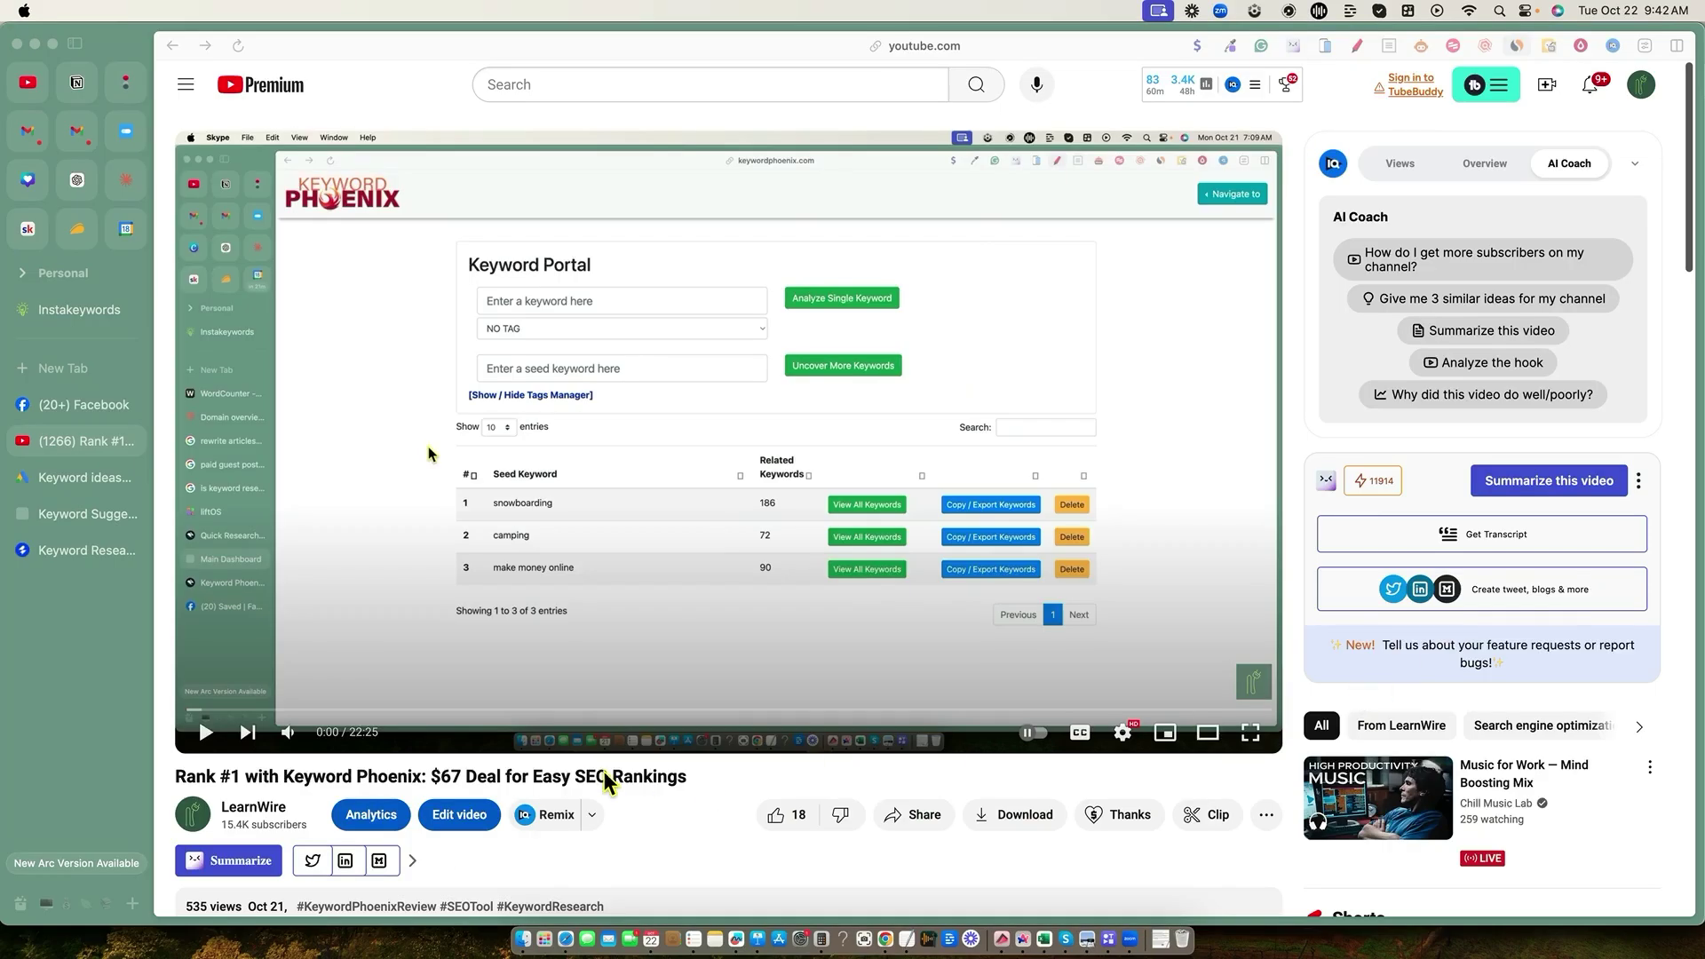
Scroll the YouTube video page down to the viewer's comment asking about local seed keywords
{"action": "scroll", "coordinate": [604, 773], "scroll_direction": "down", "scroll_amount": 5}
{"action": "scroll", "coordinate": [606, 782], "scroll_direction": "down", "scroll_amount": 2}
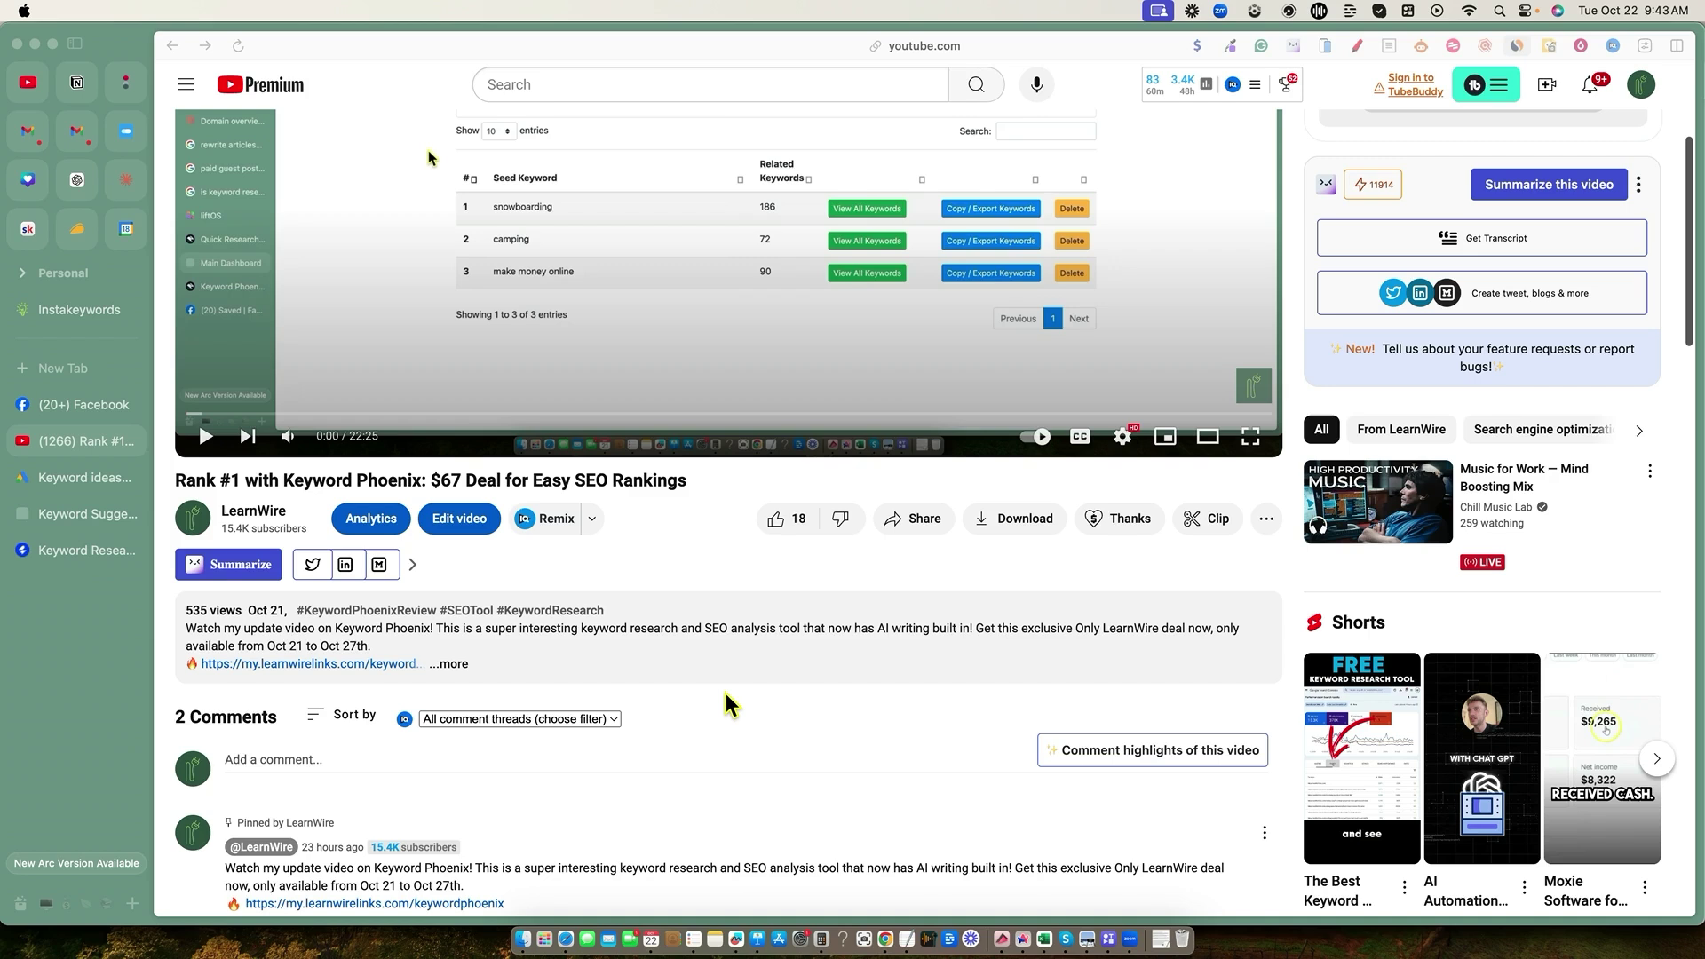
{"action": "scroll", "coordinate": [725, 693], "scroll_direction": "down", "scroll_amount": 5}
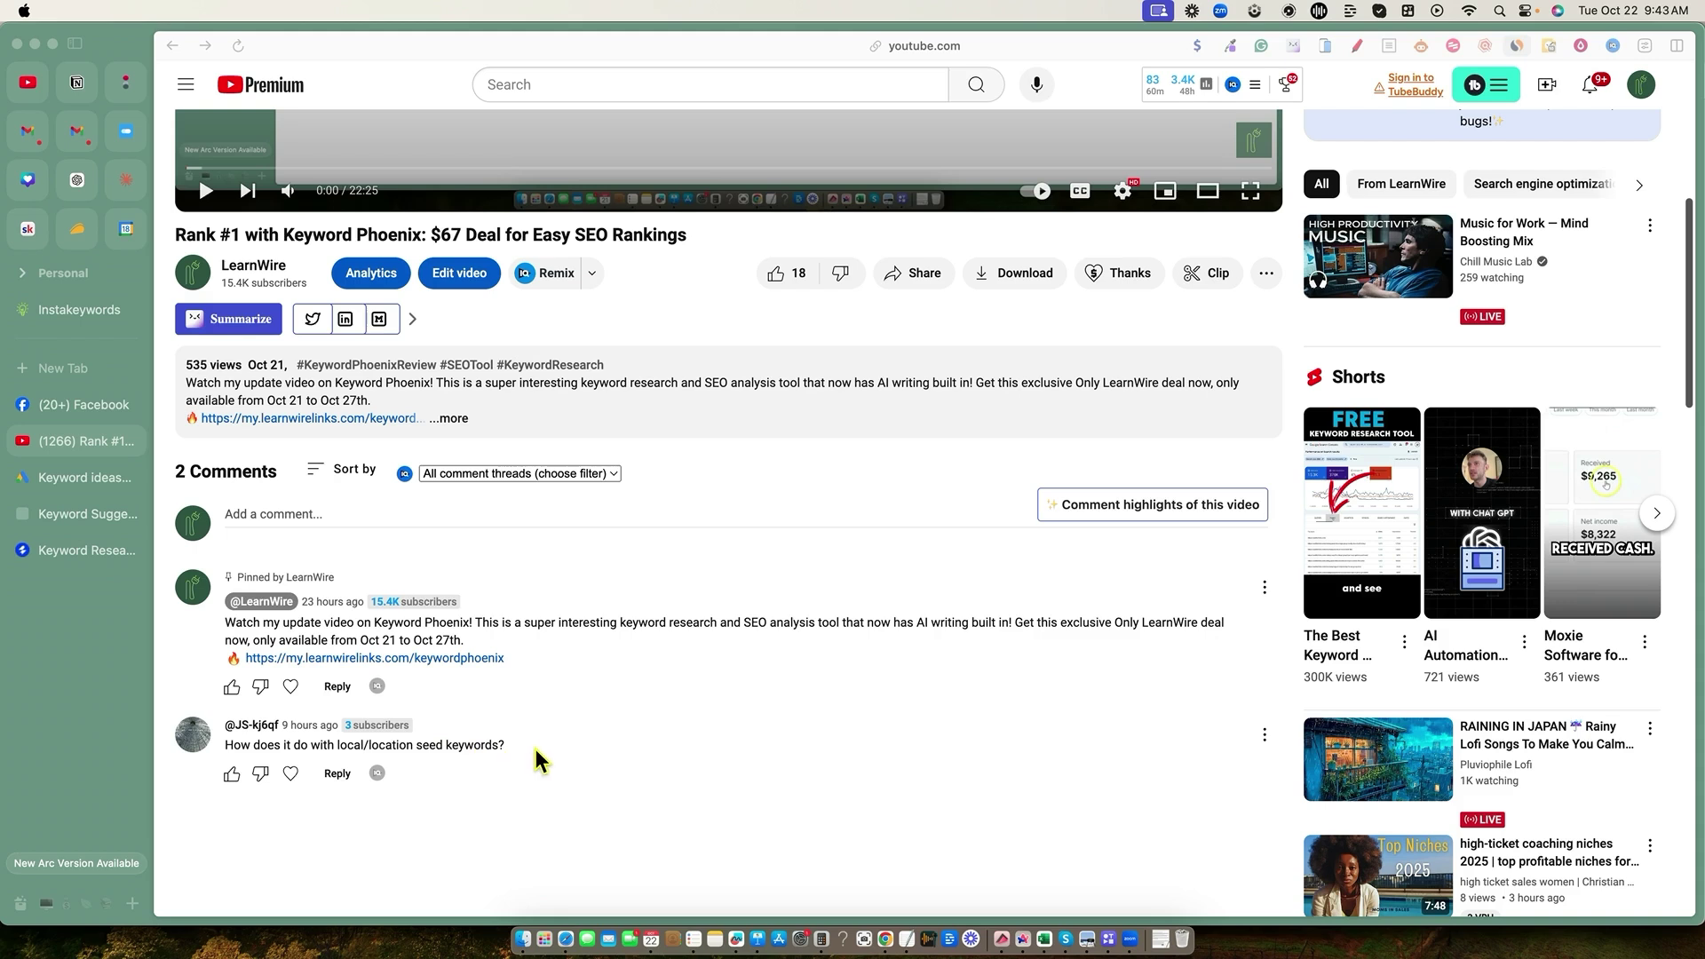
{"action": "scroll", "coordinate": [548, 748], "scroll_direction": "down", "scroll_amount": 1}
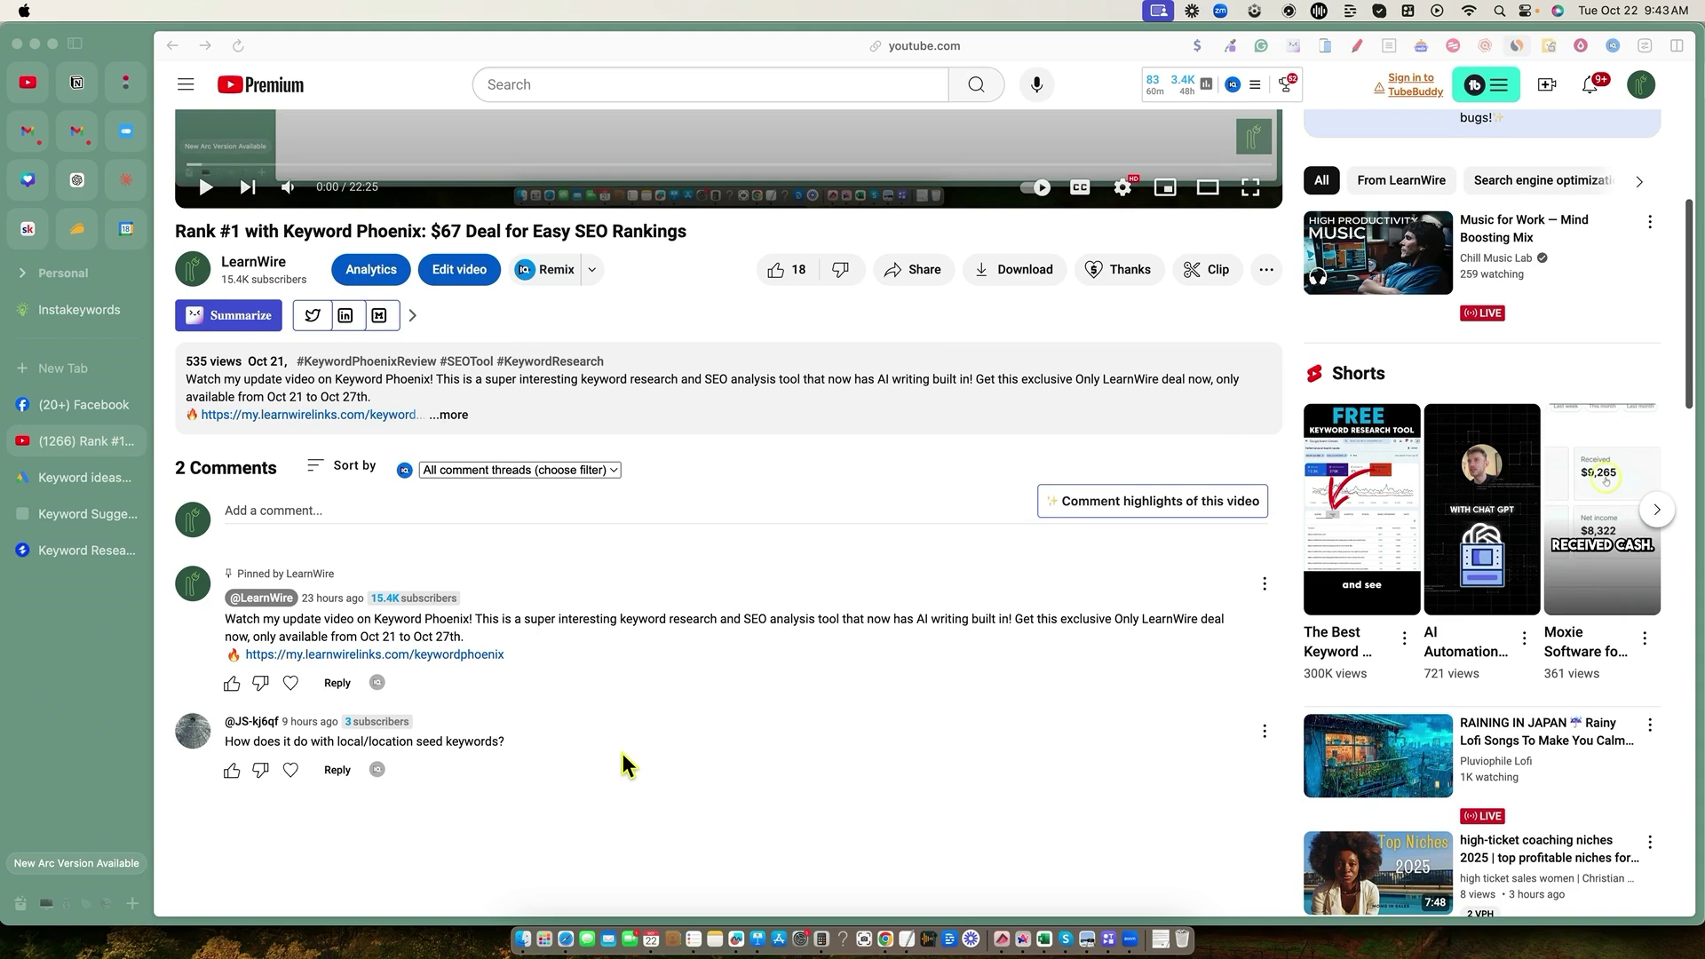
{"action": "scroll", "coordinate": [622, 753], "scroll_direction": "up", "scroll_amount": 1}
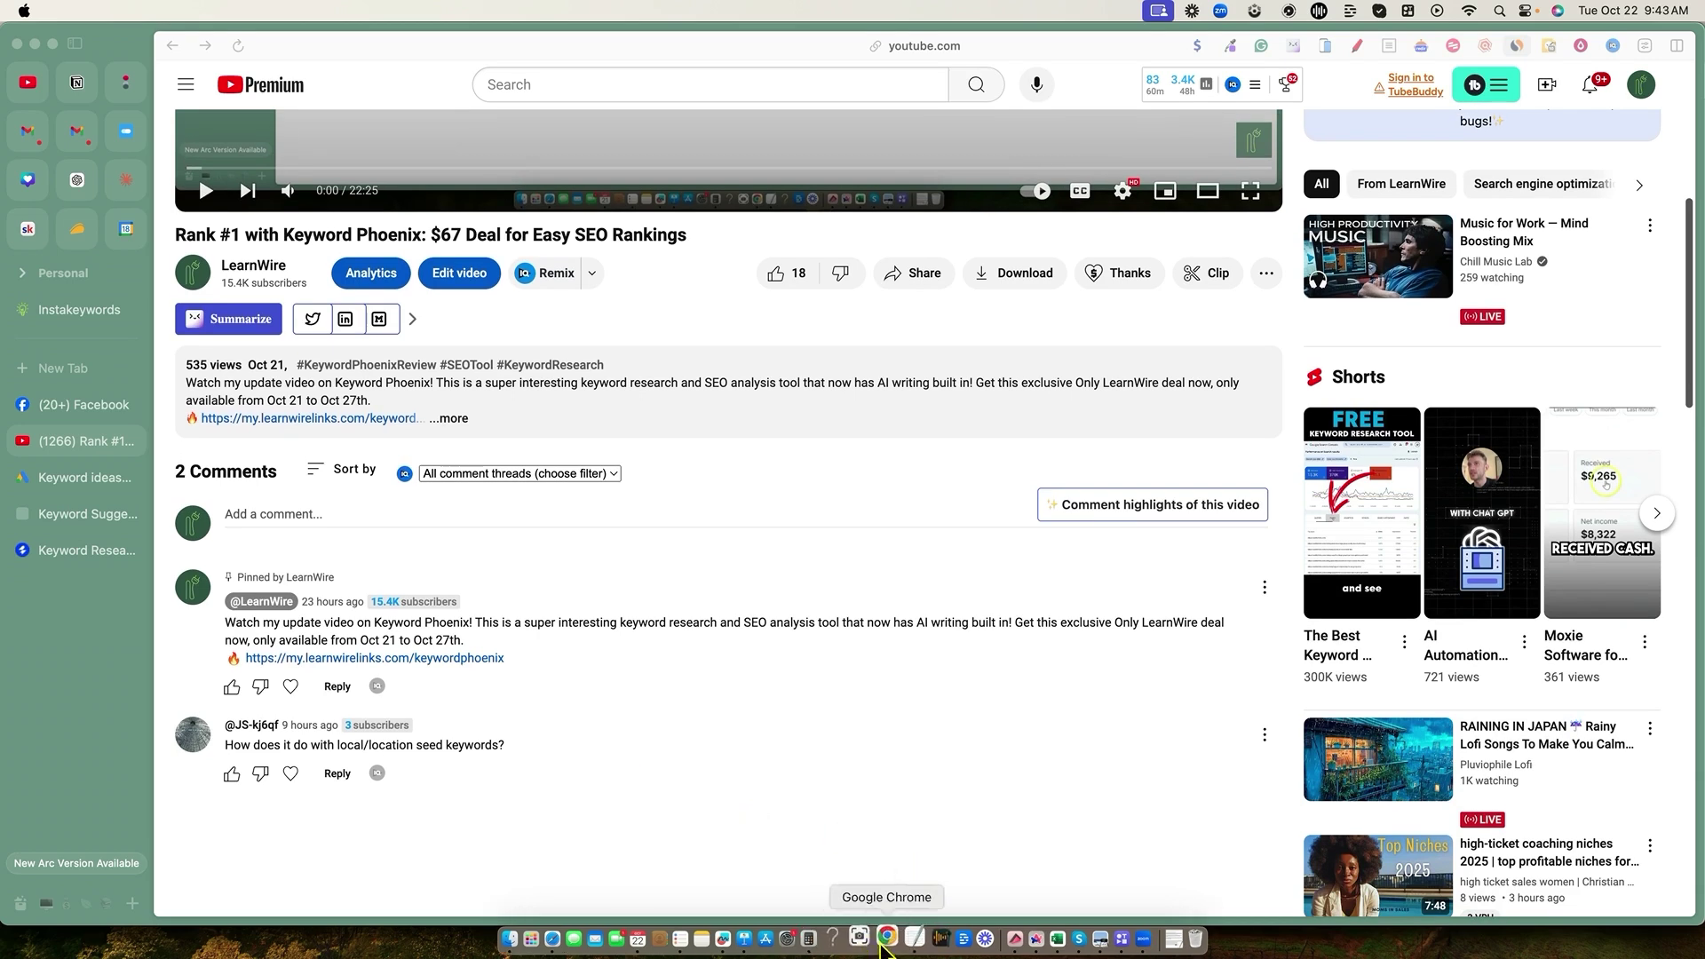
Switch to the Keyword Phoenix dashboard and select the seed keyword 'phoenix drywall repair' in row 2
{"action": "left_click", "coordinate": [885, 939]}
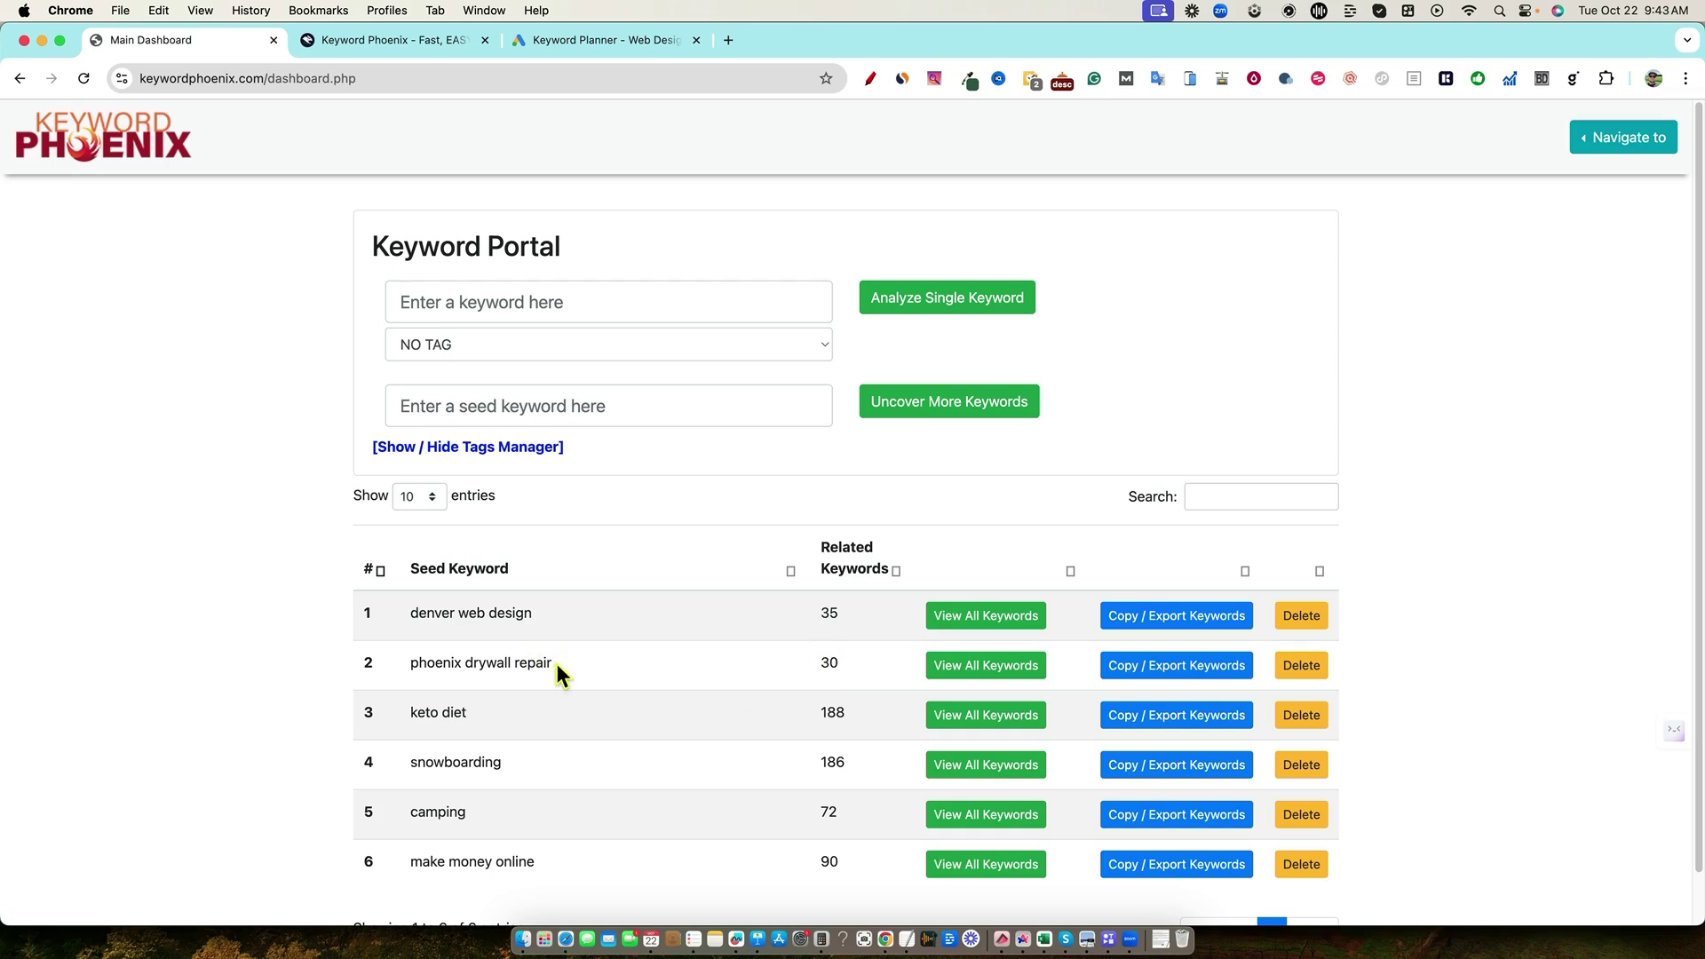
{"action": "left_click_drag", "start_coordinate": [552, 663], "coordinate": [412, 664]}
{"action": "key", "text": "super+c"}
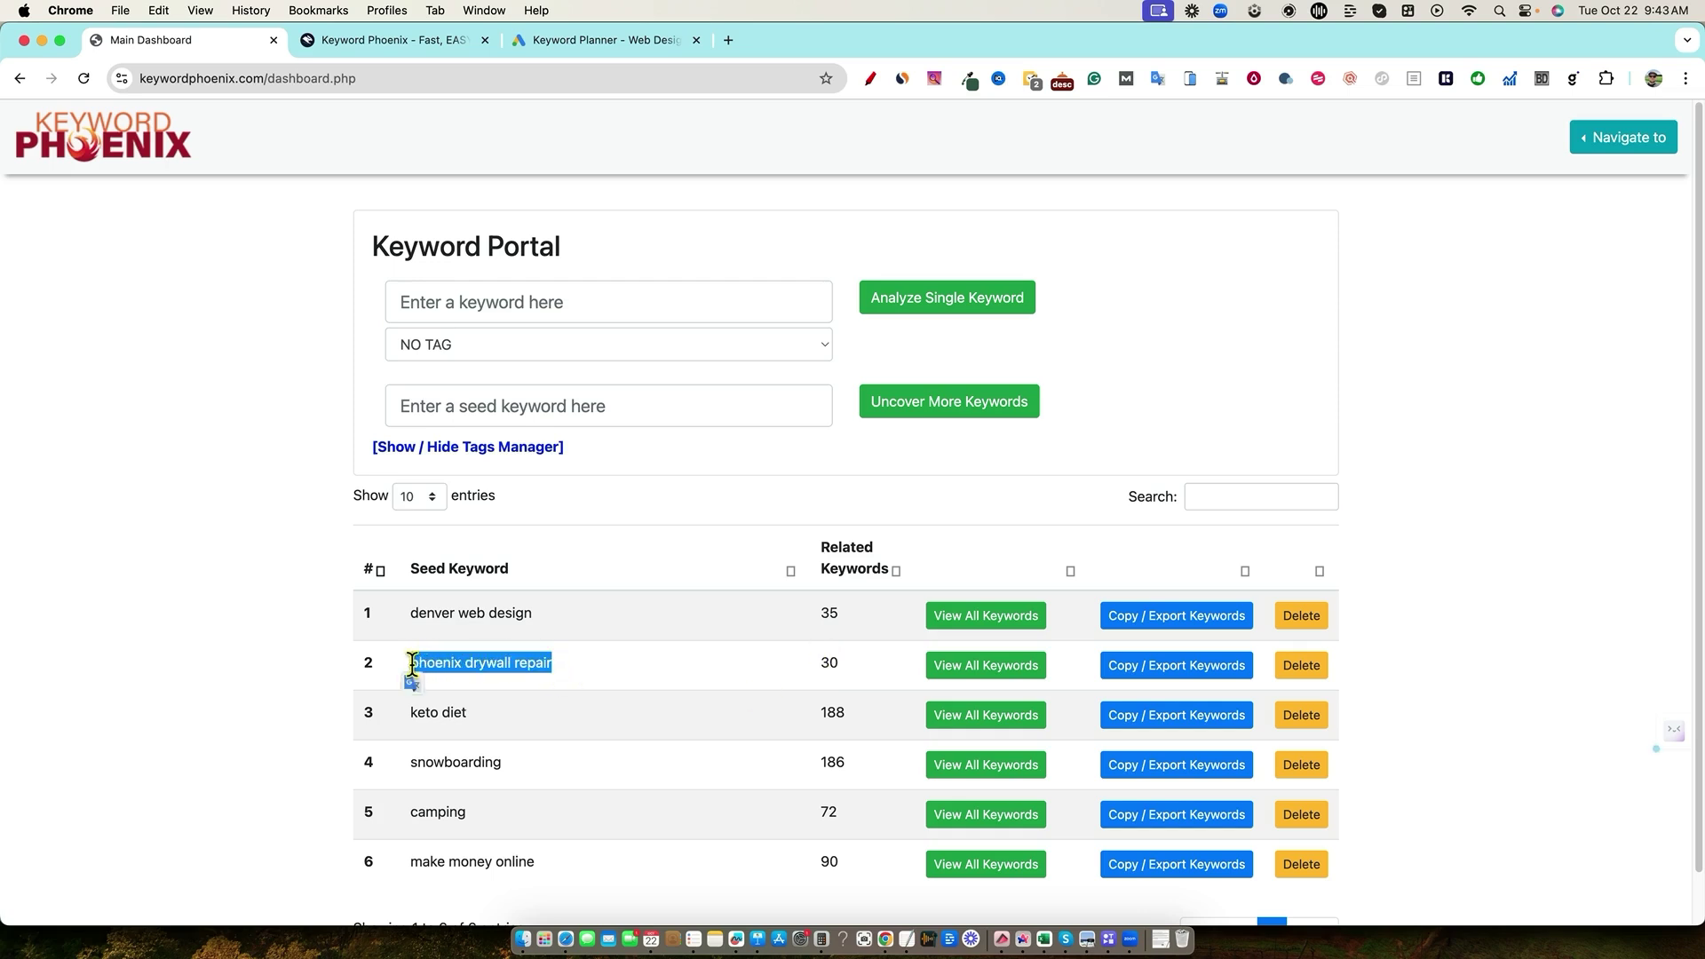
Look up 'phoenix drywall repair' in SE Ranking: difficulty 6, volume 320, CPC $6.68
{"action": "key", "text": "super+Tab"}
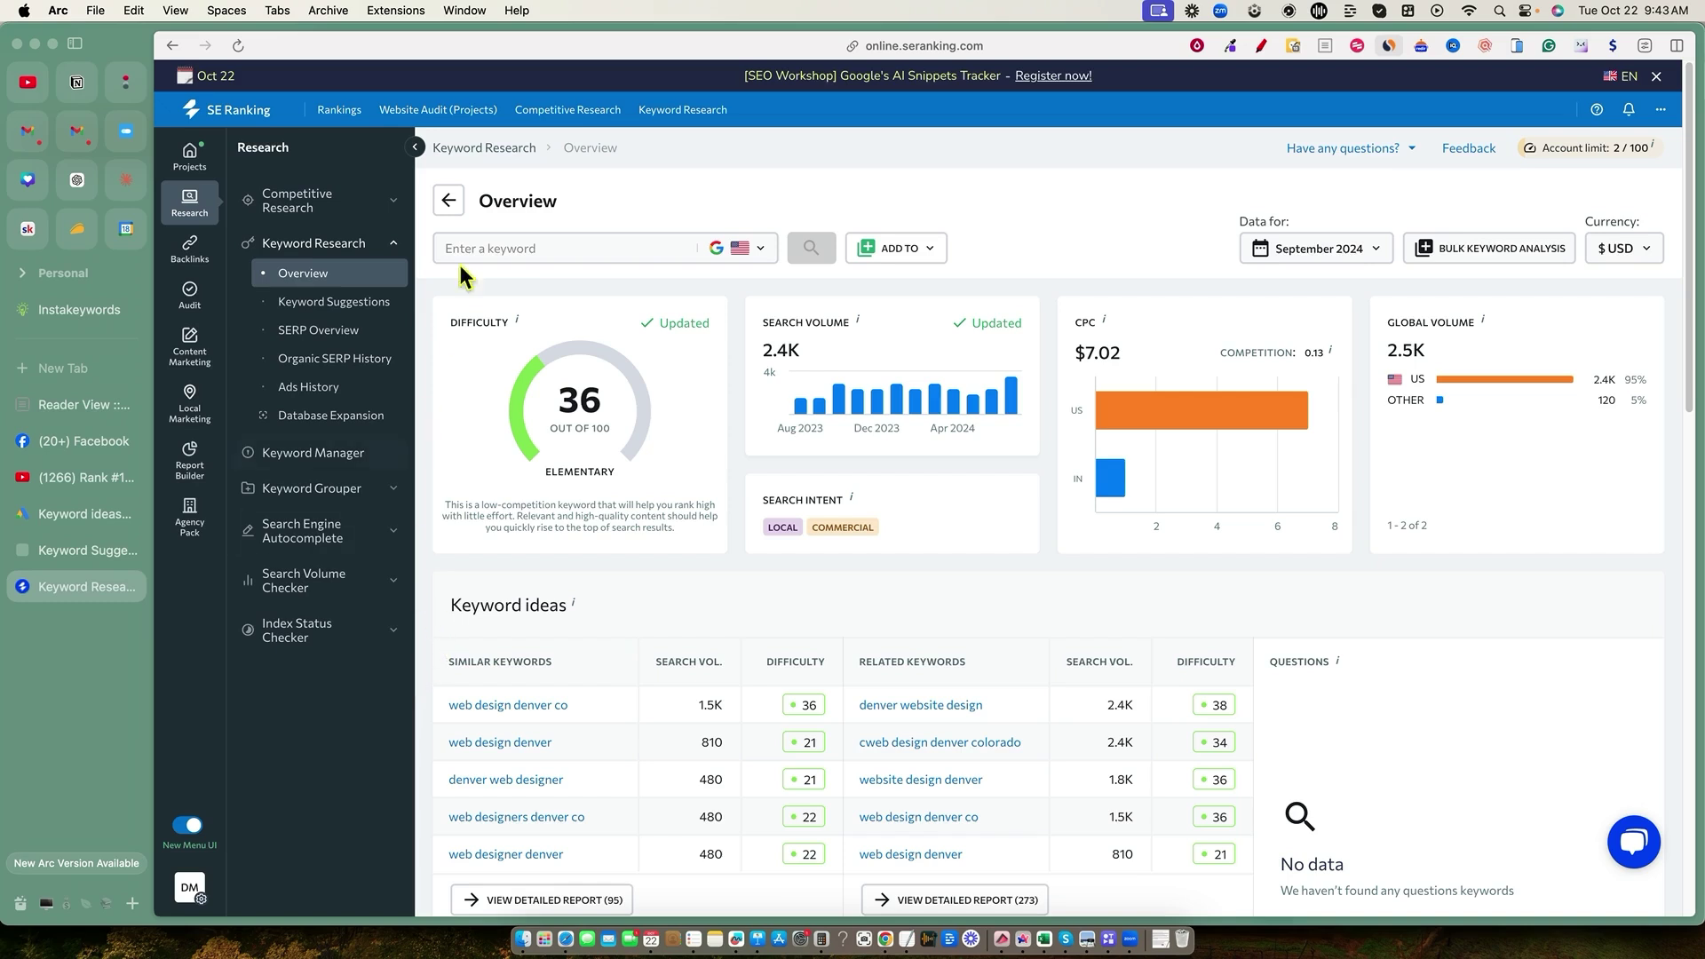
{"action": "left_click", "coordinate": [614, 248]}
{"action": "key", "text": "super+v"}
{"action": "key", "text": "Return"}
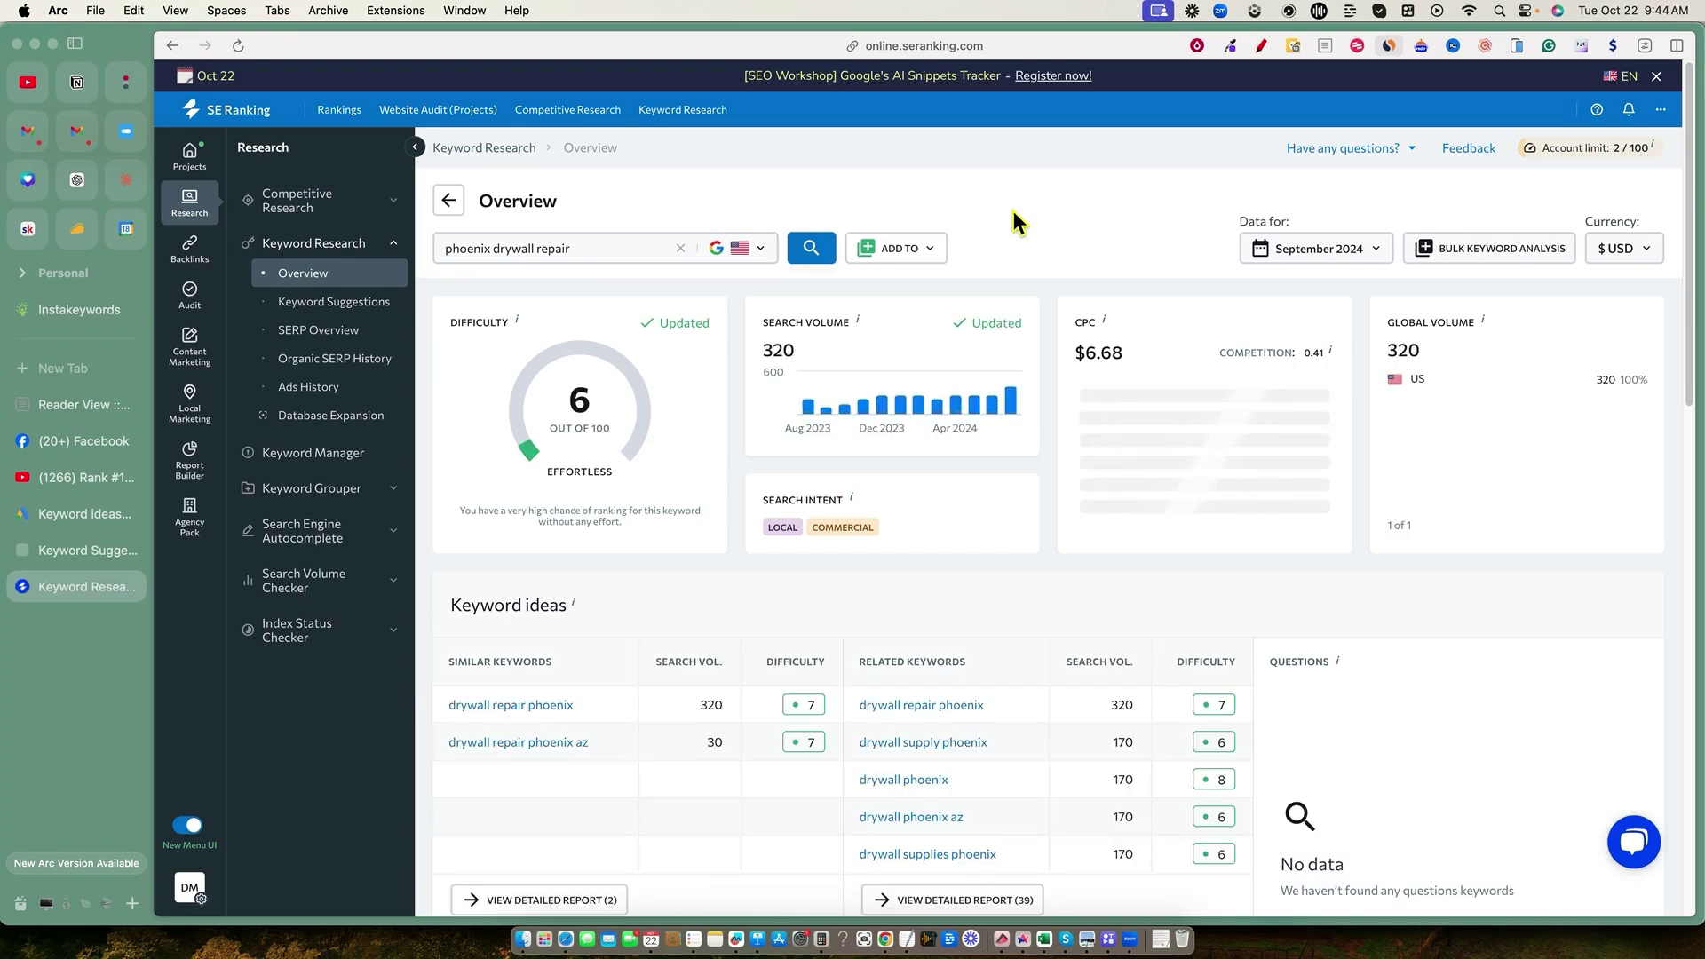
{"action": "scroll", "coordinate": [902, 460], "scroll_direction": "down", "scroll_amount": 10}
{"action": "scroll", "coordinate": [903, 460], "scroll_direction": "up", "scroll_amount": 10}
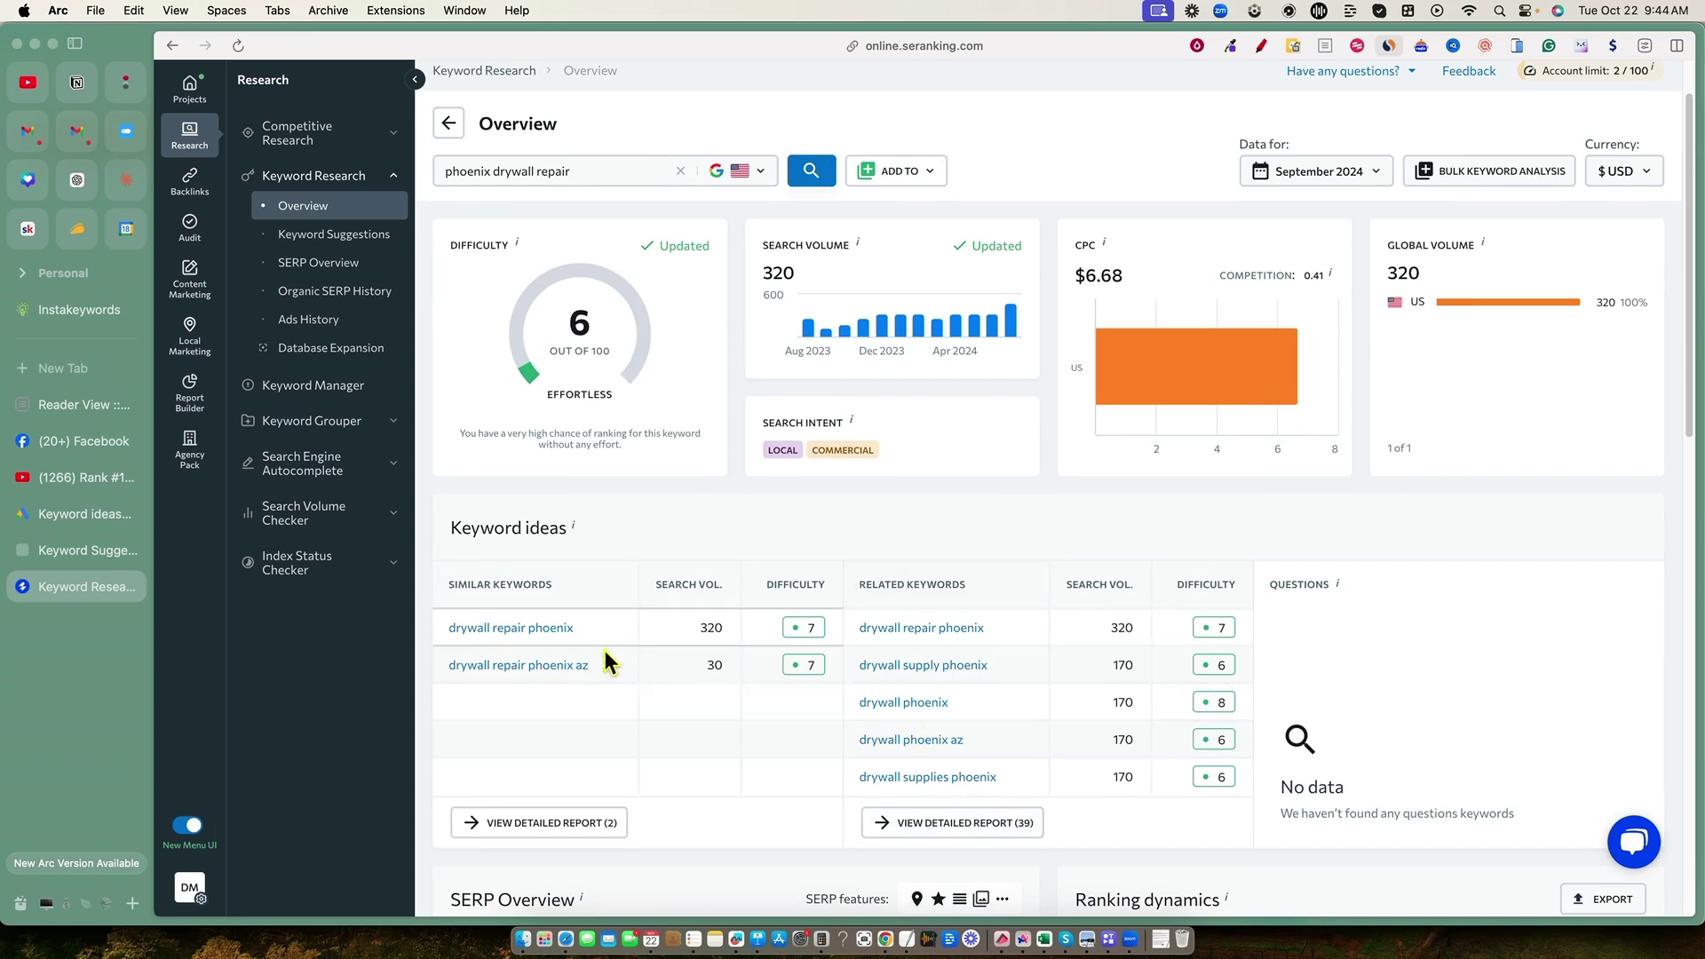
{"action": "scroll", "coordinate": [675, 524], "scroll_direction": "up", "scroll_amount": 2}
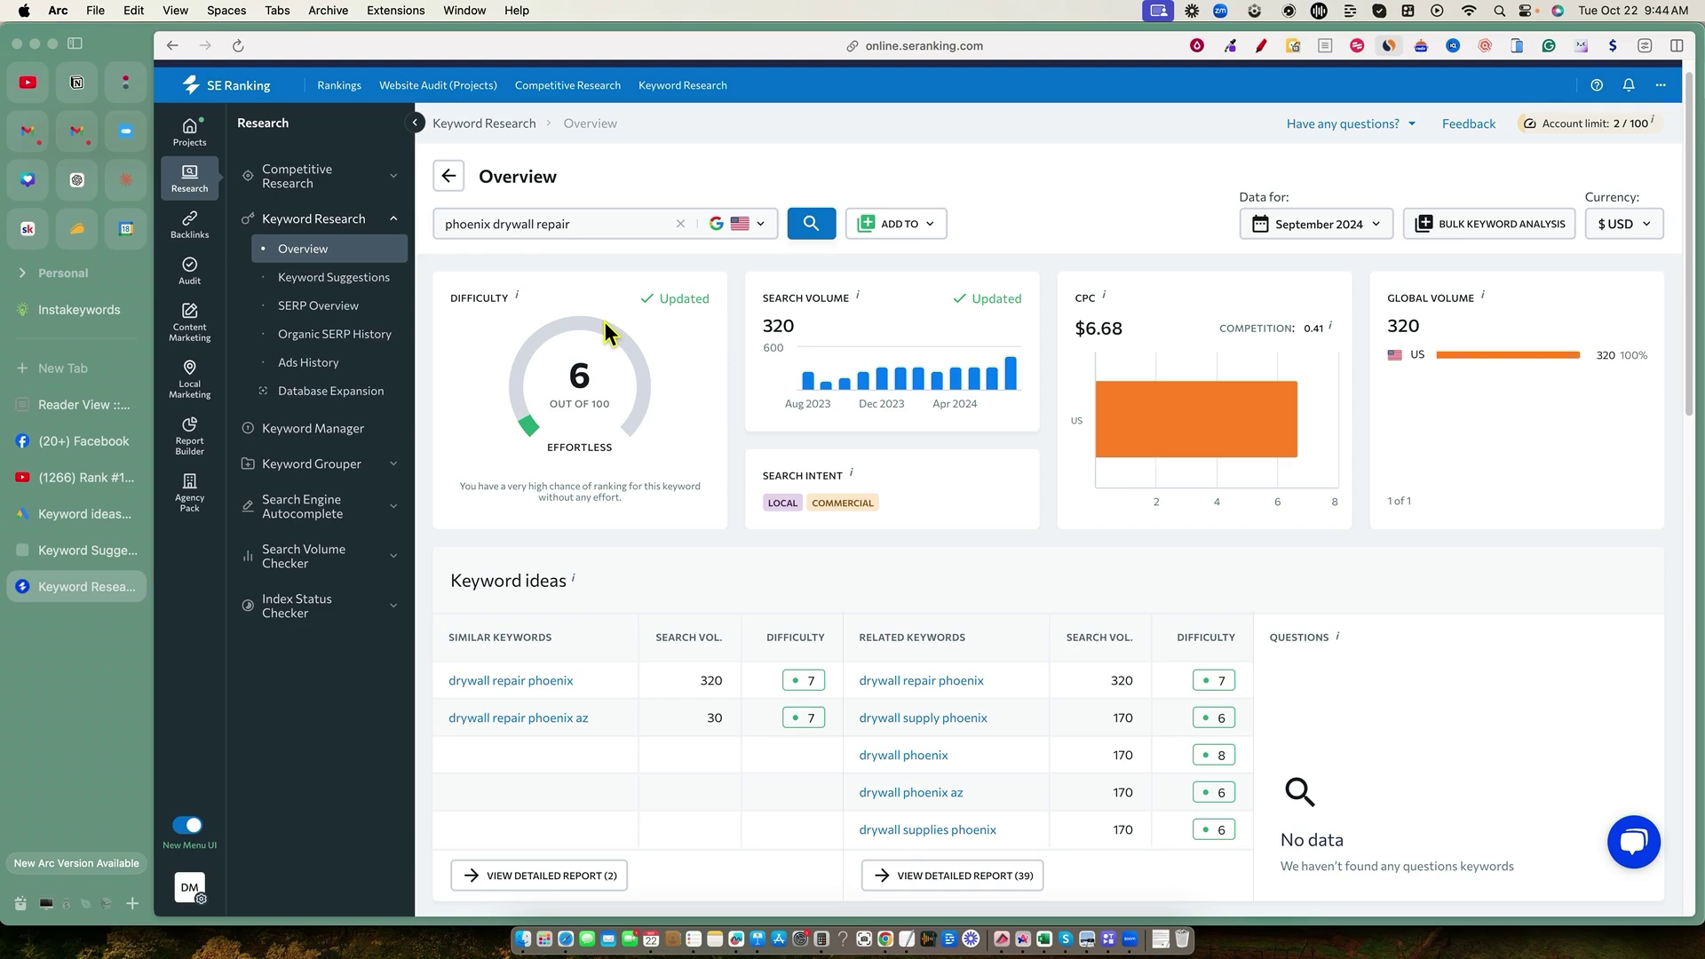
{"action": "key", "text": "super+Tab"}
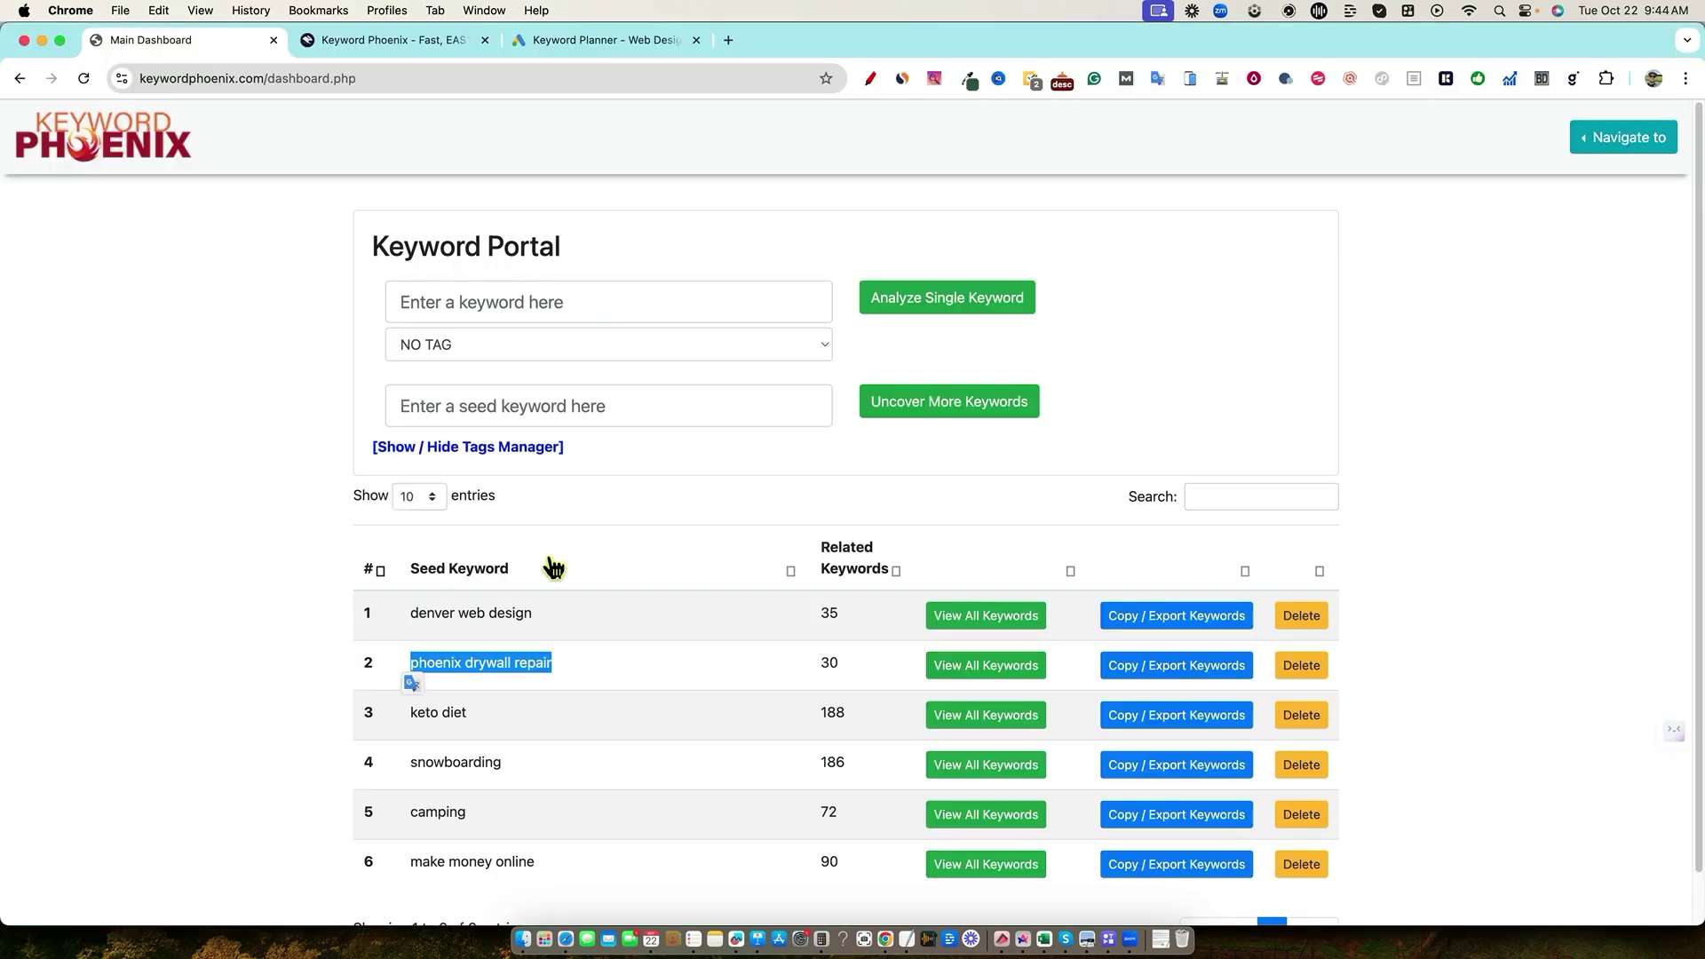
Copy the seed keyword 'denver web design' from row 1 of the dashboard
{"action": "left_click", "coordinate": [312, 546]}
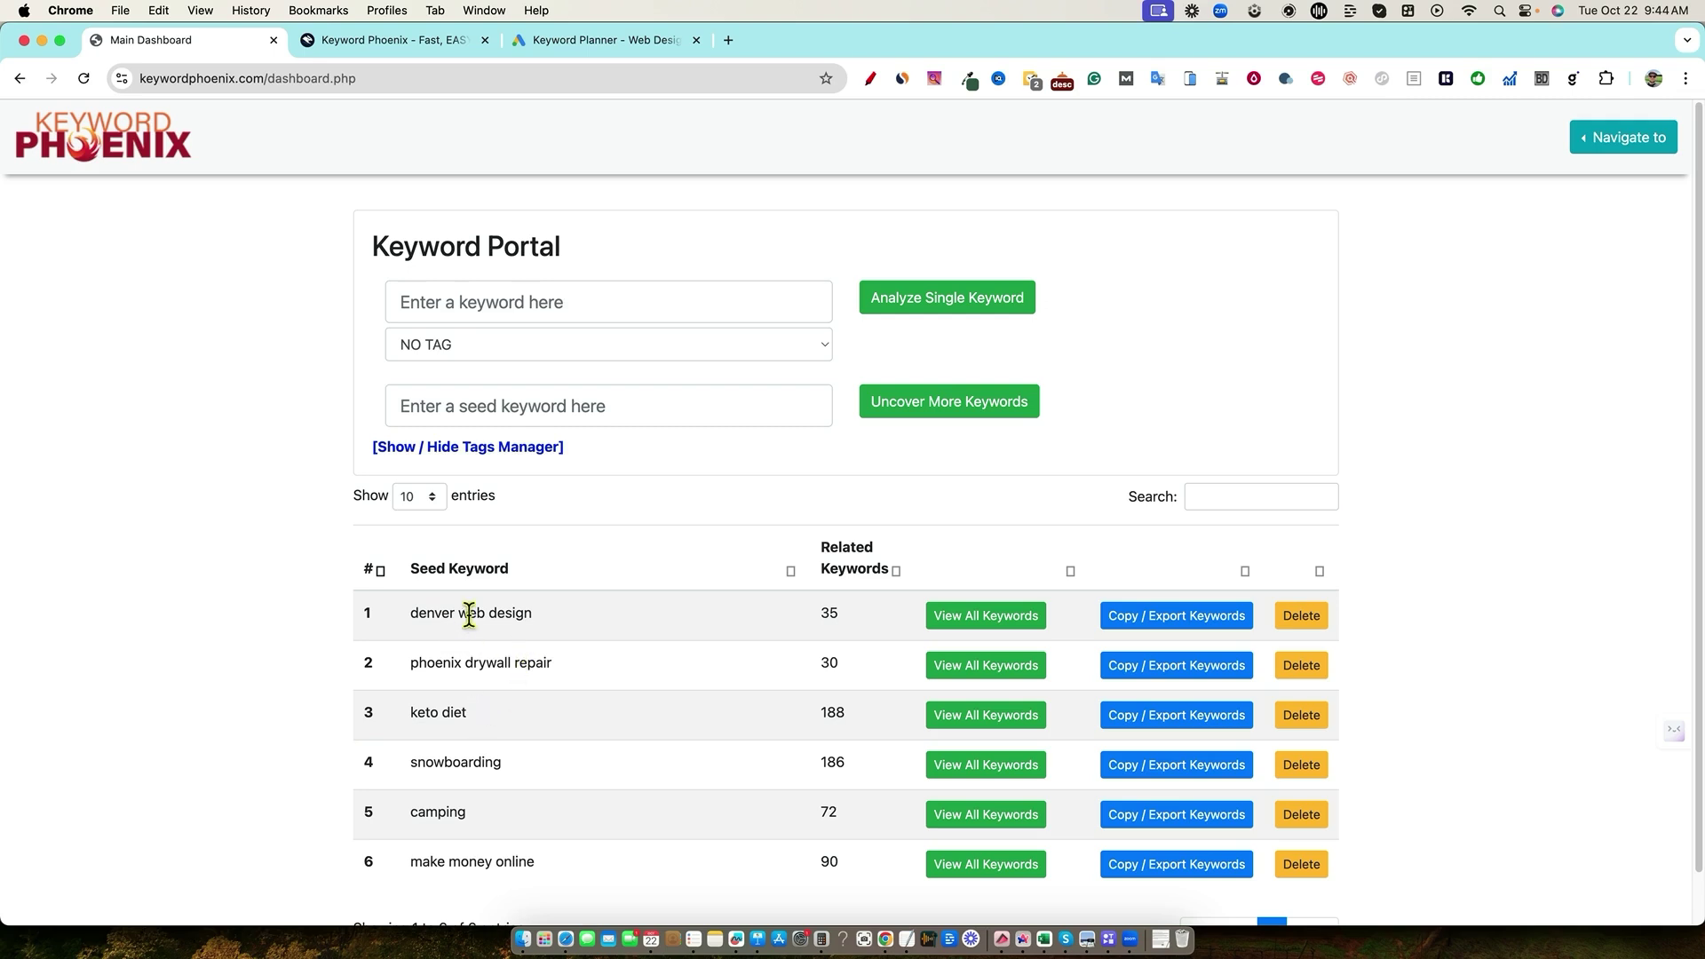
{"action": "left_click_drag", "start_coordinate": [530, 616], "coordinate": [410, 621]}
{"action": "key", "text": "super+c"}
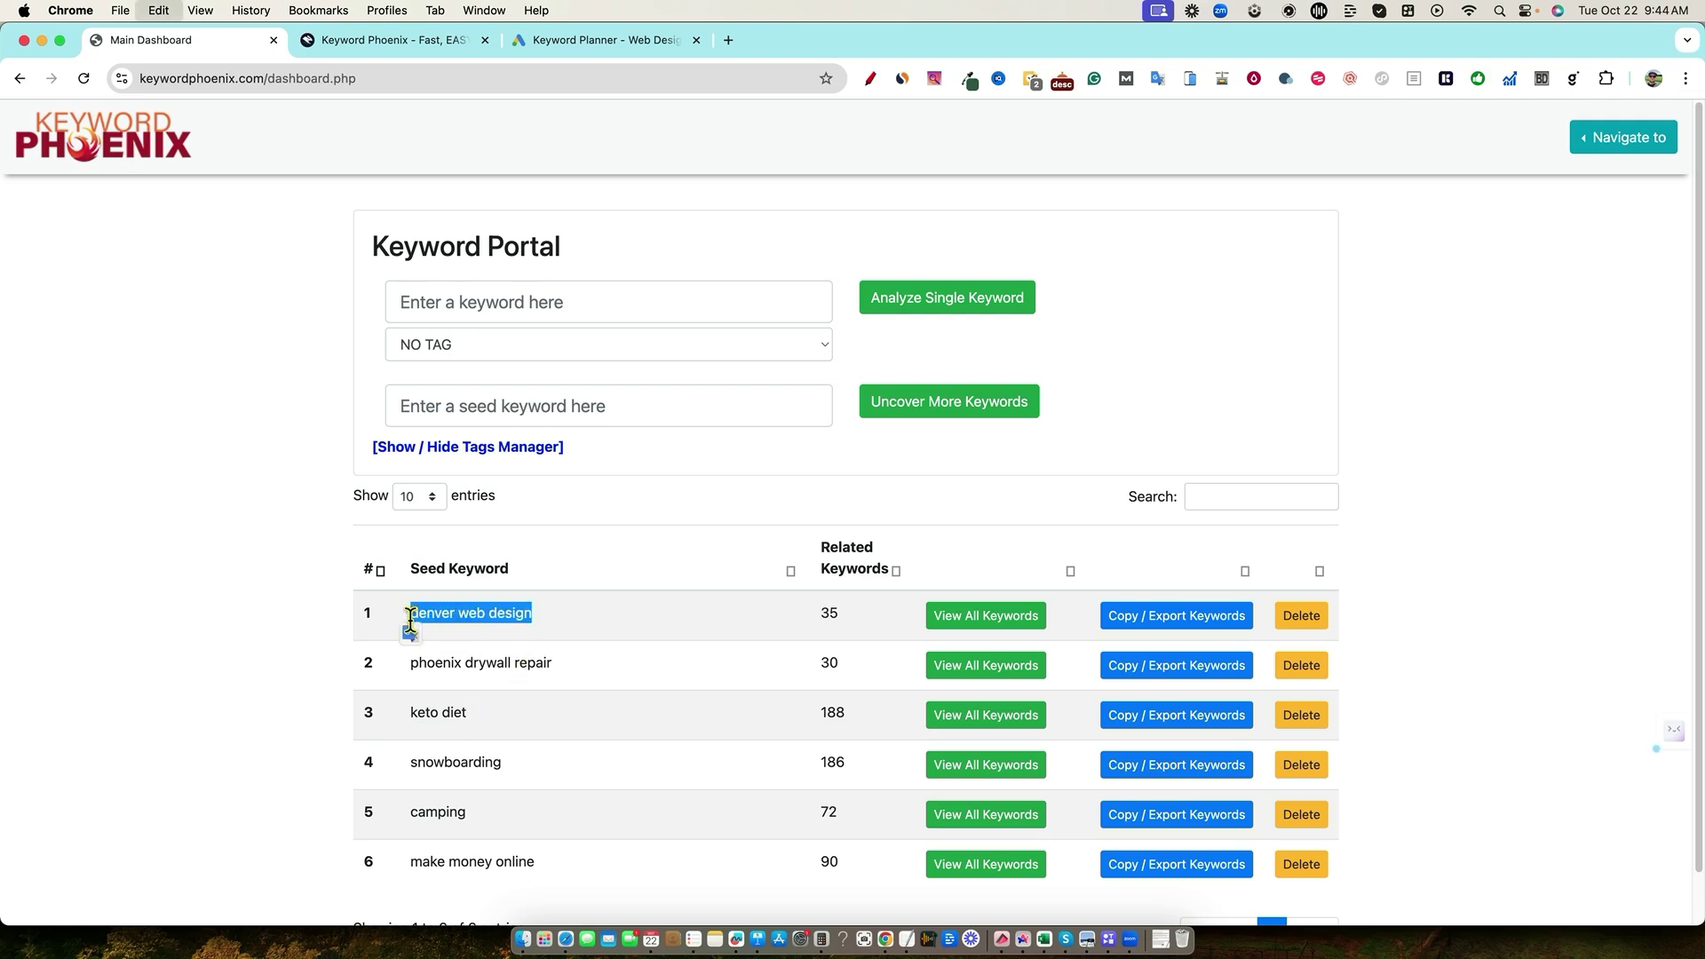
{"action": "key", "text": "super+Tab"}
Search SE Ranking for 'denver web design': difficulty 36, volume 2.4K, CPC $7.02
{"action": "left_click_drag", "start_coordinate": [617, 216], "coordinate": [466, 229]}
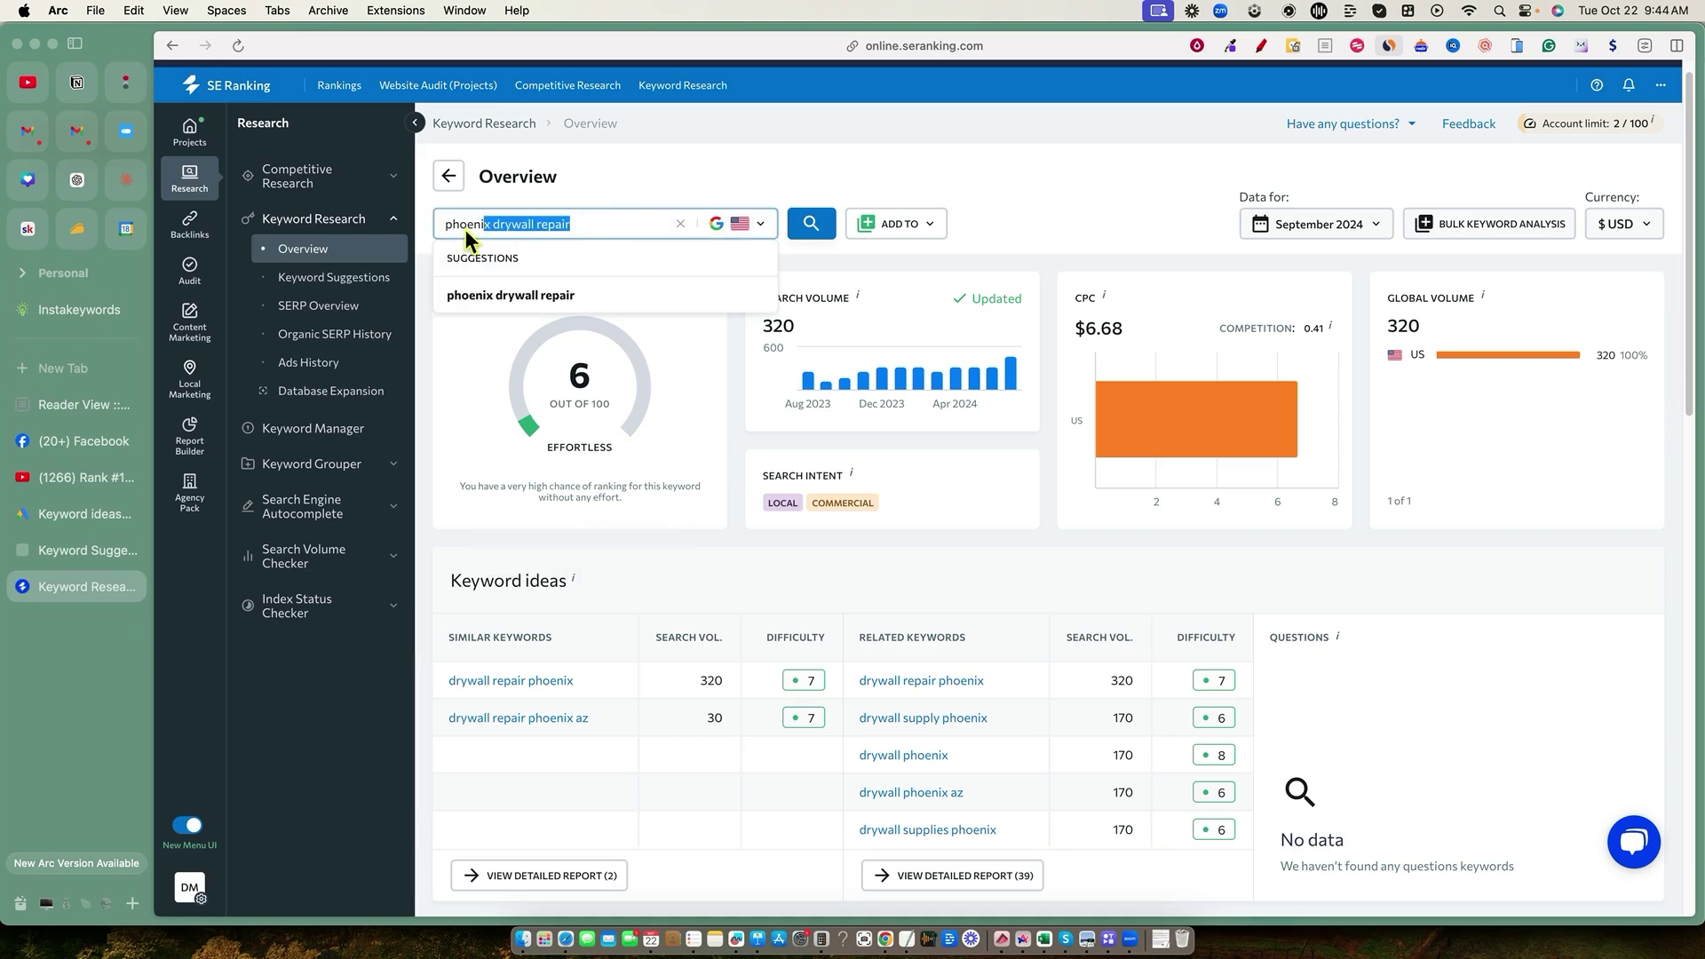
{"action": "key", "text": "super+v"}
{"action": "left_click", "coordinate": [811, 223]}
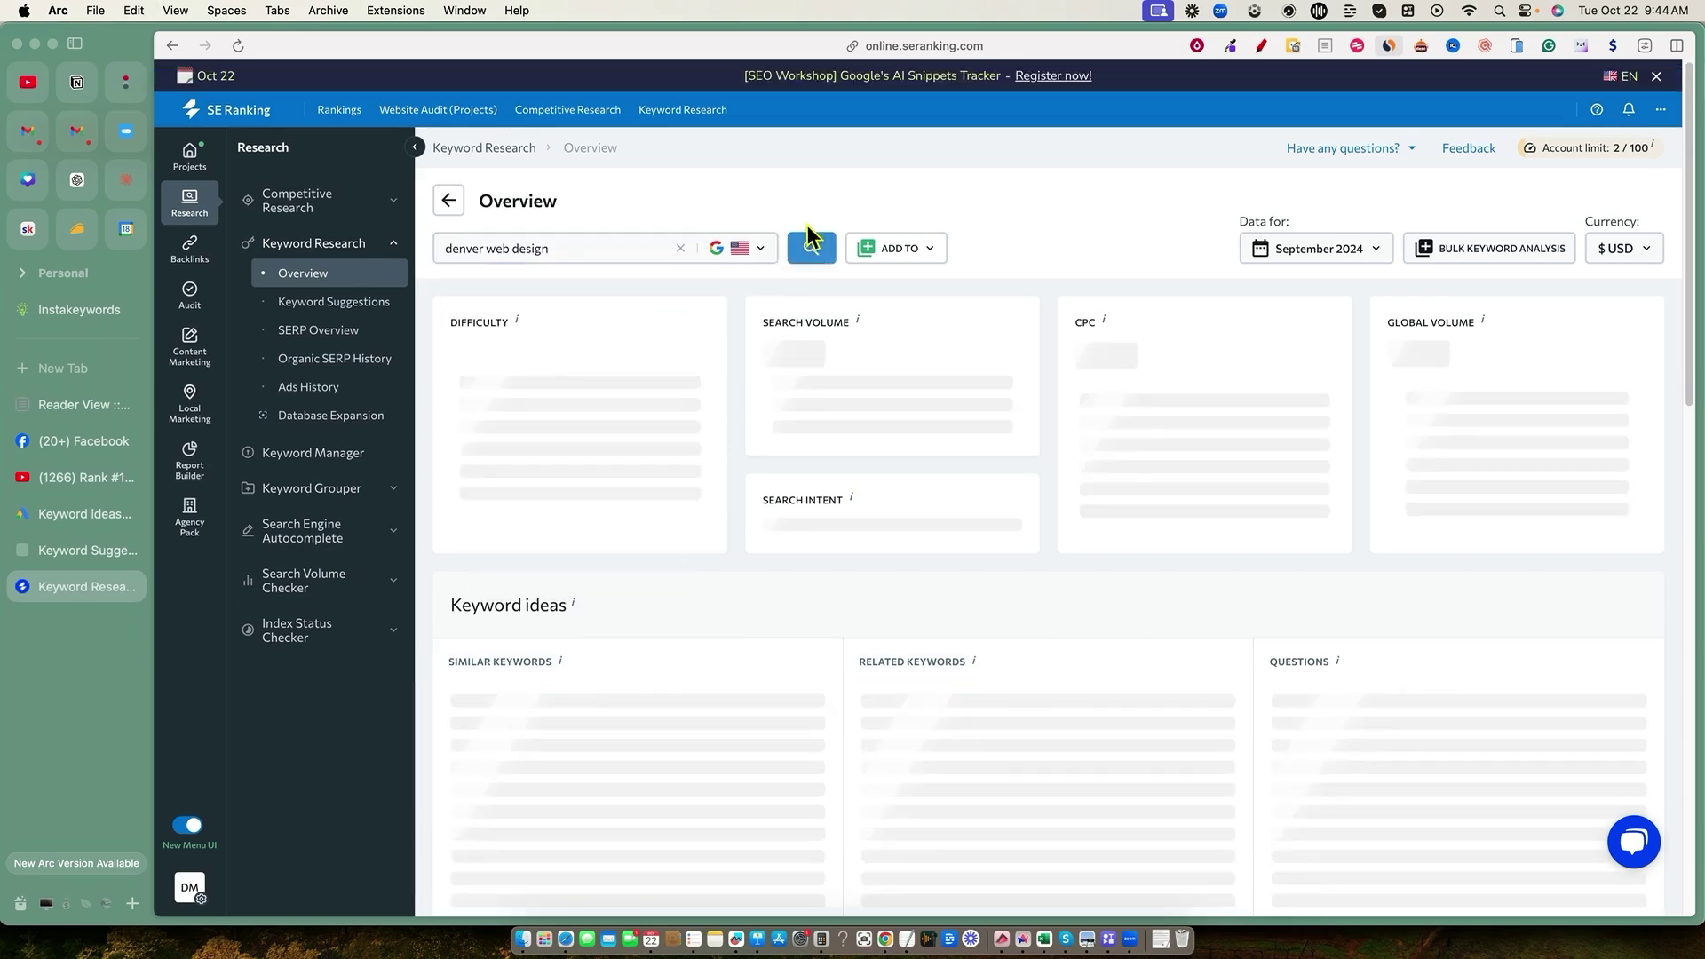
{"action": "scroll", "coordinate": [995, 630], "scroll_direction": "down", "scroll_amount": 1}
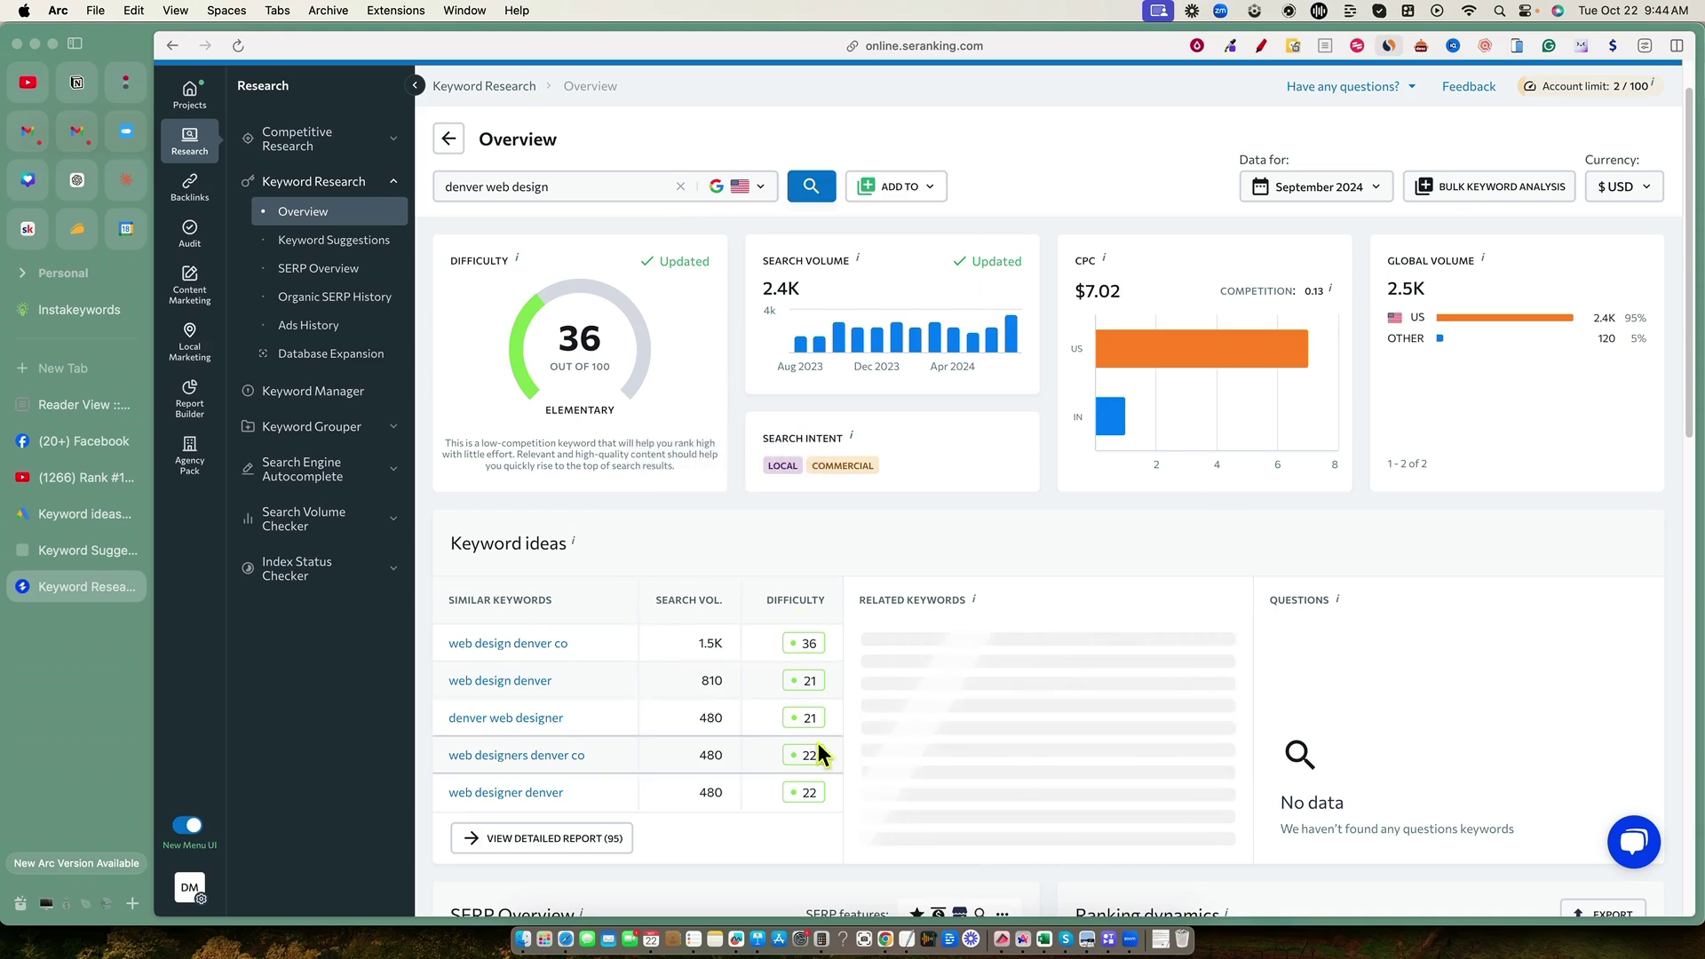
{"action": "key", "text": "super+Tab"}
{"action": "left_click", "coordinate": [996, 486]}
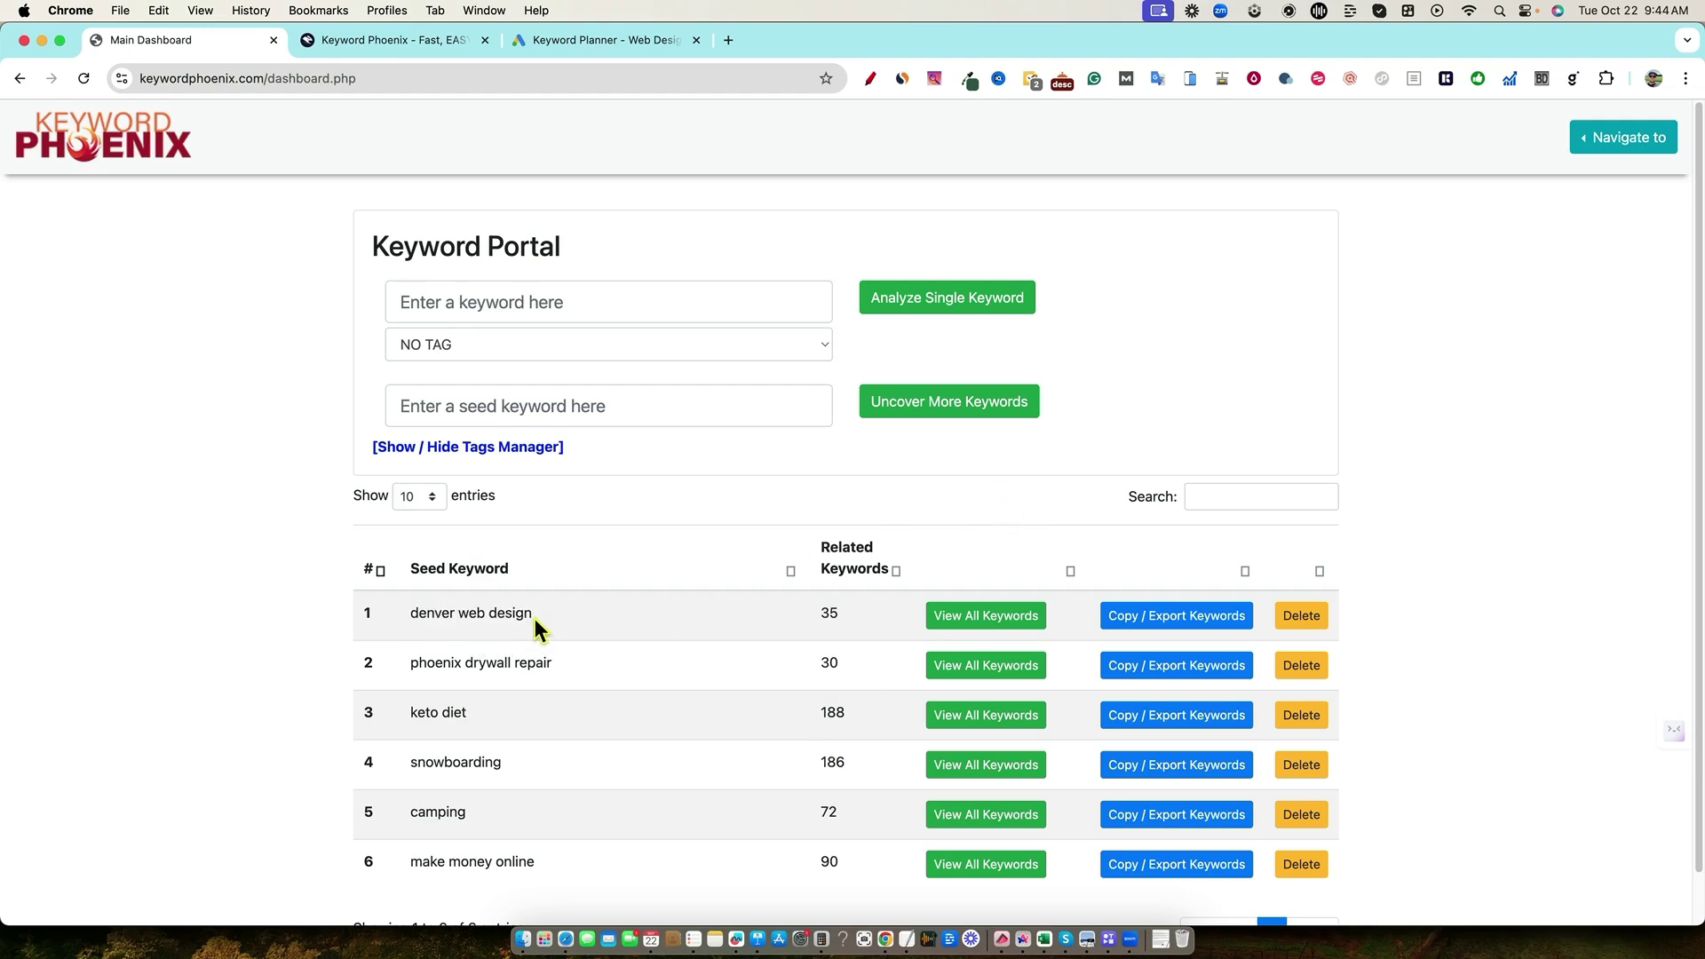
Open View All Keywords for the 'denver web design' seed keyword
{"action": "left_click_drag", "start_coordinate": [458, 615], "coordinate": [414, 614]}
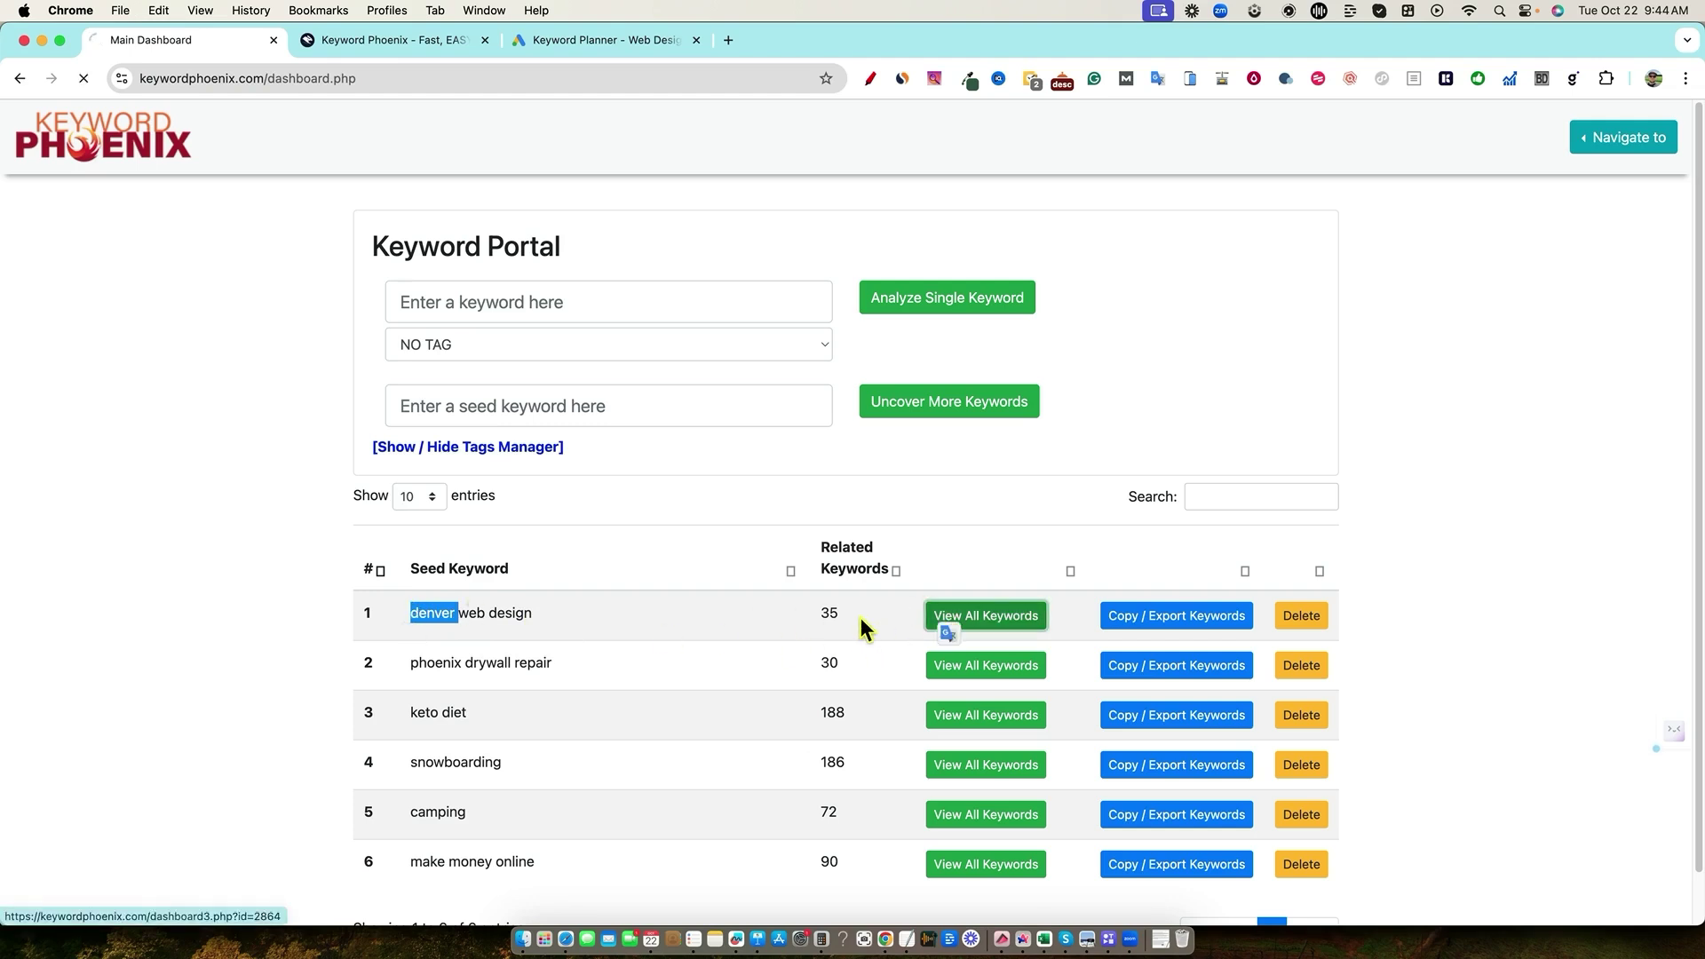
{"action": "left_click", "coordinate": [955, 626]}
{"action": "scroll", "coordinate": [1206, 709], "scroll_direction": "down", "scroll_amount": 4}
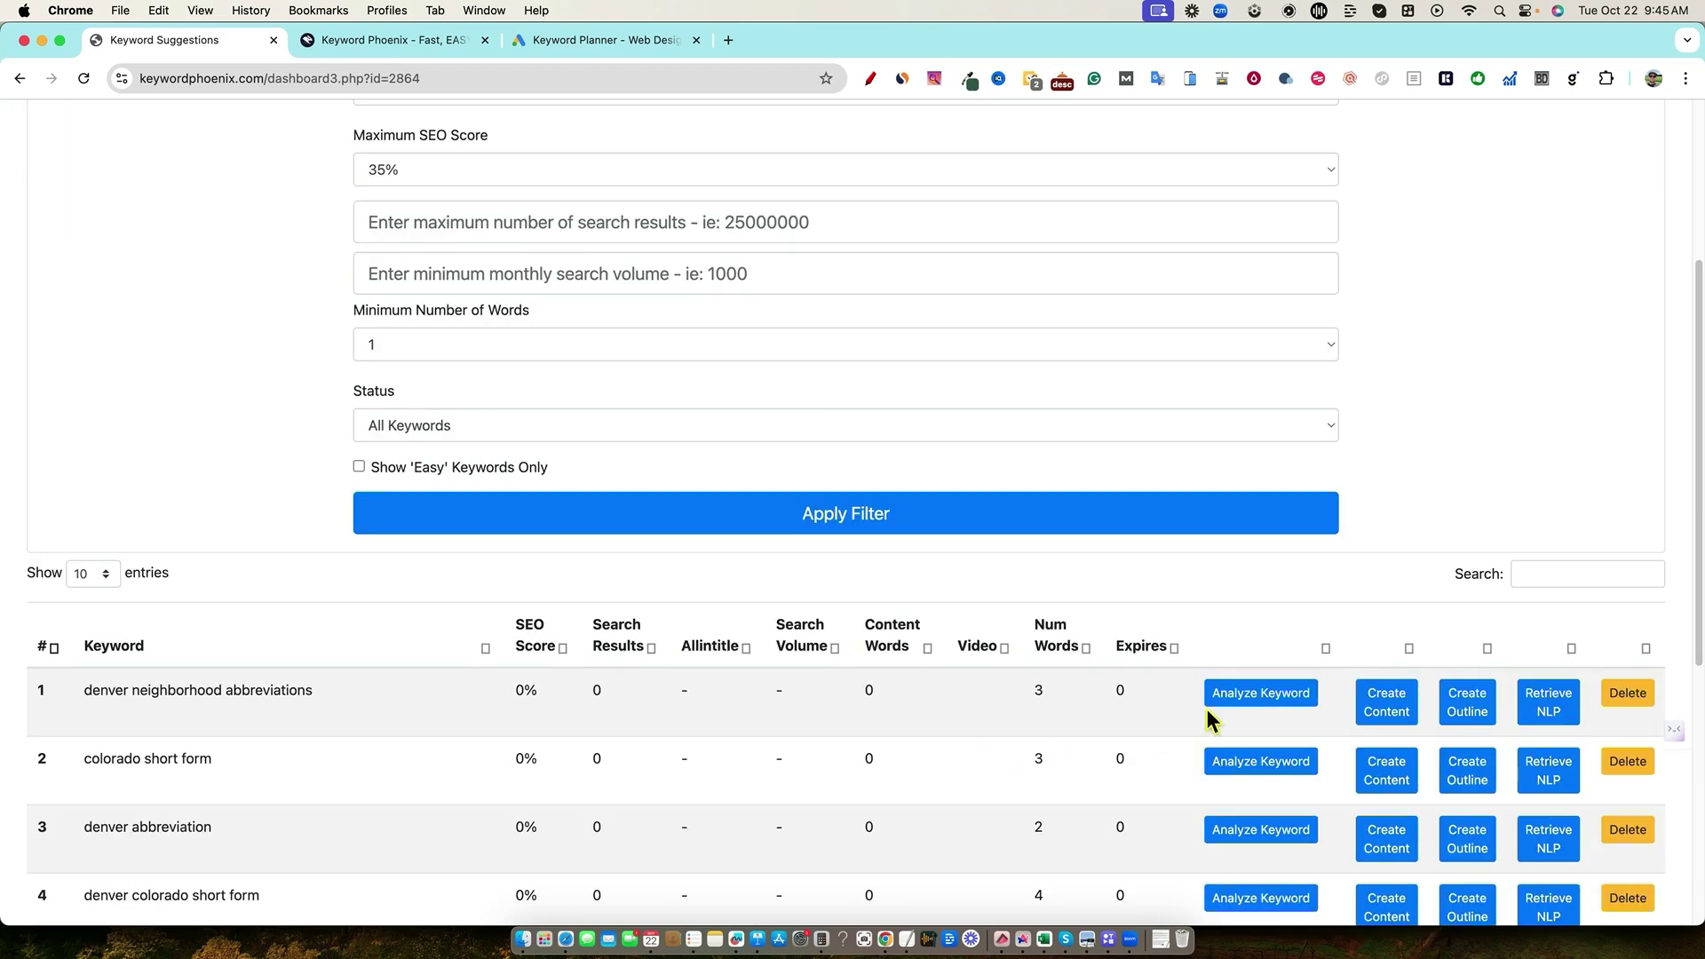
{"action": "scroll", "coordinate": [1175, 643], "scroll_direction": "down", "scroll_amount": 1}
Filter the related keyword table by 'denver web', leaving ten matching keywords
{"action": "left_click", "coordinate": [1533, 532]}
{"action": "type", "text": "denver"}
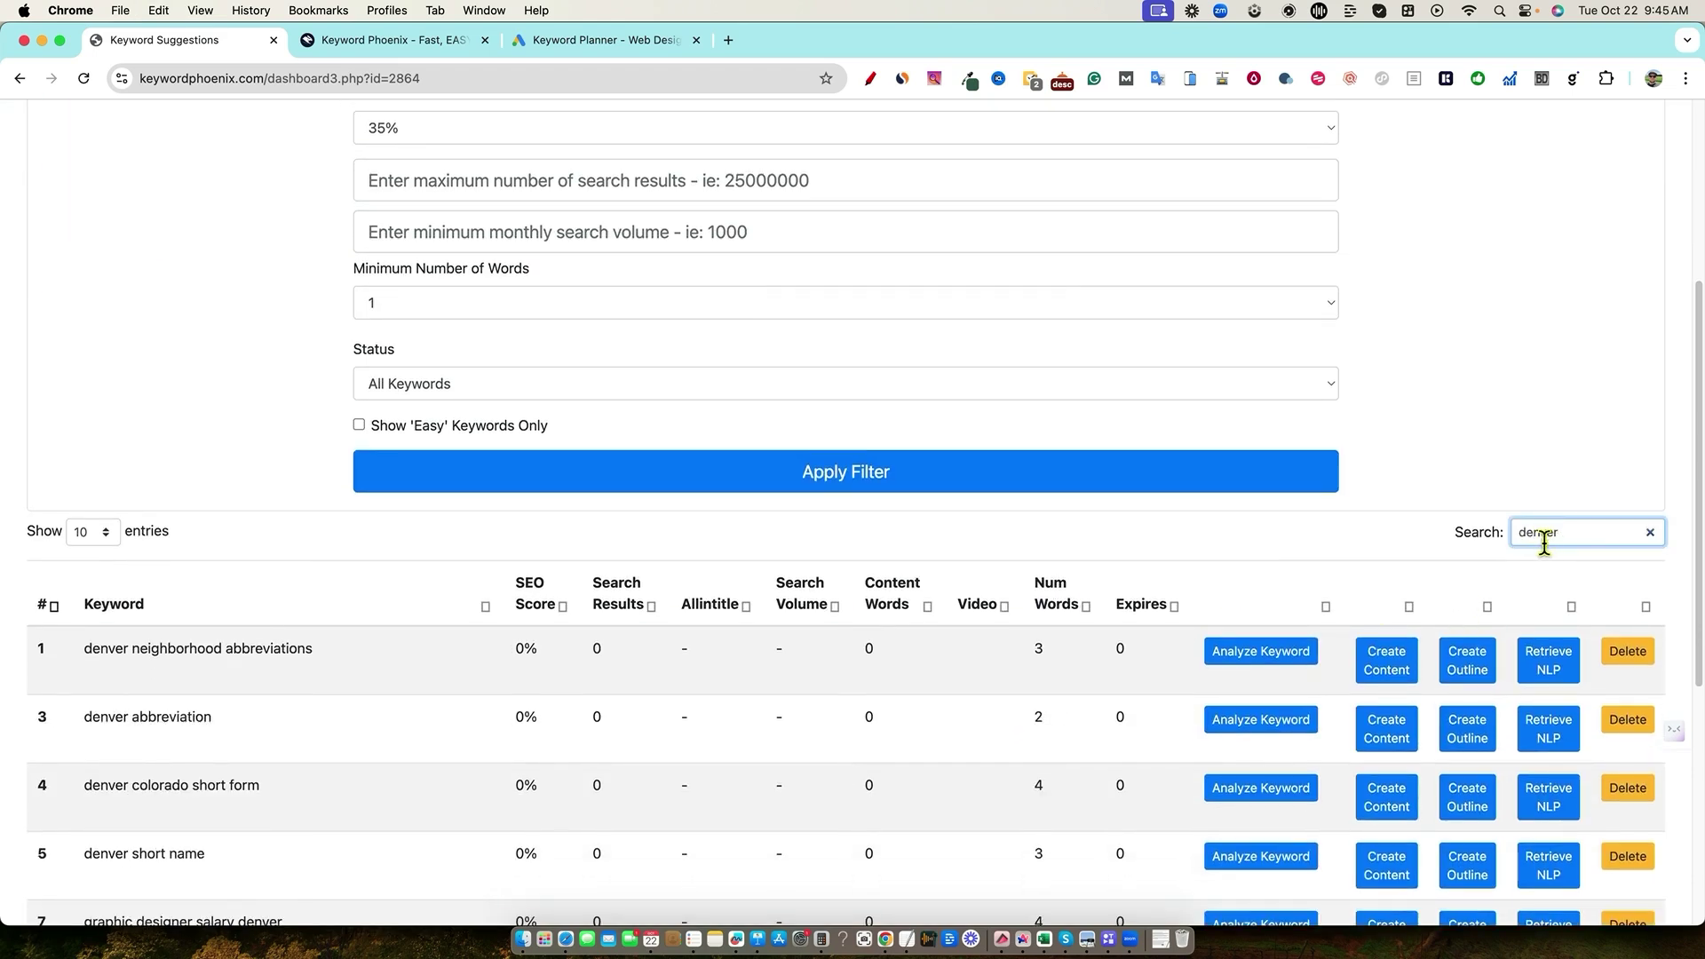
{"action": "scroll", "coordinate": [1066, 688], "scroll_direction": "down", "scroll_amount": 5}
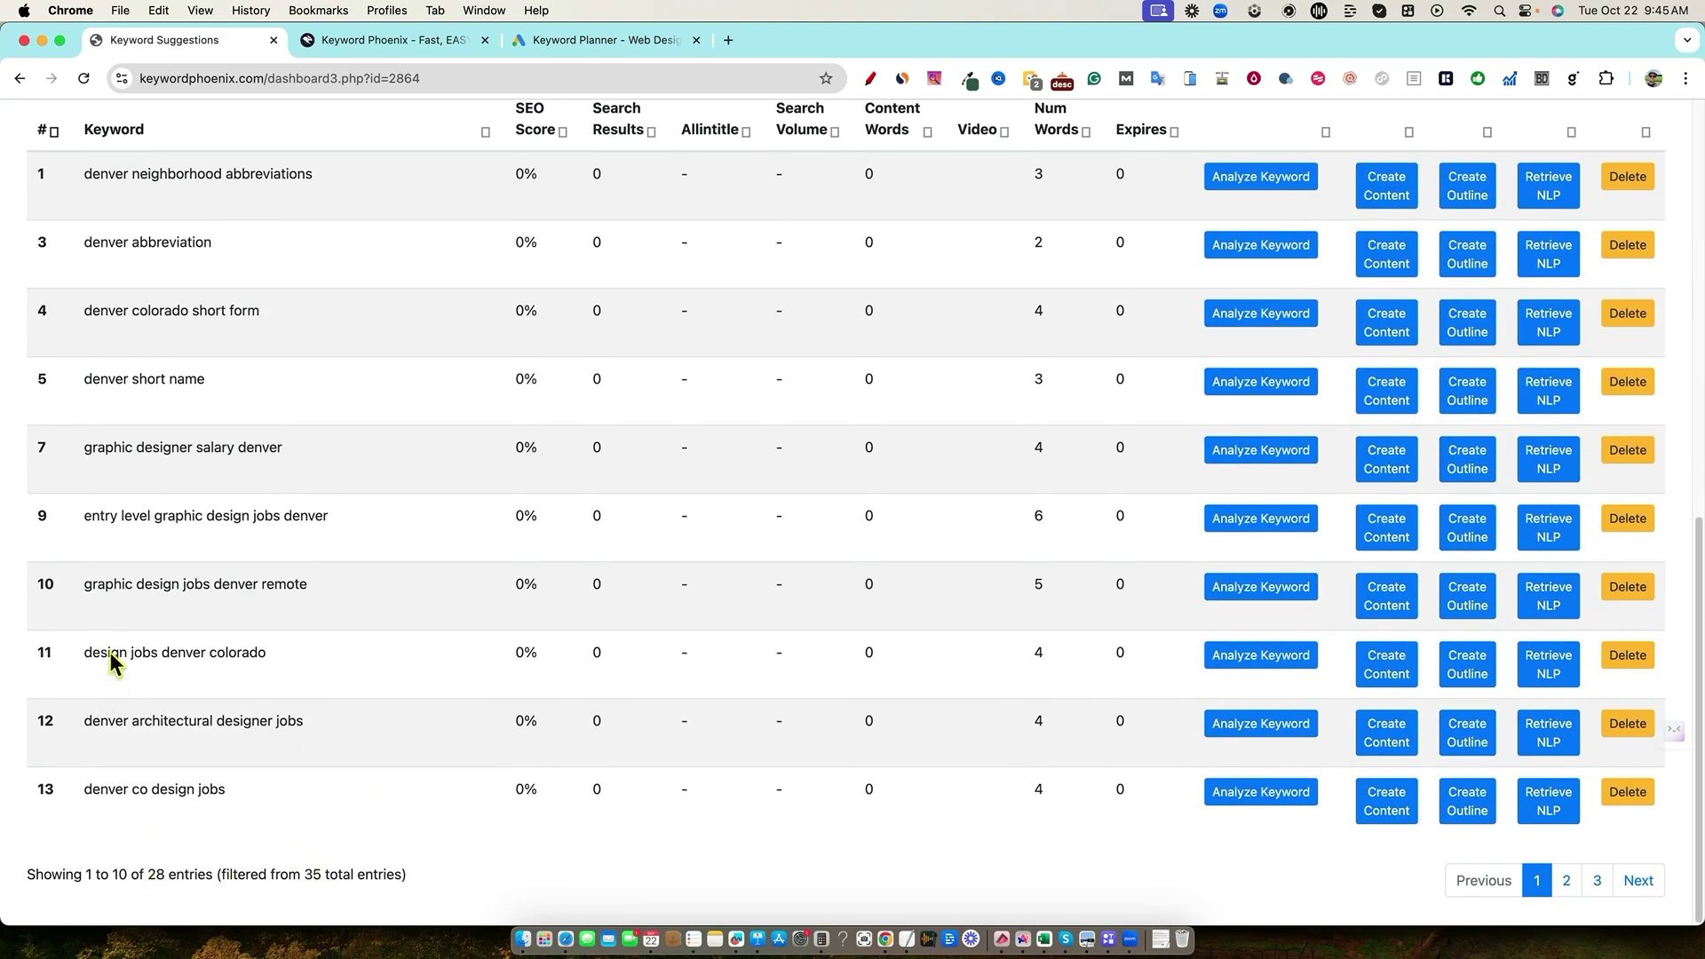
{"action": "scroll", "coordinate": [744, 508], "scroll_direction": "up", "scroll_amount": 1}
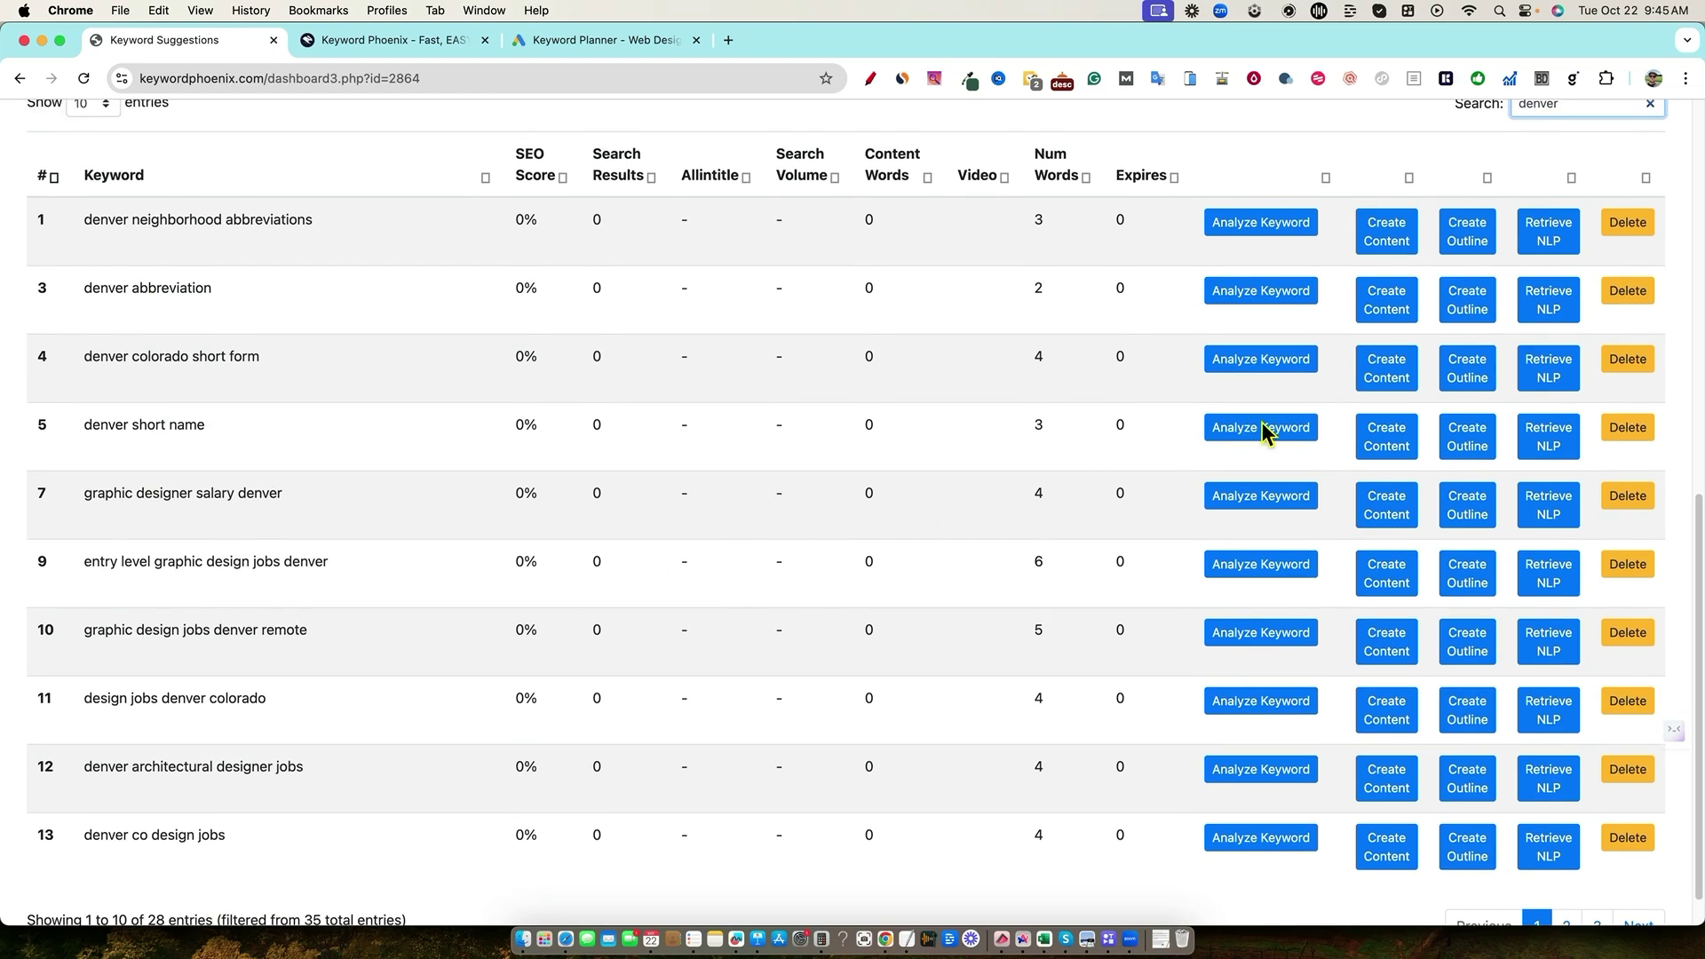
{"action": "scroll", "coordinate": [1450, 359], "scroll_direction": "up", "scroll_amount": 1}
{"action": "type", "text": "web"}
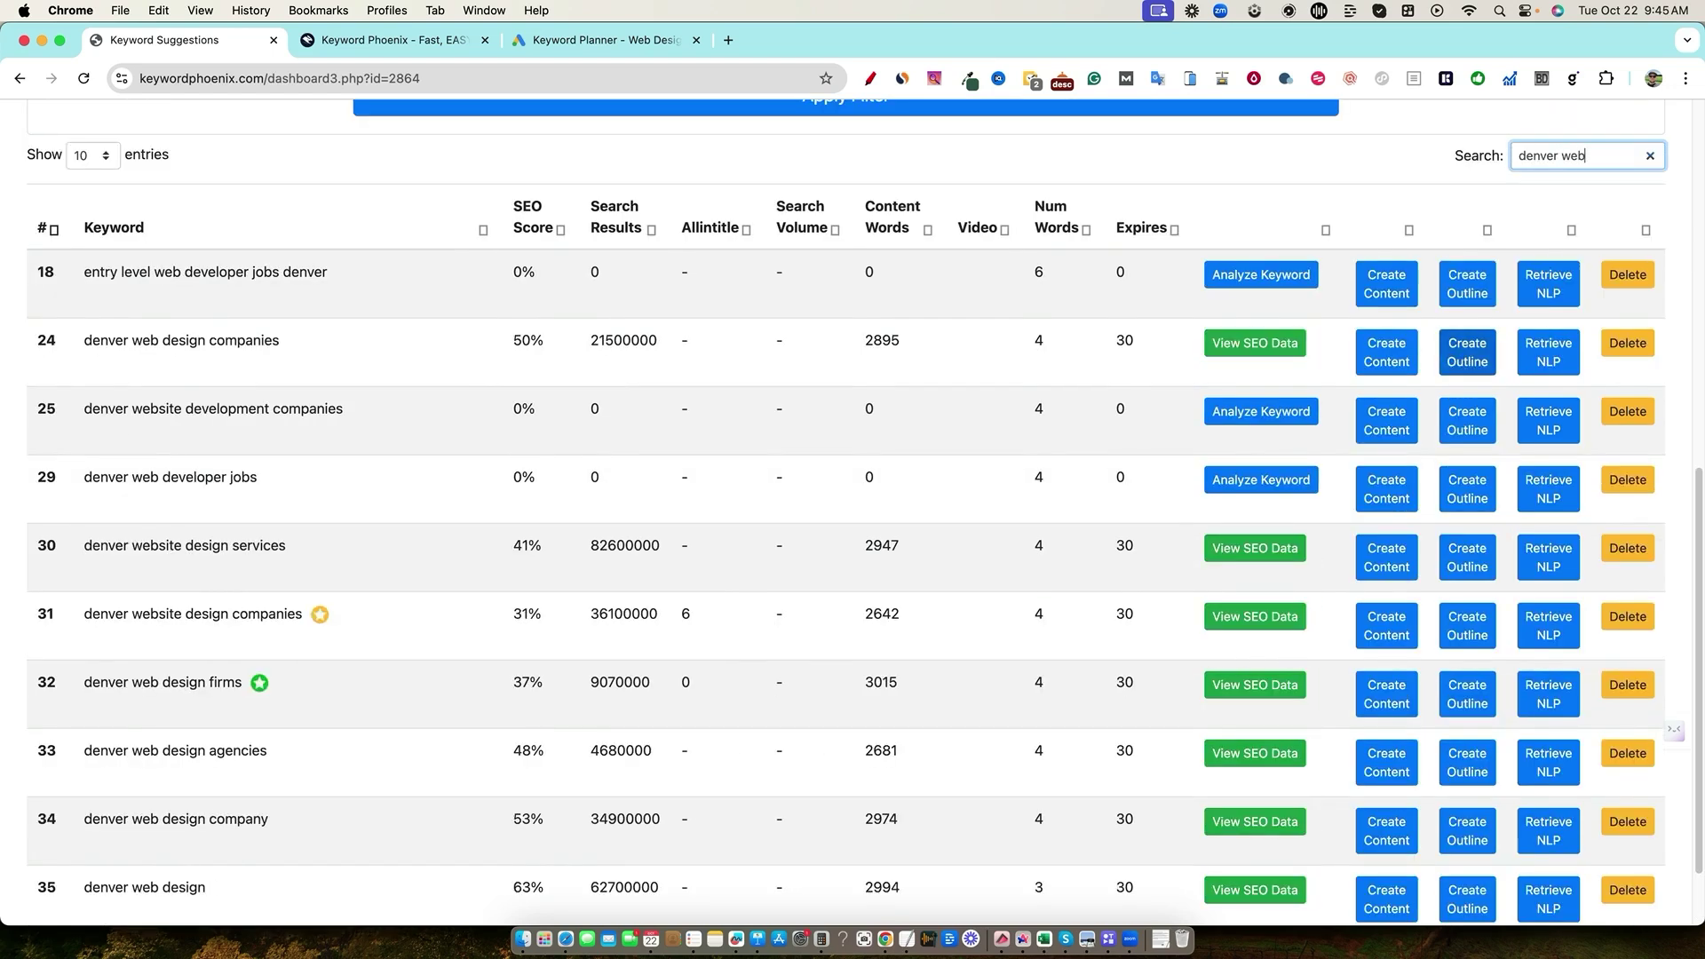
{"action": "scroll", "coordinate": [228, 693], "scroll_direction": "up", "scroll_amount": 1}
{"action": "scroll", "coordinate": [158, 903], "scroll_direction": "down", "scroll_amount": 2}
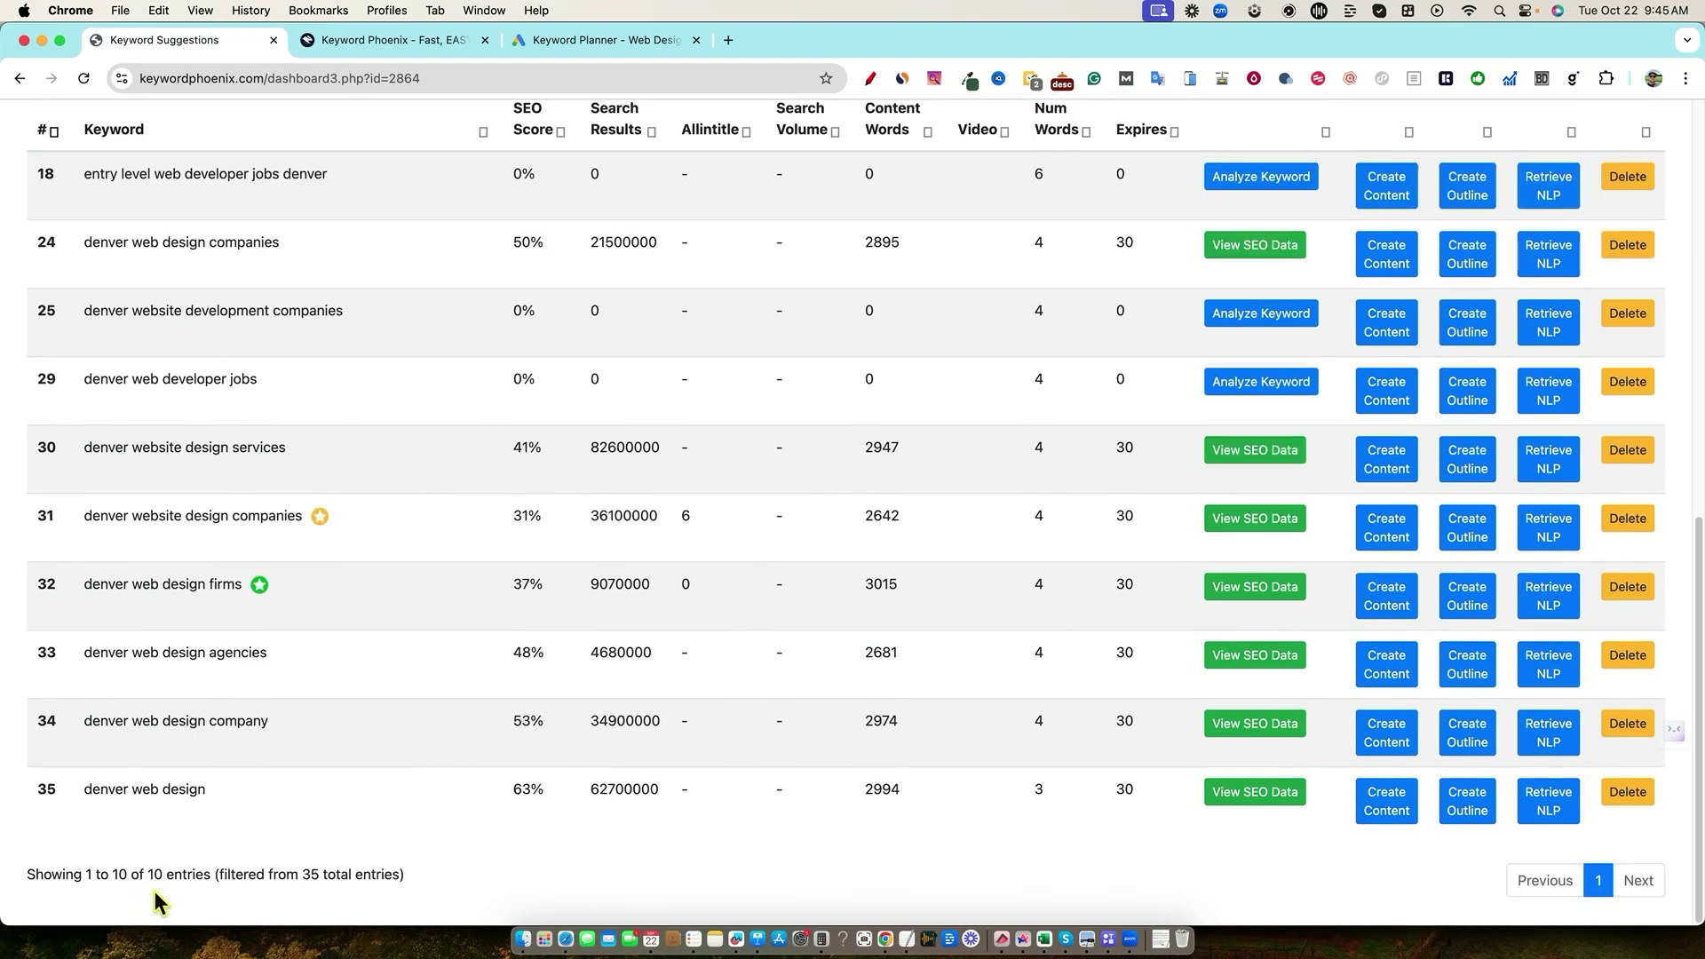
{"action": "scroll", "coordinate": [216, 788], "scroll_direction": "up", "scroll_amount": 1}
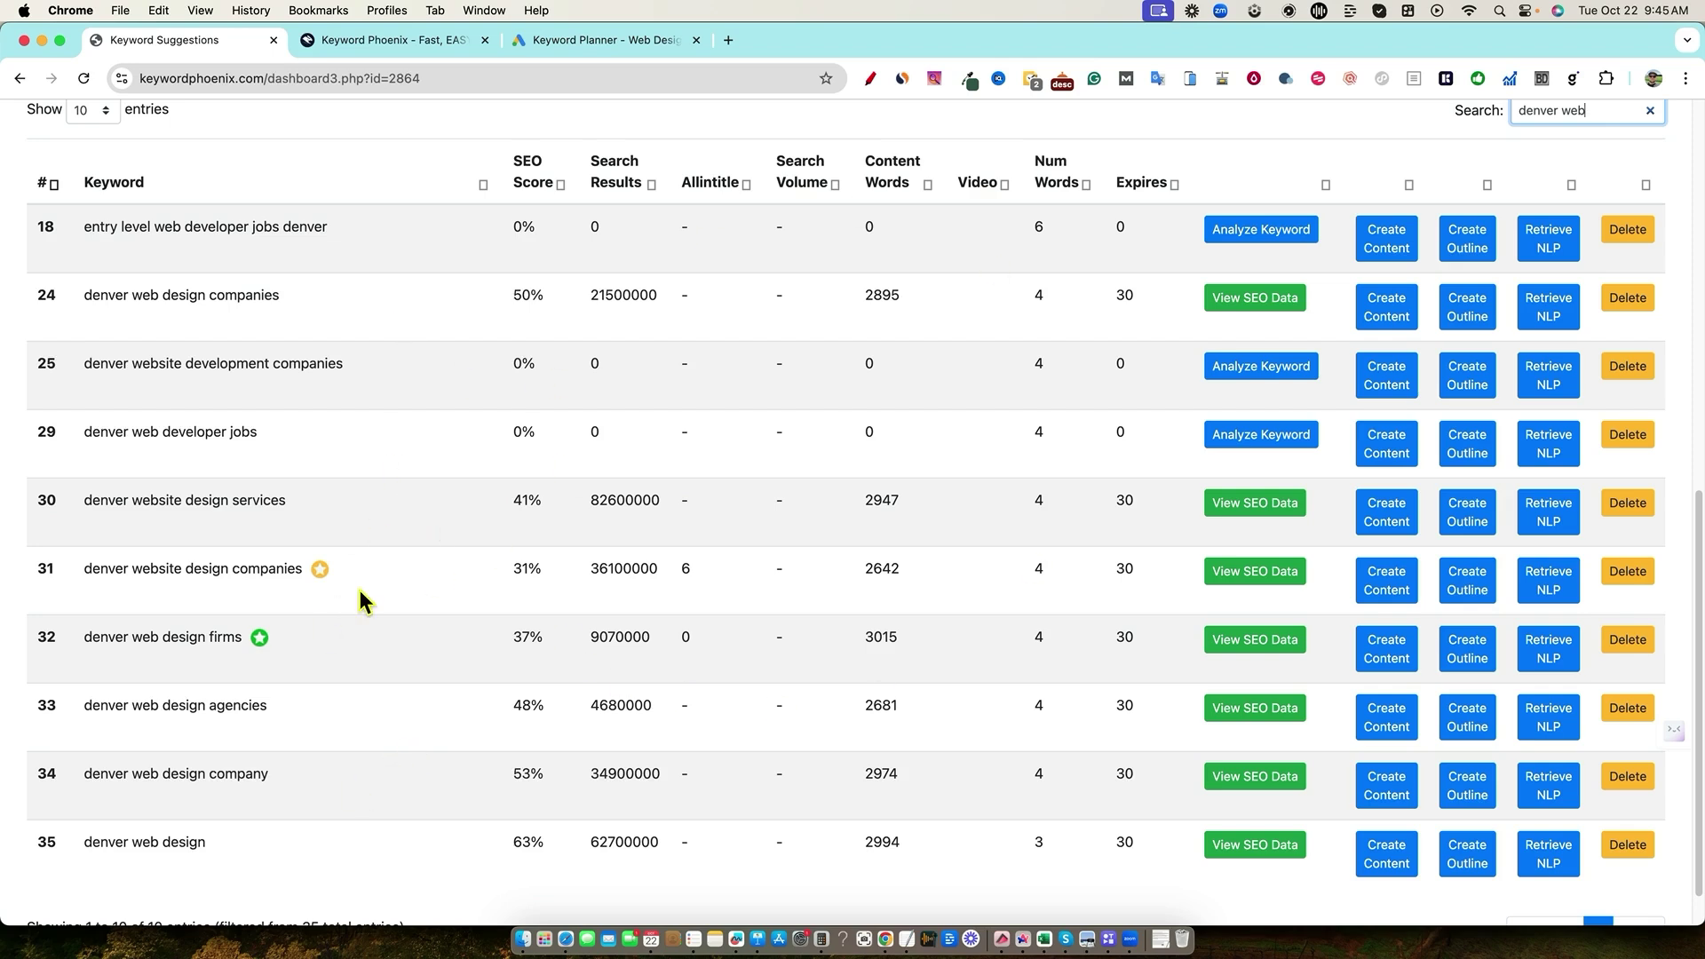
{"action": "scroll", "coordinate": [360, 593], "scroll_direction": "down", "scroll_amount": 2}
Compare the 36100000 and 9070000 search results, then open 'denver website design companies' data
{"action": "left_click_drag", "start_coordinate": [589, 573], "coordinate": [665, 579]}
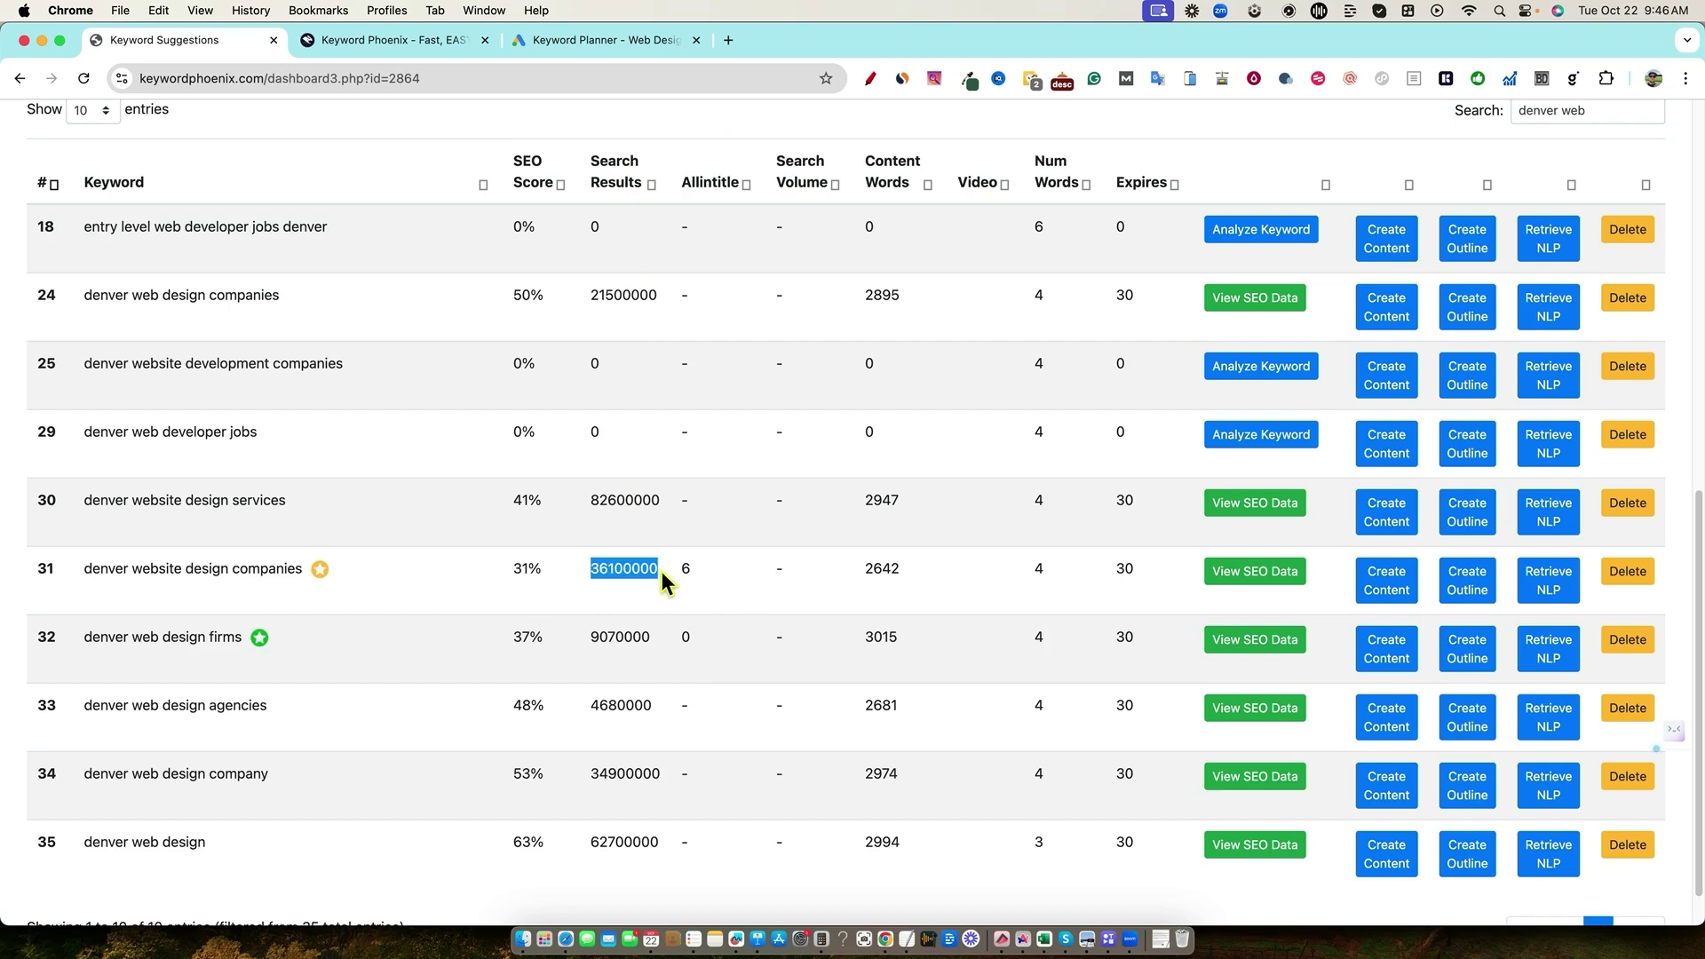
{"action": "left_click_drag", "start_coordinate": [588, 642], "coordinate": [651, 644]}
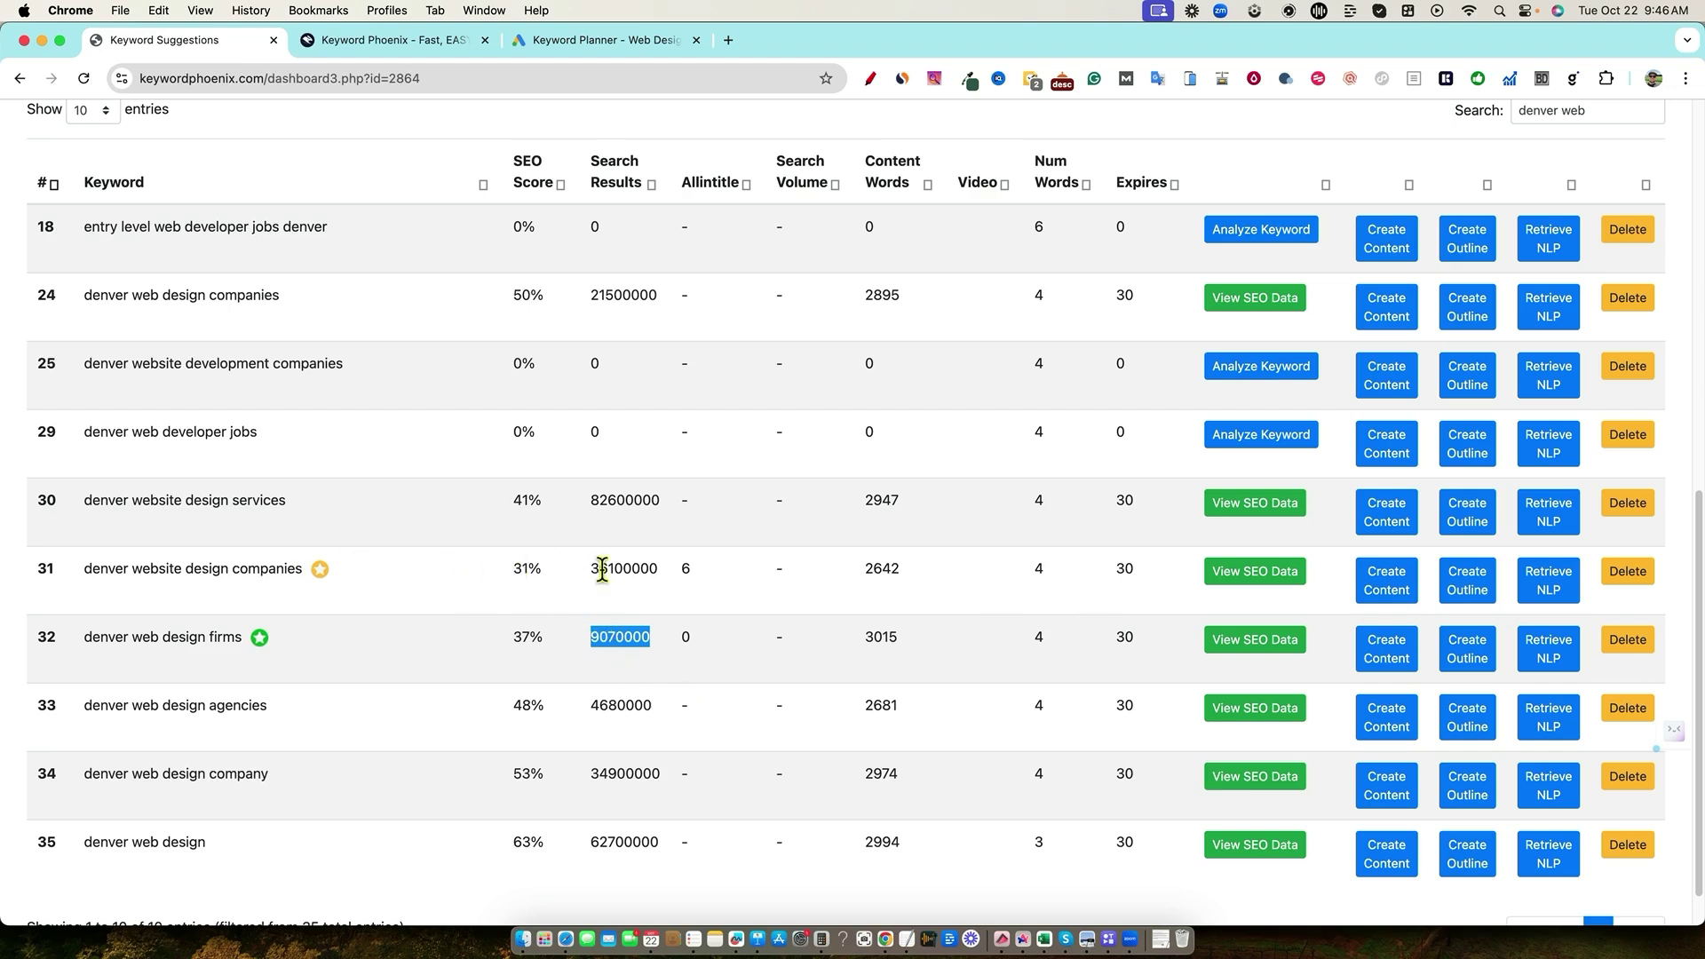
{"action": "left_click", "coordinate": [1252, 578]}
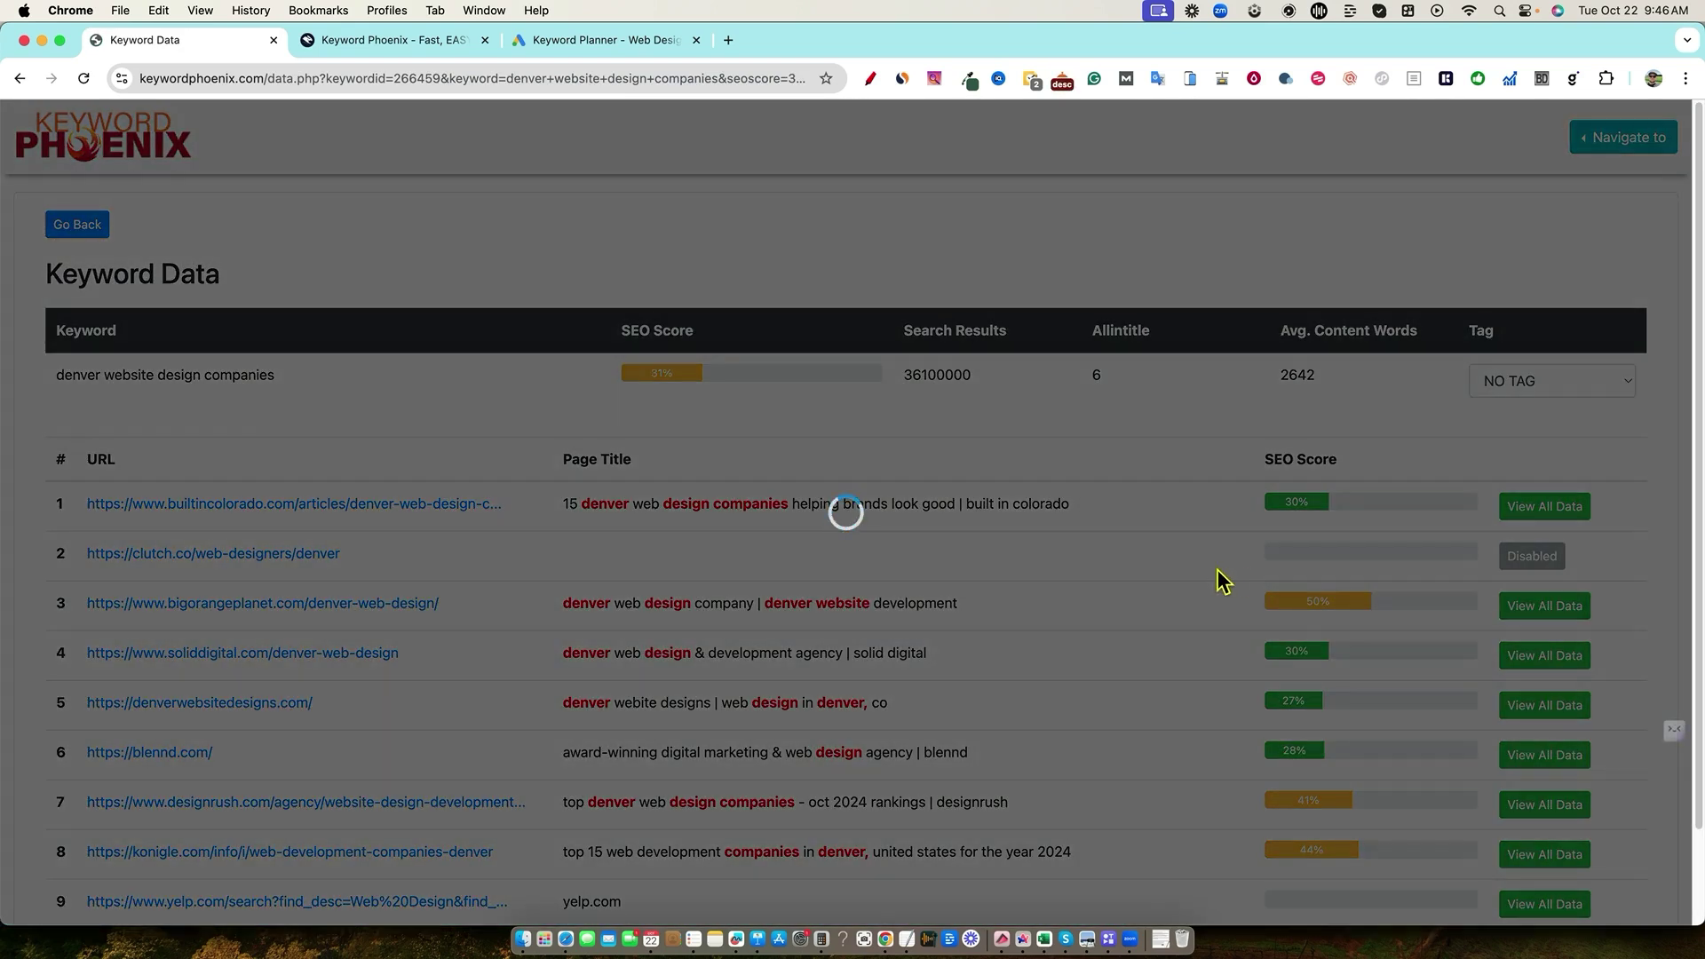
Expand View All Data for result 5, denverwebsitedesigns.com: Page Title 45%, H Tags 7%, Alt Tags 20%
{"action": "scroll", "coordinate": [1175, 621], "scroll_direction": "down", "scroll_amount": 1}
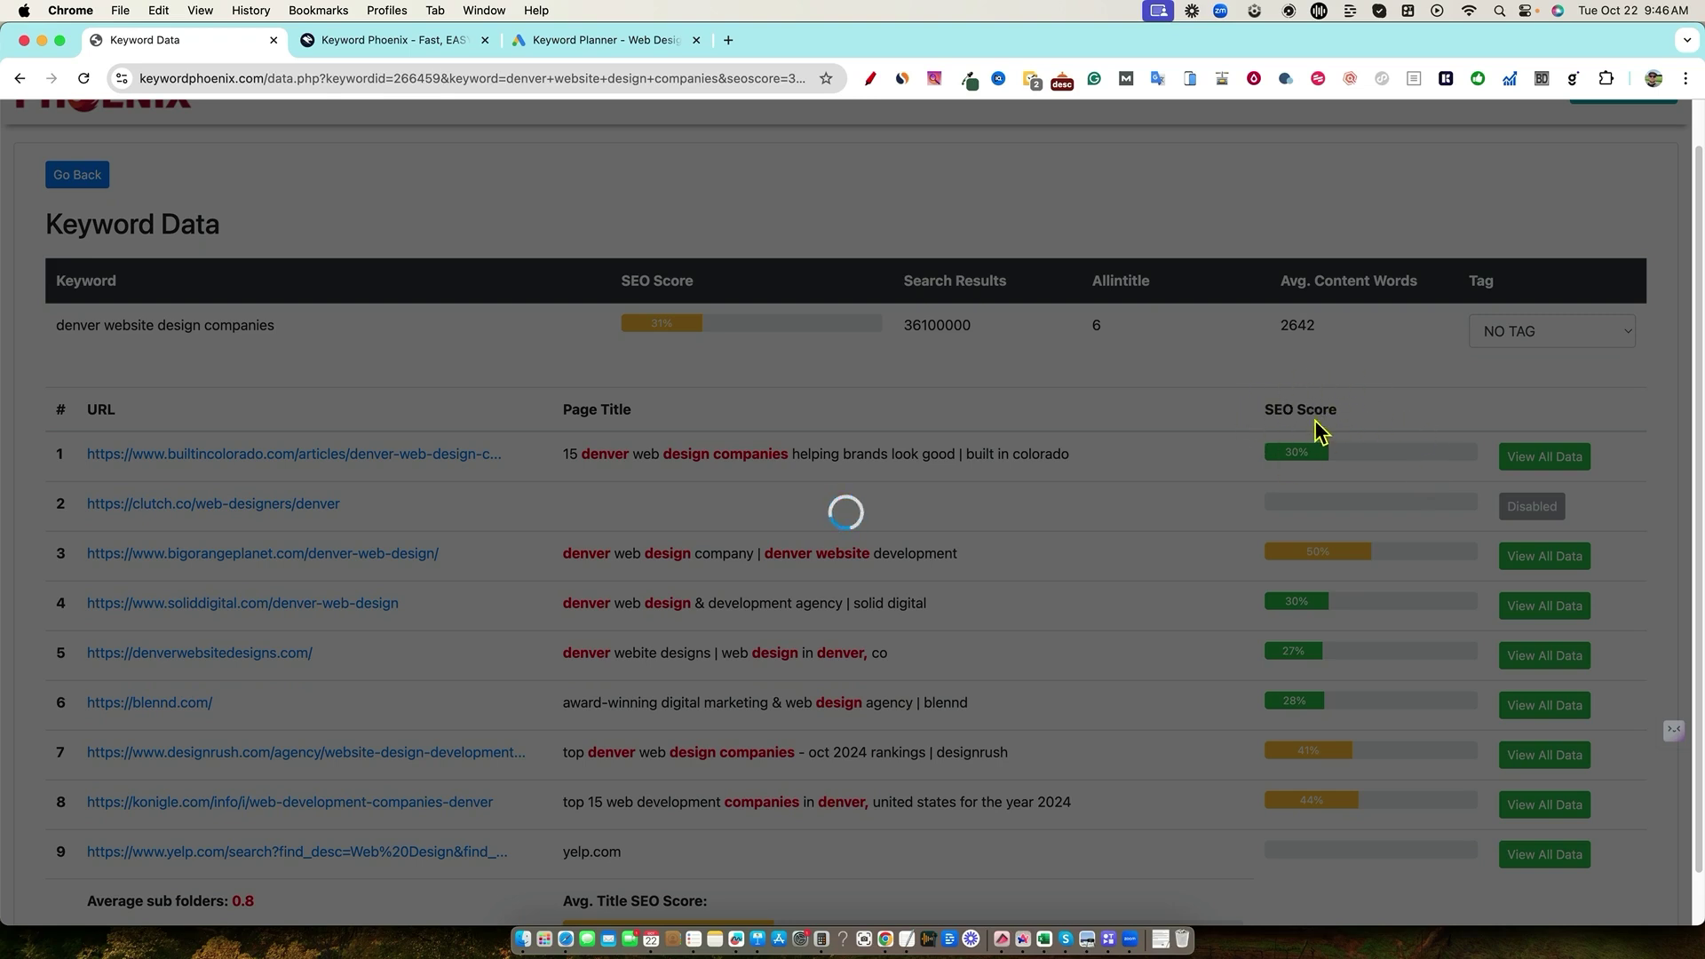
{"action": "scroll", "coordinate": [346, 781], "scroll_direction": "down", "scroll_amount": 1}
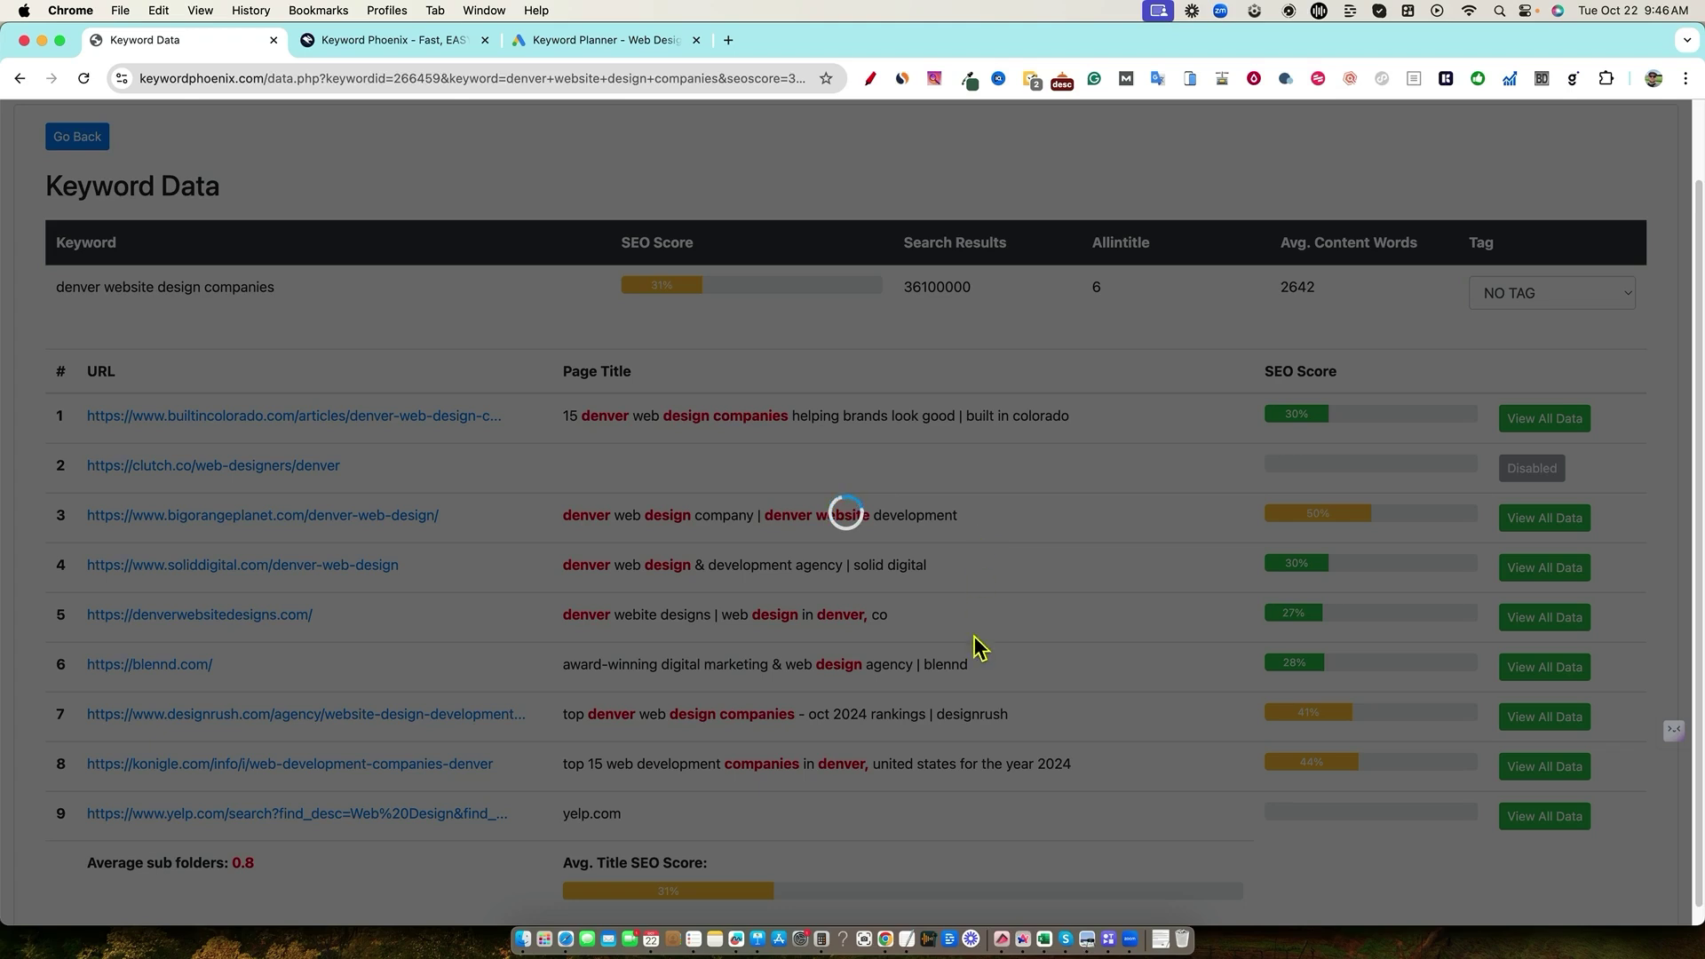
{"action": "scroll", "coordinate": [1266, 584], "scroll_direction": "down", "scroll_amount": 1}
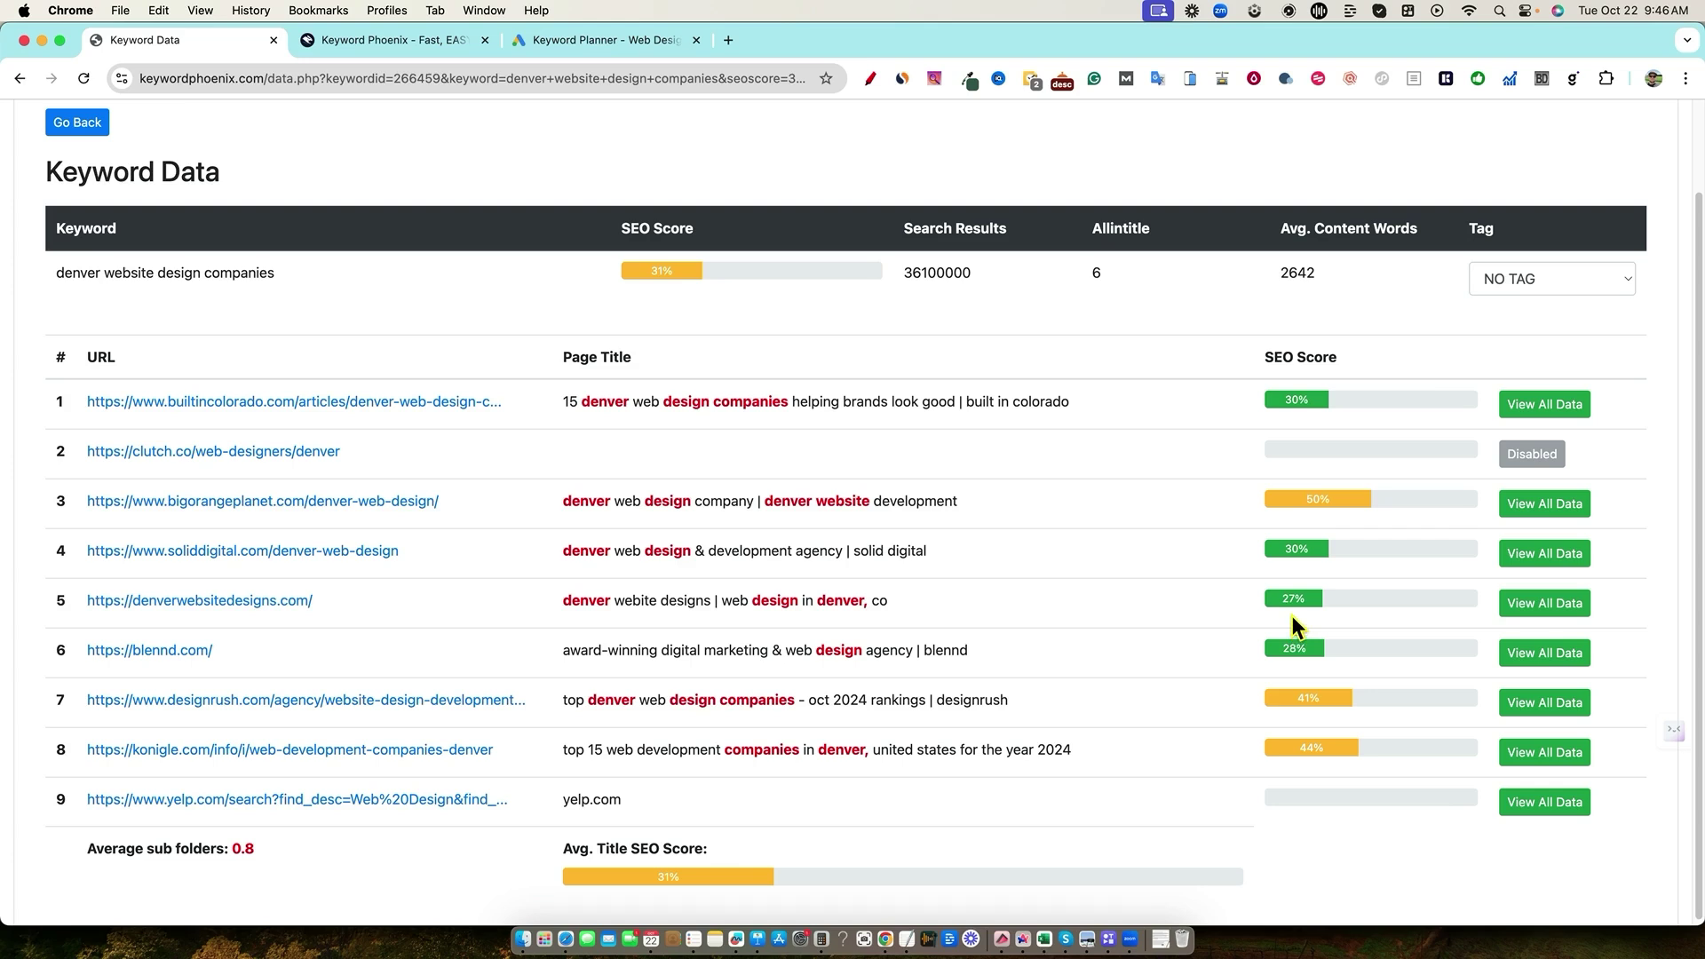
{"action": "left_click", "coordinate": [1542, 606]}
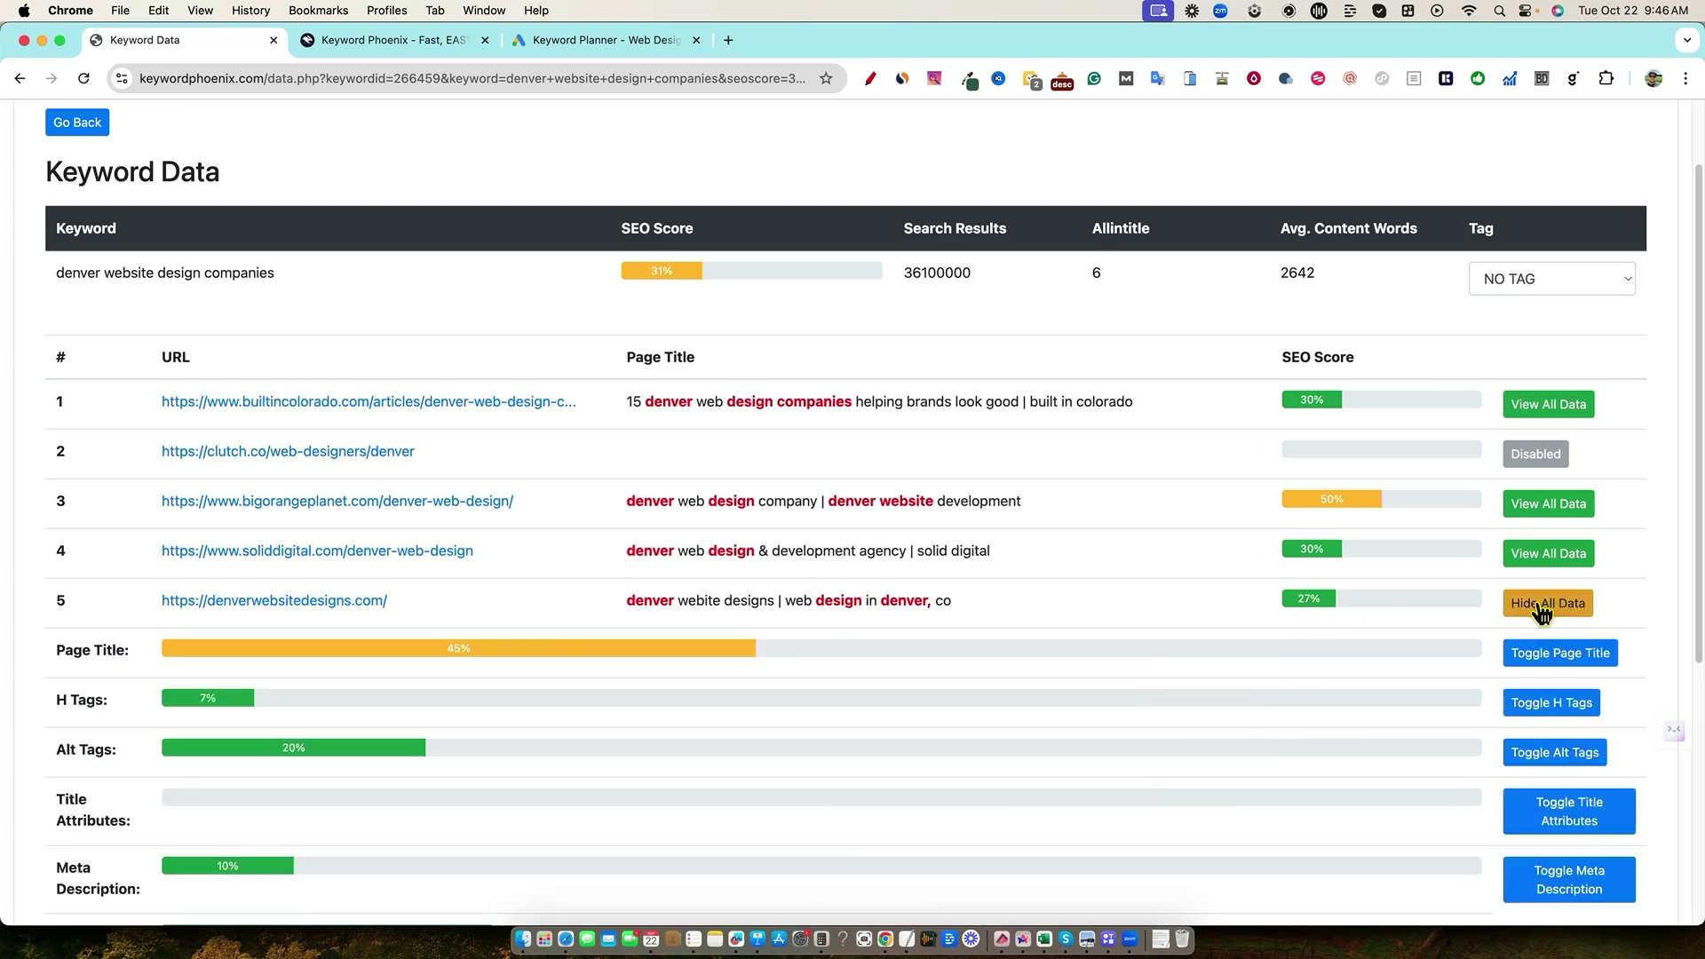
Review the result's H tags list and its 1716-word content length
{"action": "scroll", "coordinate": [1055, 586], "scroll_direction": "down", "scroll_amount": 1}
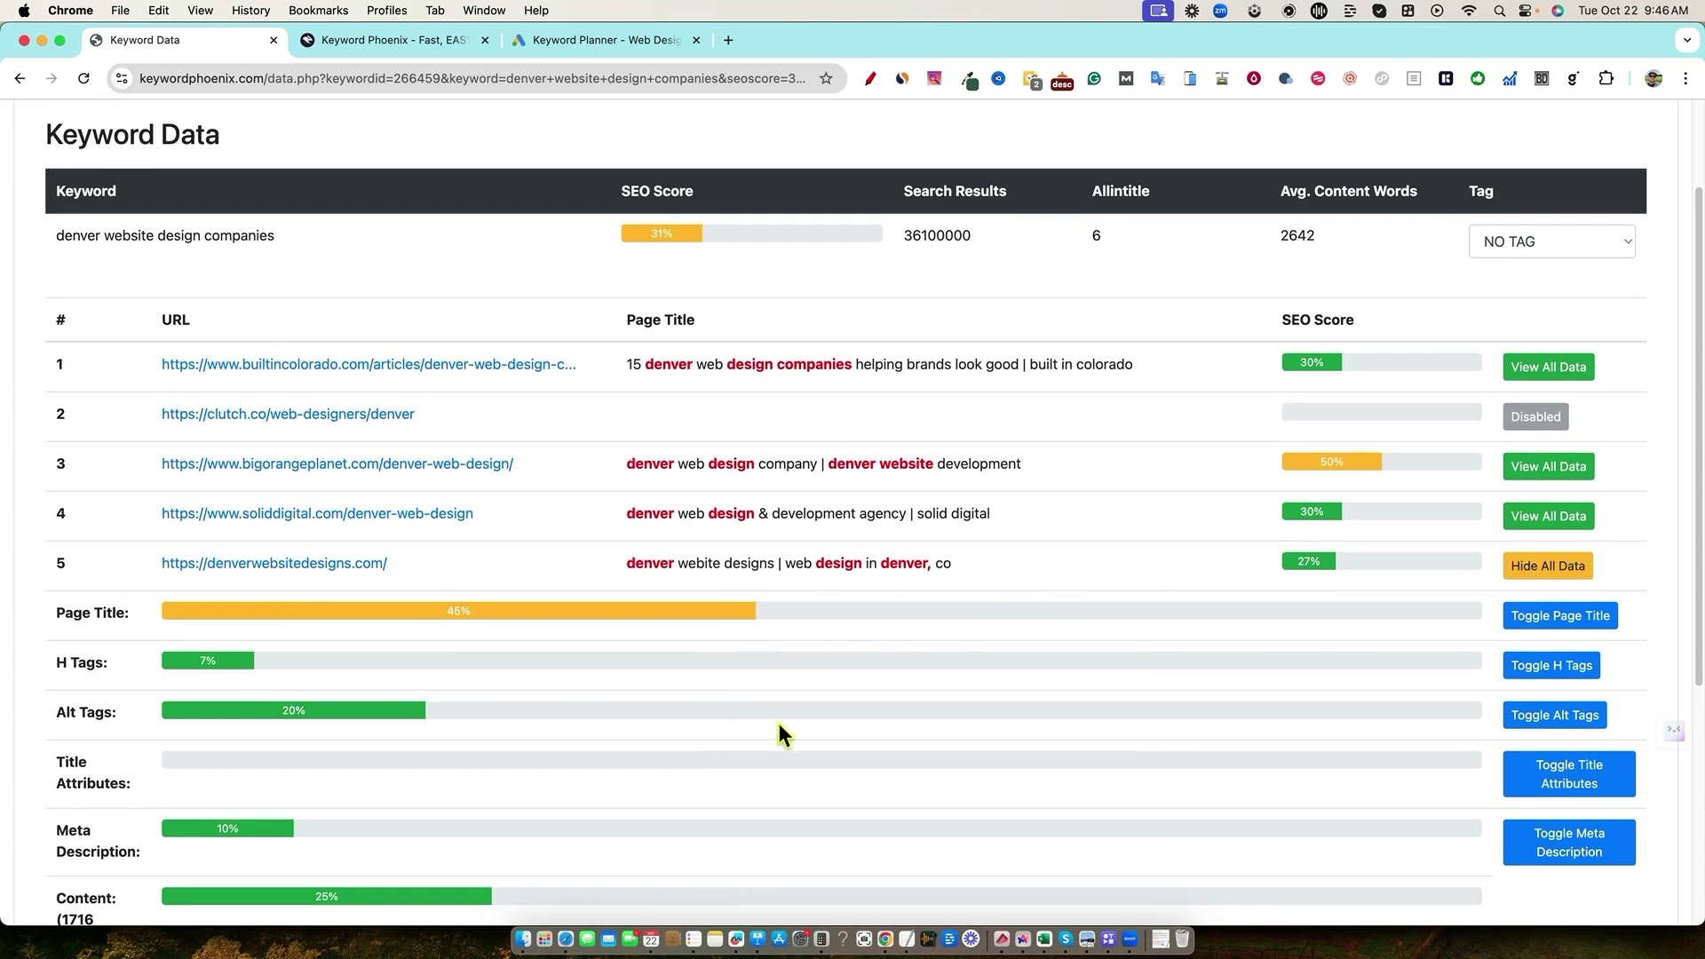
{"action": "scroll", "coordinate": [762, 792], "scroll_direction": "down", "scroll_amount": 4}
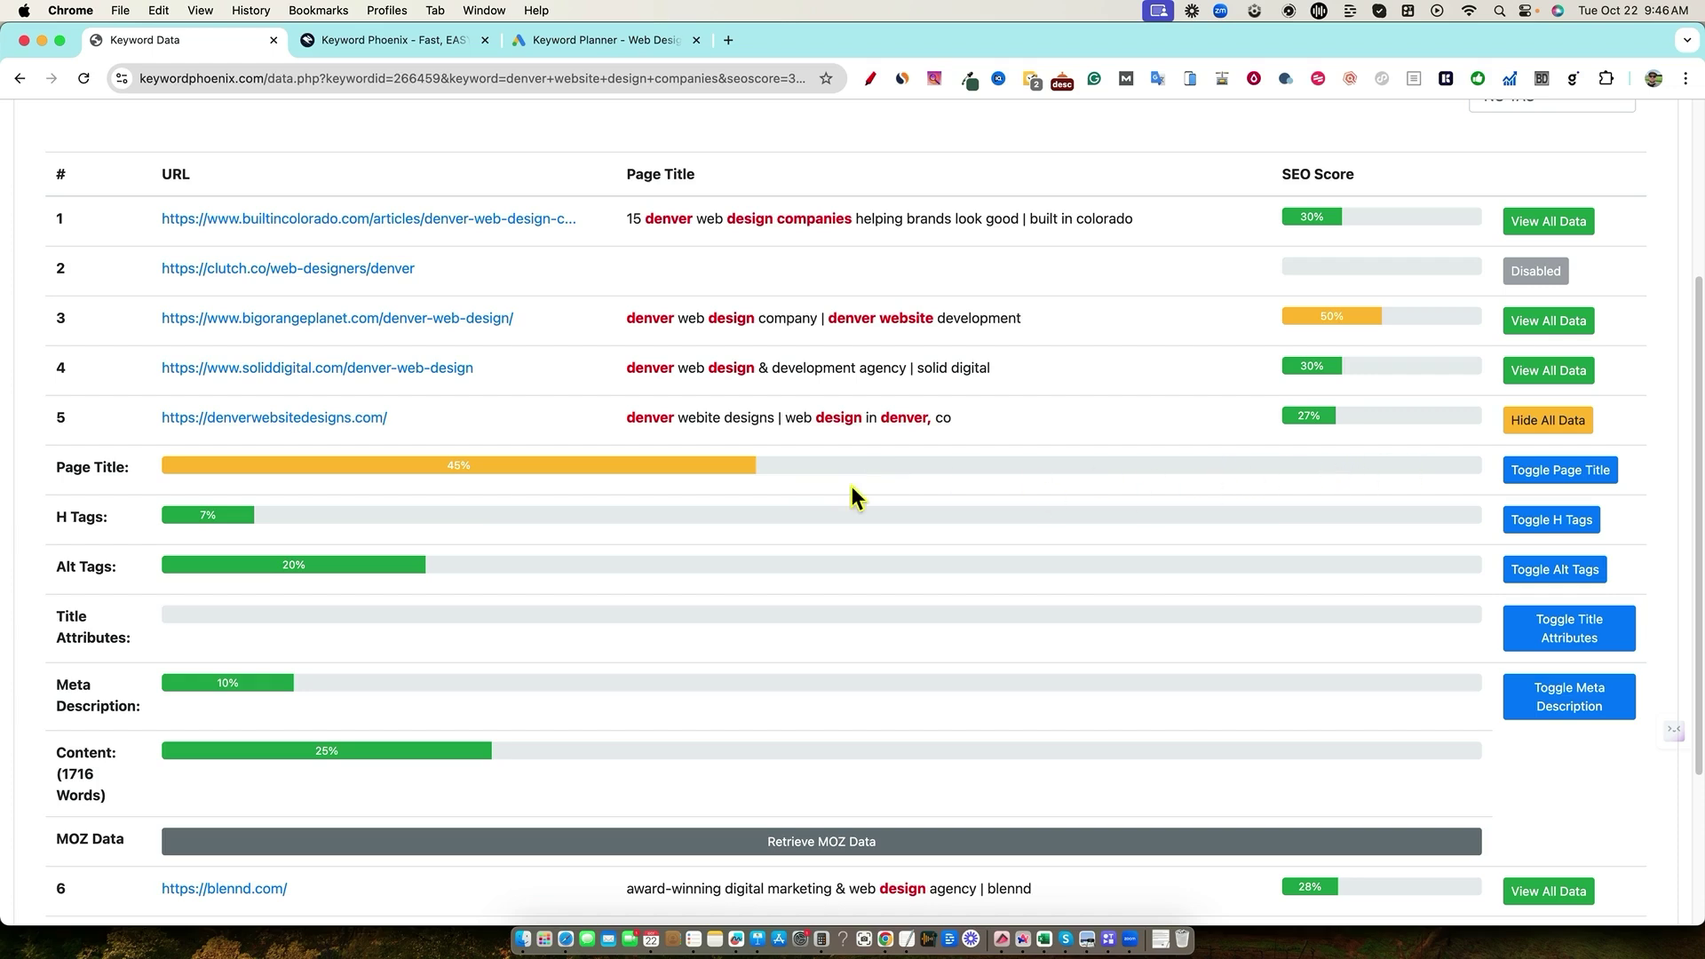
{"action": "scroll", "coordinate": [254, 587], "scroll_direction": "down", "scroll_amount": 2}
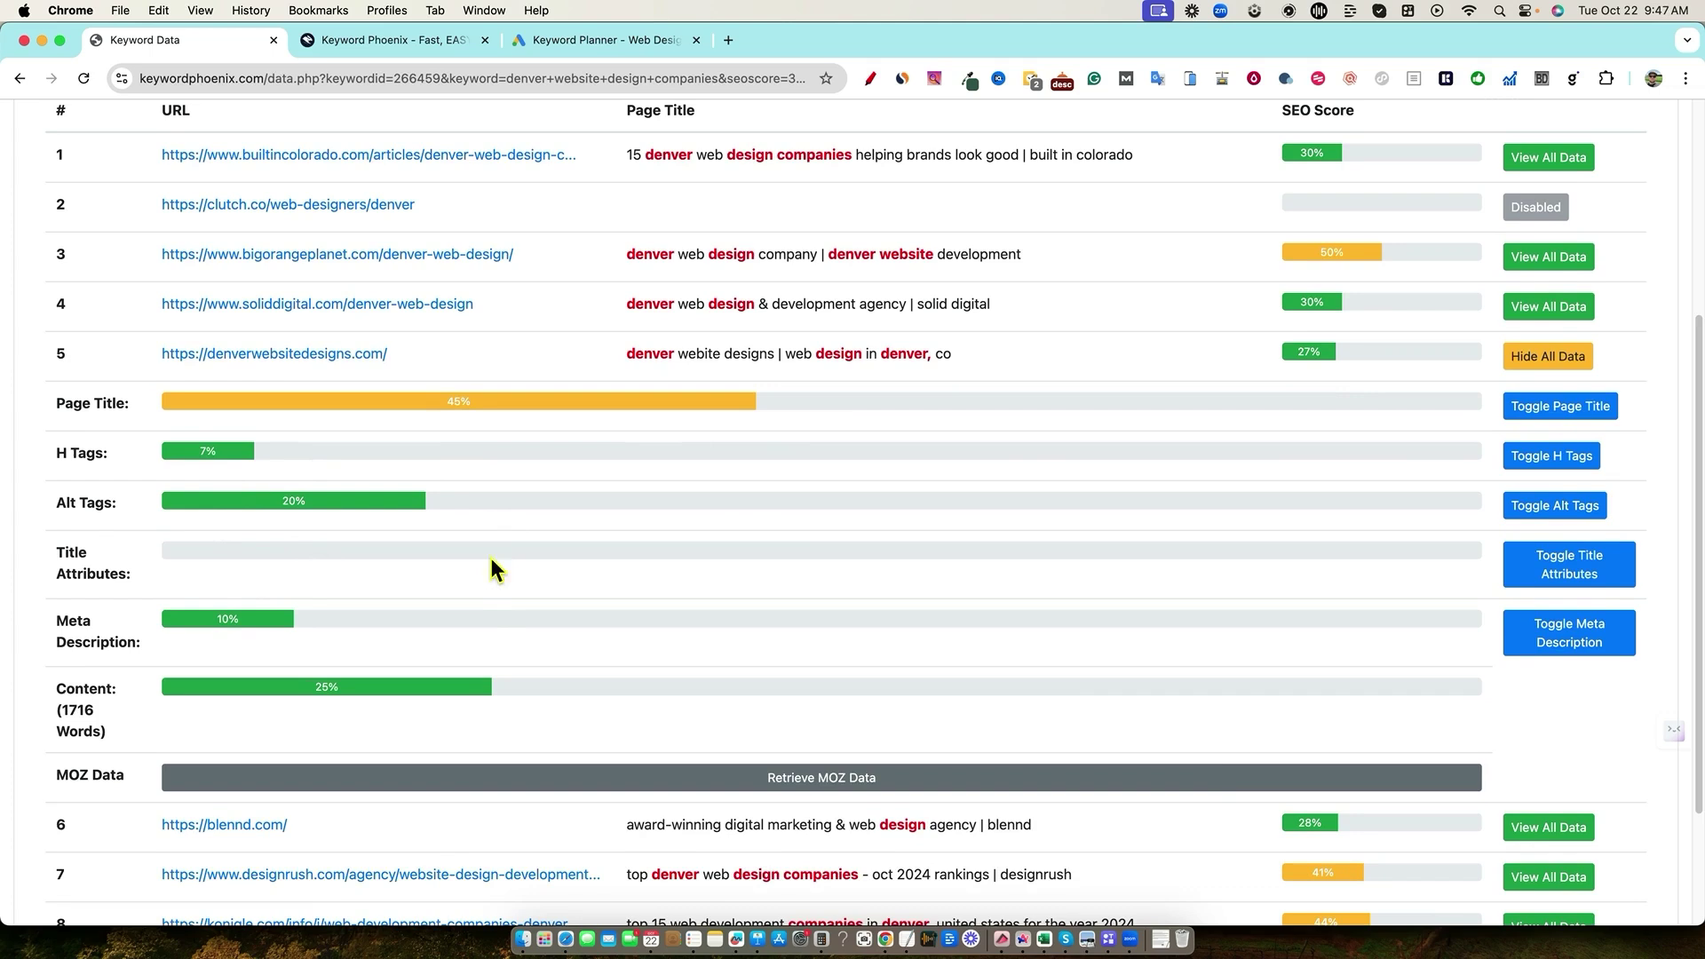
{"action": "left_click", "coordinate": [1545, 465]}
{"action": "scroll", "coordinate": [368, 573], "scroll_direction": "down", "scroll_amount": 4}
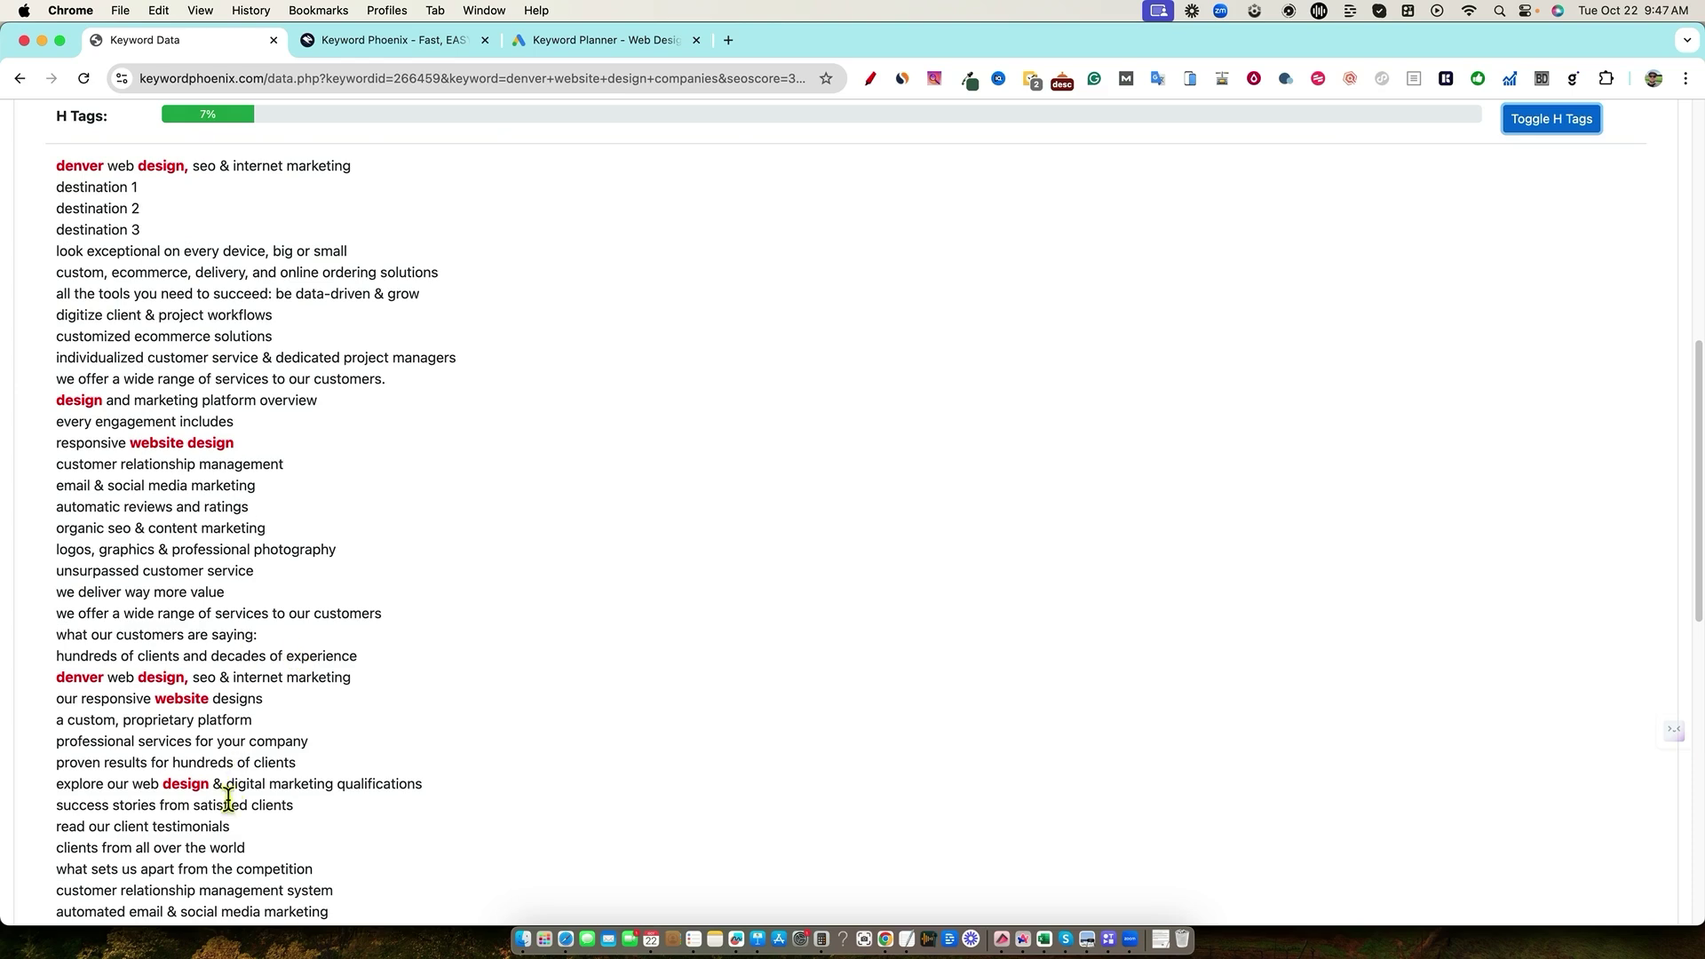
{"action": "scroll", "coordinate": [1052, 701], "scroll_direction": "up", "scroll_amount": 3}
{"action": "key", "text": "Return"}
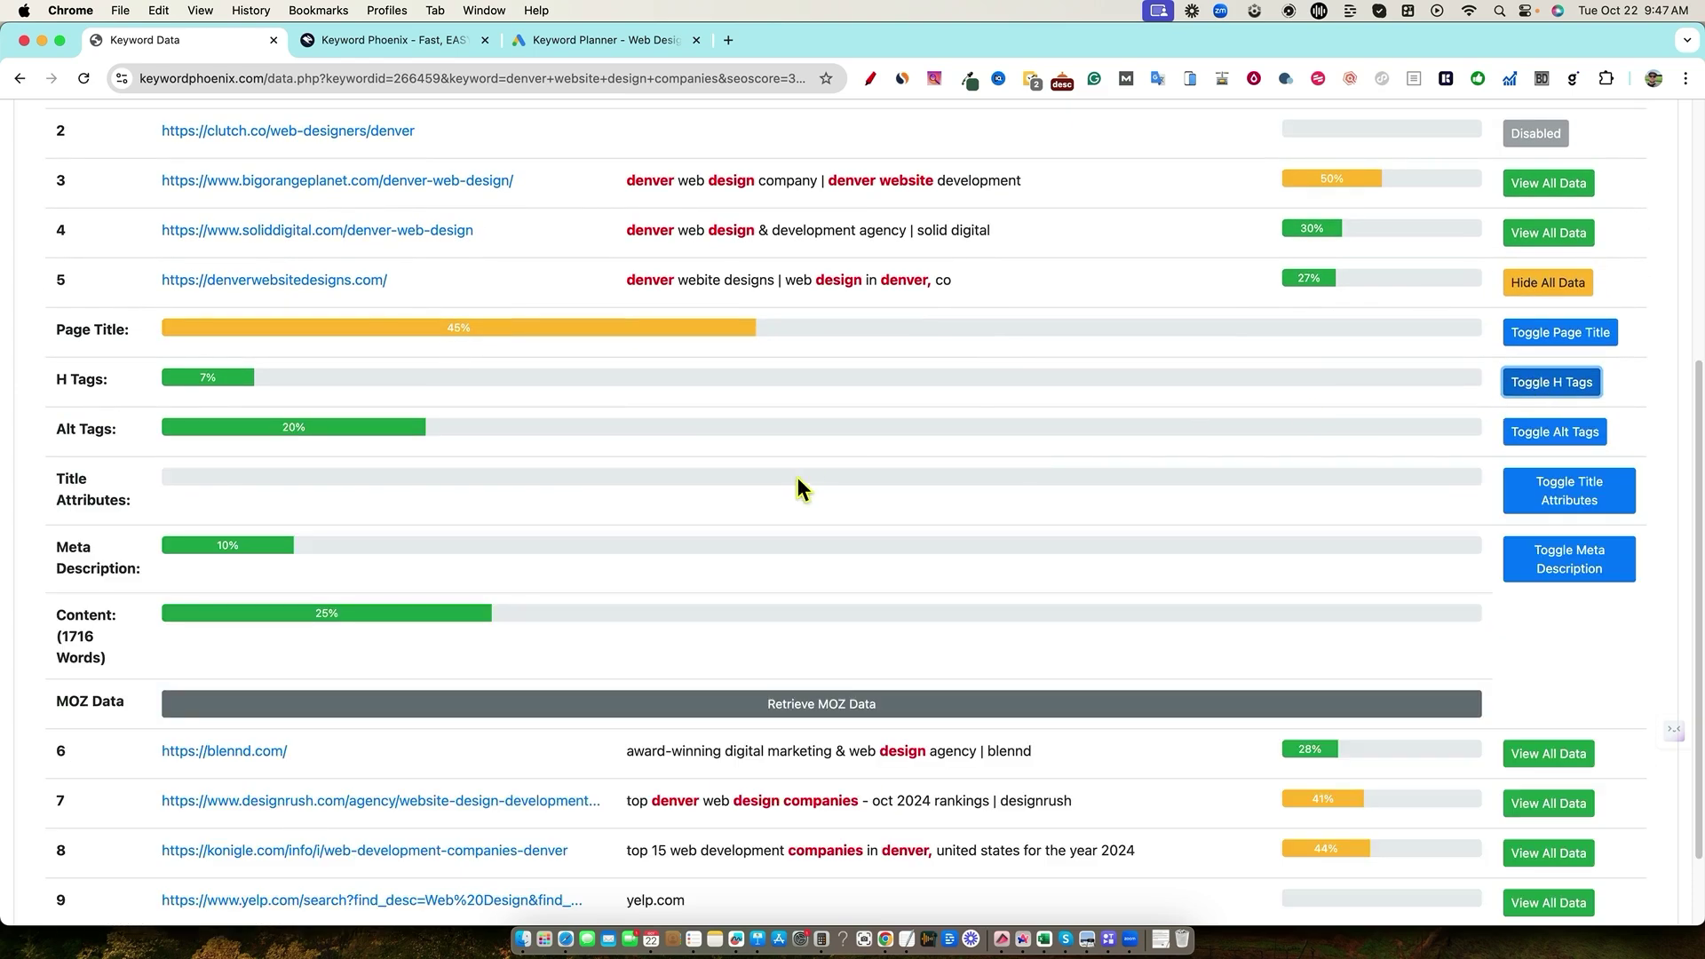
{"action": "scroll", "coordinate": [795, 479], "scroll_direction": "down", "scroll_amount": 1}
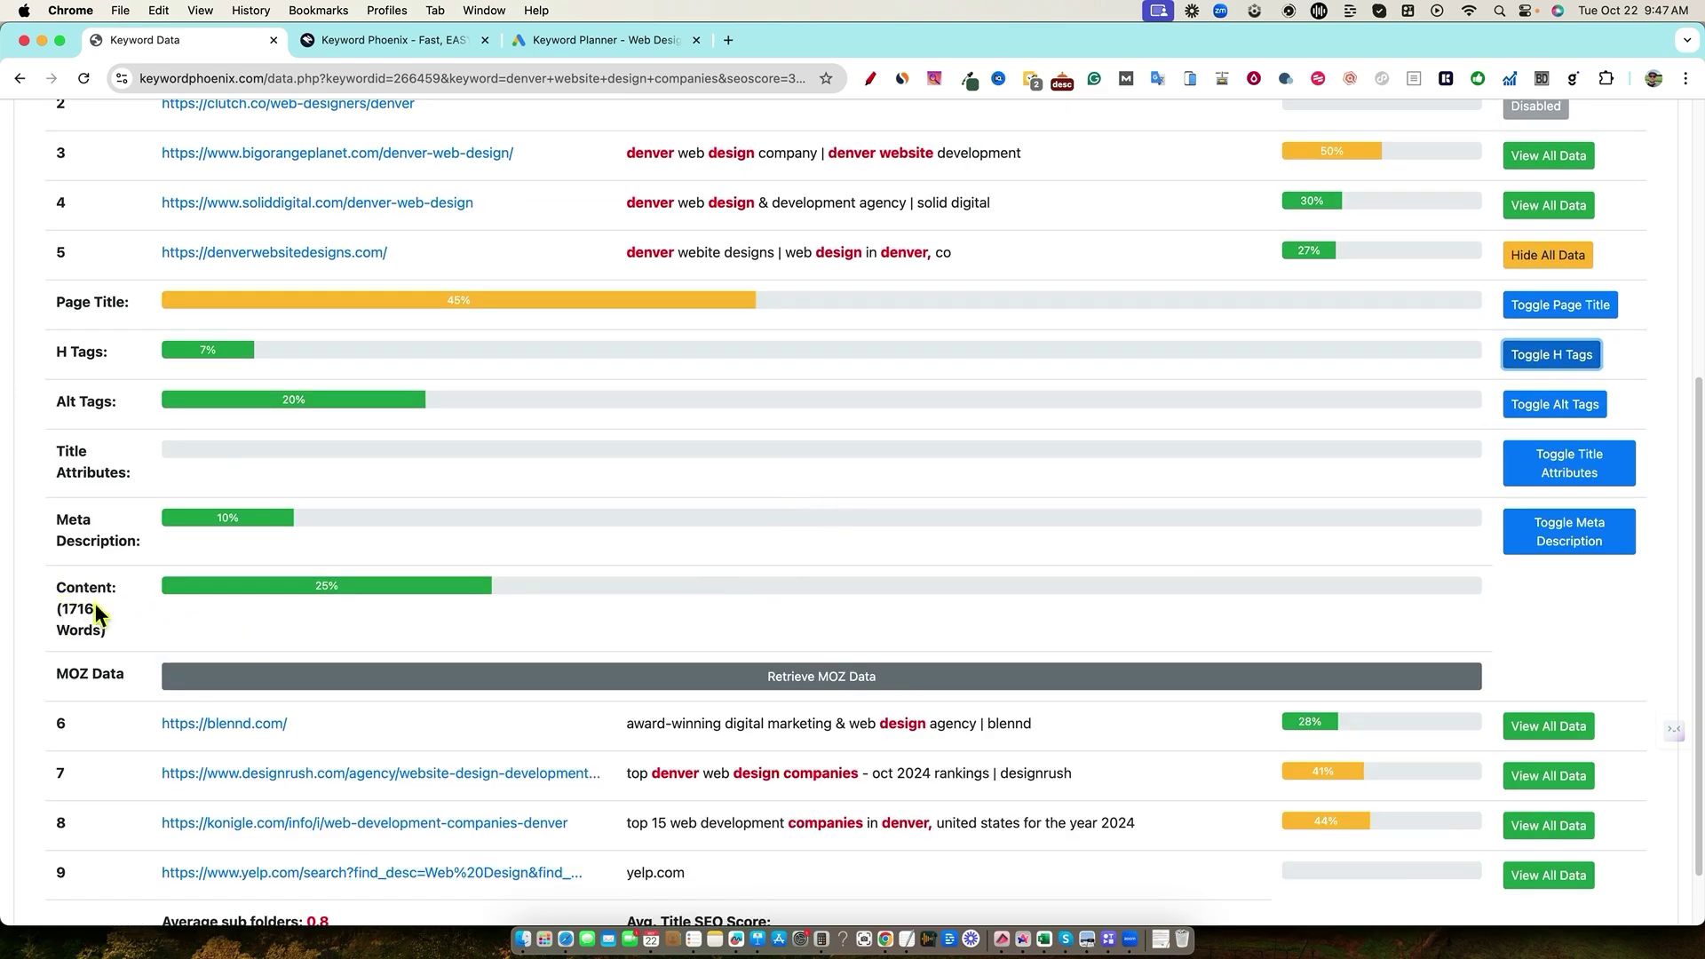
{"action": "left_click_drag", "start_coordinate": [124, 632], "coordinate": [96, 537]}
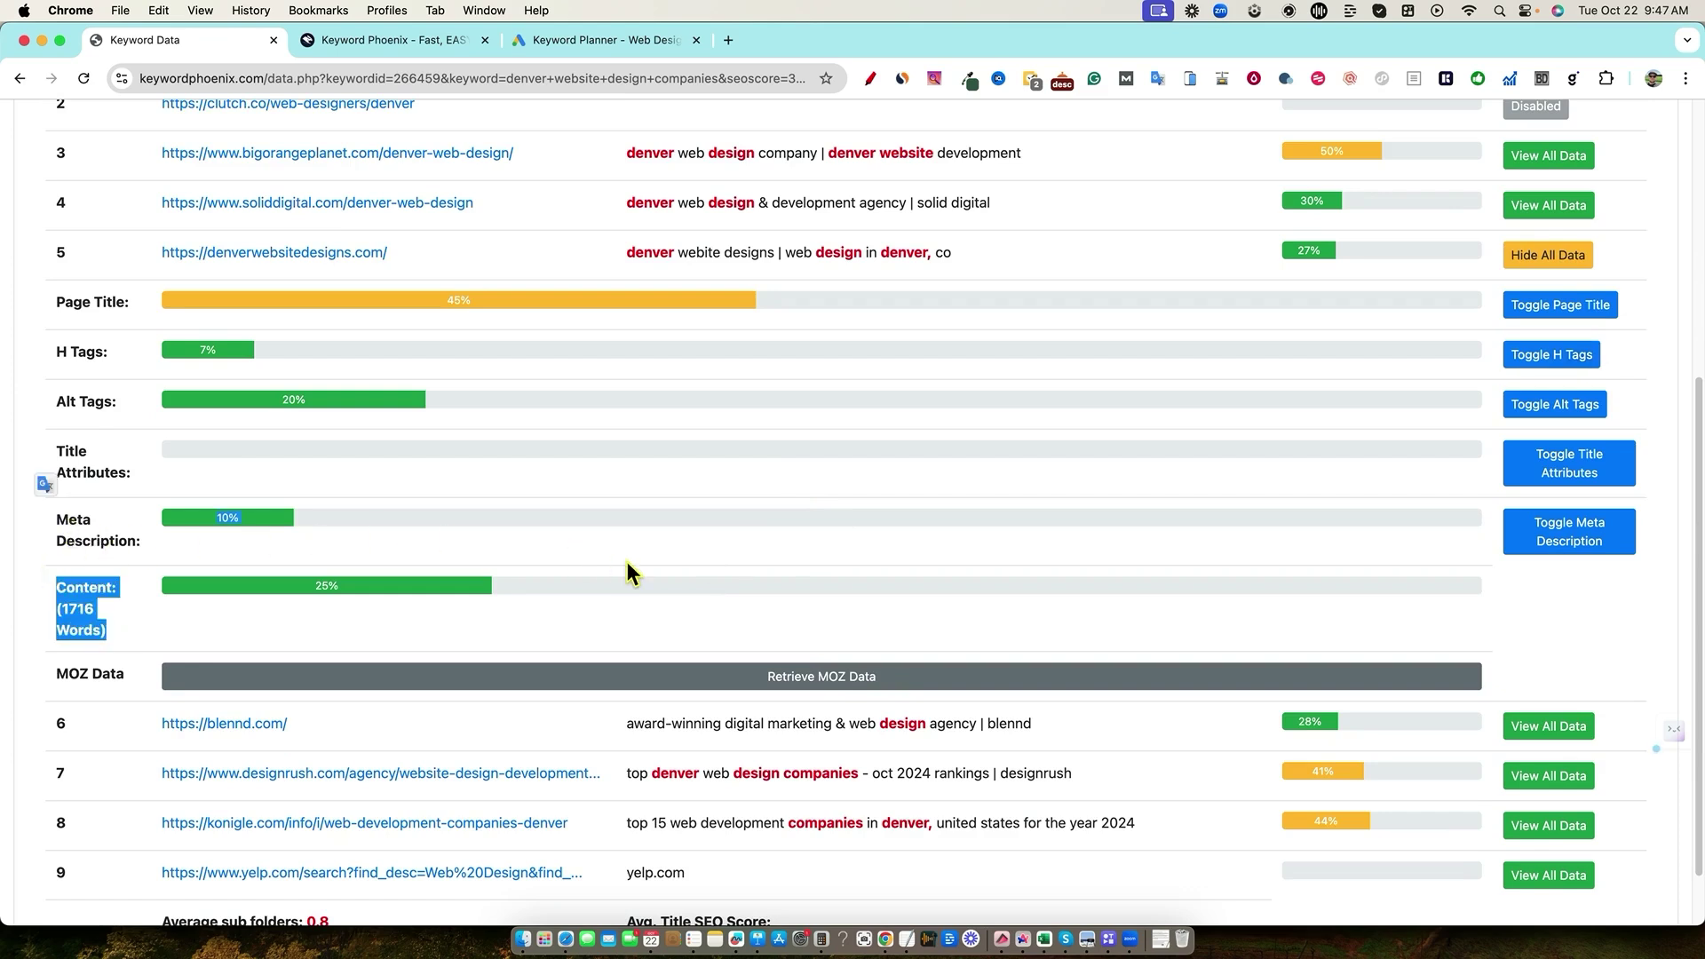
Retrieve MOZ data: DA 27, 69117 total and 64956 equity backlinks
{"action": "scroll", "coordinate": [627, 564], "scroll_direction": "down", "scroll_amount": 3}
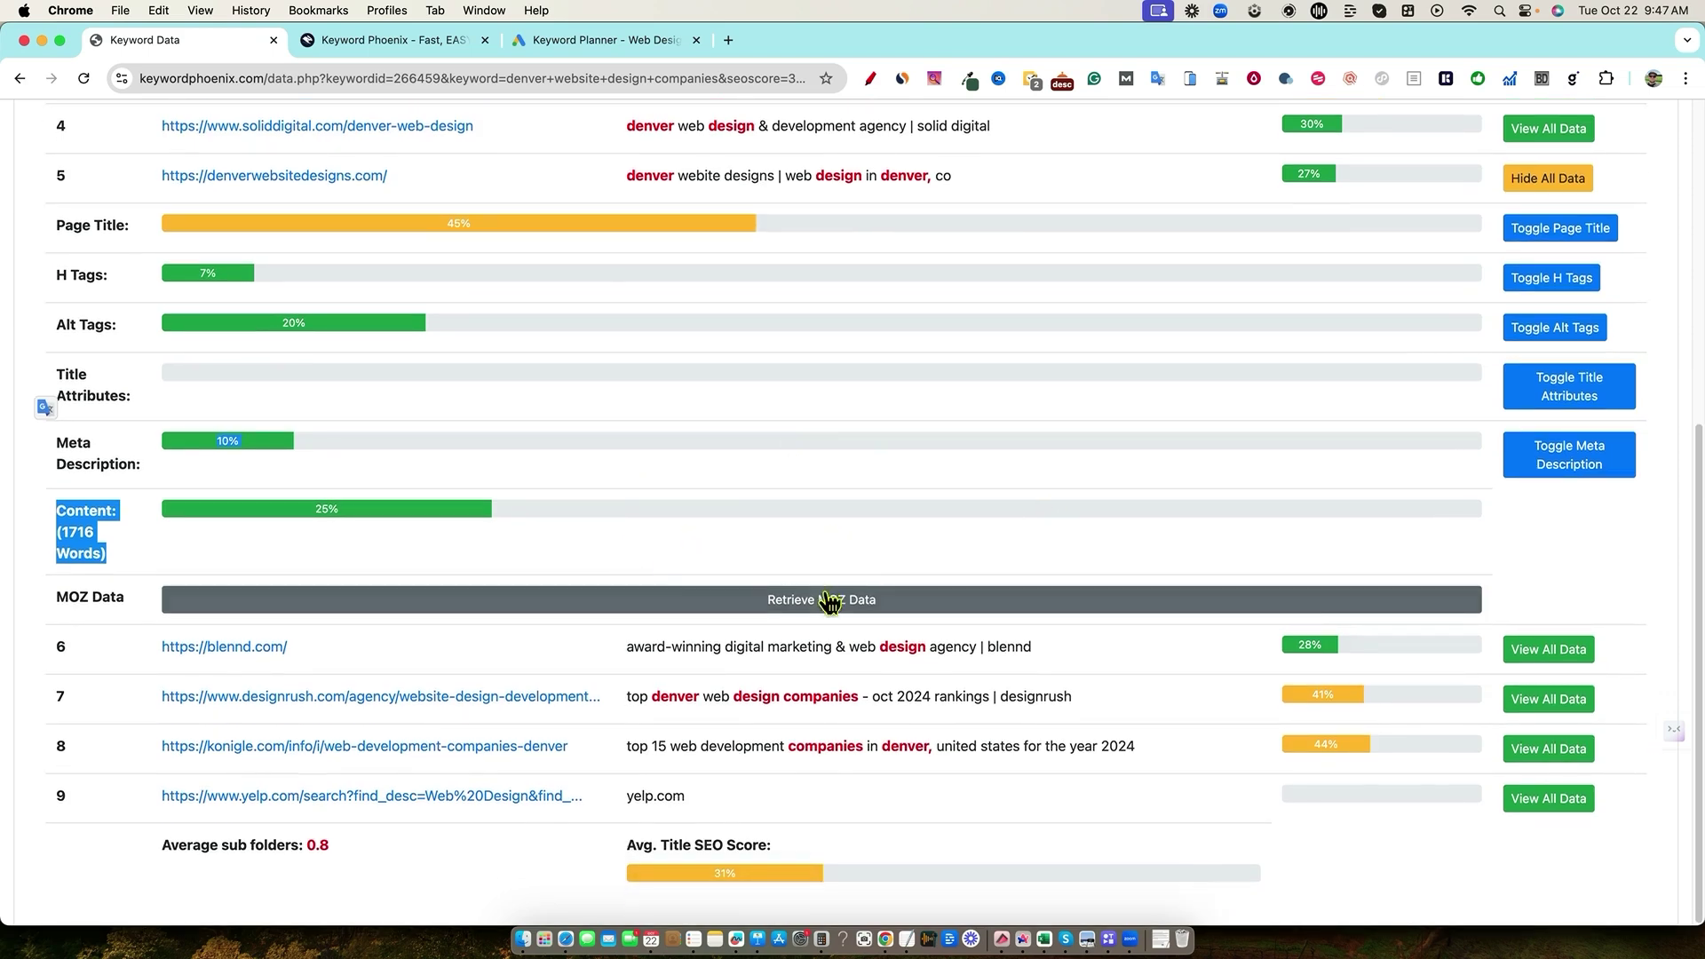
{"action": "left_click", "coordinate": [813, 604]}
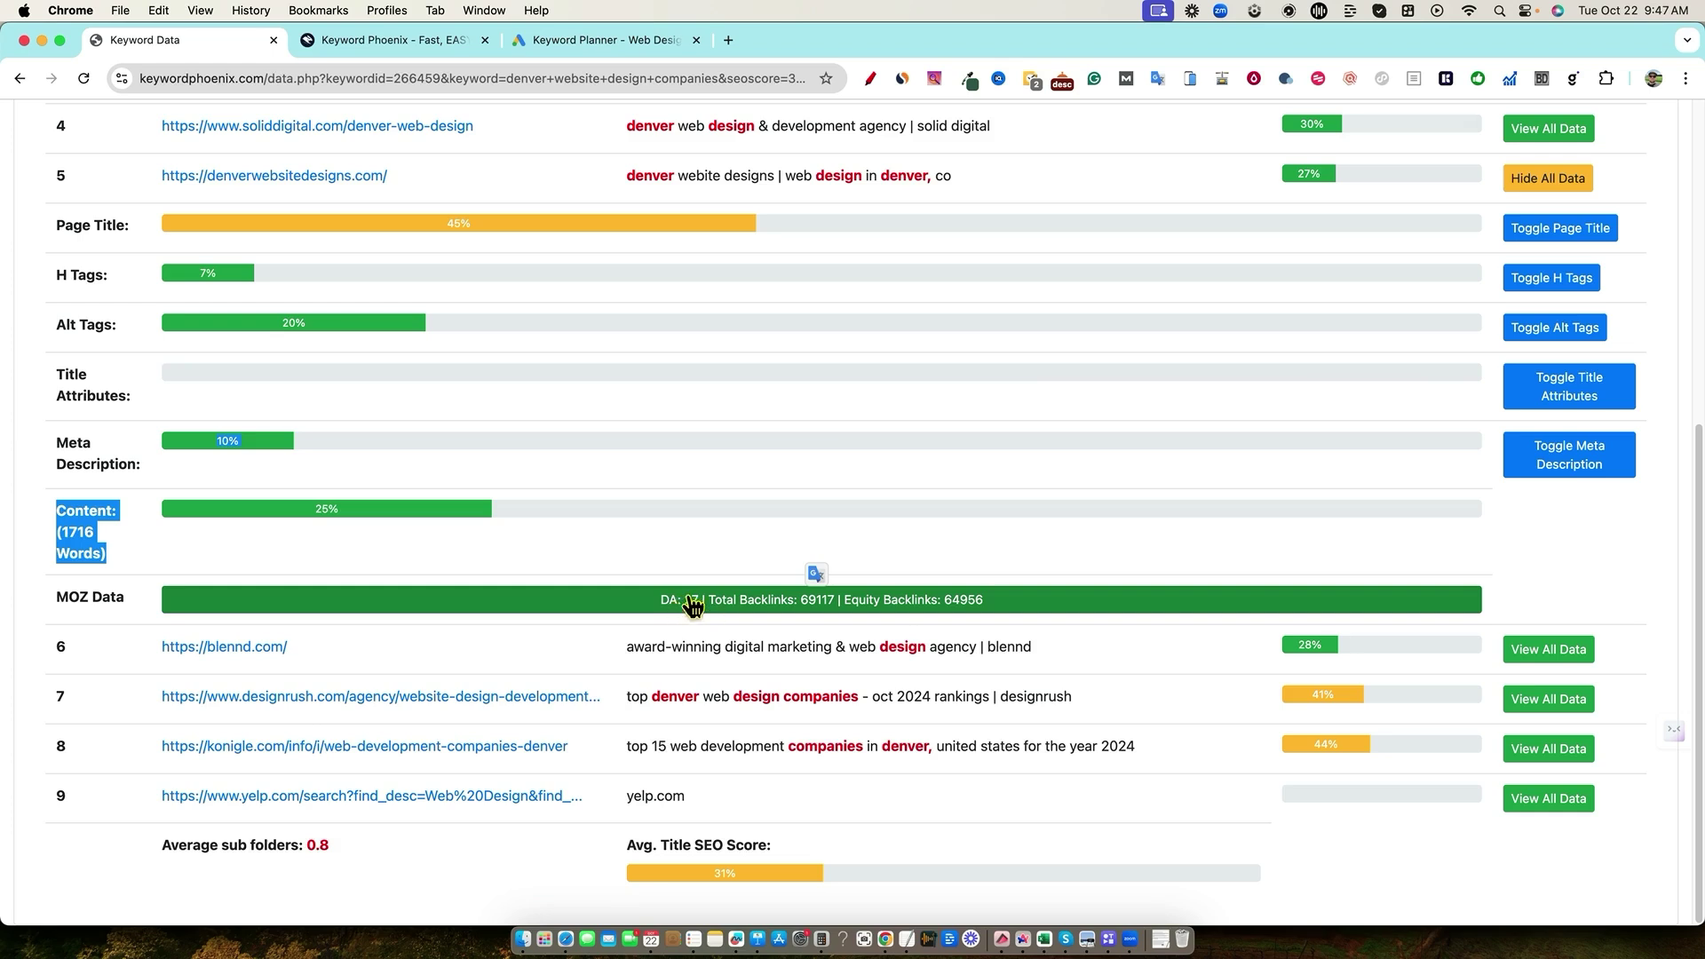
{"action": "scroll", "coordinate": [689, 533], "scroll_direction": "up", "scroll_amount": 6}
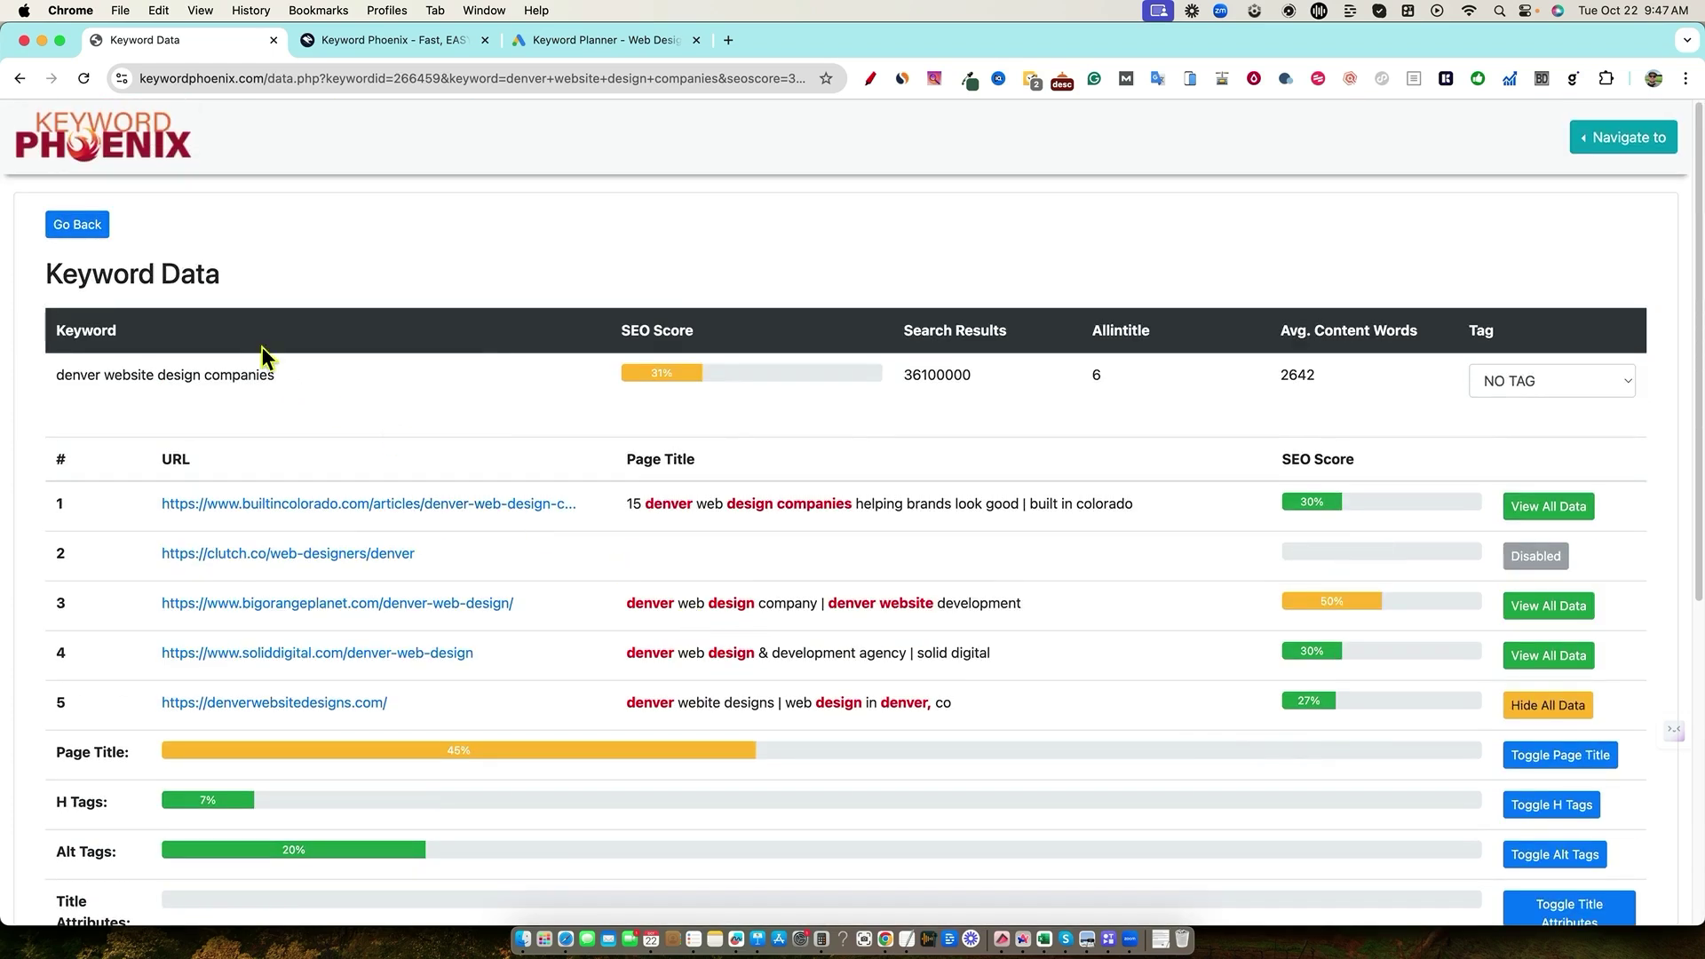
Go back to the Keyword Library and review the filtered Denver web design keywords and filter form
{"action": "left_click", "coordinate": [87, 229]}
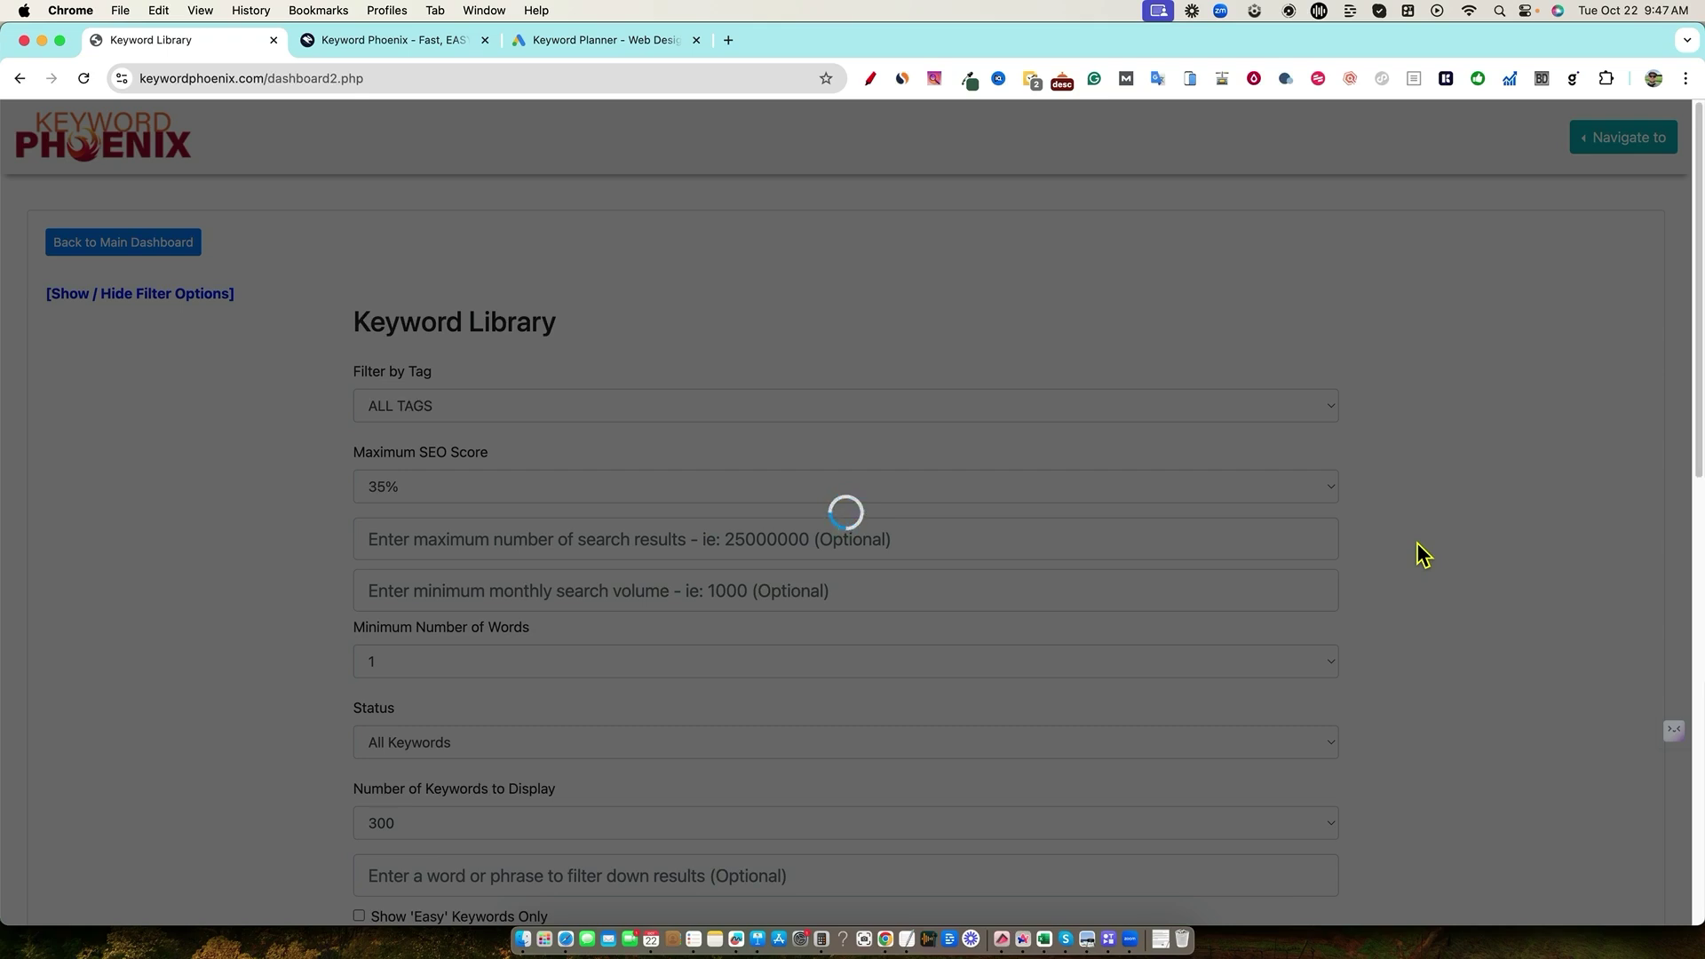
{"action": "scroll", "coordinate": [1416, 541], "scroll_direction": "down", "scroll_amount": 9}
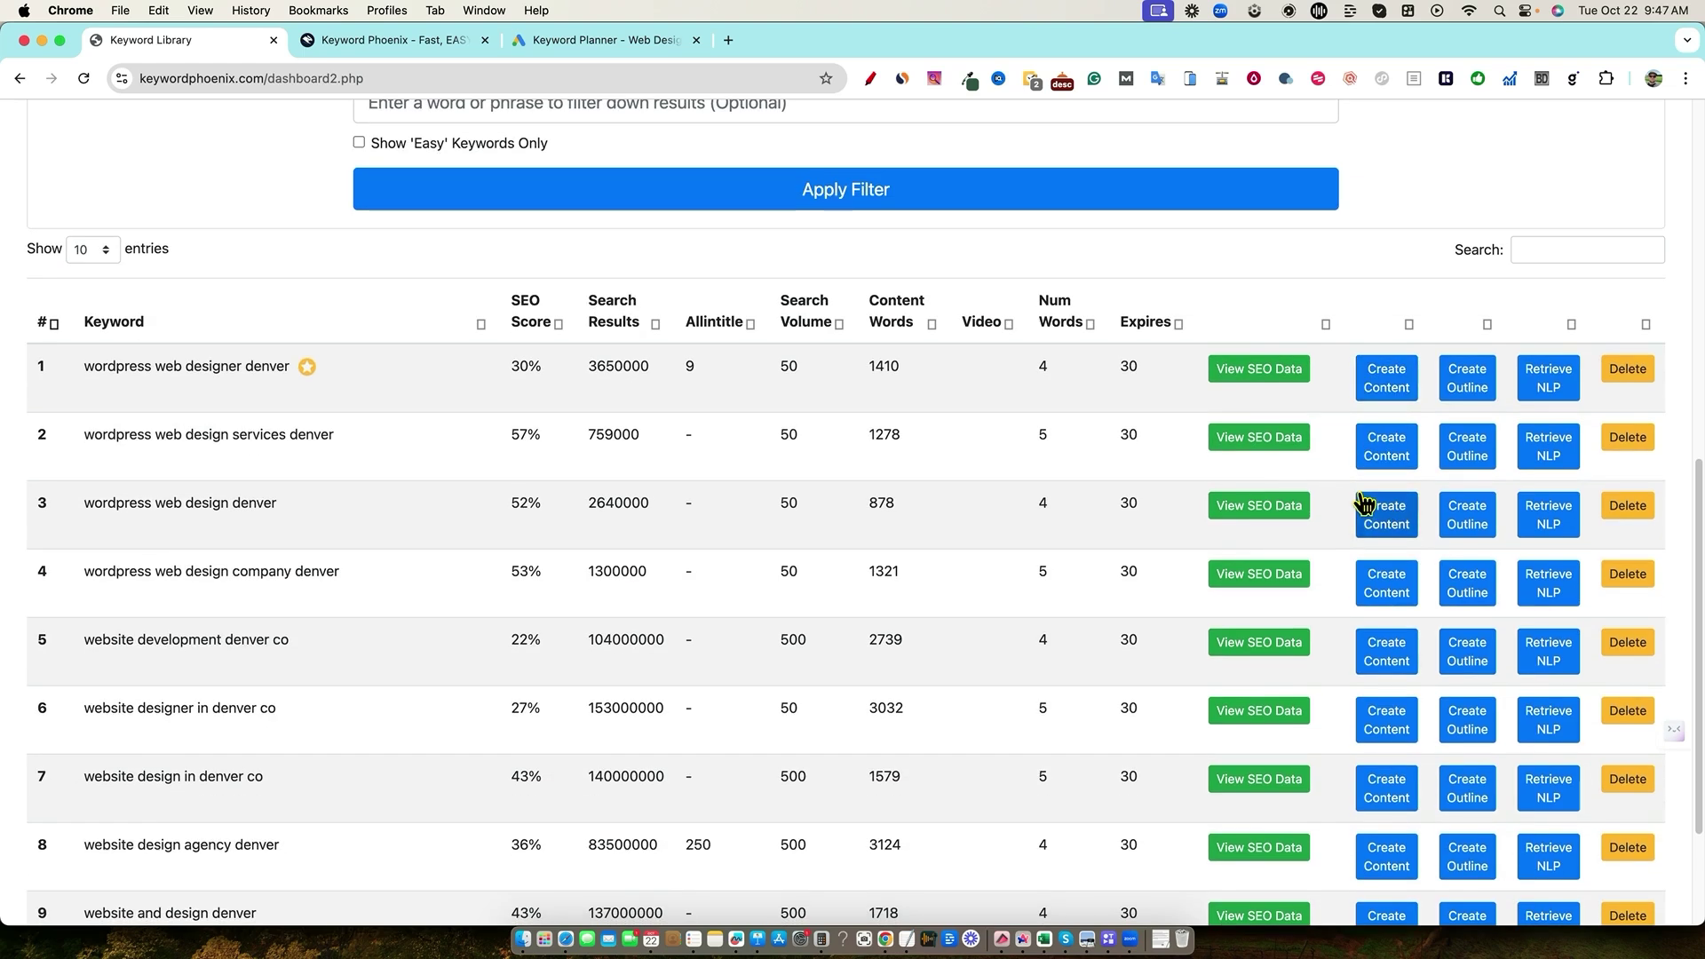
{"action": "scroll", "coordinate": [1265, 519], "scroll_direction": "up", "scroll_amount": 1}
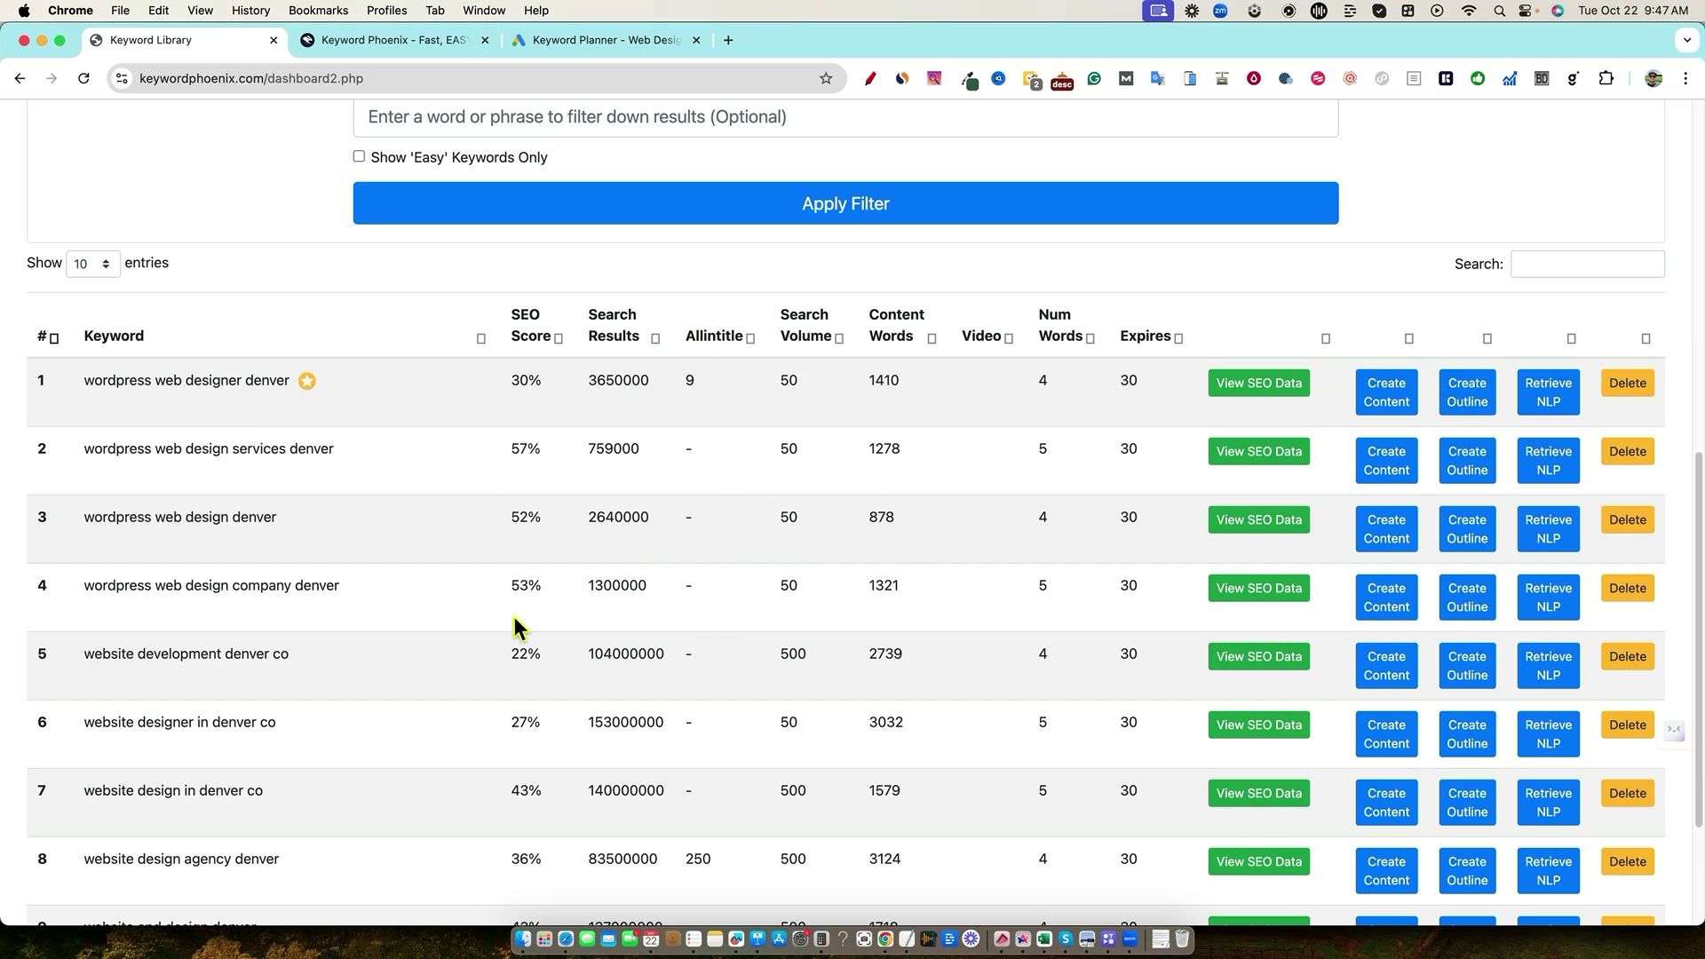
{"action": "scroll", "coordinate": [517, 616], "scroll_direction": "up", "scroll_amount": 10}
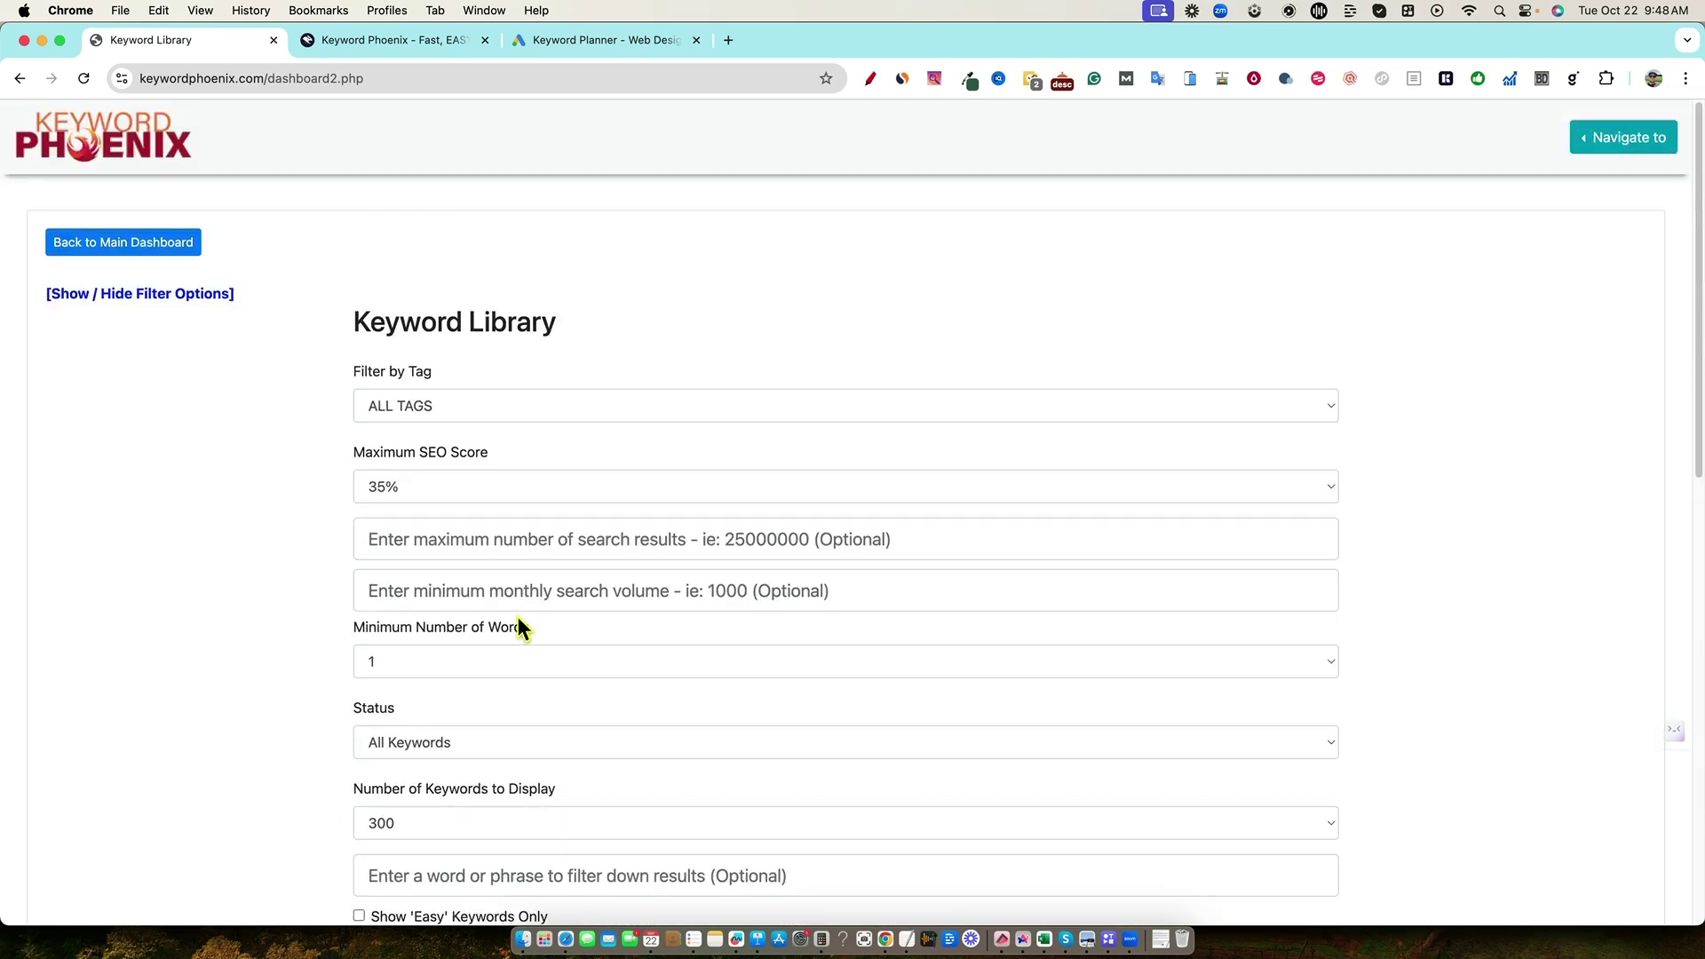
{"action": "scroll", "coordinate": [517, 616], "scroll_direction": "down", "scroll_amount": 1}
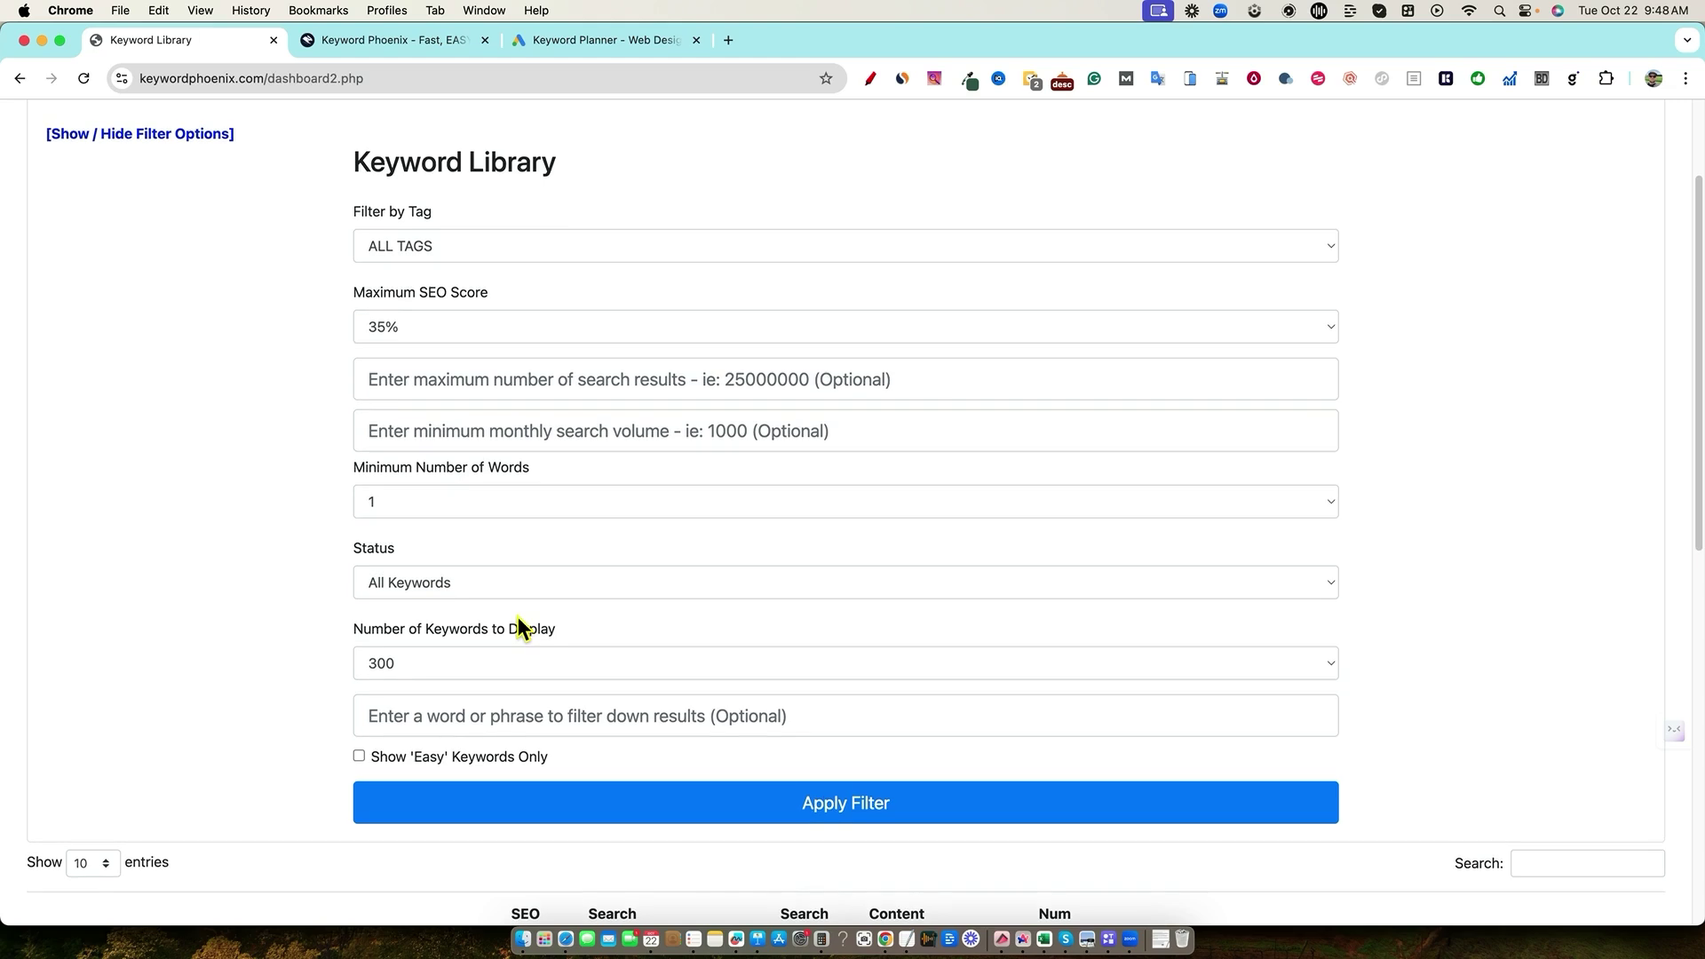
{"action": "scroll", "coordinate": [1371, 234], "scroll_direction": "up", "scroll_amount": 3}
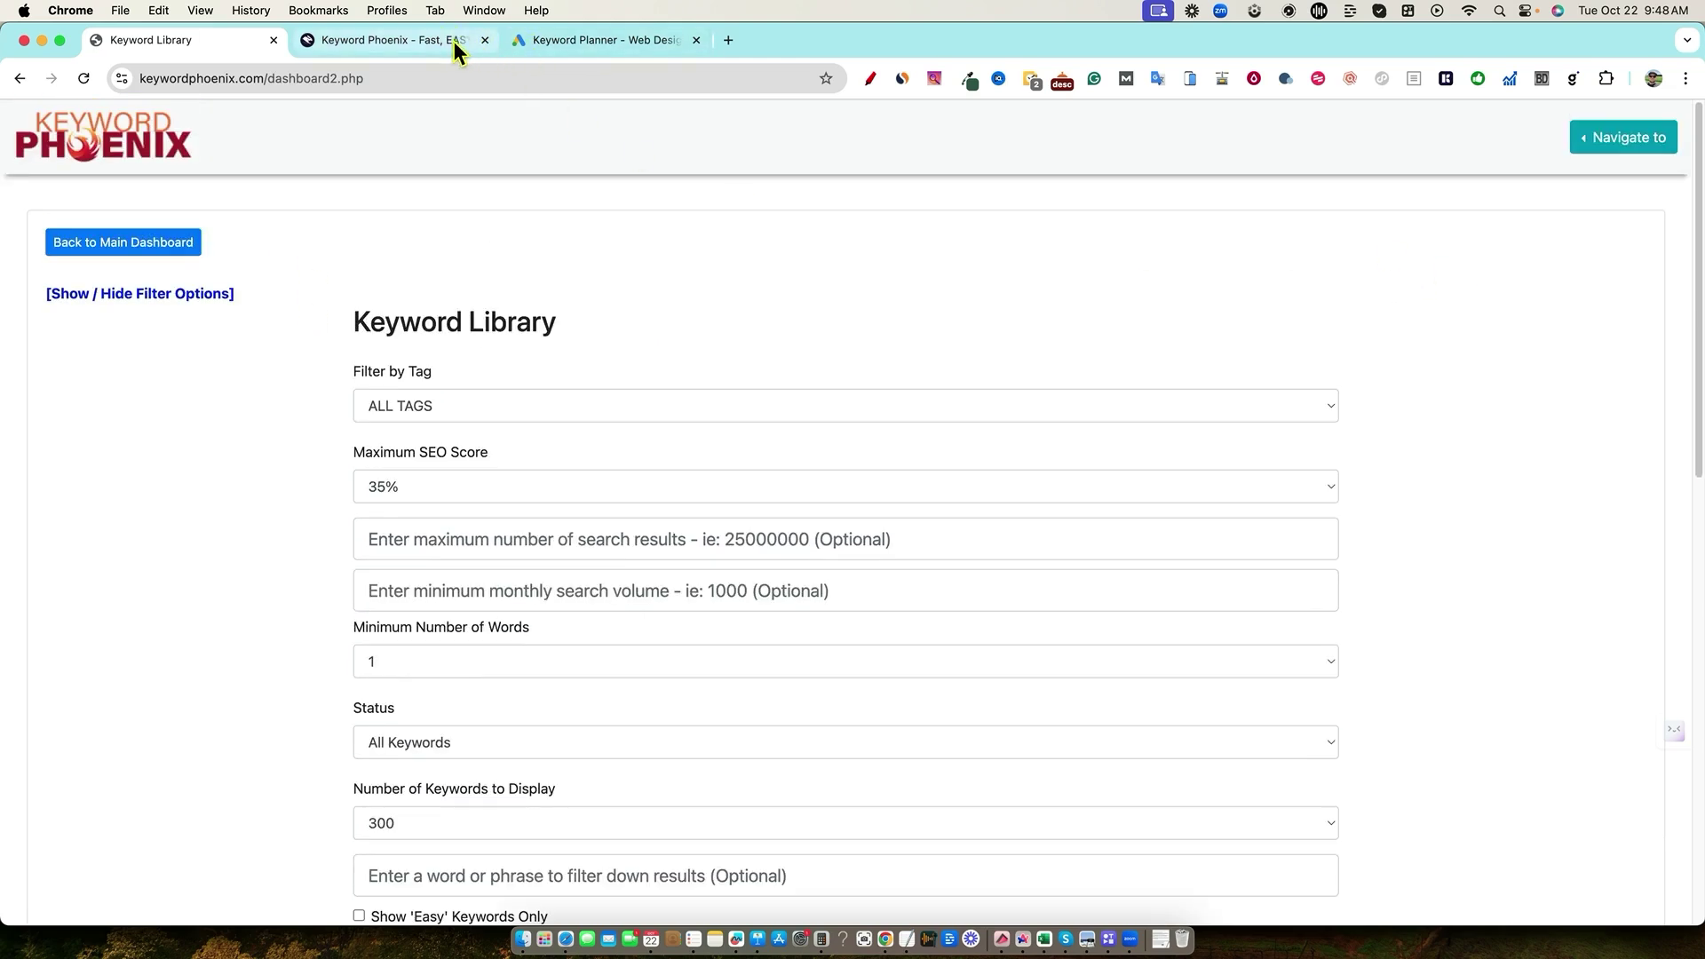
{"action": "left_click", "coordinate": [586, 44]}
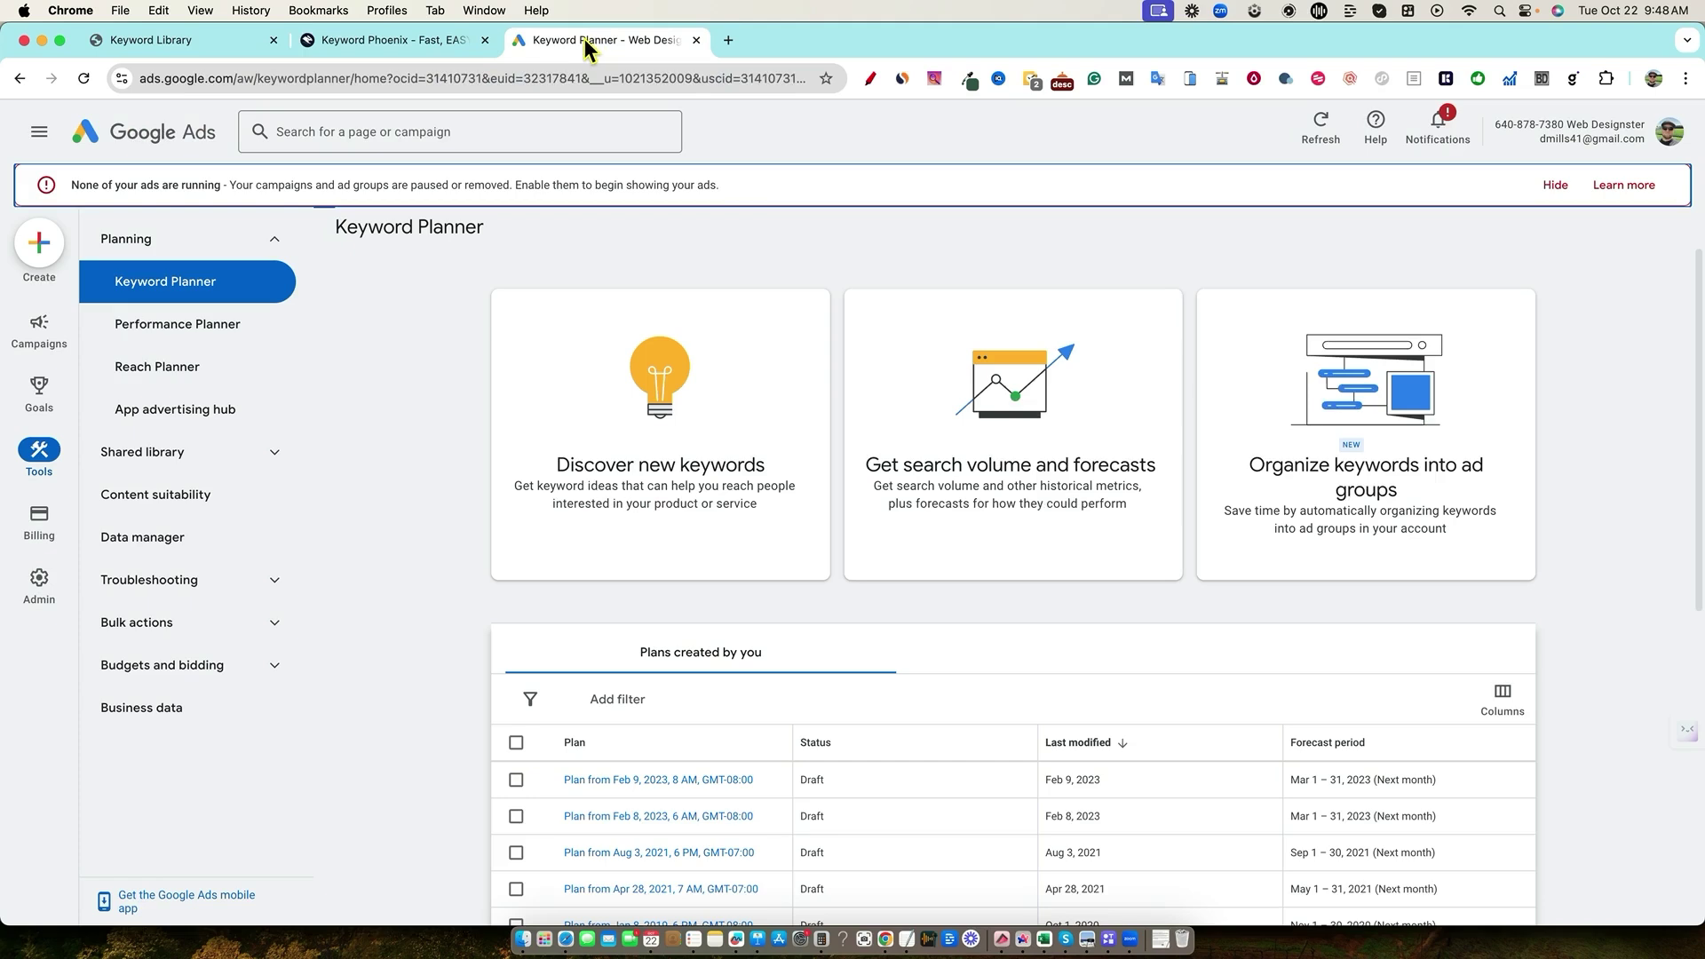
Browse the Keyword Phoenix sales page's keyword tables and Google page-1 ranking screenshots
{"action": "left_click", "coordinate": [409, 41]}
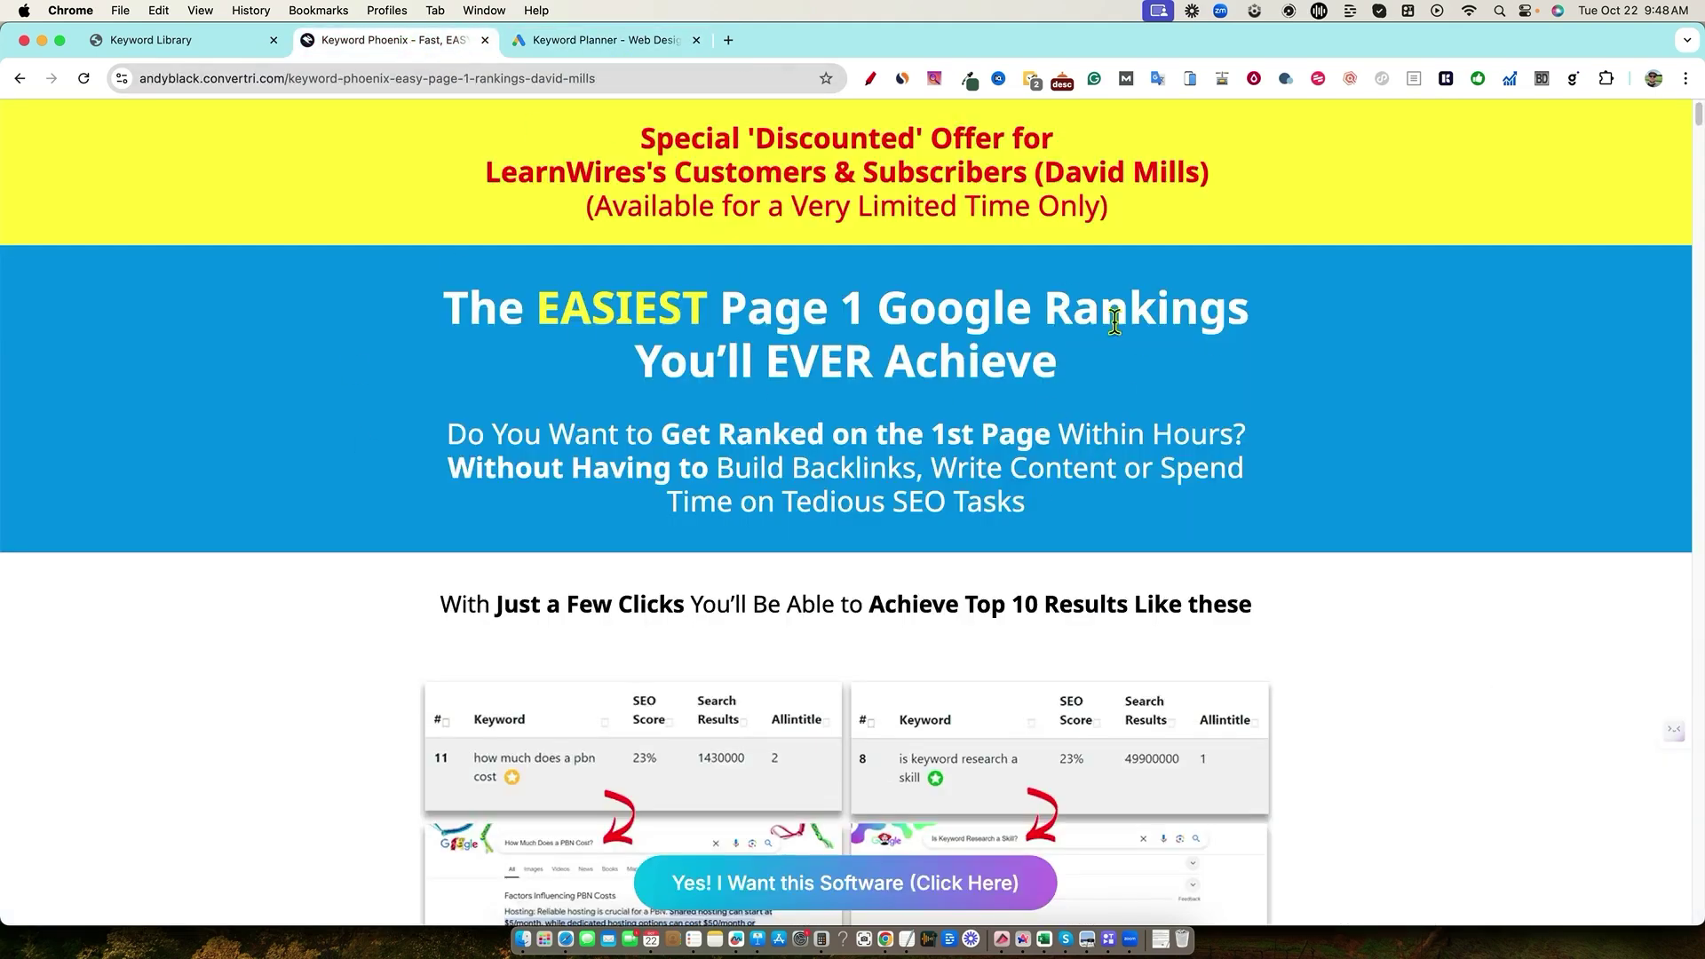
{"action": "left_click_drag", "start_coordinate": [483, 167], "coordinate": [1200, 168]}
{"action": "left_click", "coordinate": [1215, 200]}
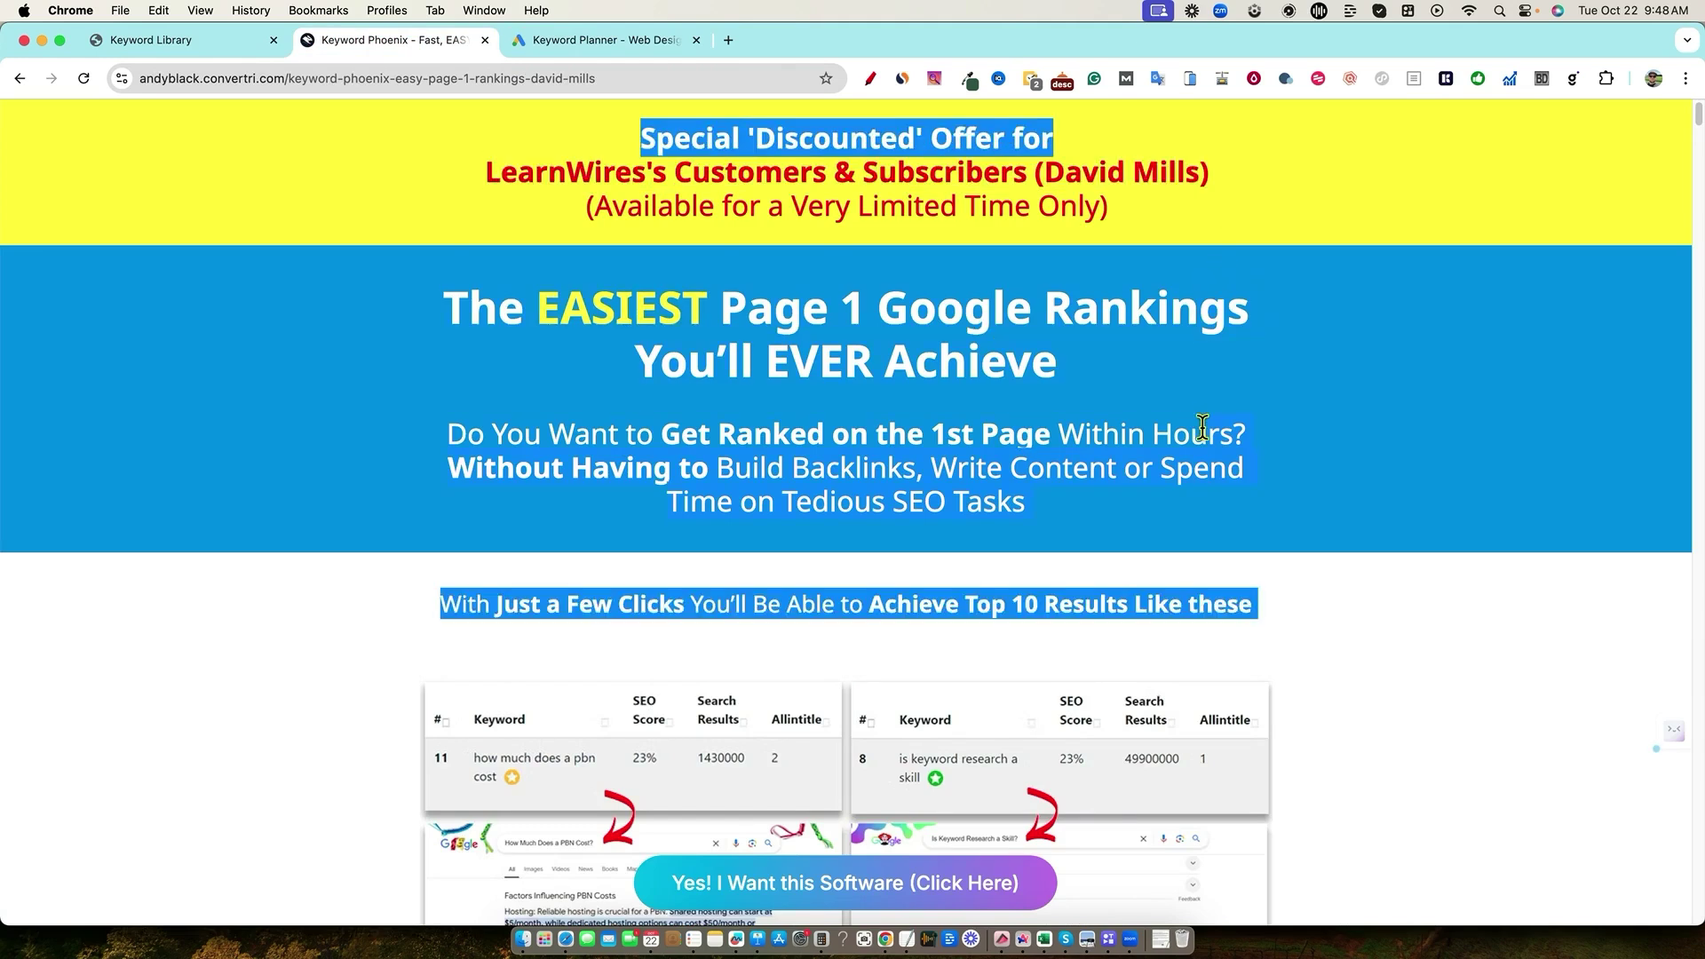
{"action": "left_click", "coordinate": [1329, 569]}
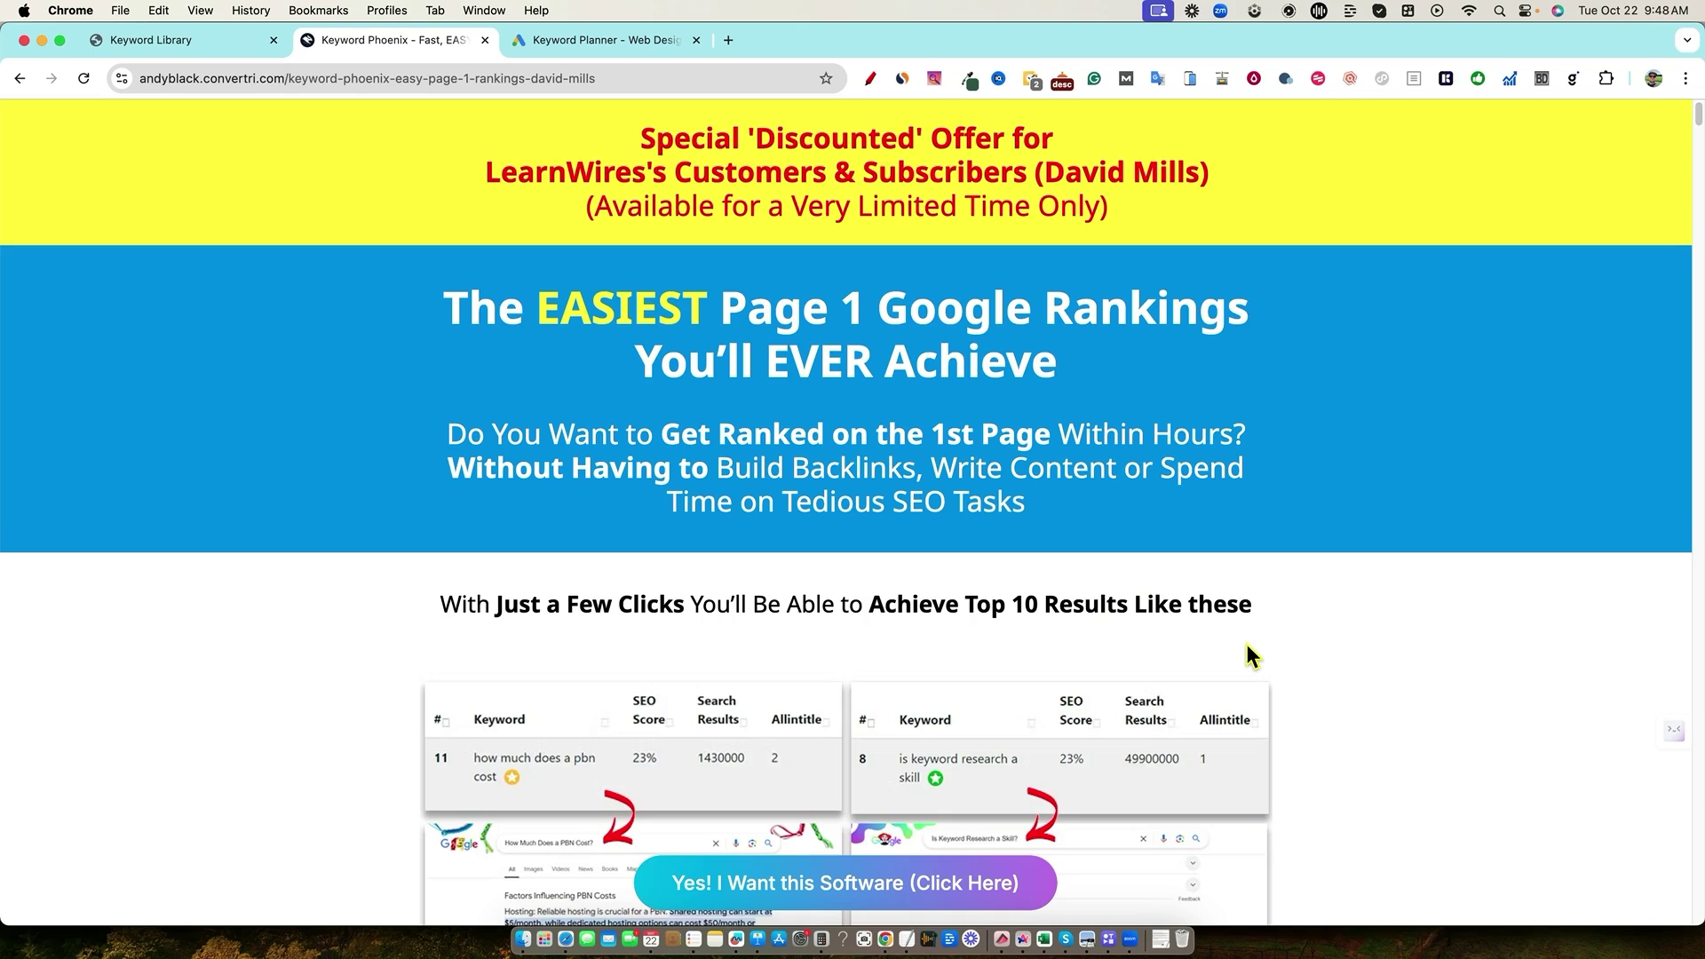
{"action": "scroll", "coordinate": [1009, 438], "scroll_direction": "down", "scroll_amount": 5}
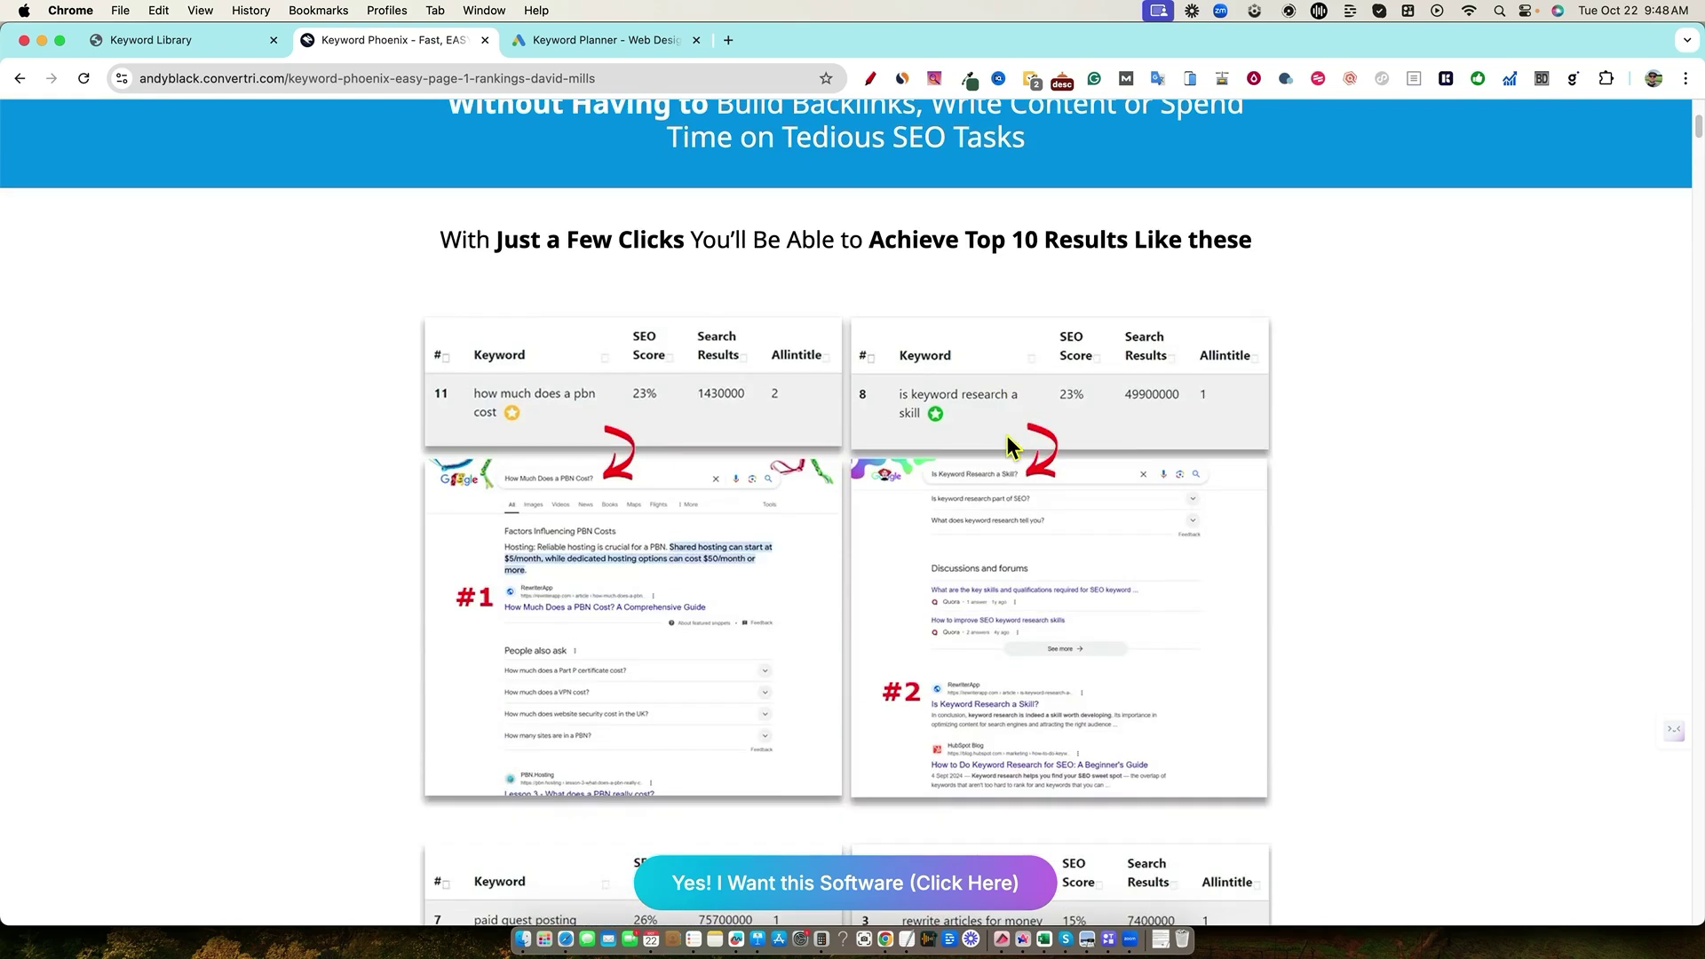
{"action": "scroll", "coordinate": [1041, 545], "scroll_direction": "down", "scroll_amount": 4}
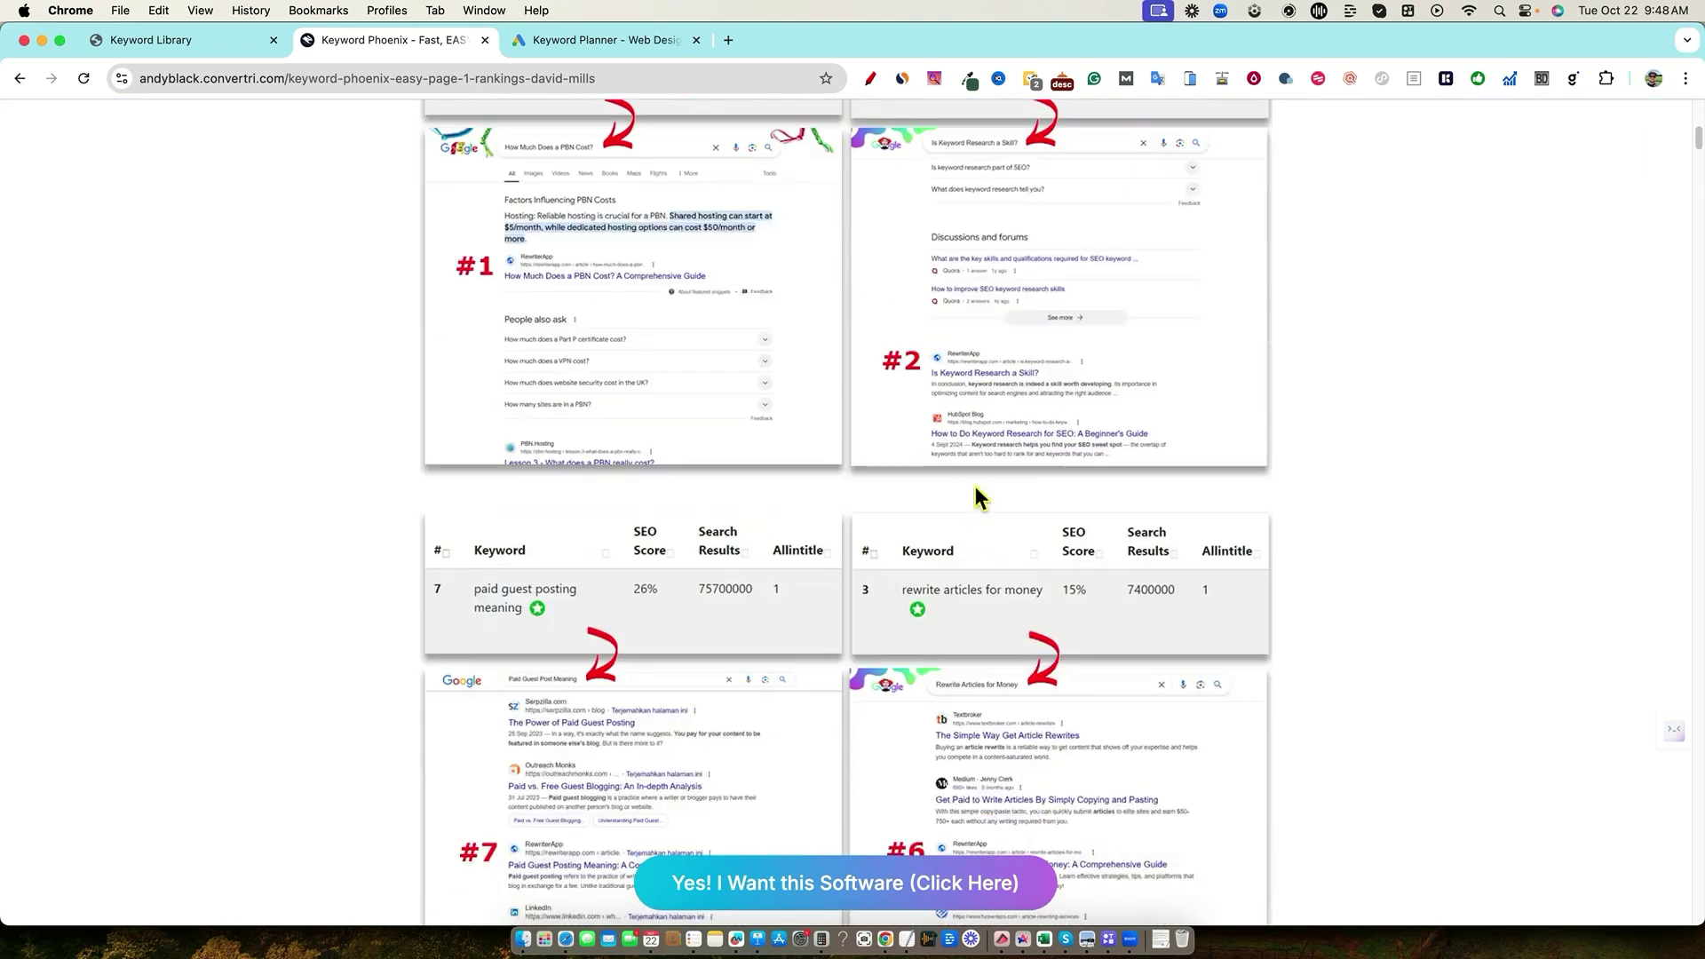
{"action": "scroll", "coordinate": [890, 611], "scroll_direction": "down", "scroll_amount": 1}
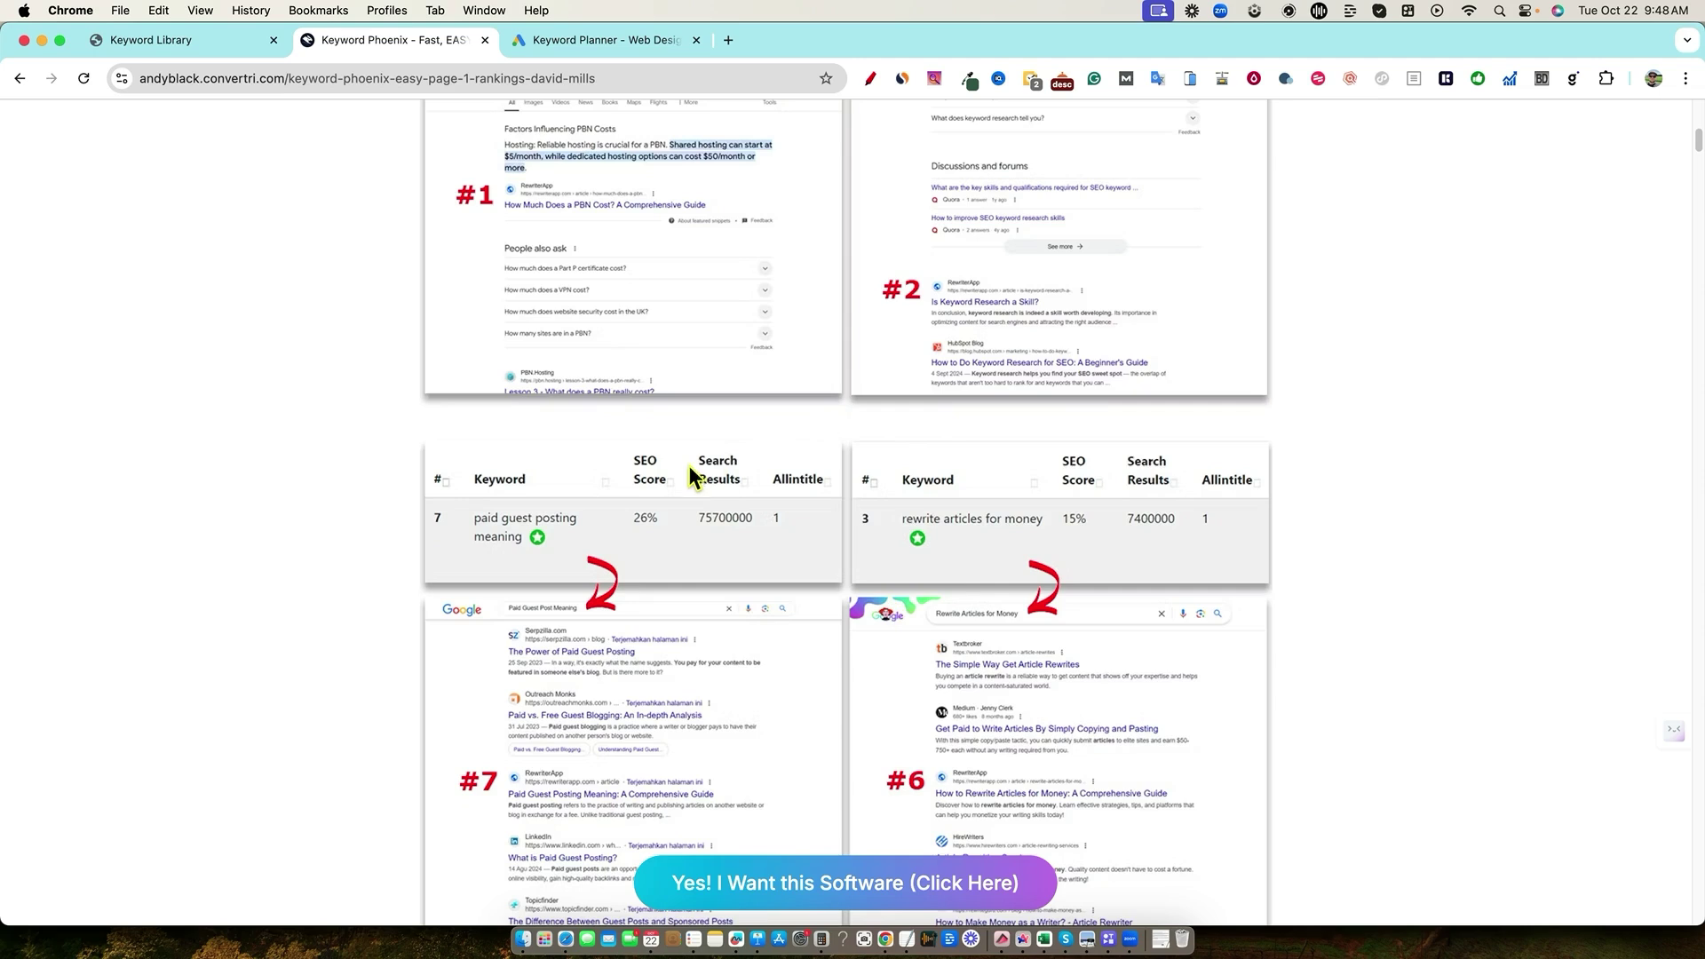
{"action": "scroll", "coordinate": [690, 465], "scroll_direction": "down", "scroll_amount": 1}
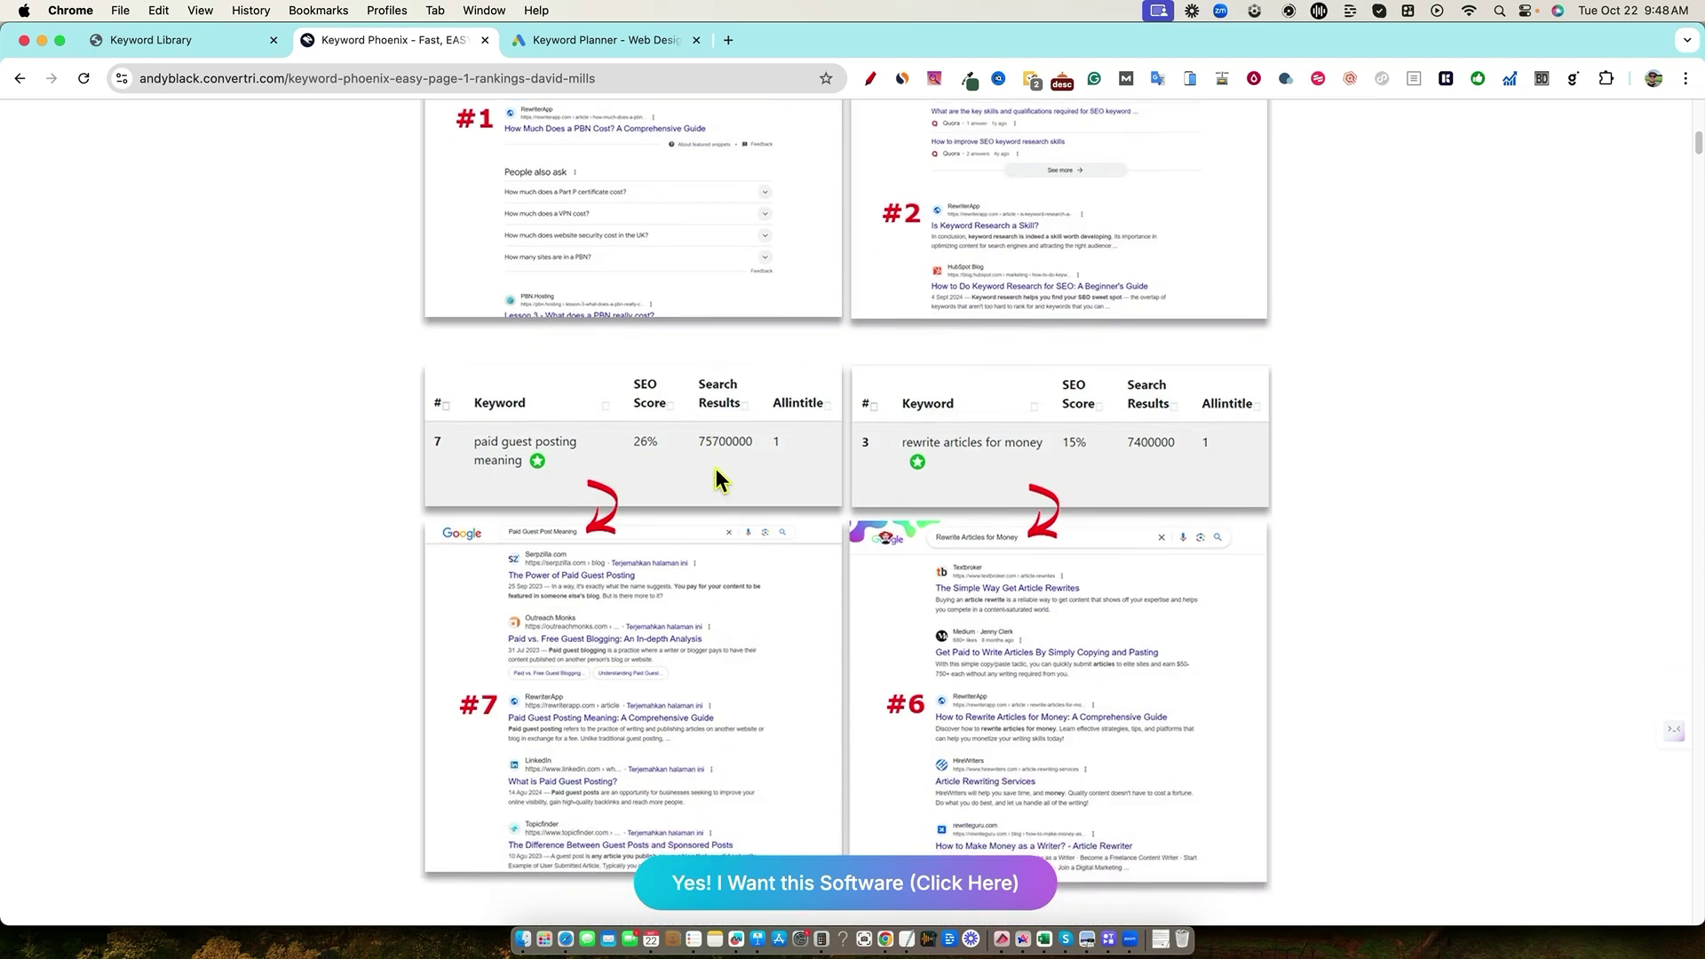
{"action": "scroll", "coordinate": [977, 458], "scroll_direction": "down", "scroll_amount": 15}
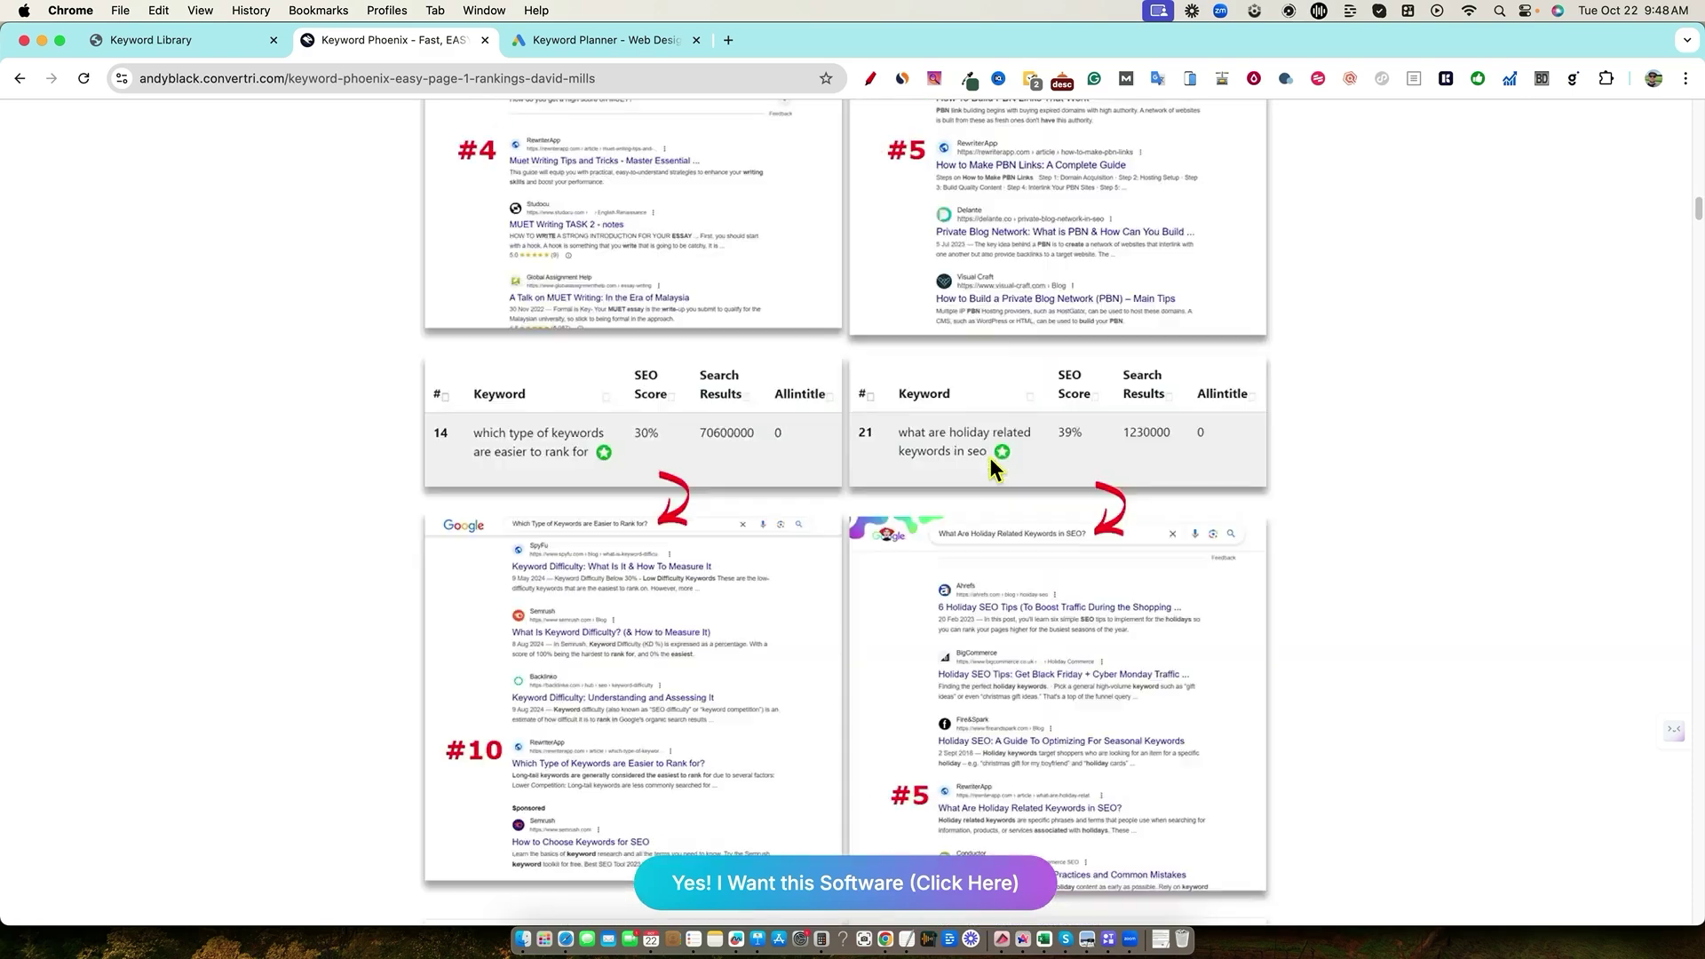
{"action": "scroll", "coordinate": [989, 457], "scroll_direction": "up", "scroll_amount": 12}
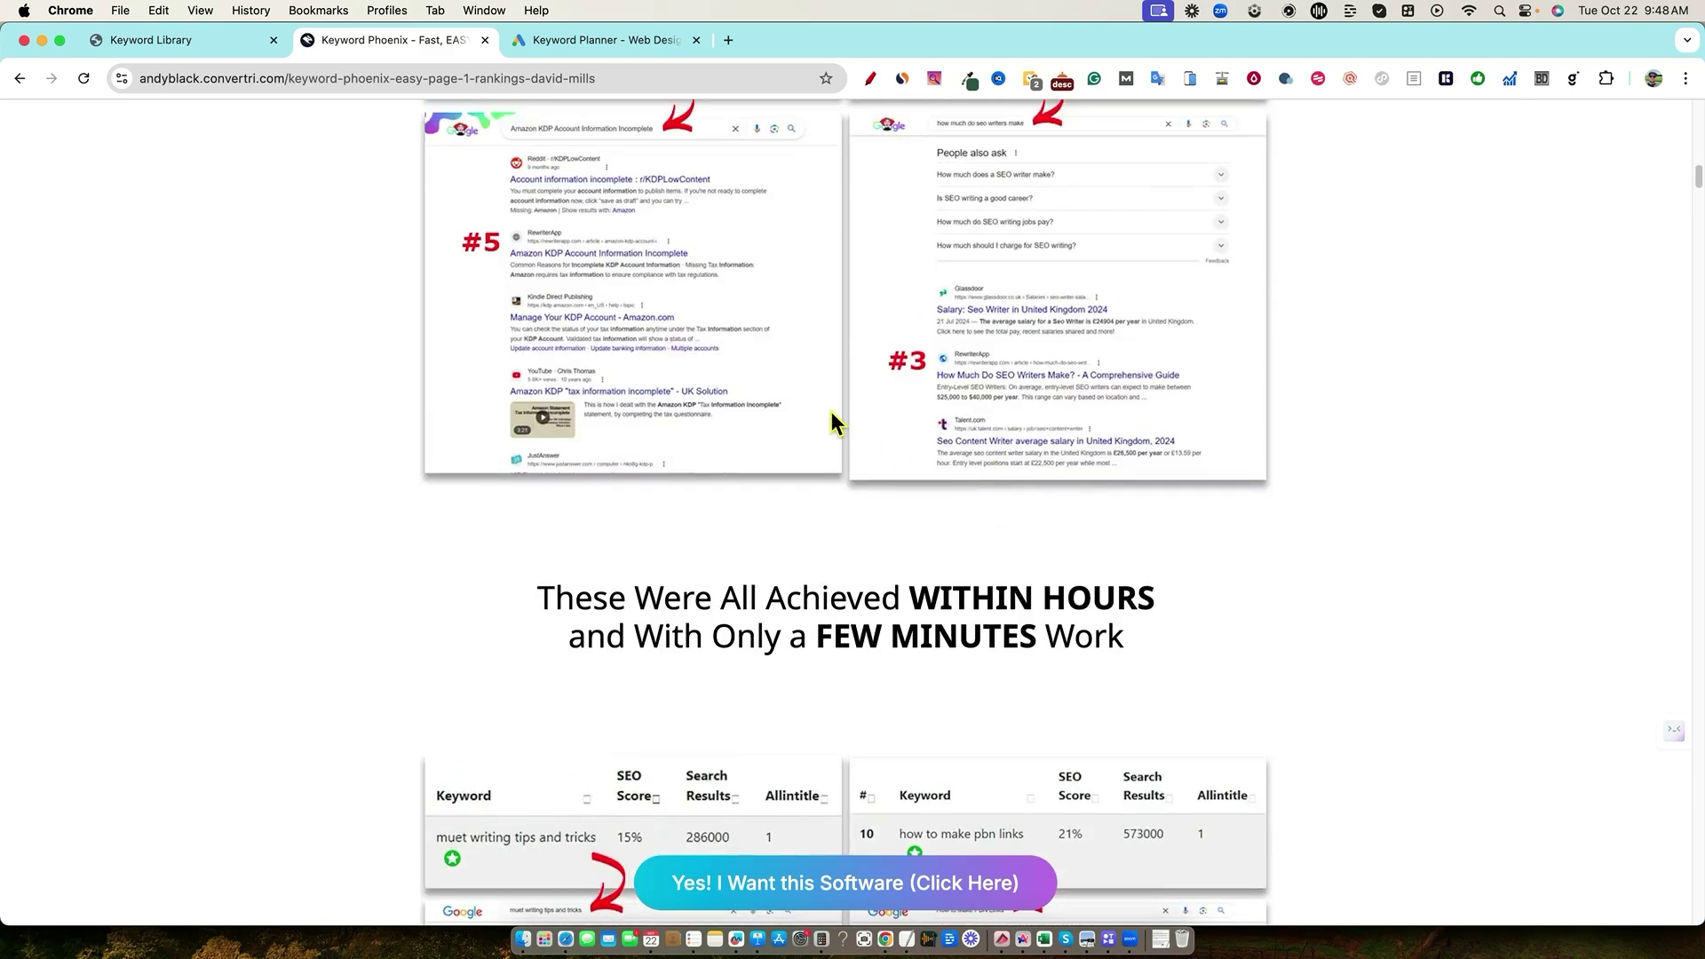
Review the Keyword Phoenix Special slide's underlined $67-for-15-months price lines, then go back to the Chrome sales page
{"action": "left_click", "coordinate": [757, 937]}
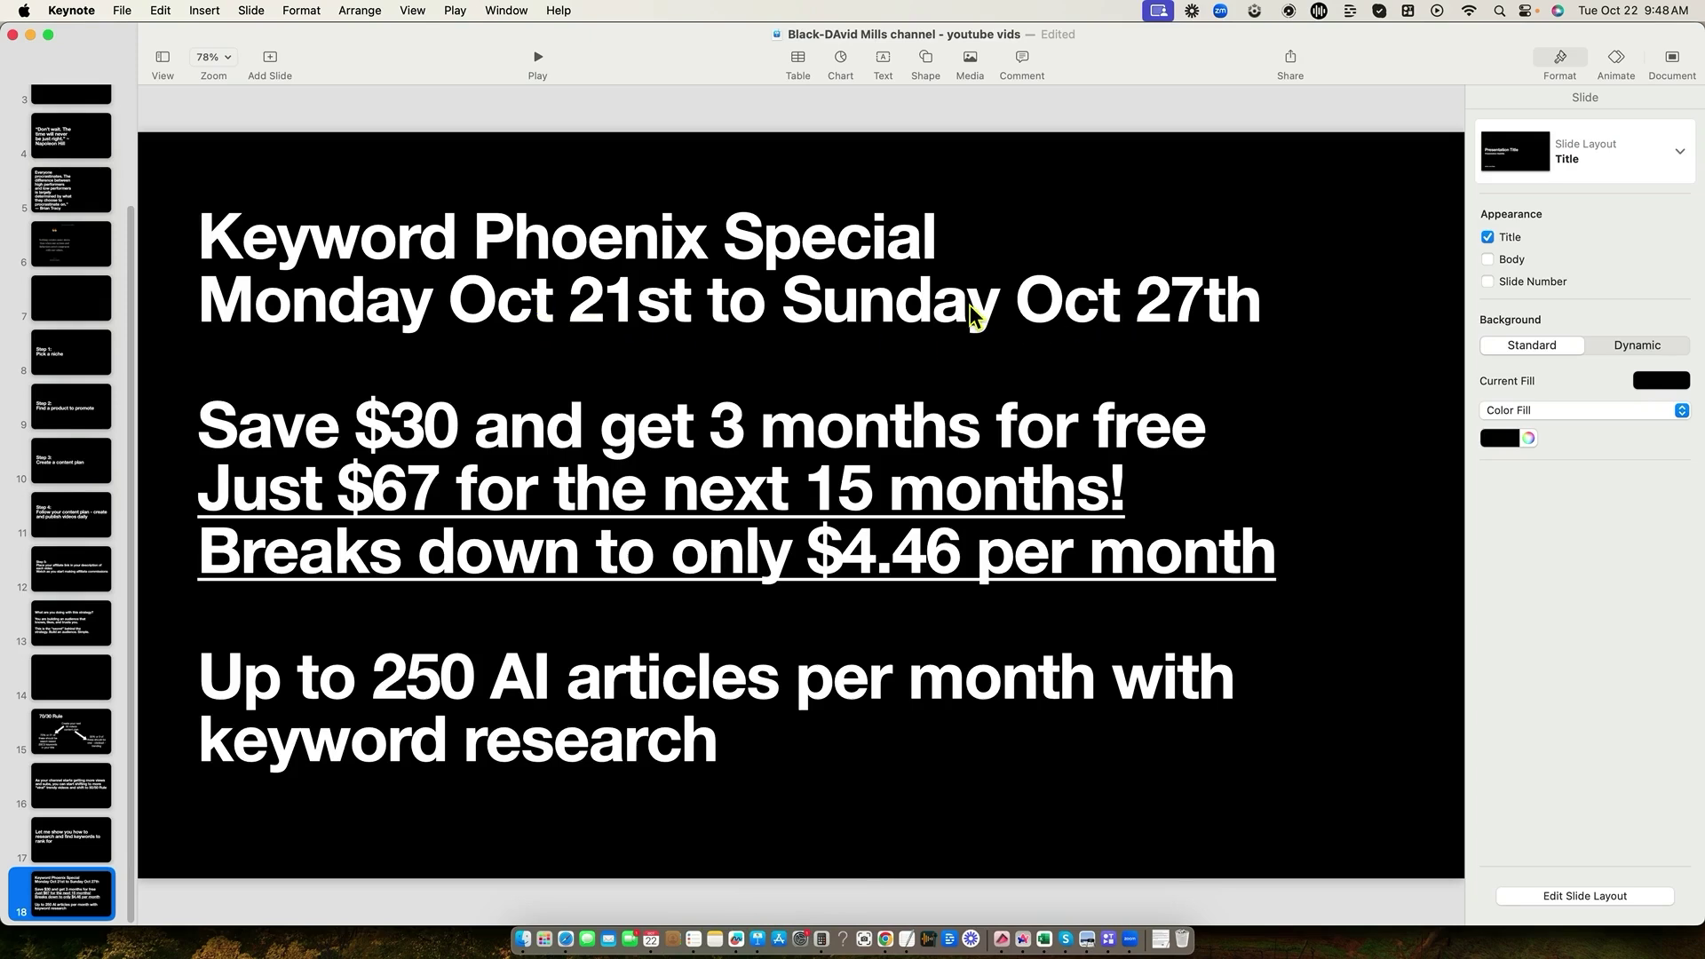
{"action": "left_click", "coordinate": [318, 437]}
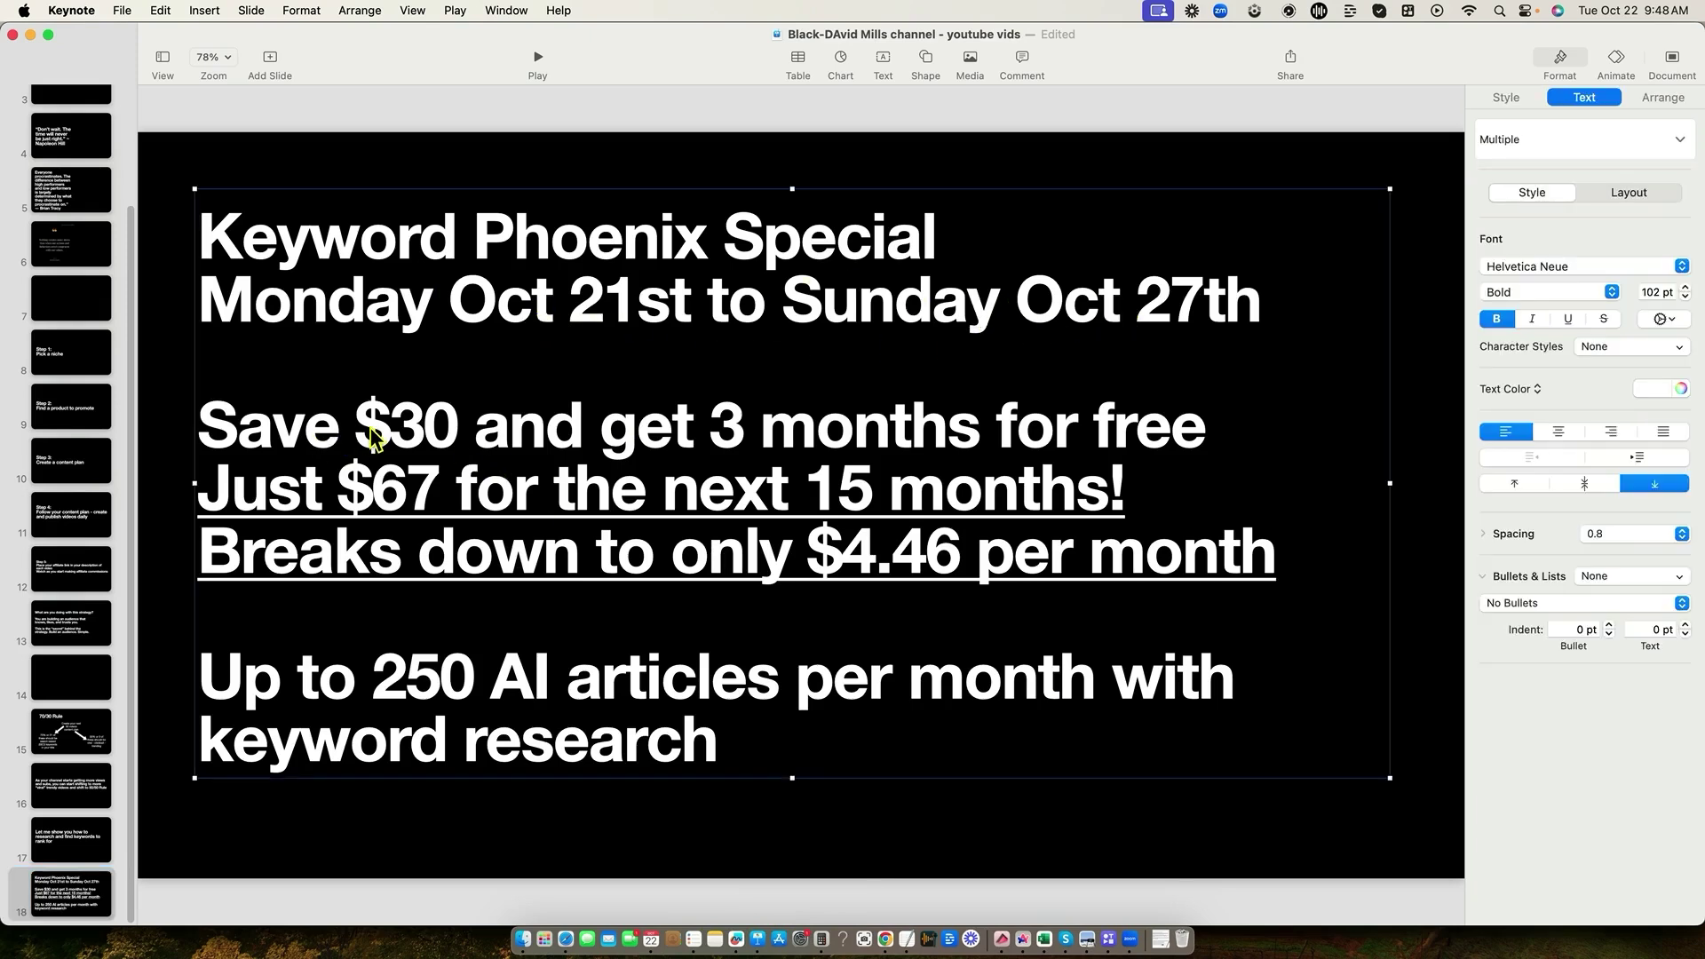
{"action": "left_click", "coordinate": [398, 428]}
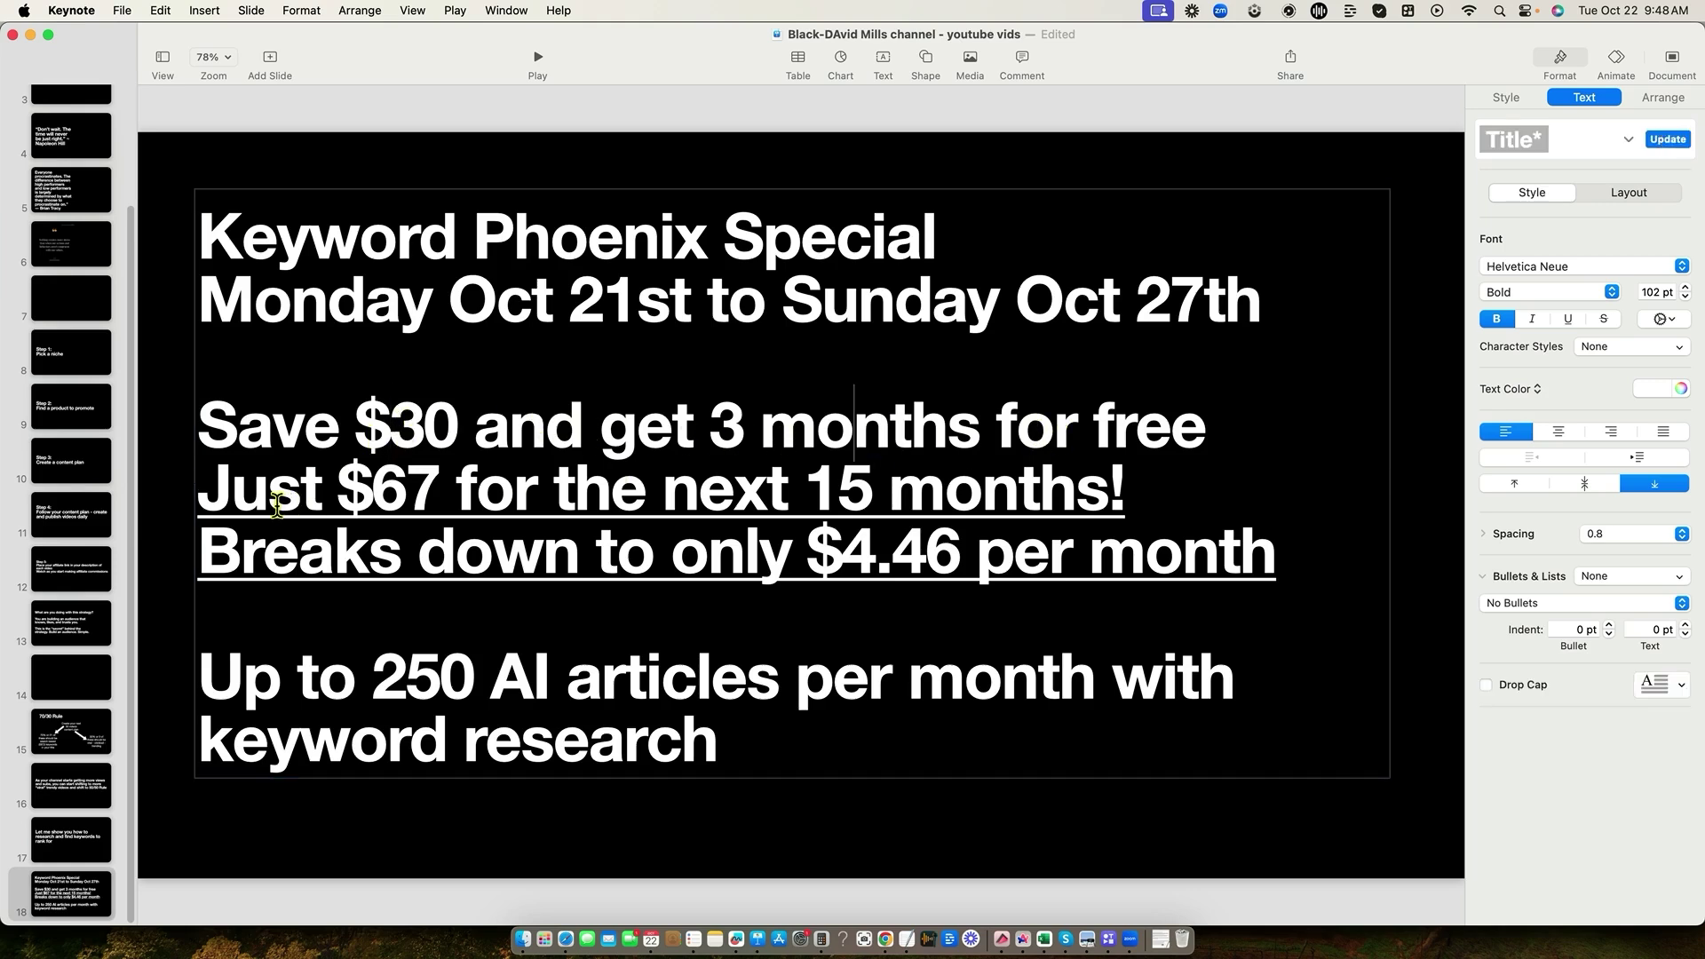
{"action": "left_click", "coordinate": [271, 501]}
{"action": "left_click_drag", "start_coordinate": [216, 496], "coordinate": [1278, 560]}
{"action": "left_click", "coordinate": [1315, 442]}
{"action": "key", "text": "super+Tab"}
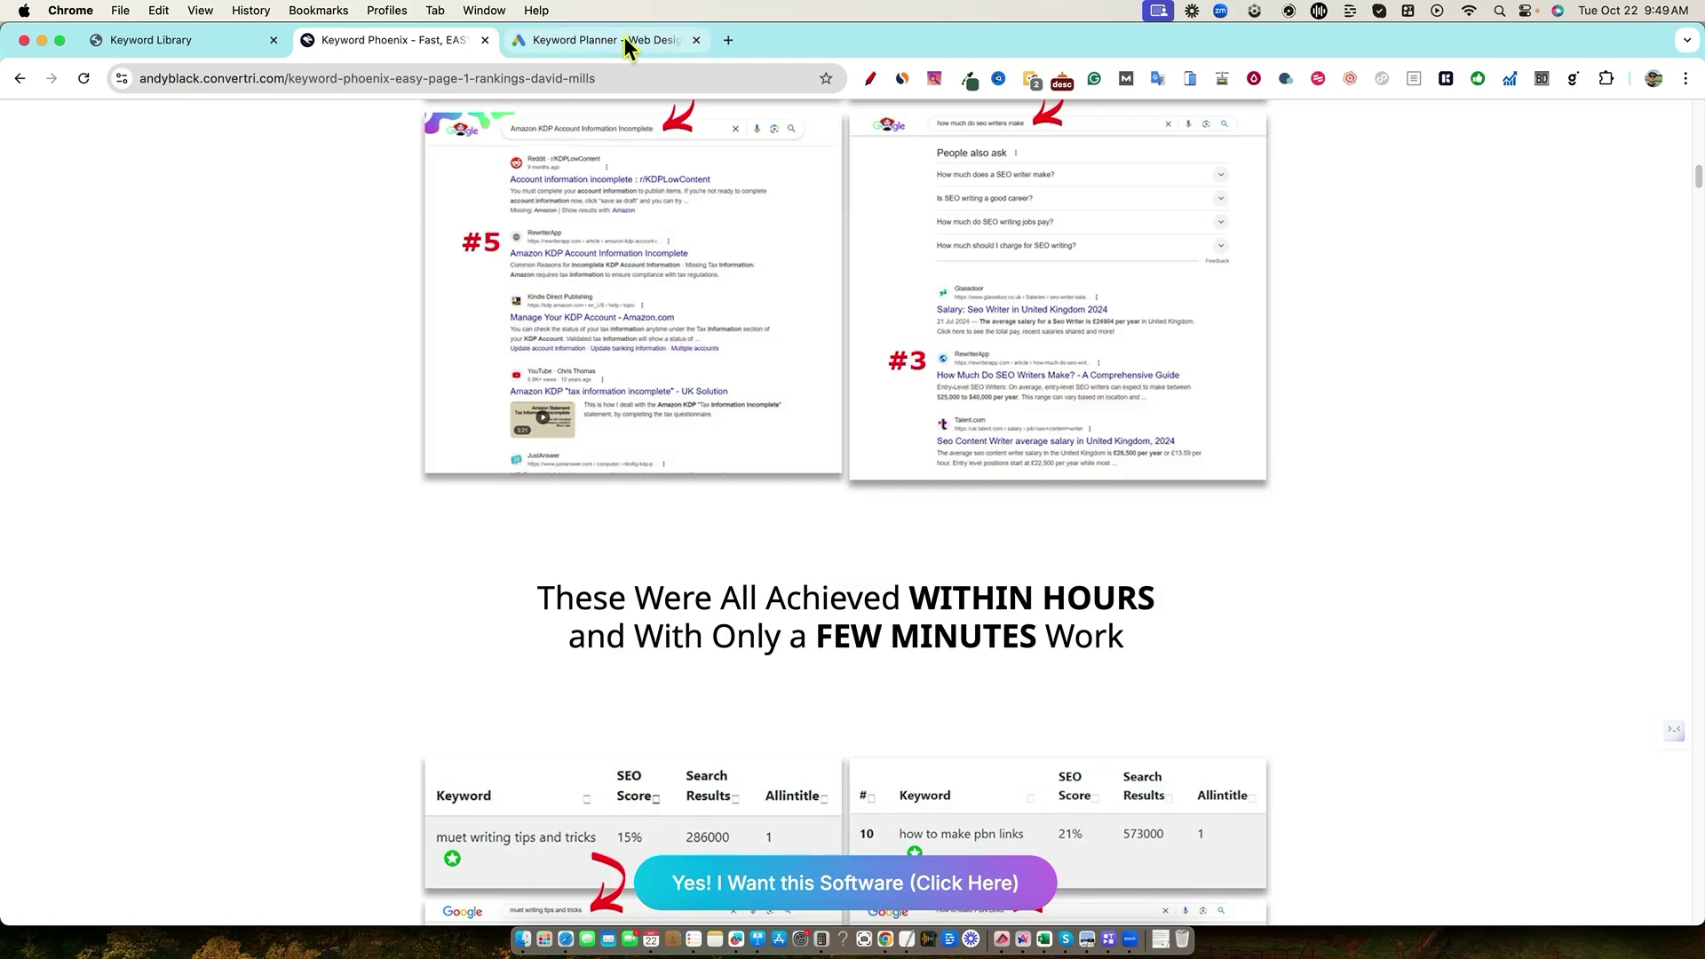
Discover new keywords for 'denver web design' in Keyword Planner and review the 89 ideas
{"action": "left_click", "coordinate": [627, 44]}
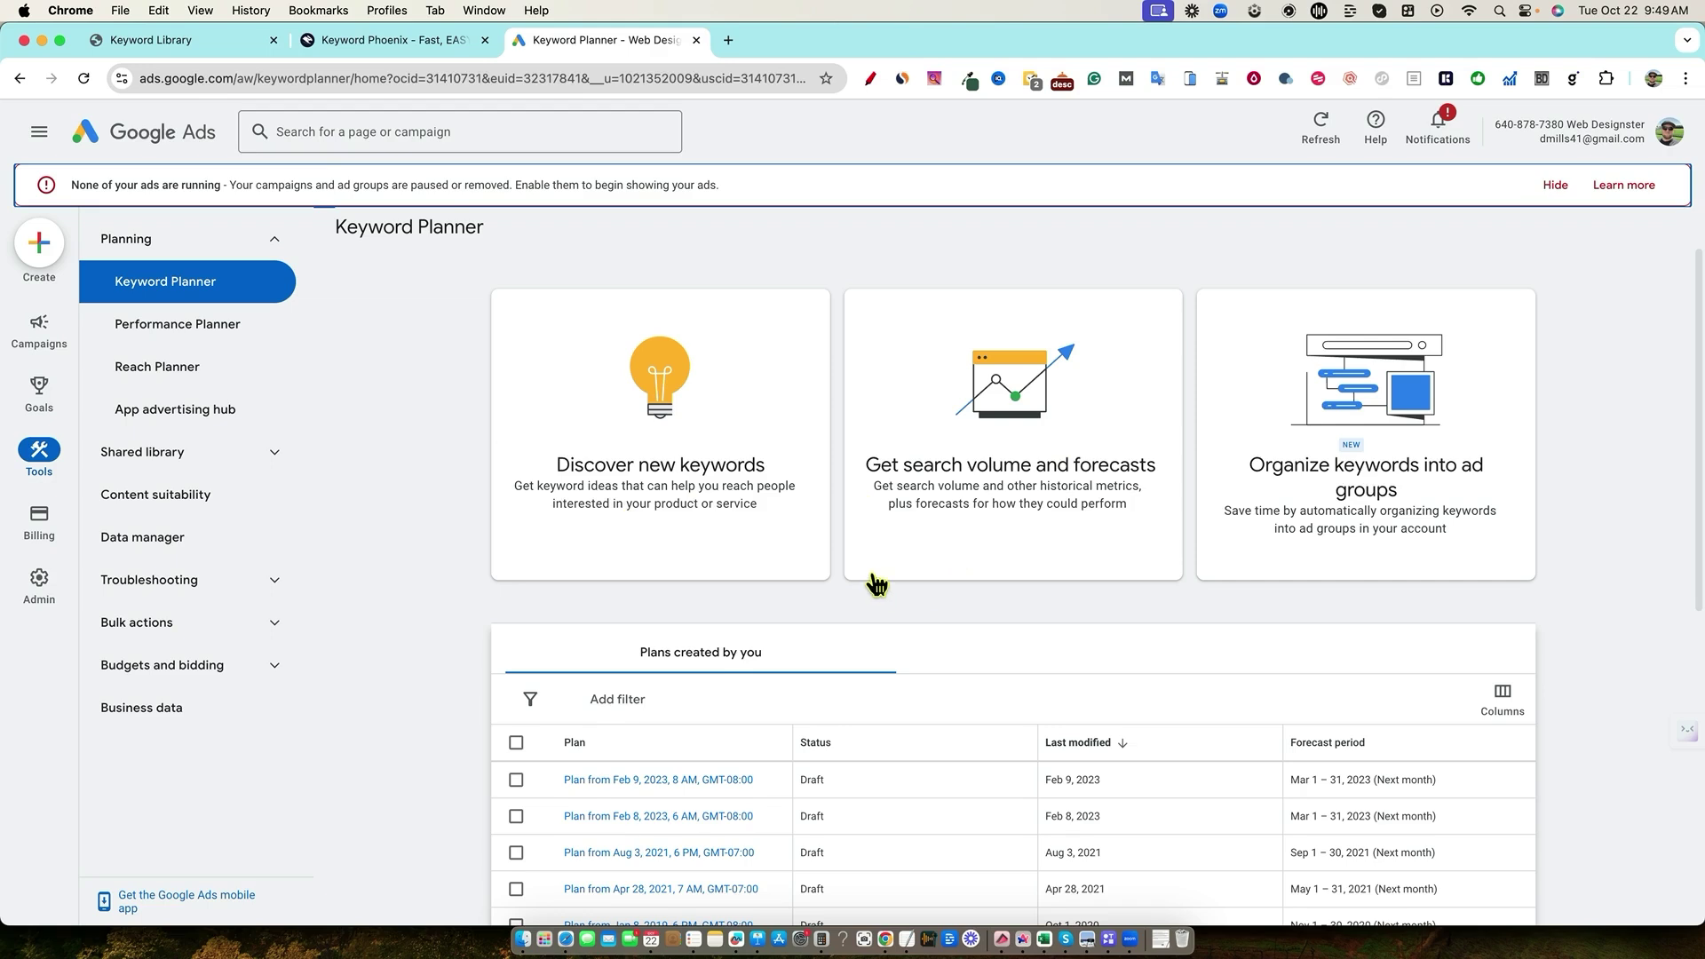
{"action": "scroll", "coordinate": [875, 586], "scroll_direction": "down", "scroll_amount": 1}
{"action": "left_click", "coordinate": [723, 476]}
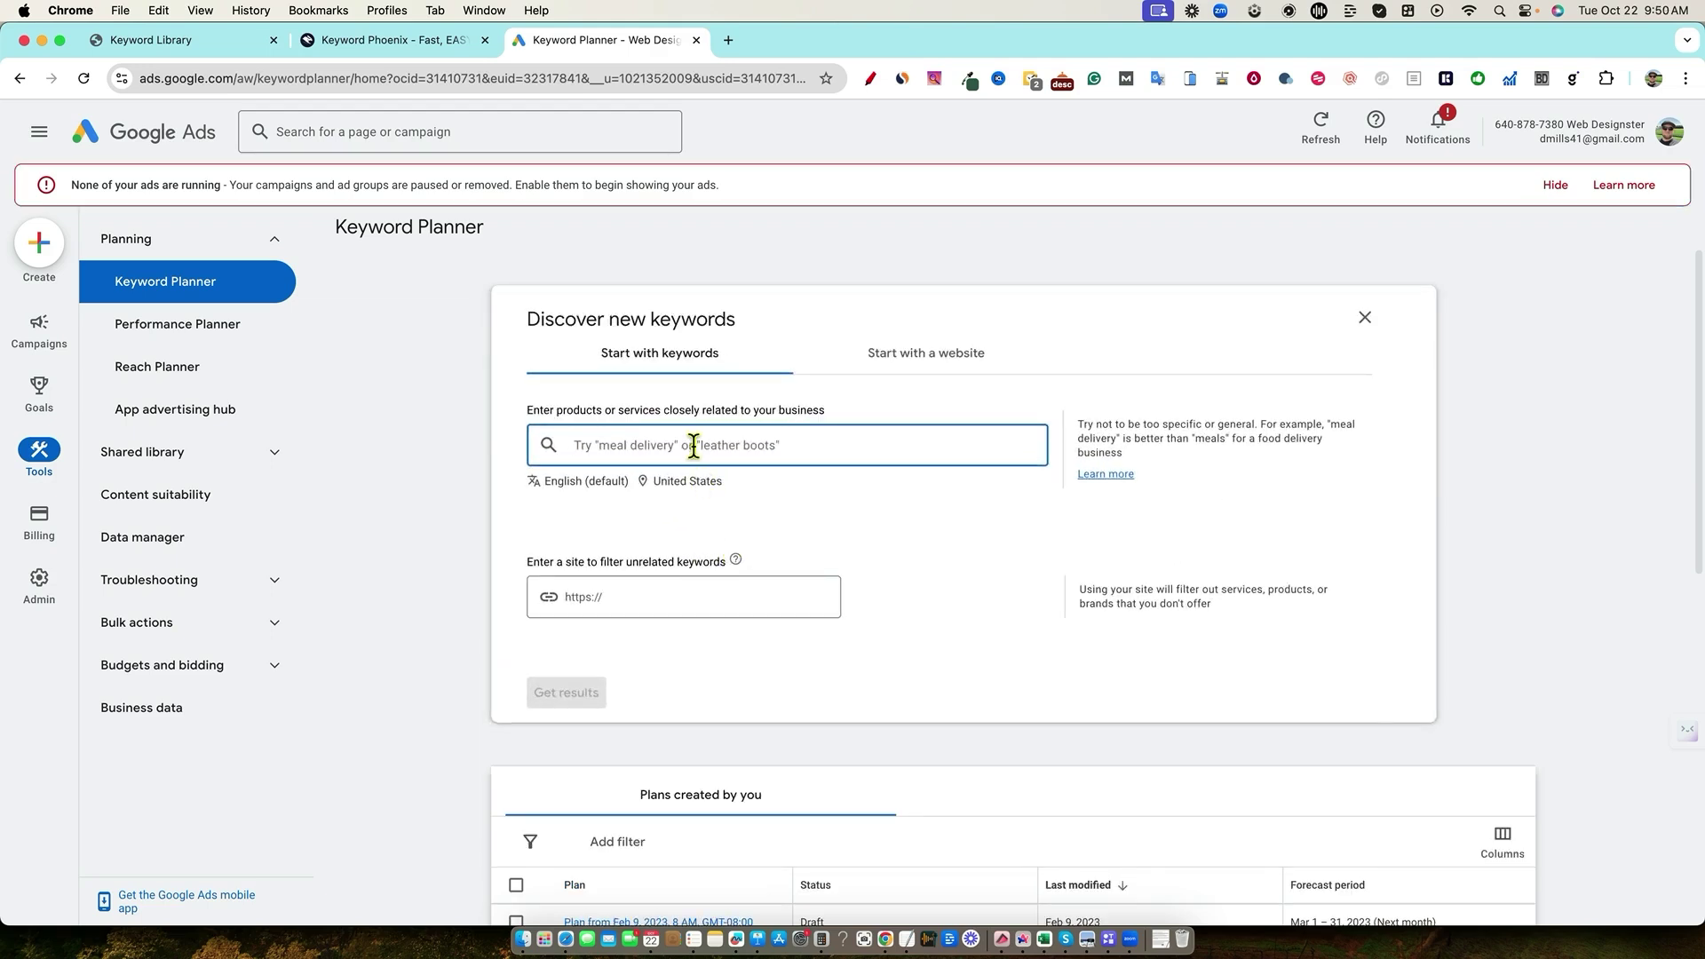
{"action": "type", "text": "de"}
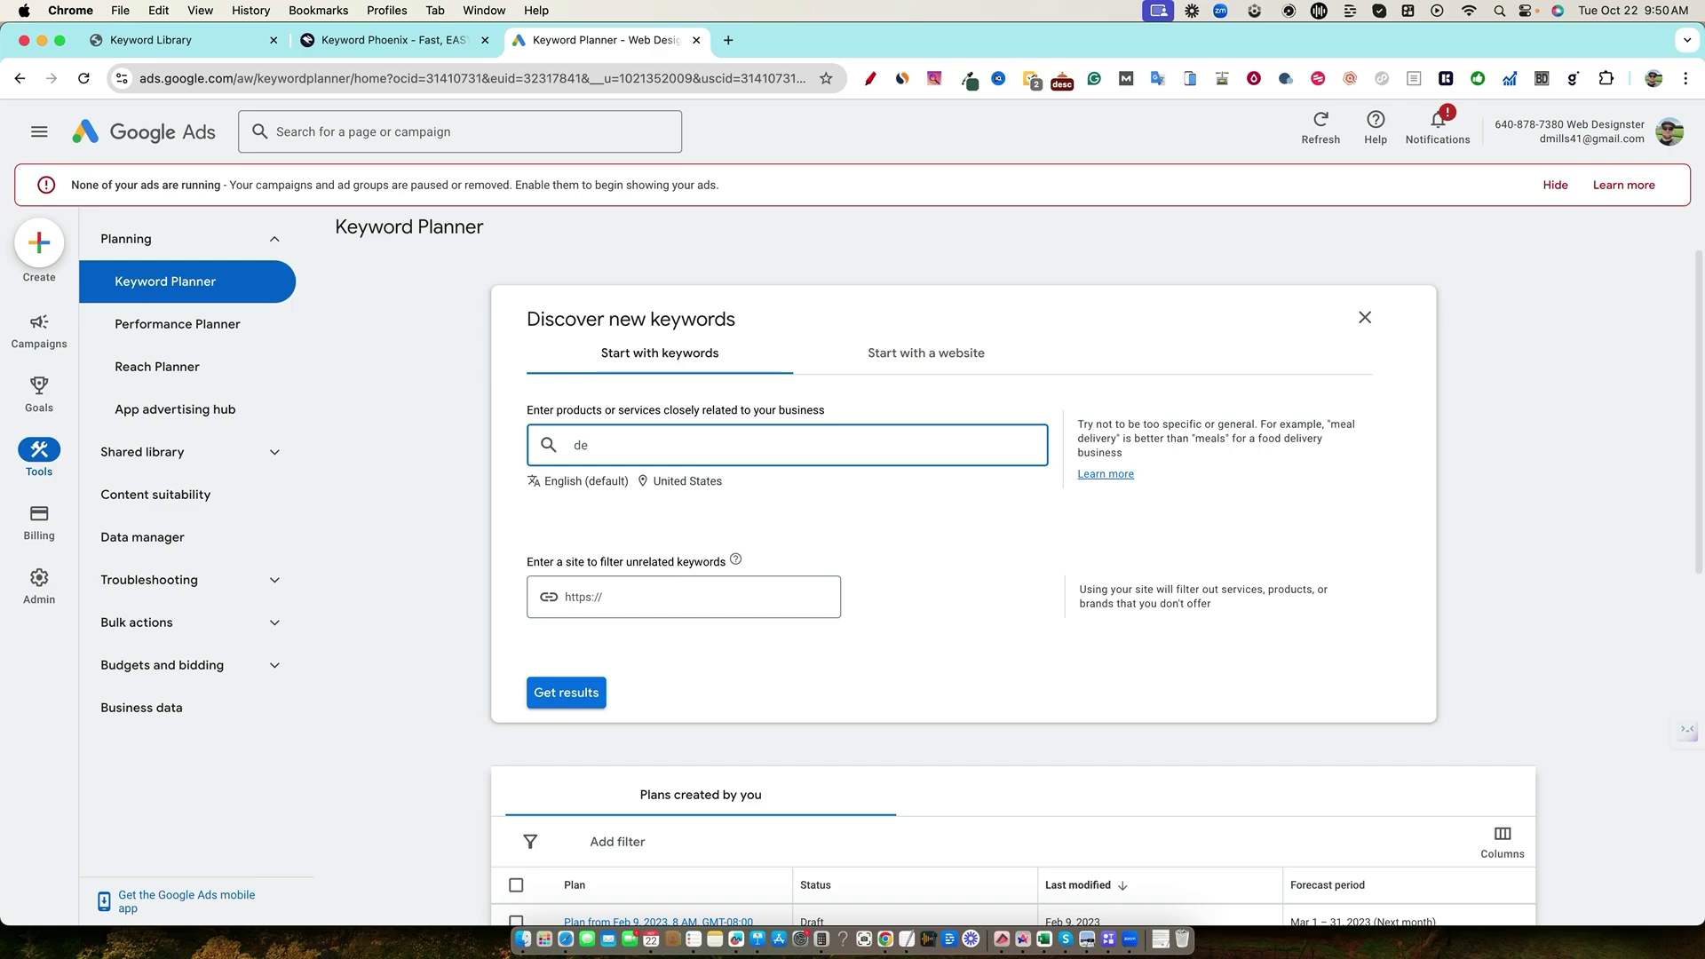
{"action": "type", "text": "nver web design"}
{"action": "left_click", "coordinate": [535, 700]}
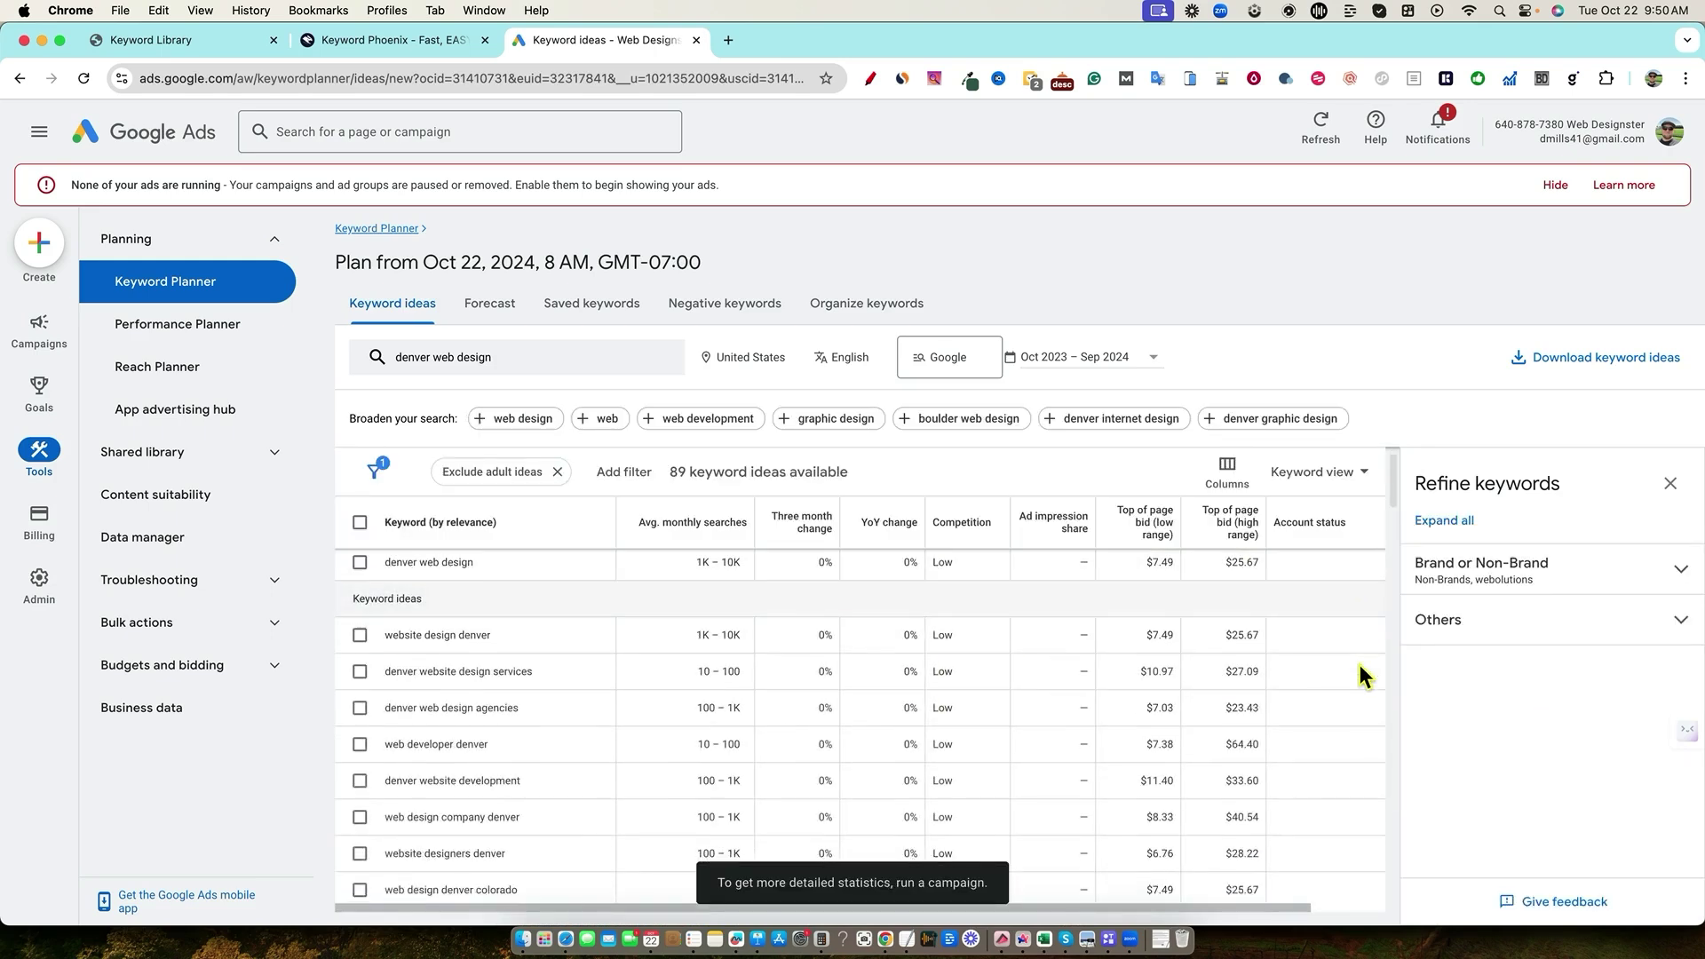
{"action": "scroll", "coordinate": [1350, 728], "scroll_direction": "down", "scroll_amount": 20}
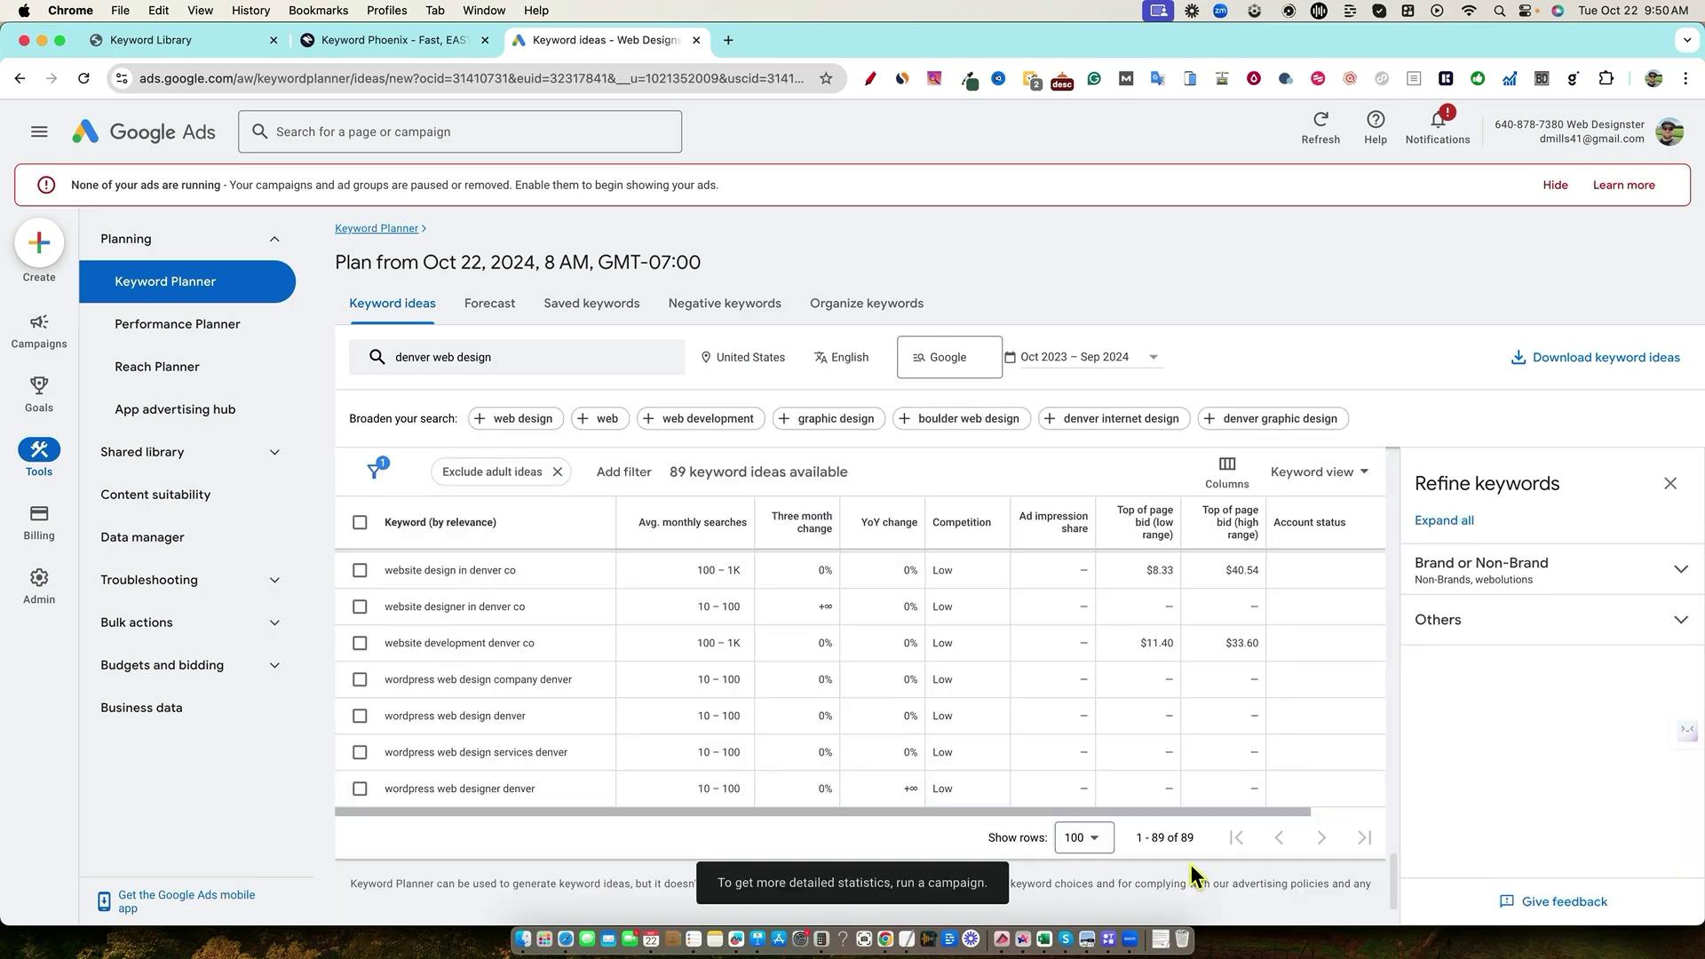
{"action": "scroll", "coordinate": [1350, 755], "scroll_direction": "up", "scroll_amount": 10}
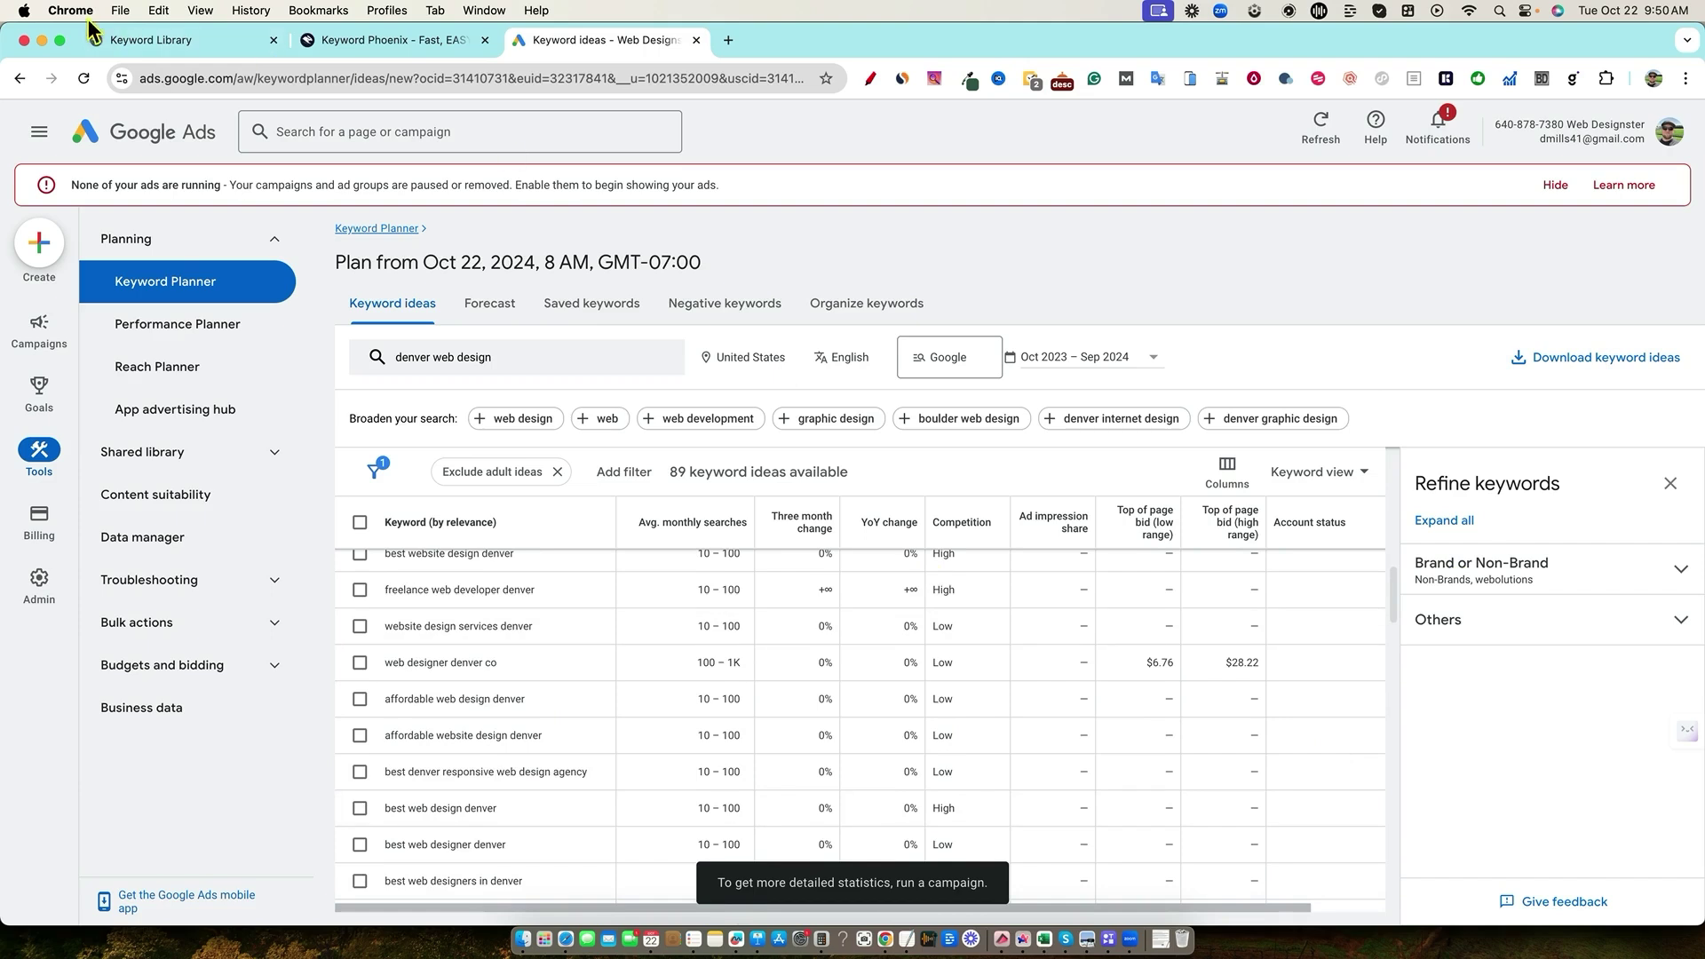
Open Keyword Phoenix's Import Keywords (CSV) page from the dashboard, dismissing the file picker
{"action": "left_click", "coordinate": [133, 40]}
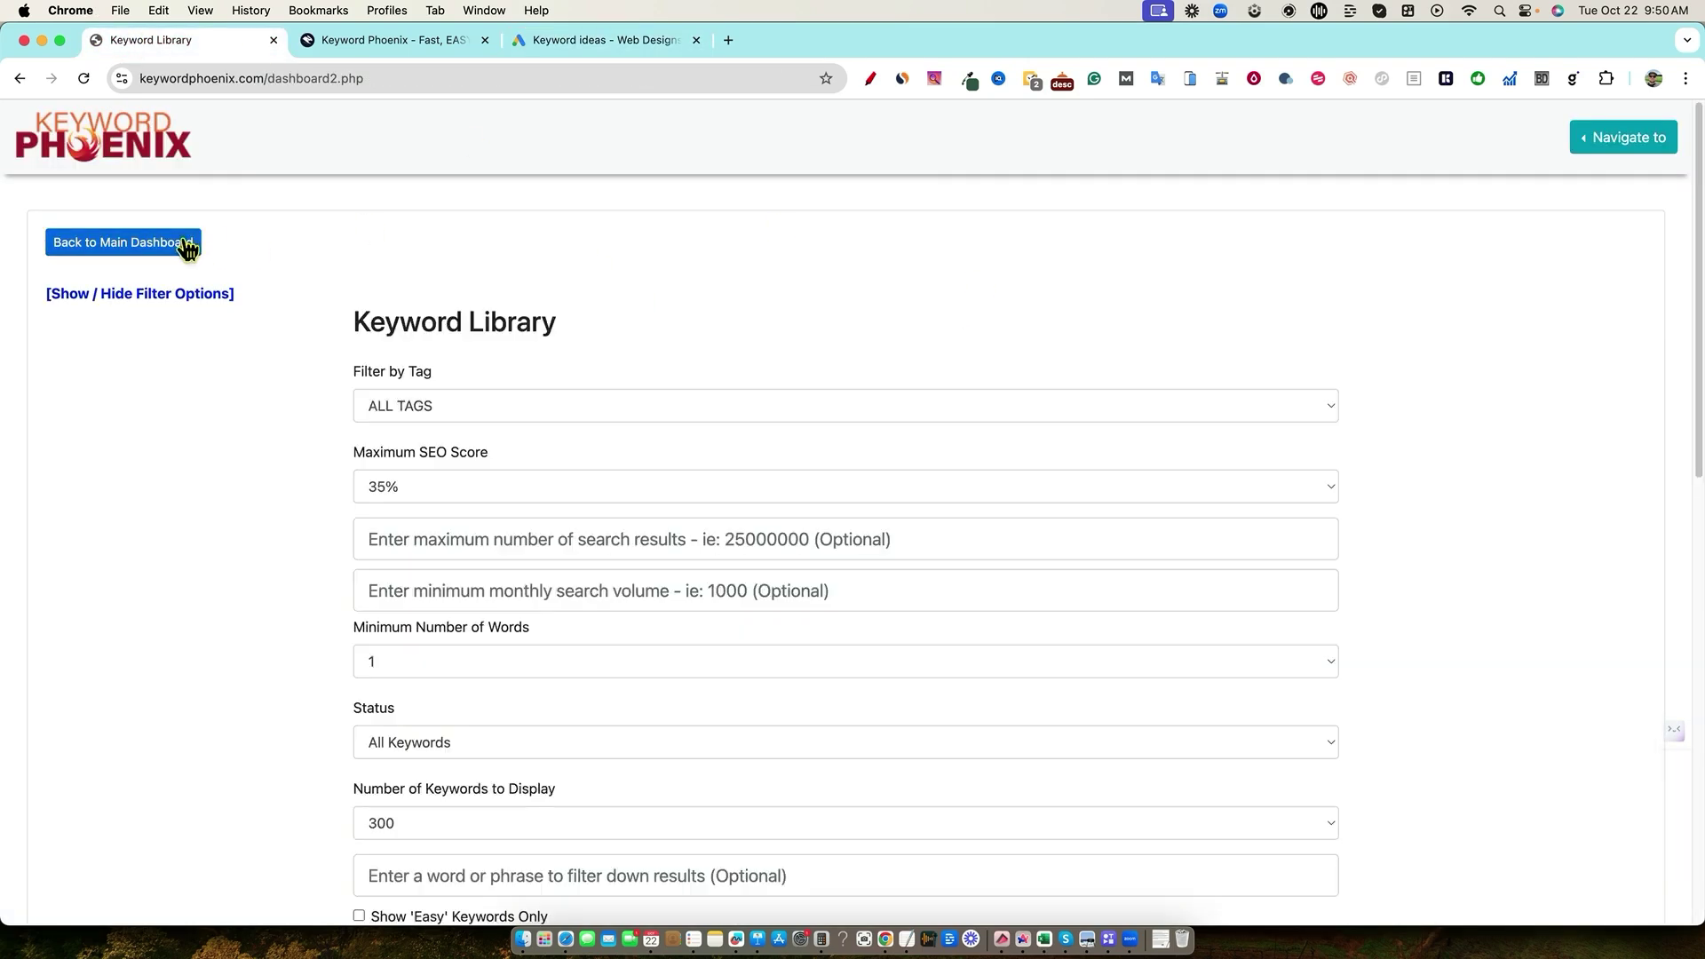
{"action": "left_click", "coordinate": [190, 241]}
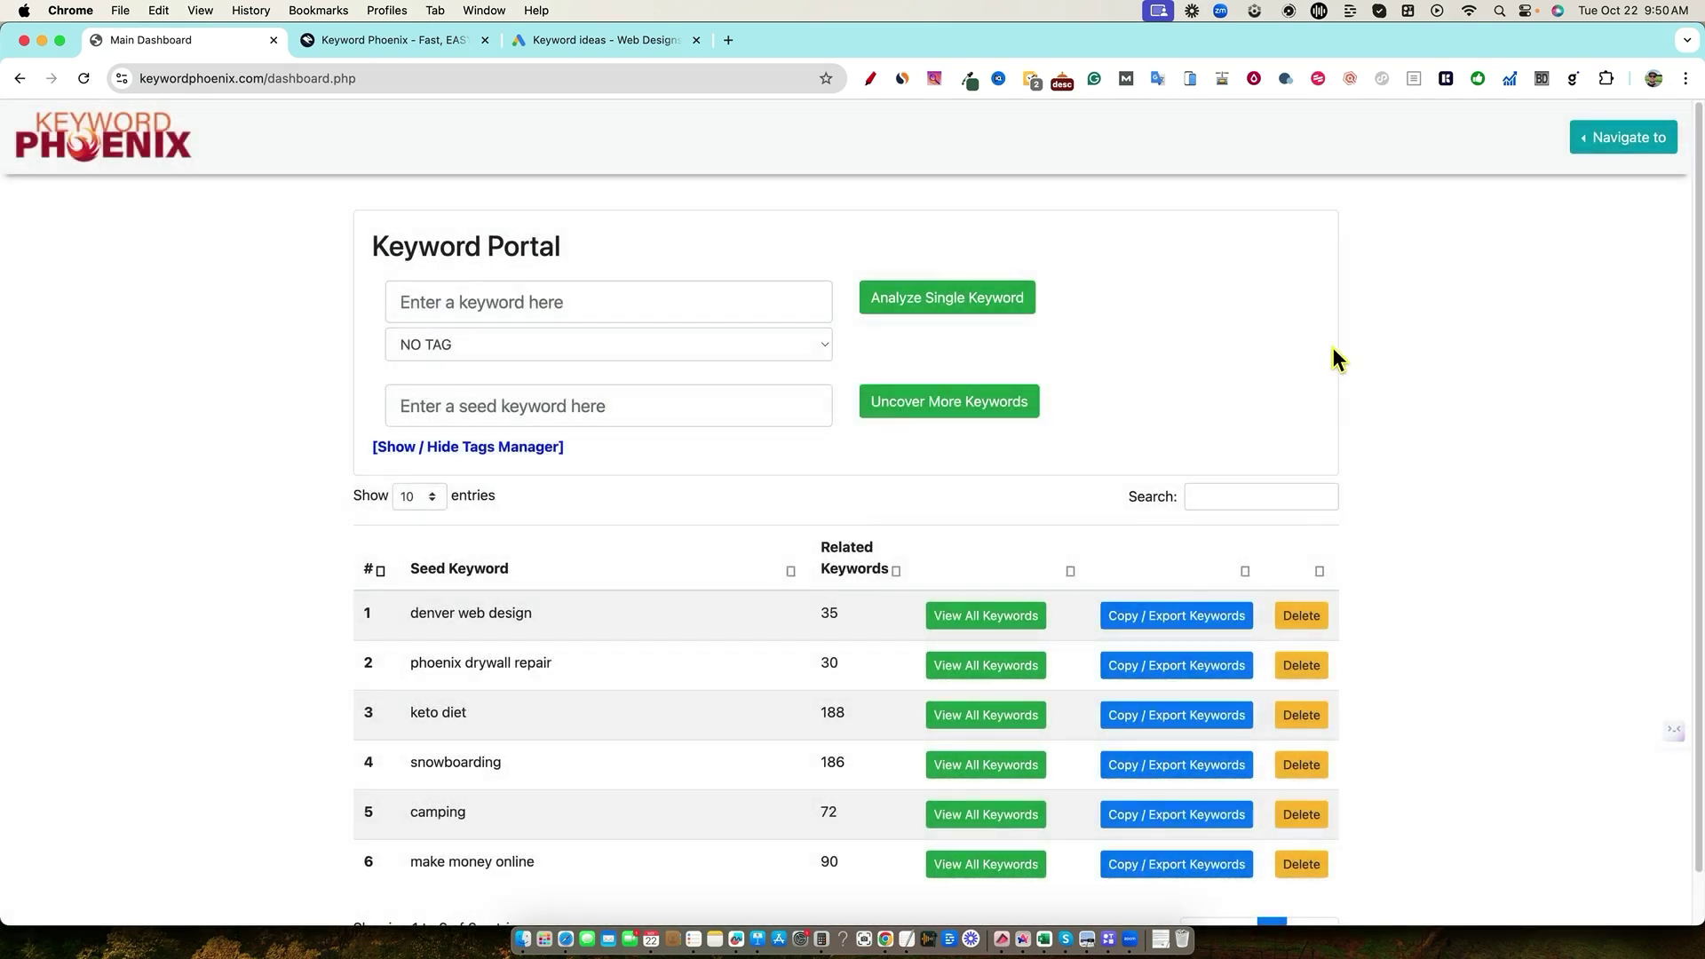
{"action": "left_click", "coordinate": [1597, 138]}
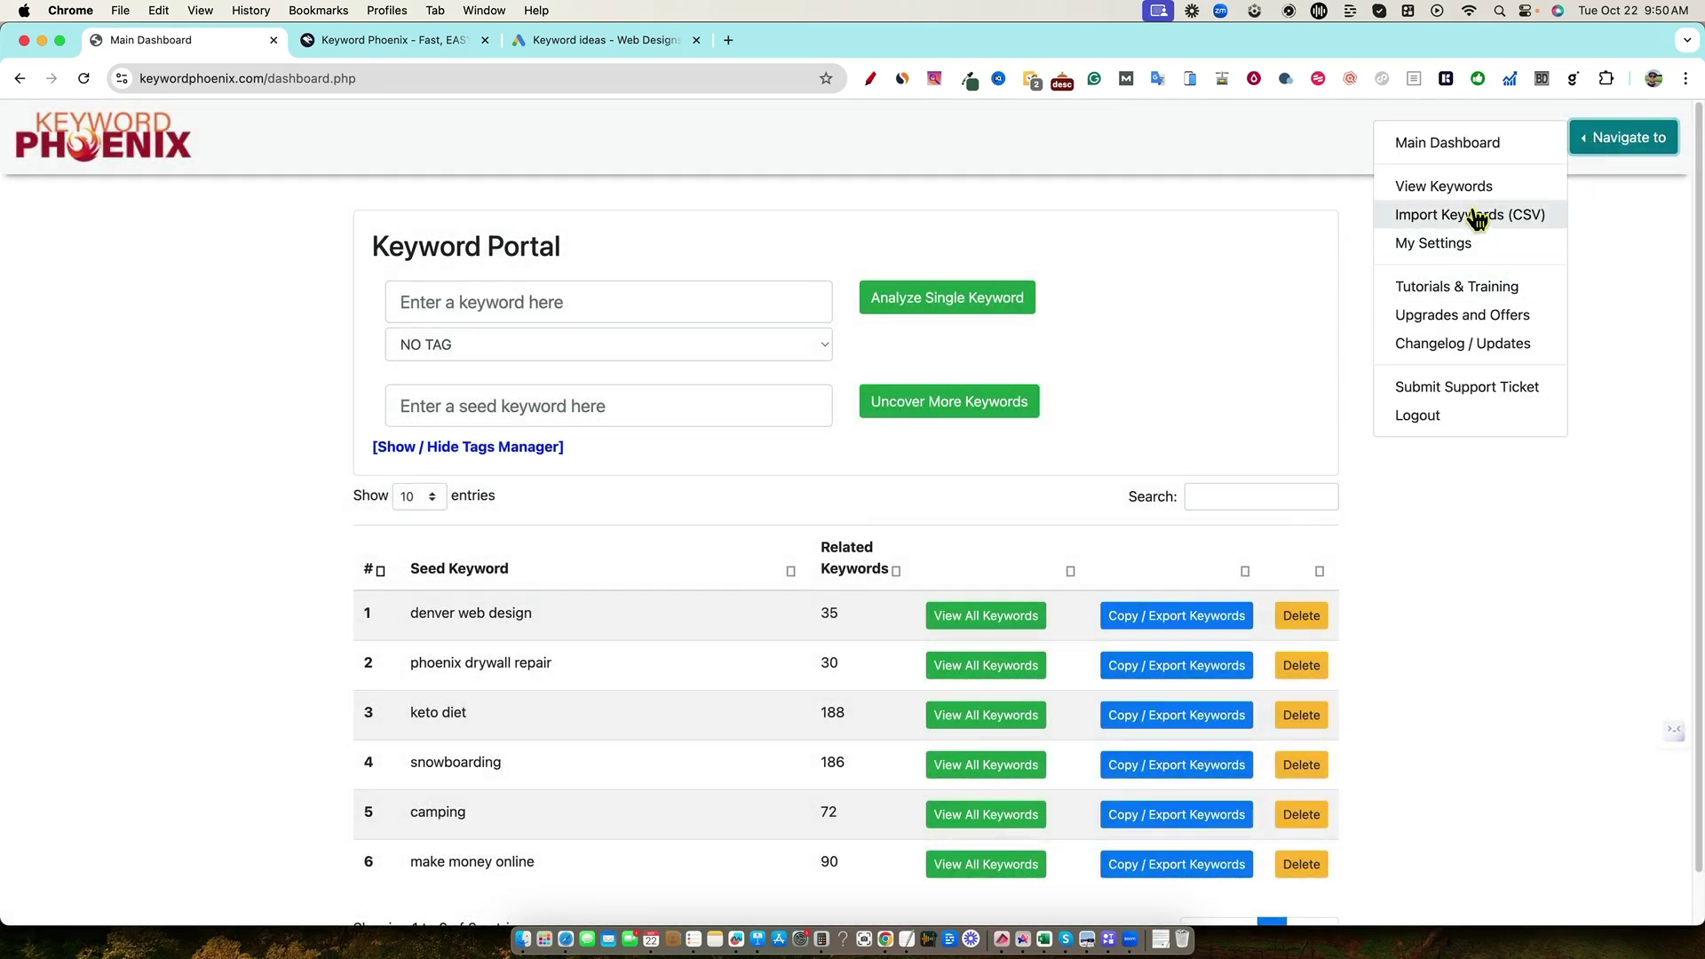
{"action": "left_click", "coordinate": [1476, 217]}
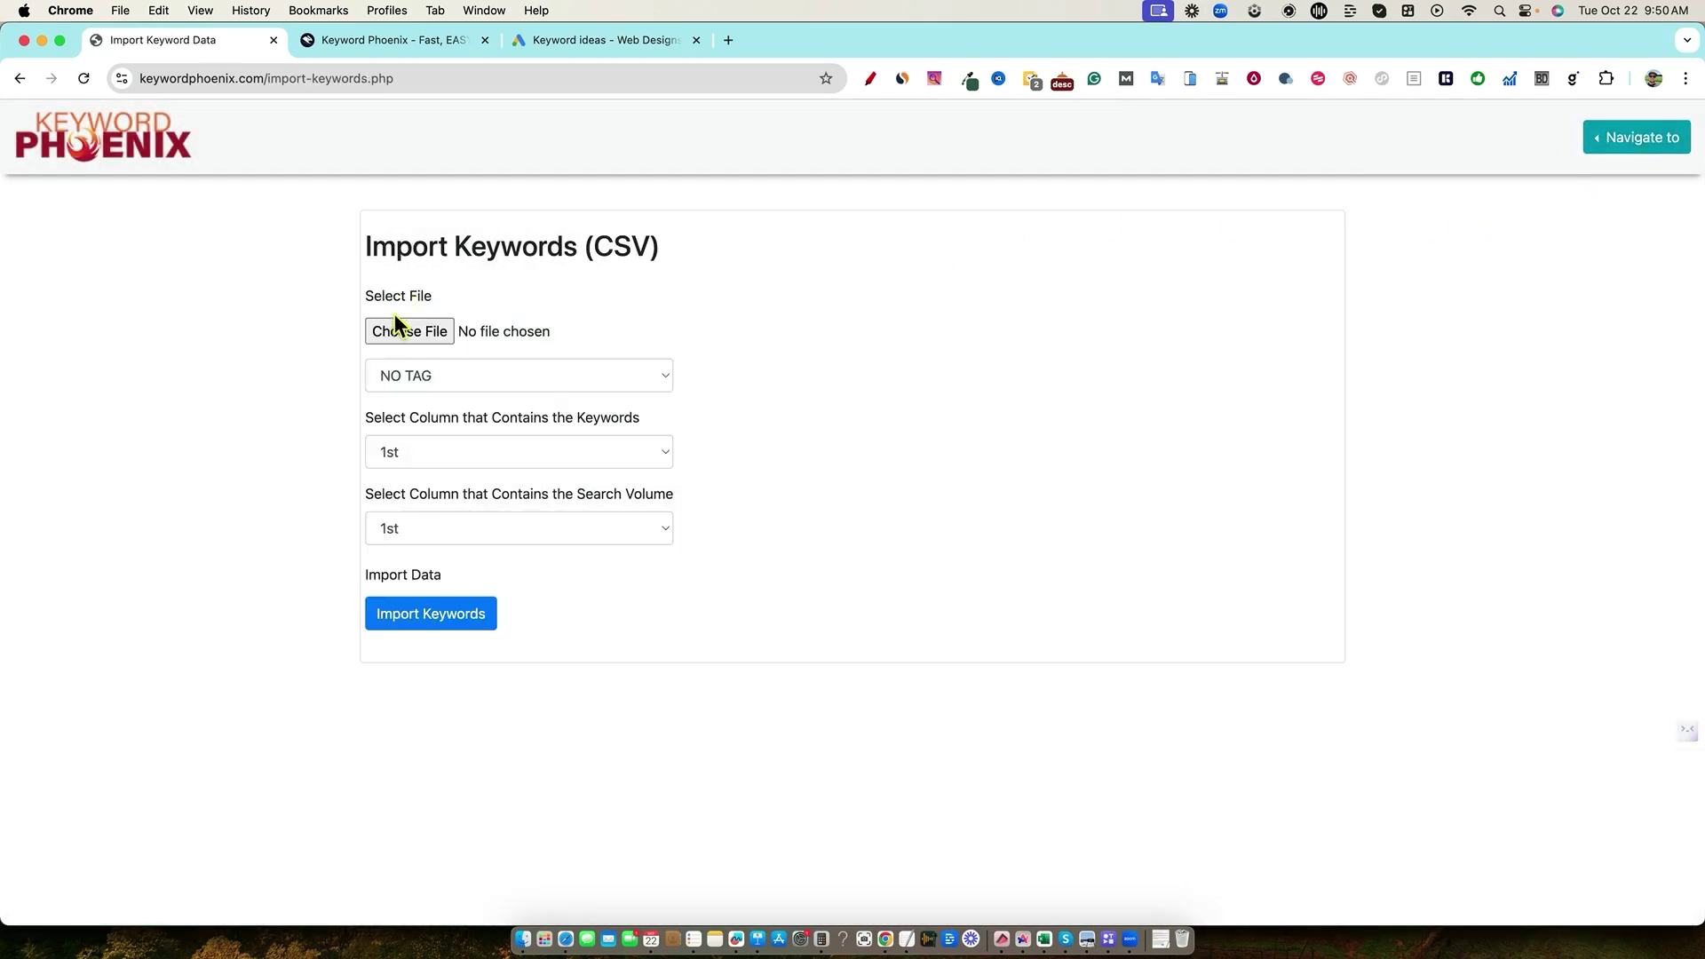
{"action": "left_click", "coordinate": [397, 329]}
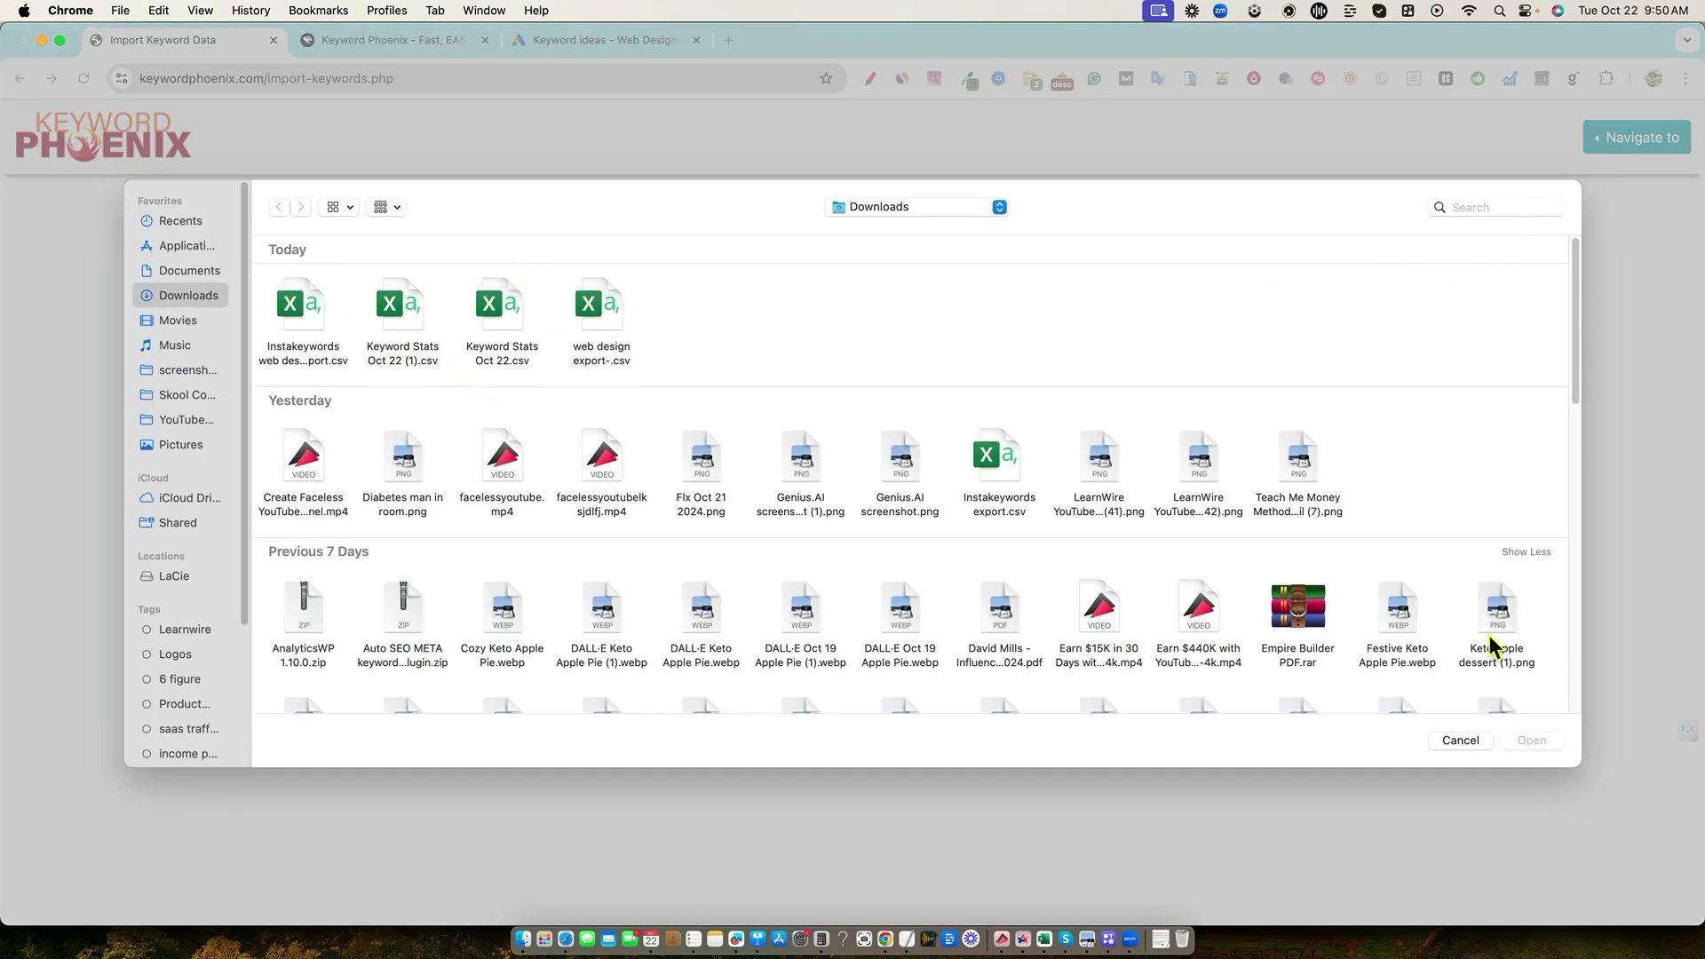
{"action": "left_click", "coordinate": [1458, 740]}
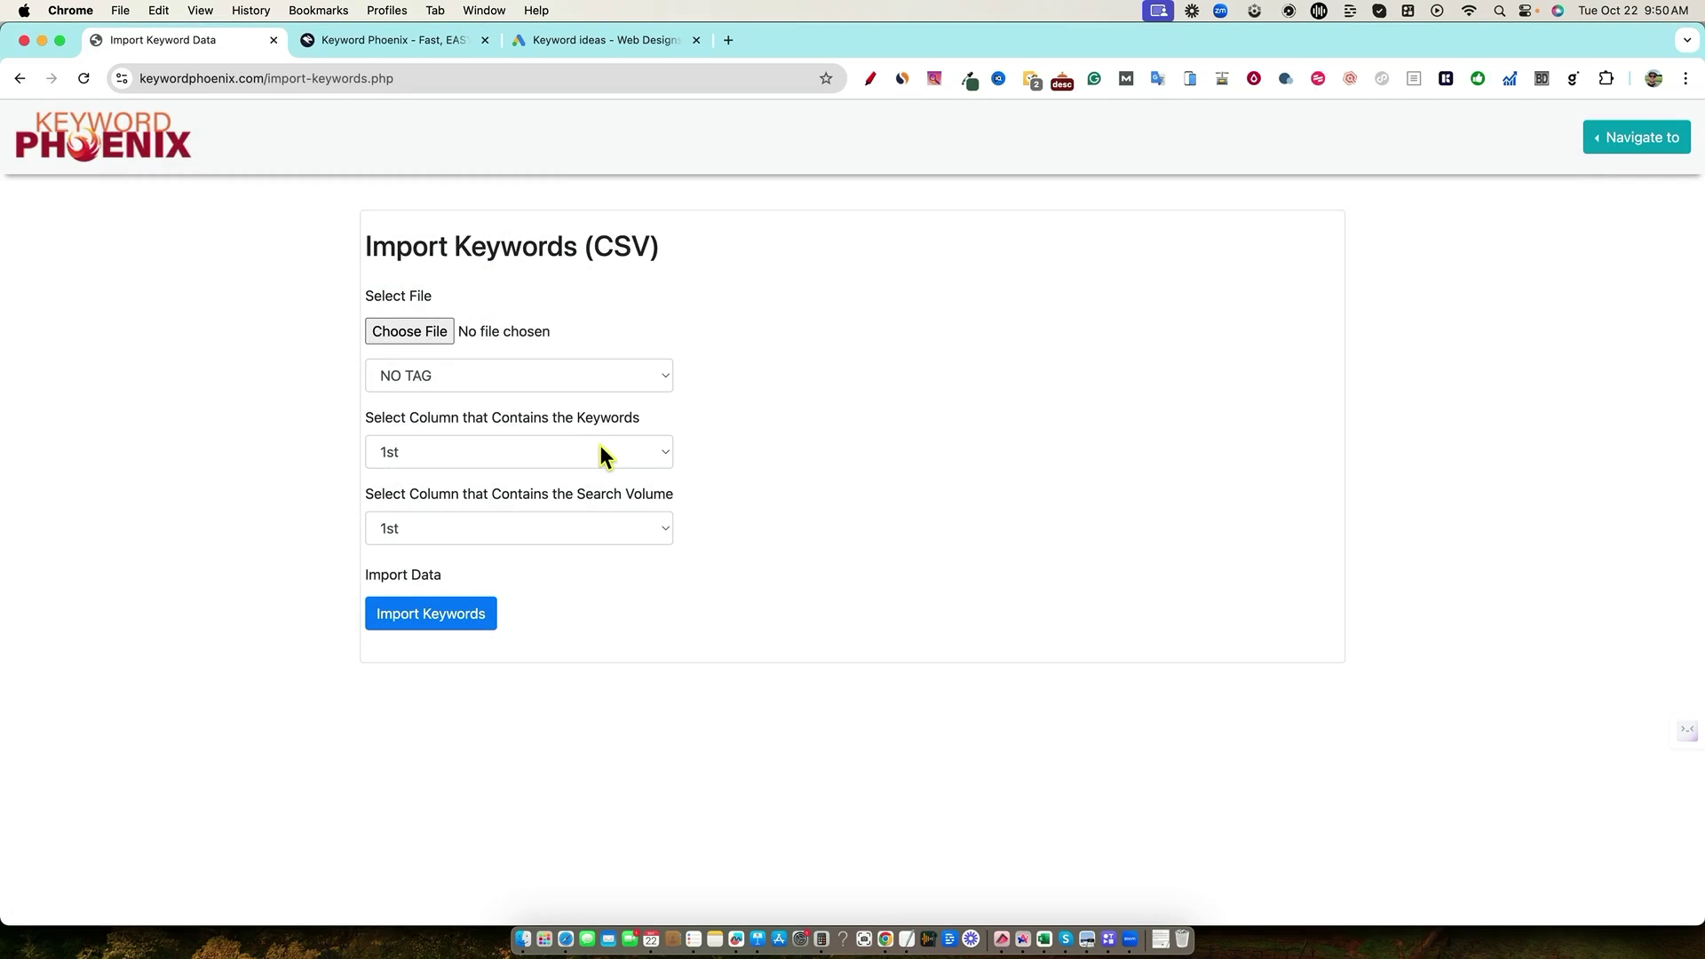
Tag the import 'denver web design import', with keywords from column 1st and search volume from 2nd
{"action": "left_click", "coordinate": [648, 375]}
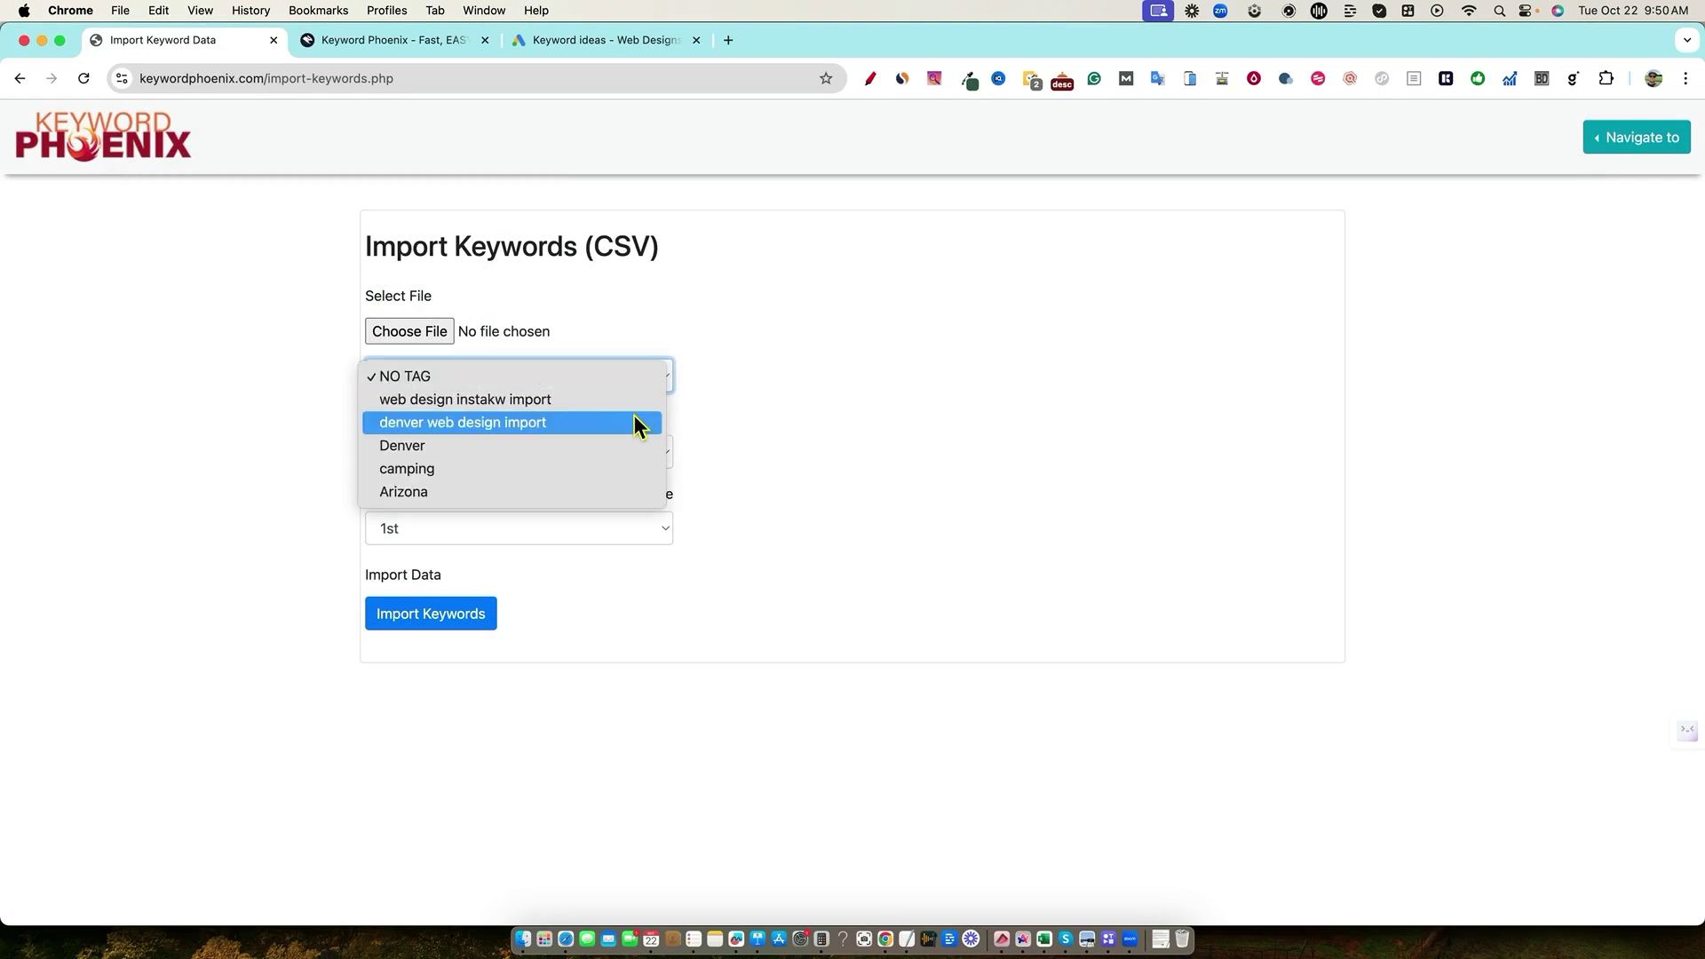
{"action": "left_click", "coordinate": [518, 425]}
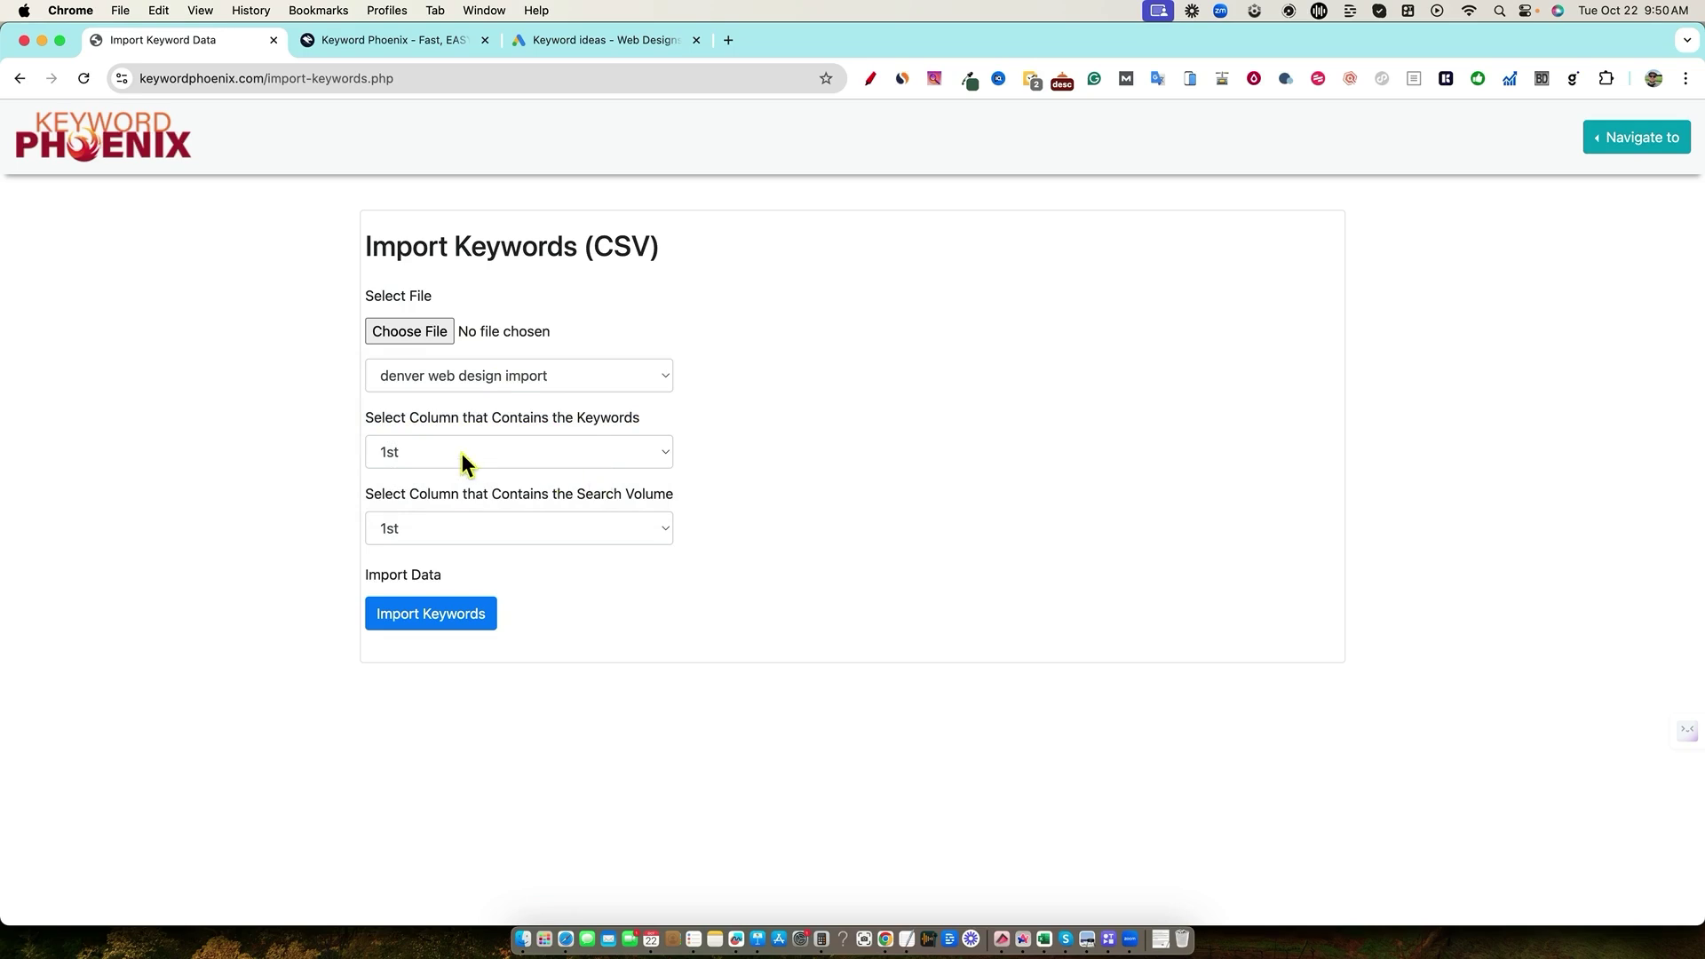
{"action": "left_click", "coordinate": [435, 449]}
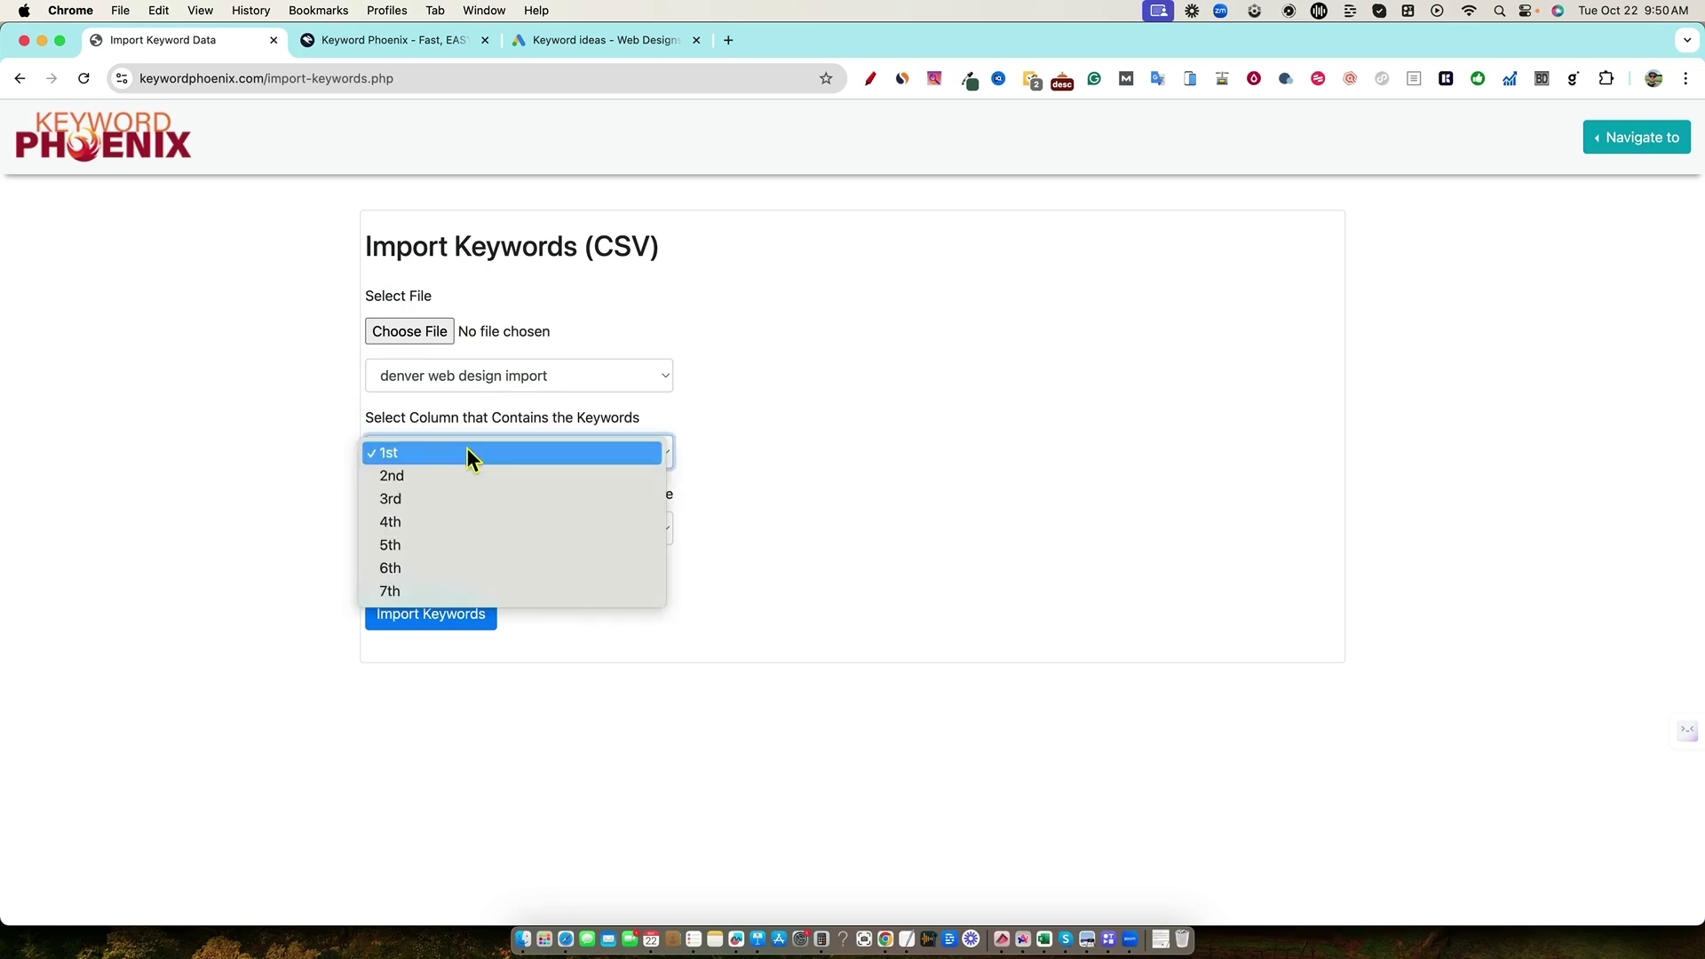
{"action": "left_click", "coordinate": [466, 453]}
{"action": "left_click", "coordinate": [553, 529]}
{"action": "left_click", "coordinate": [514, 552]}
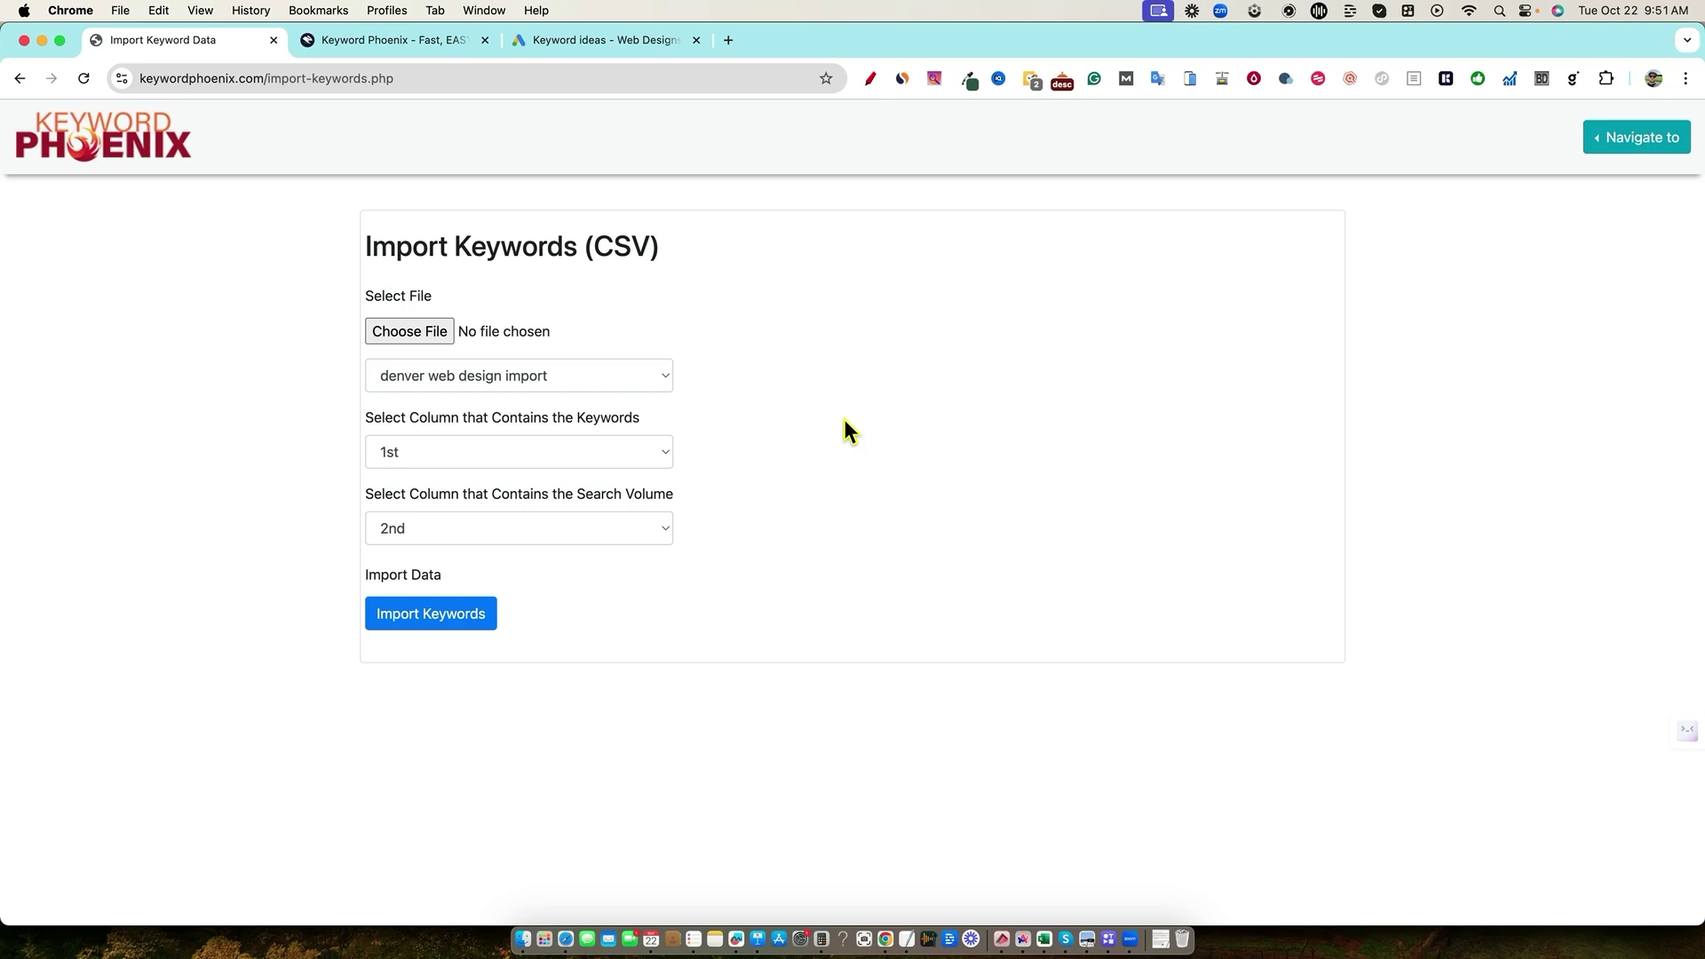
Open View Keywords and set Filter by Tag to 'denver web design import'
{"action": "left_click", "coordinate": [1606, 149]}
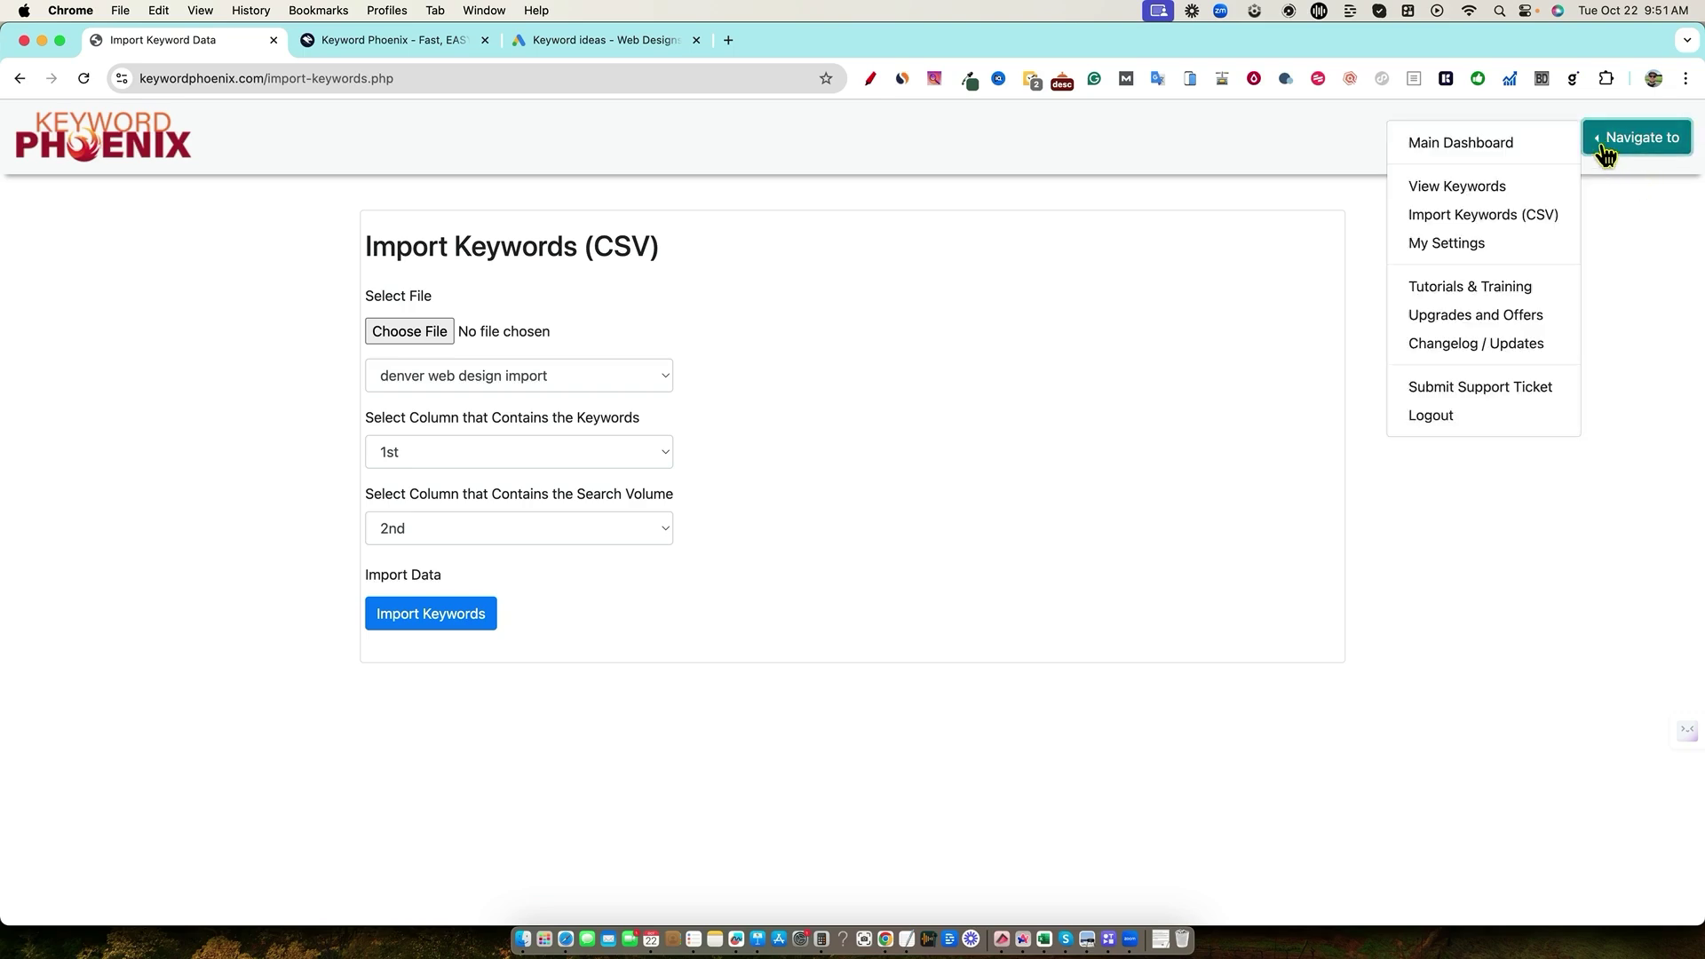
{"action": "left_click", "coordinate": [1468, 189]}
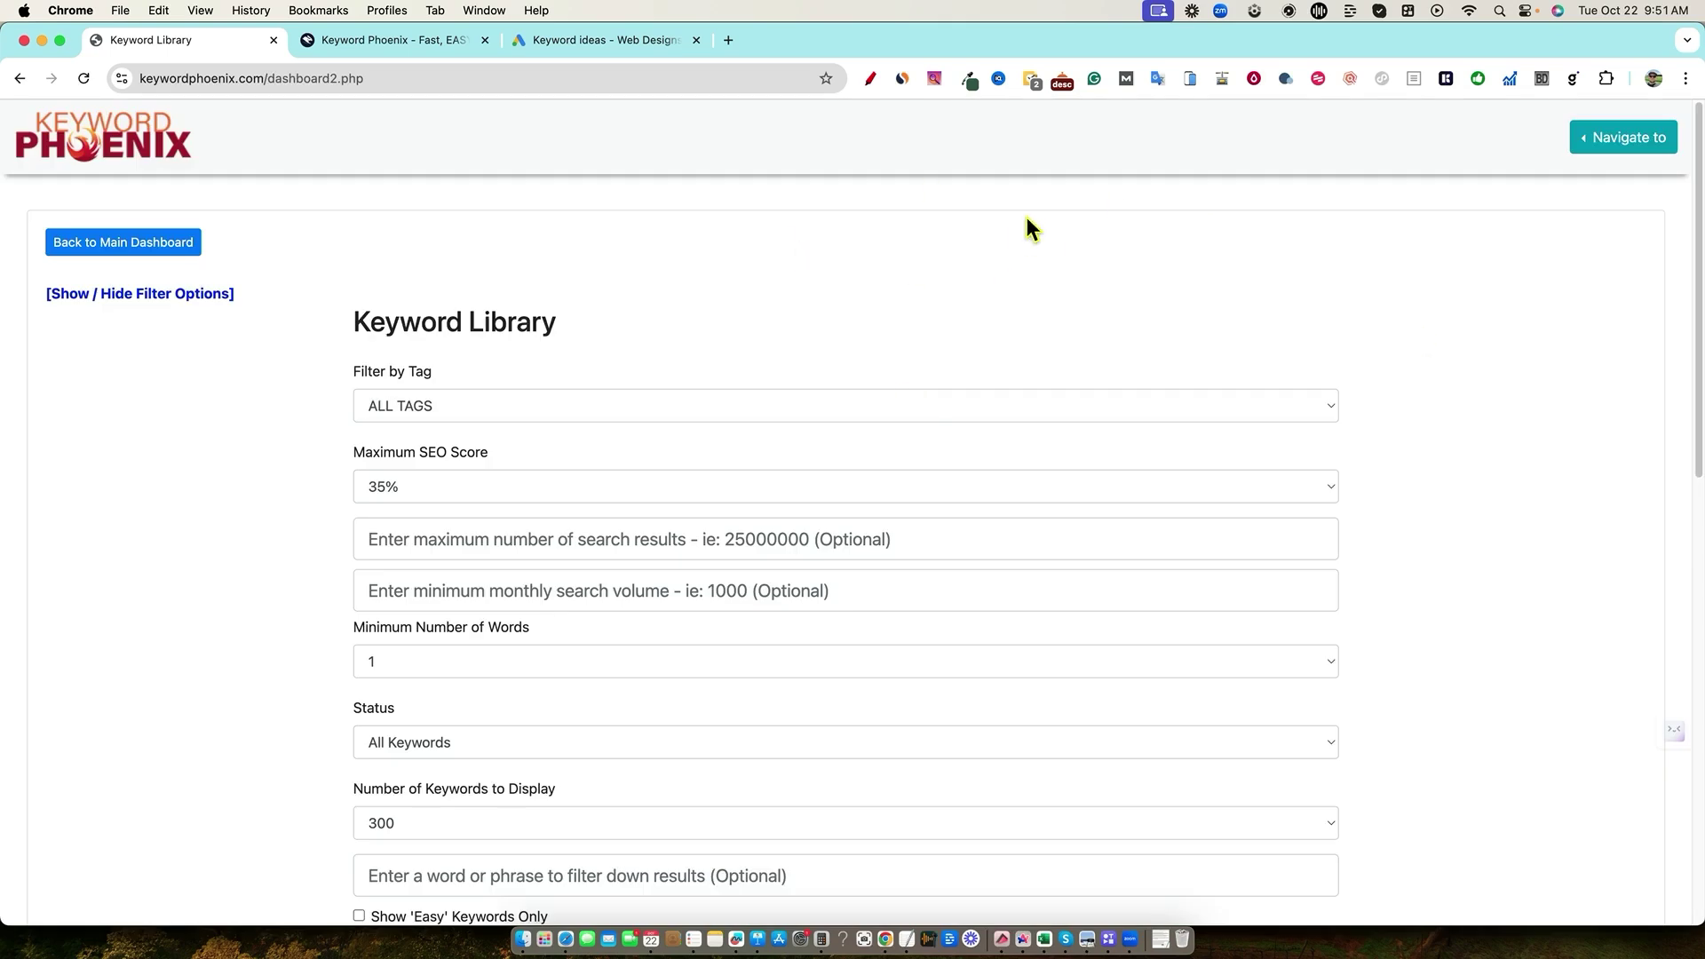
{"action": "left_click", "coordinate": [636, 407]}
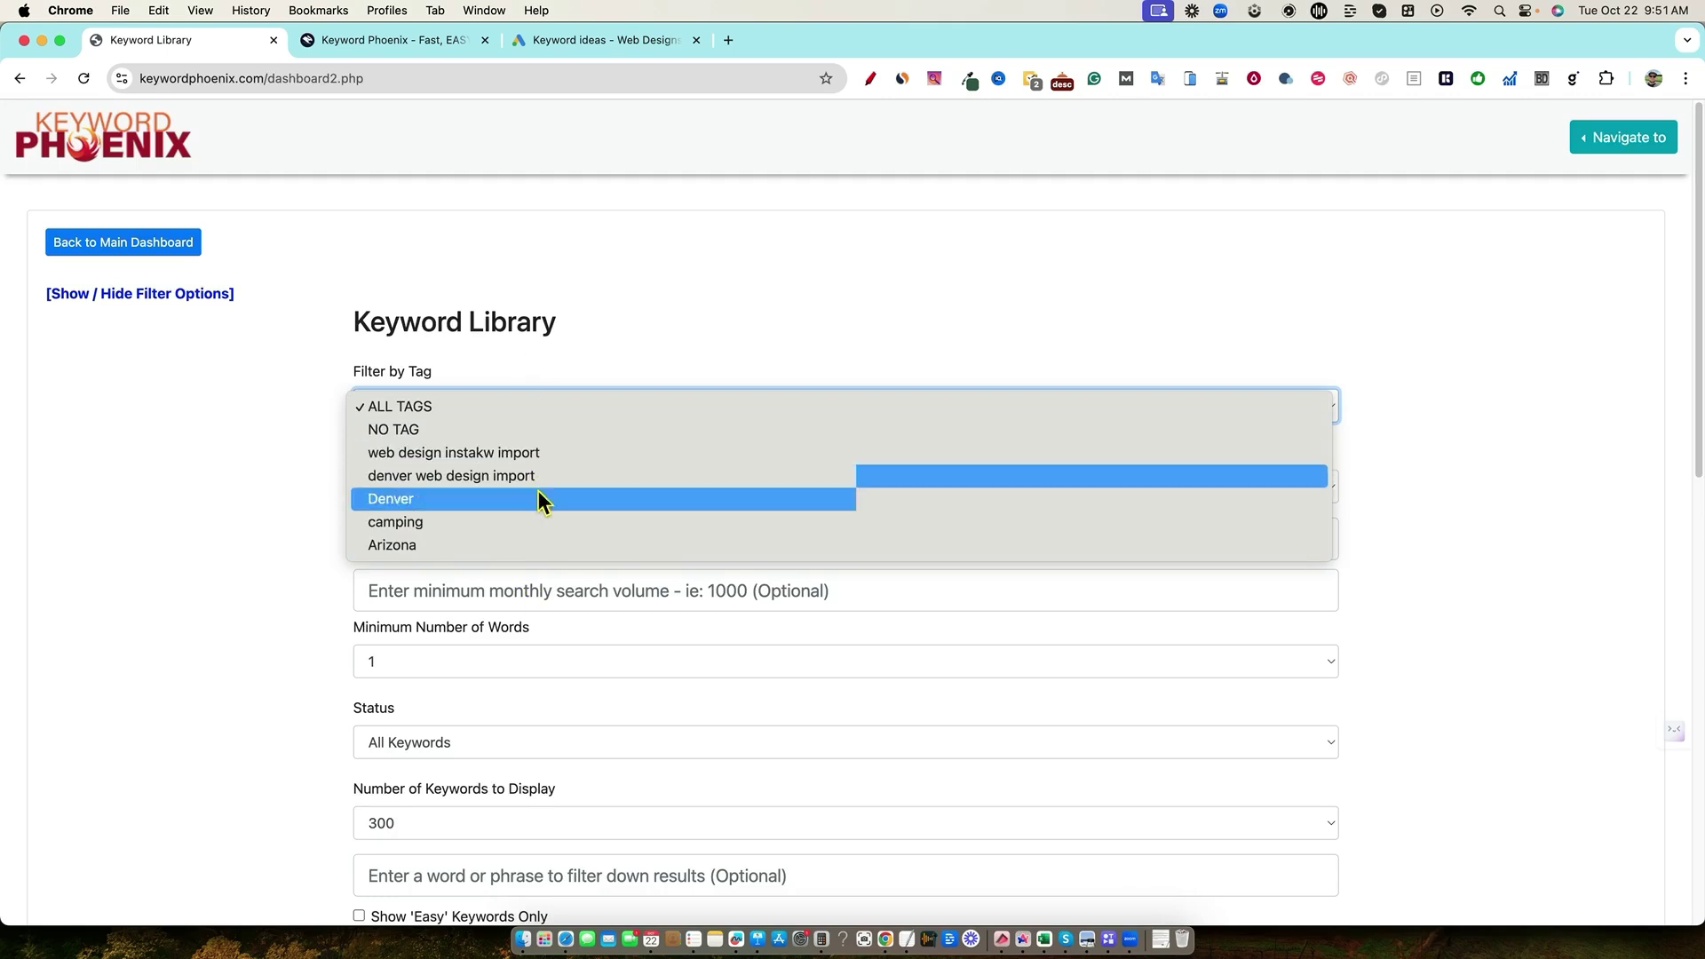
{"action": "left_click", "coordinate": [483, 477]}
{"action": "left_click", "coordinate": [1388, 447]}
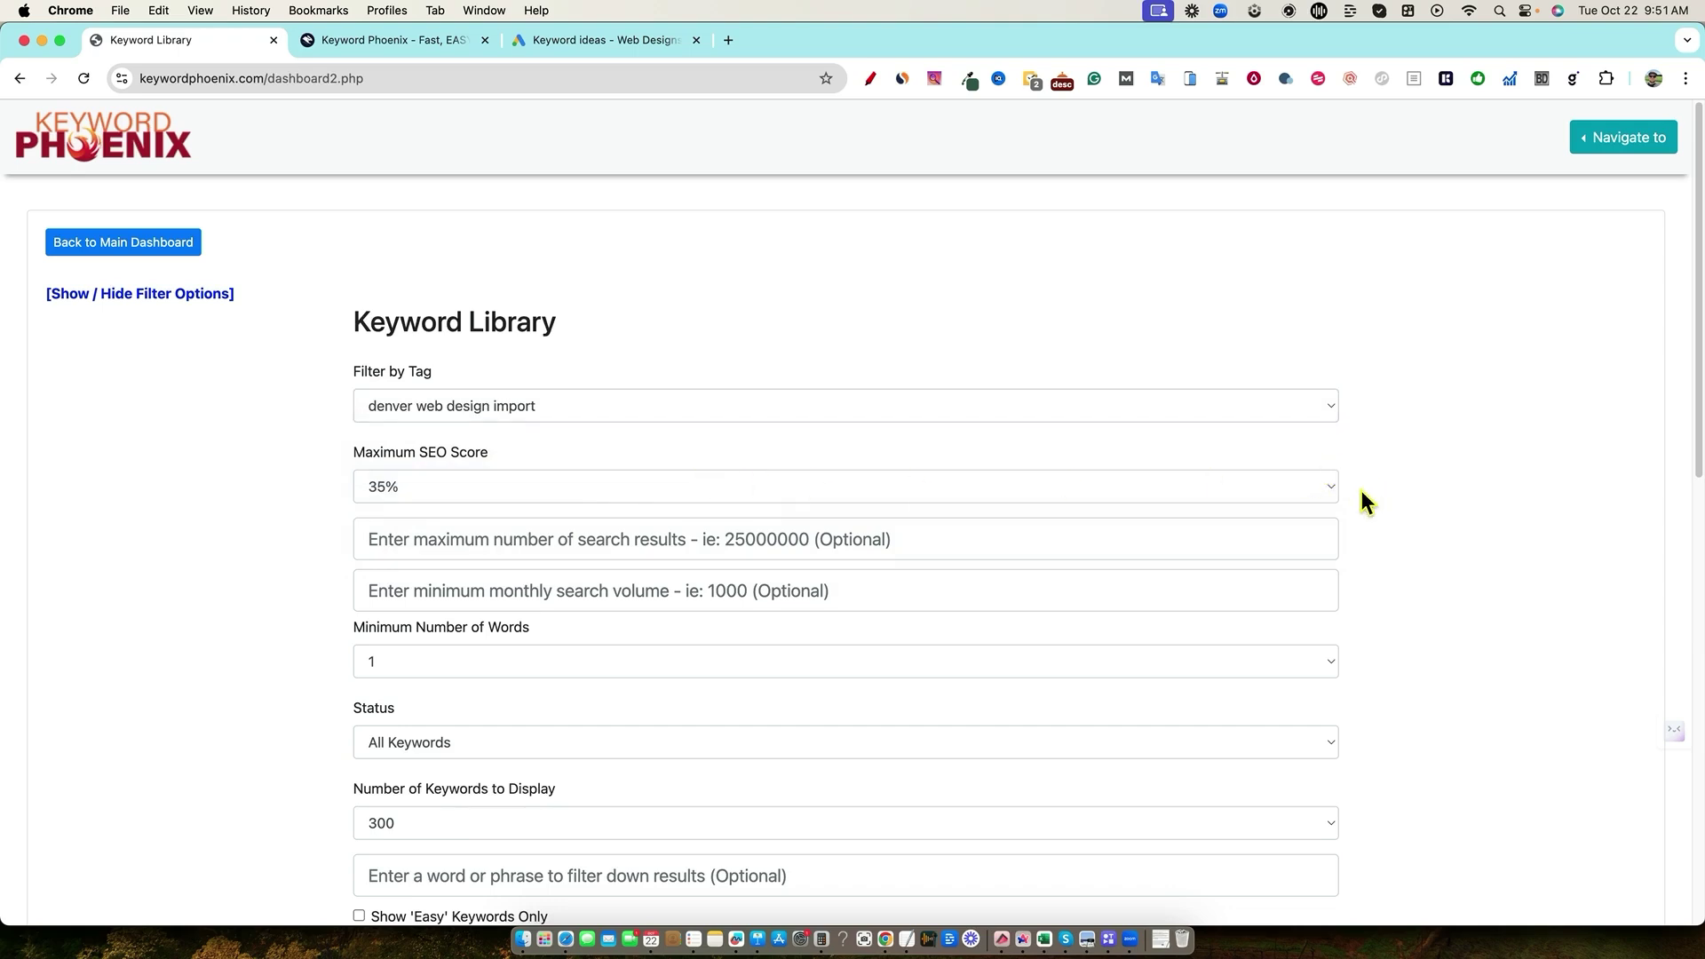
{"action": "scroll", "coordinate": [1360, 490], "scroll_direction": "down", "scroll_amount": 2}
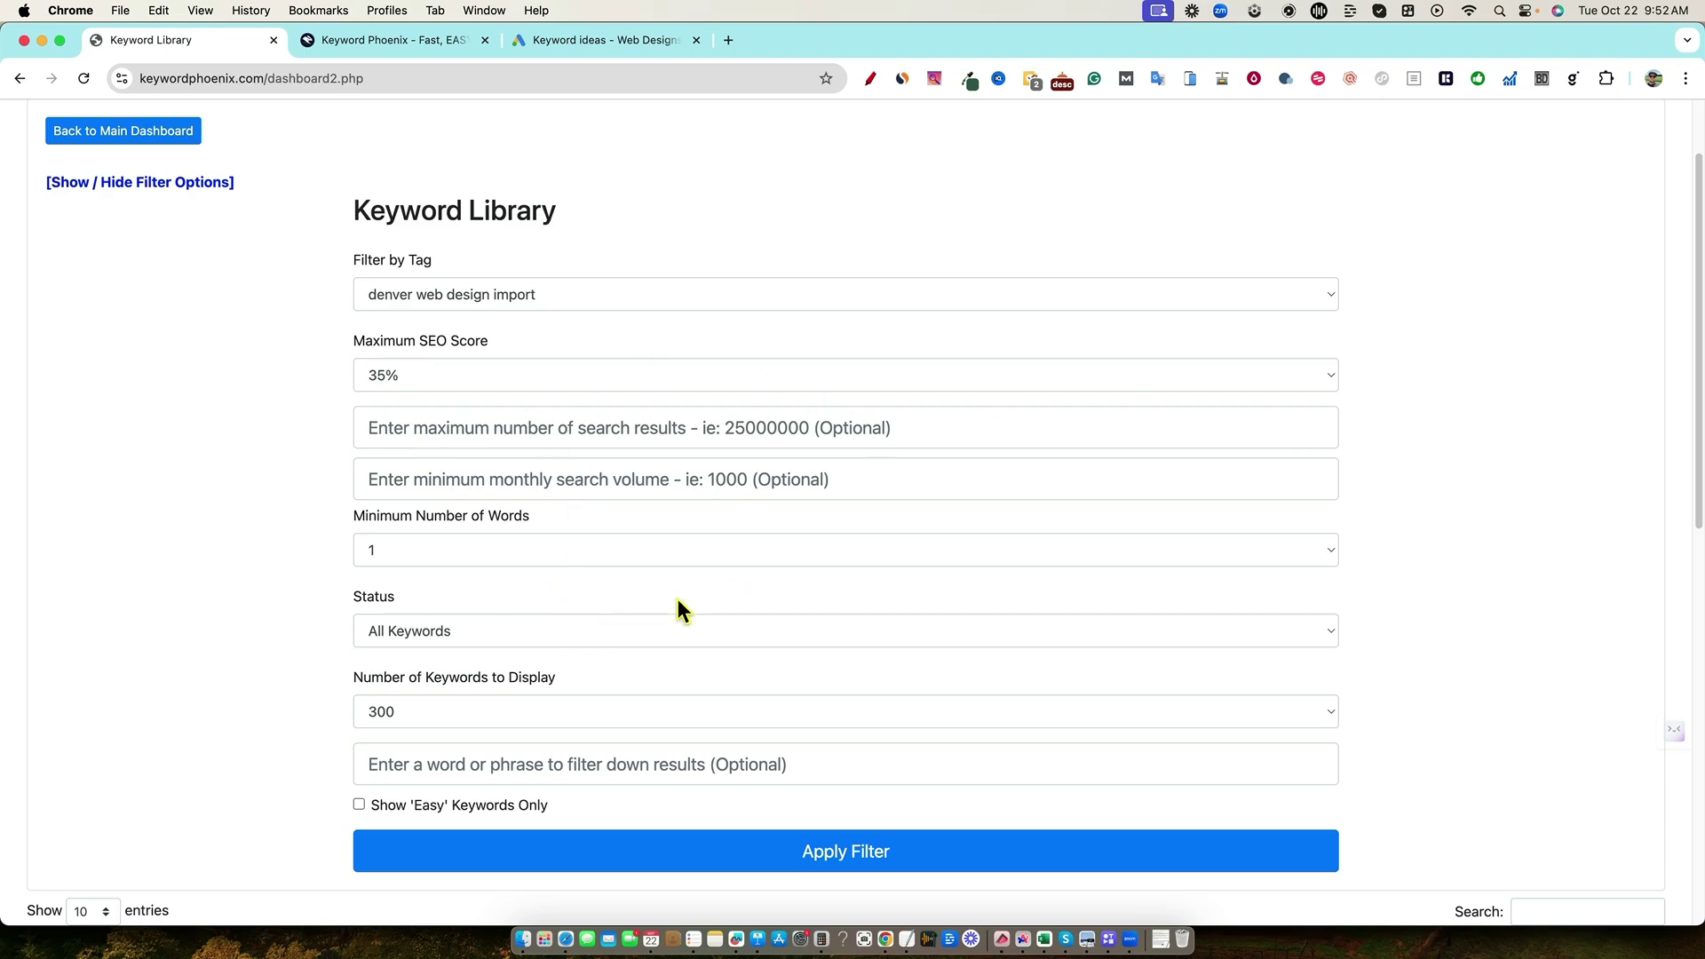
Set Maximum SEO Score to 100%, apply the filter, and scroll through the Denver keyword results
{"action": "left_click", "coordinate": [524, 375]}
{"action": "left_click", "coordinate": [508, 73]}
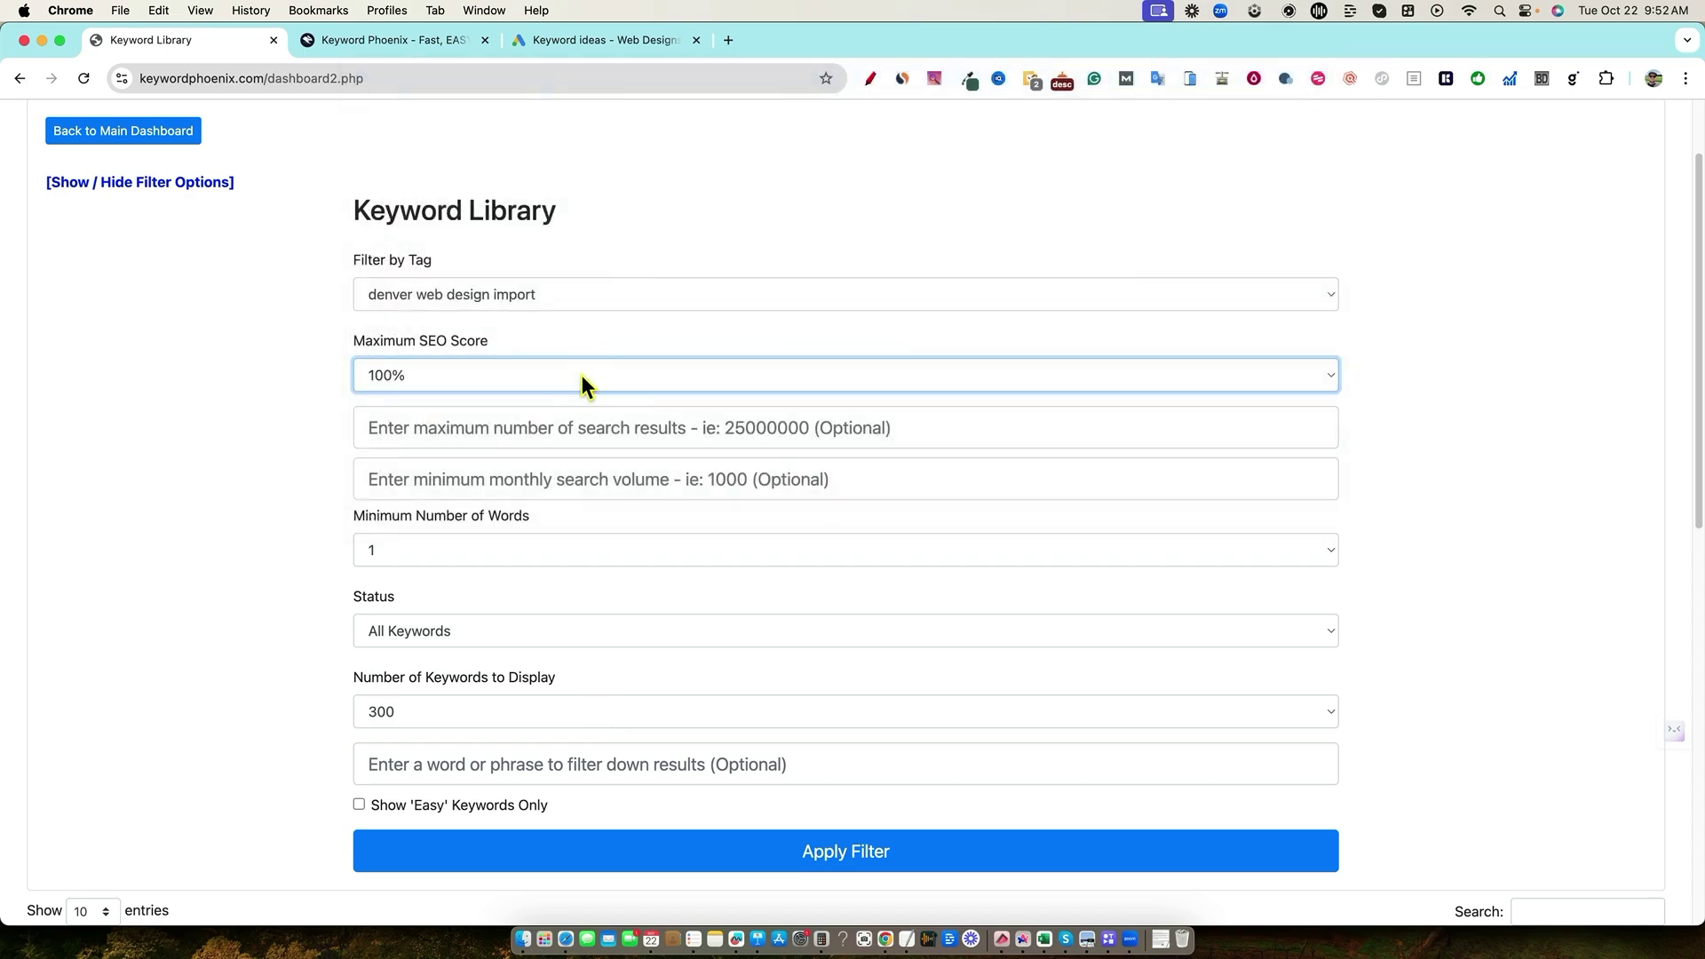
{"action": "left_click", "coordinate": [688, 867]}
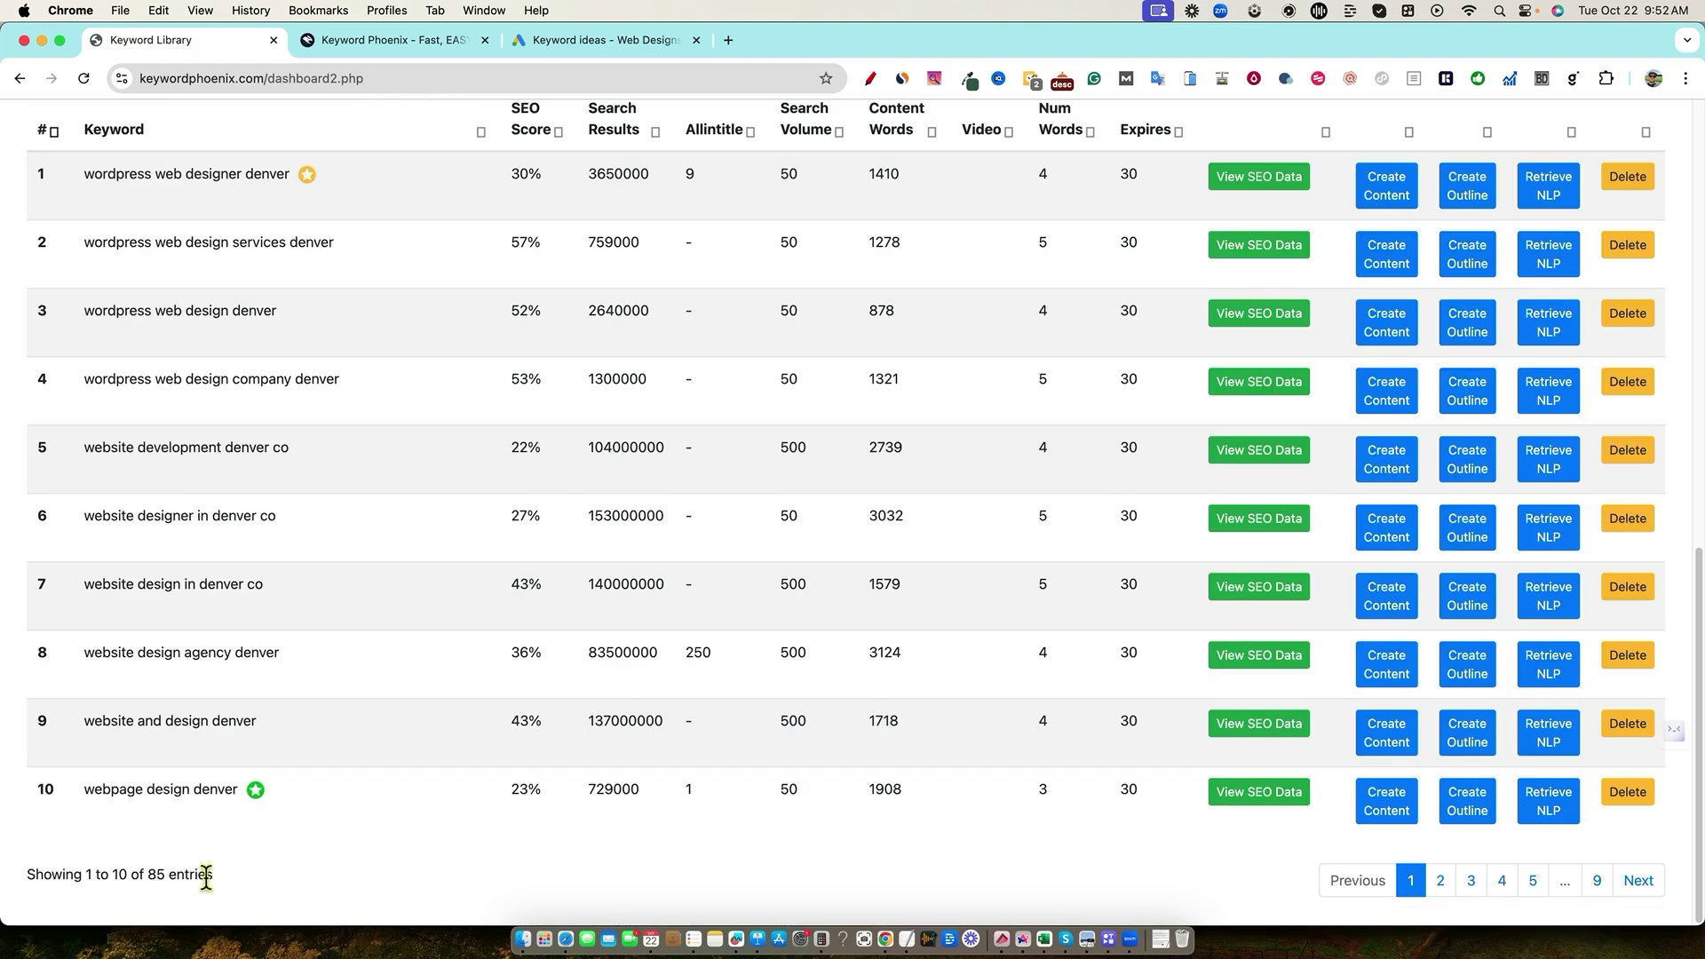
{"action": "scroll", "coordinate": [472, 836], "scroll_direction": "up", "scroll_amount": 1}
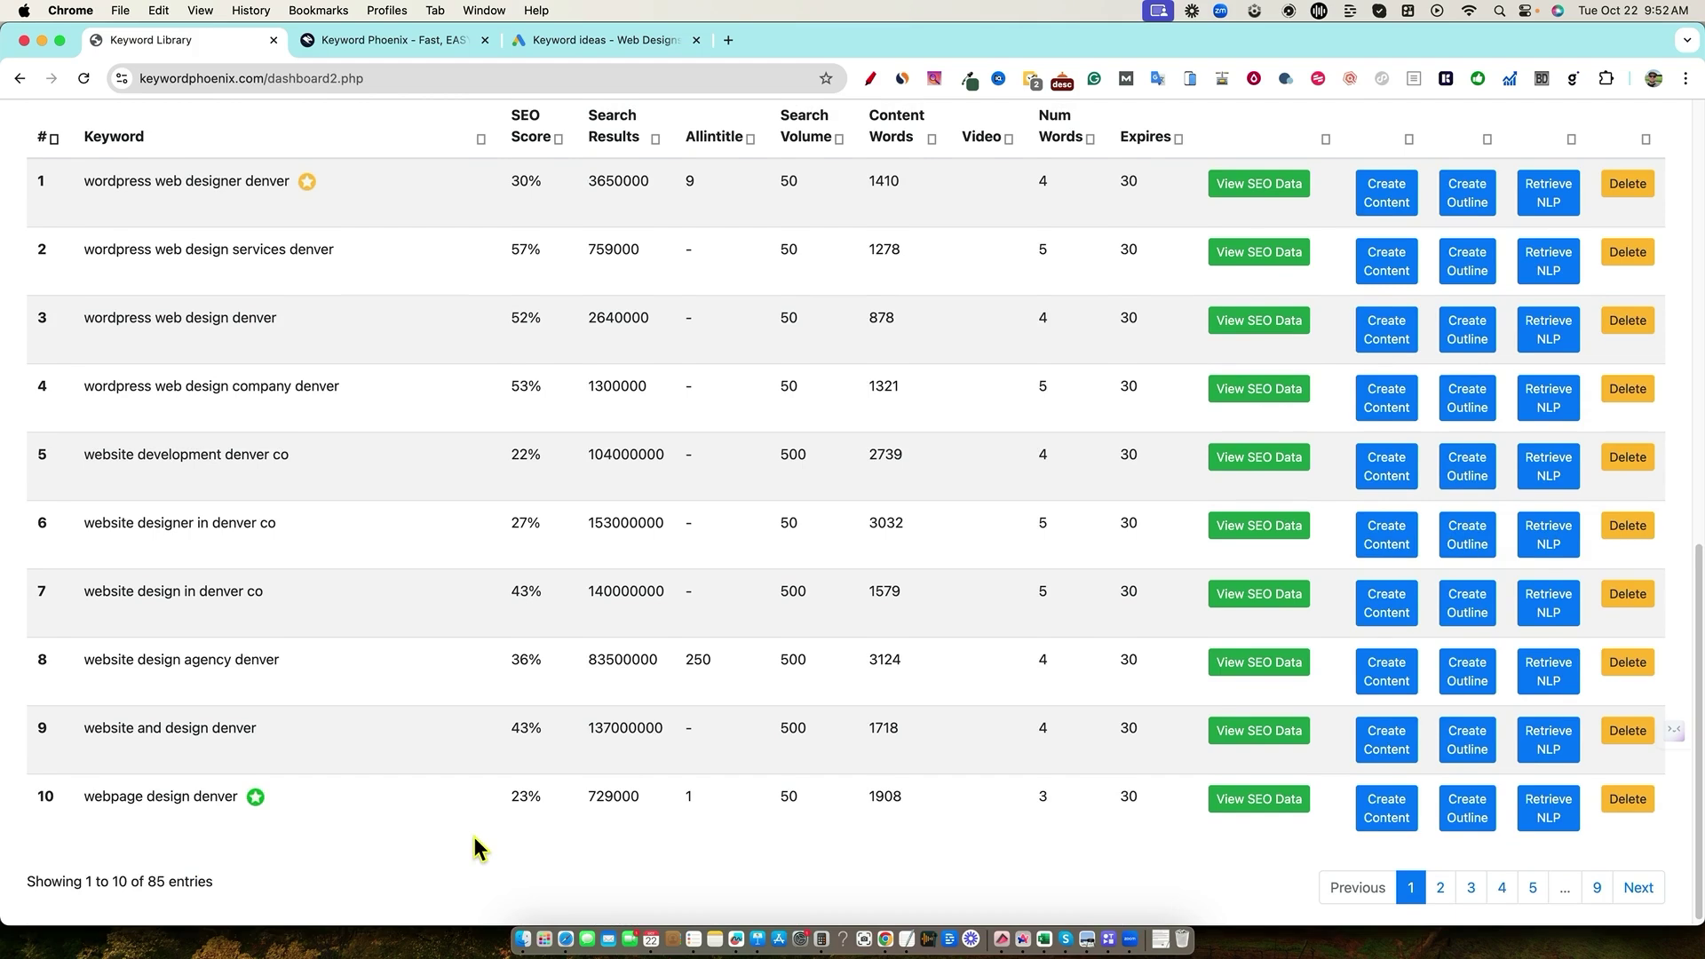
{"action": "scroll", "coordinate": [504, 828], "scroll_direction": "up", "scroll_amount": 5}
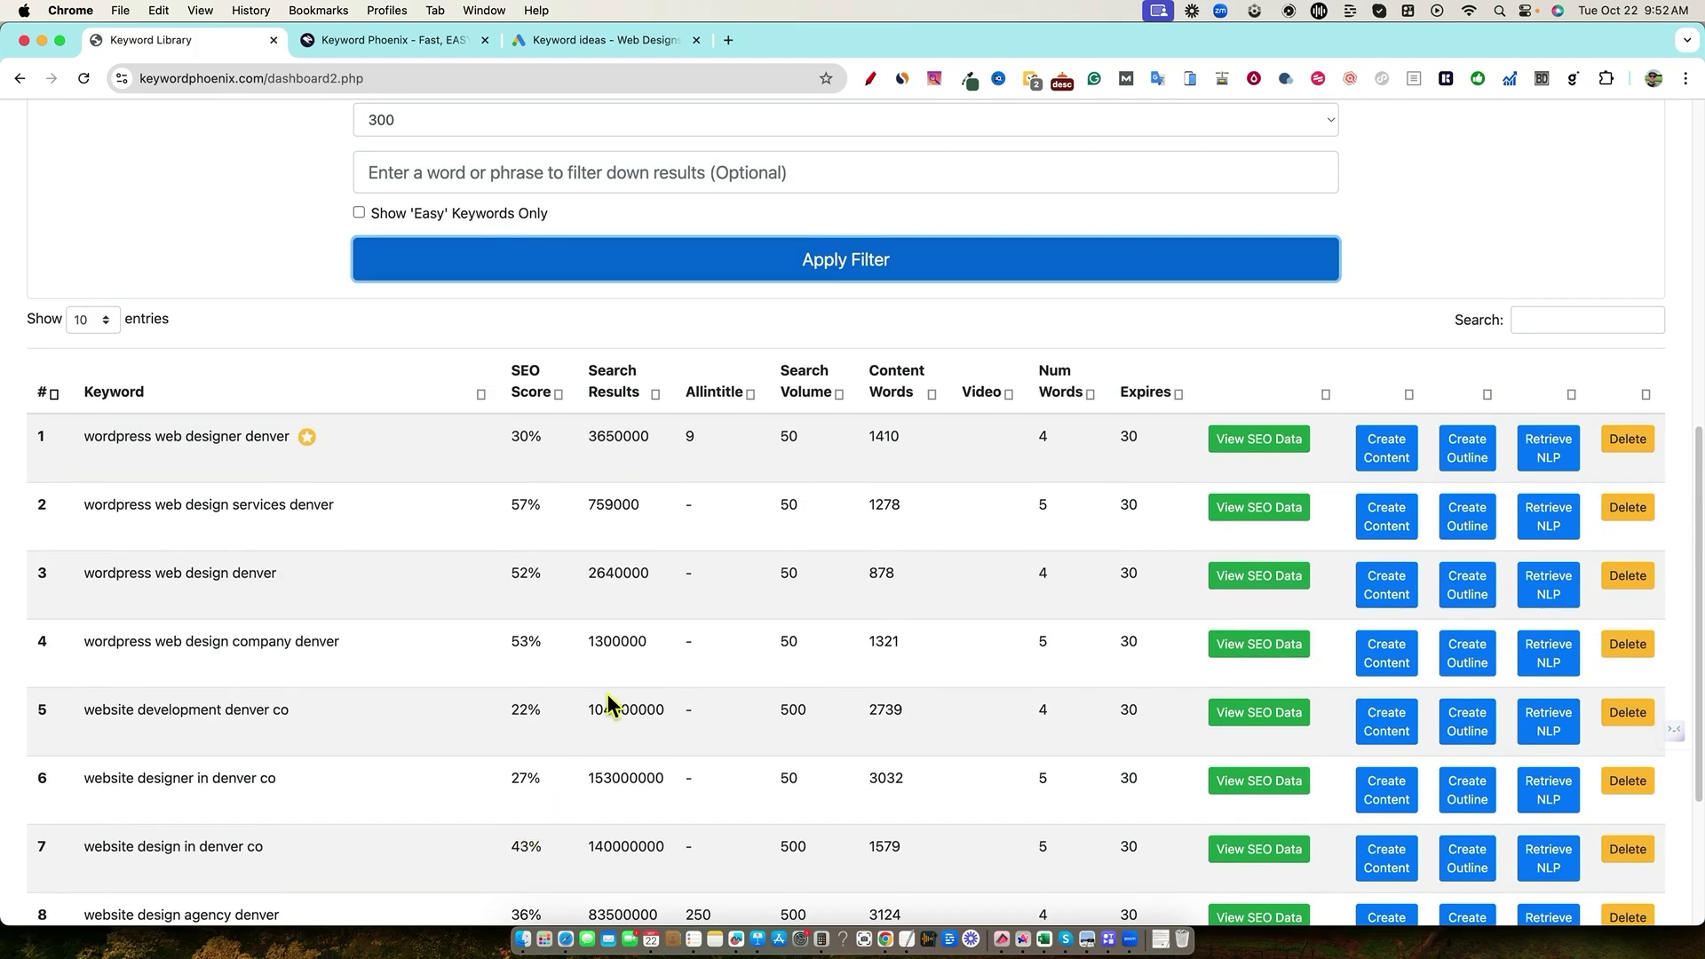
{"action": "scroll", "coordinate": [919, 638], "scroll_direction": "down", "scroll_amount": 1}
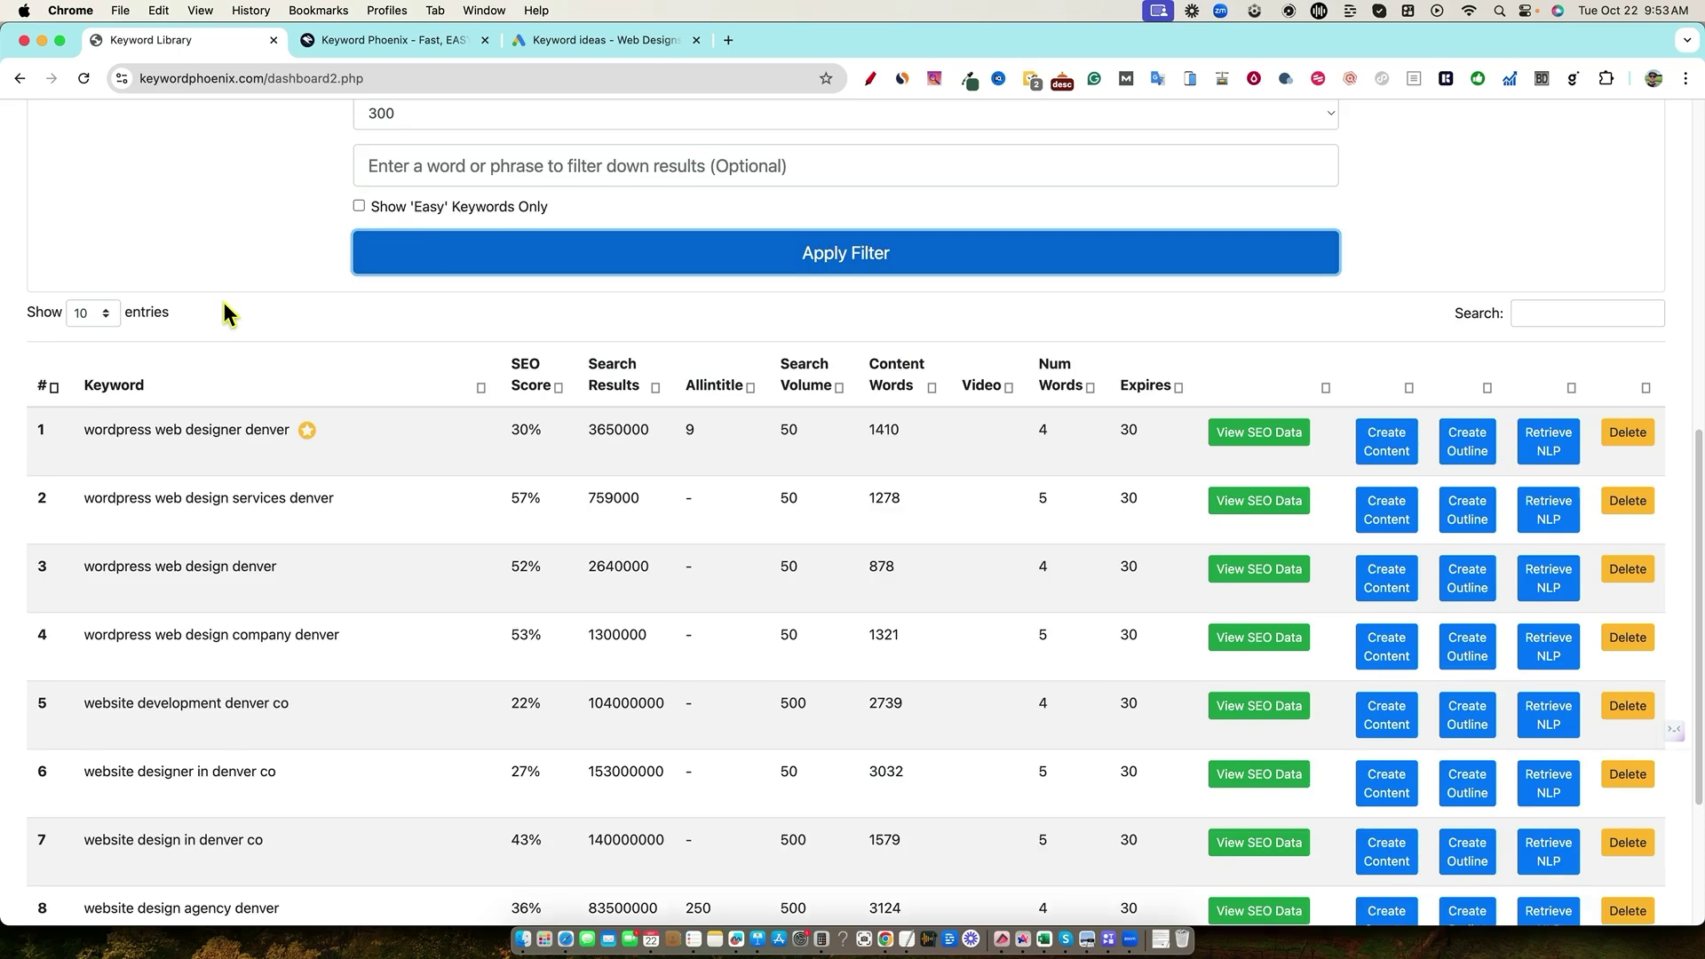
{"action": "scroll", "coordinate": [222, 302], "scroll_direction": "up", "scroll_amount": 2}
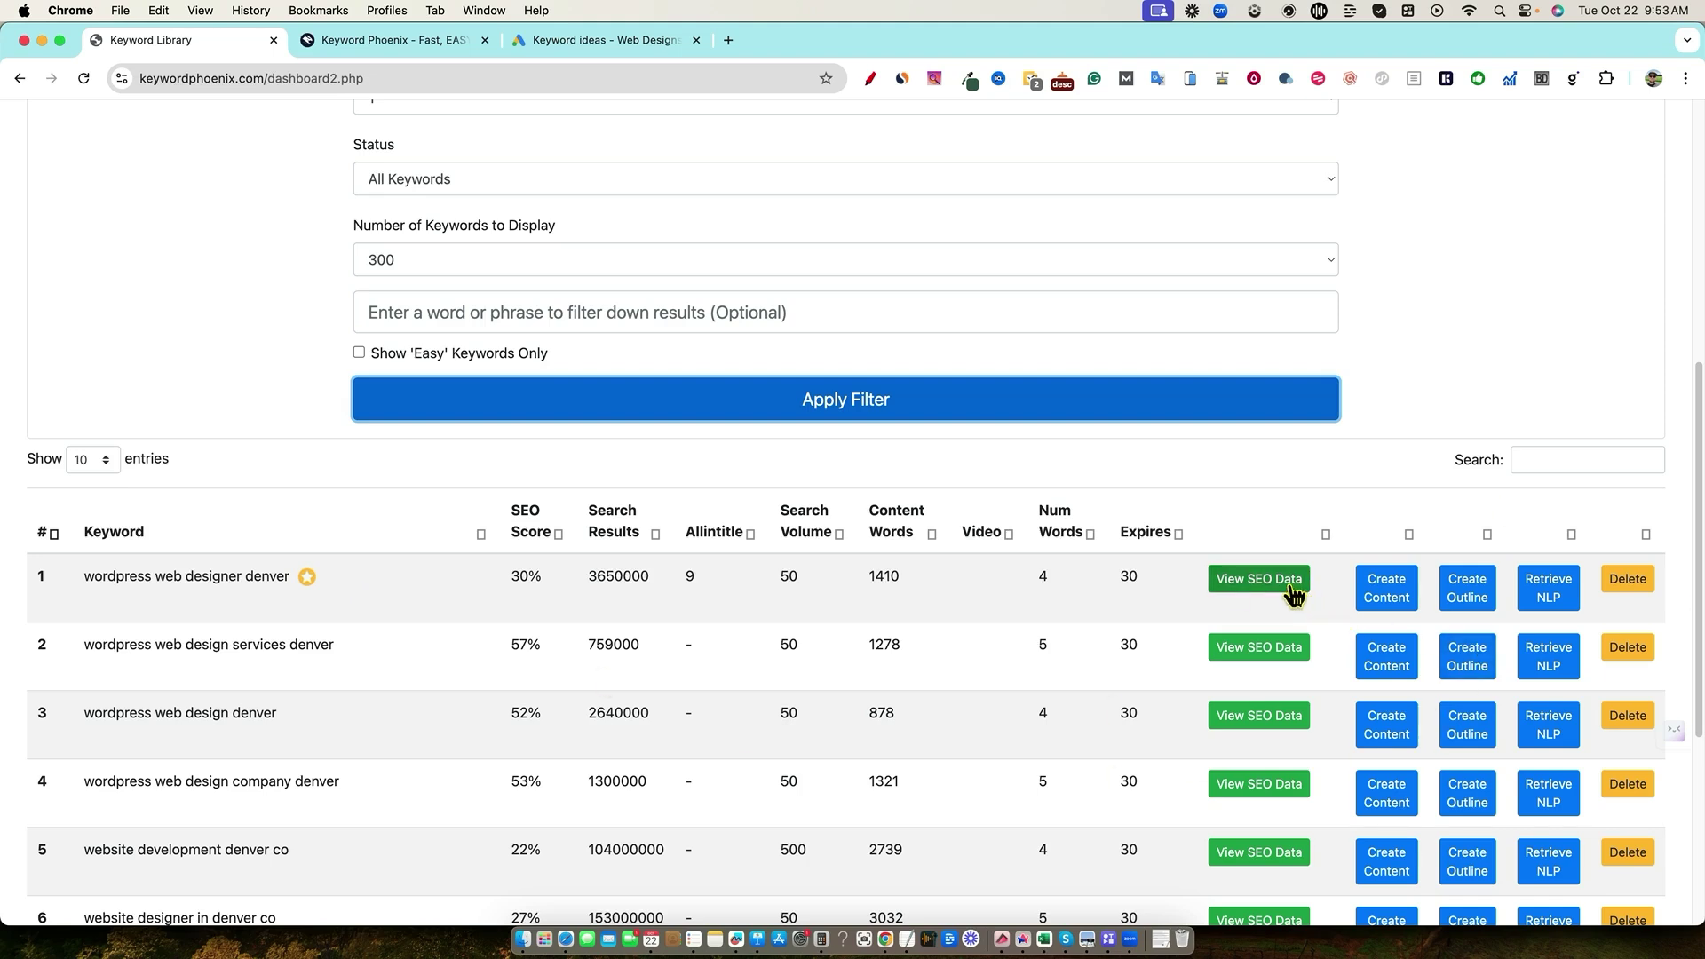
Keep the keyword Status filter at All Keywords
{"action": "scroll", "coordinate": [878, 620], "scroll_direction": "up", "scroll_amount": 4}
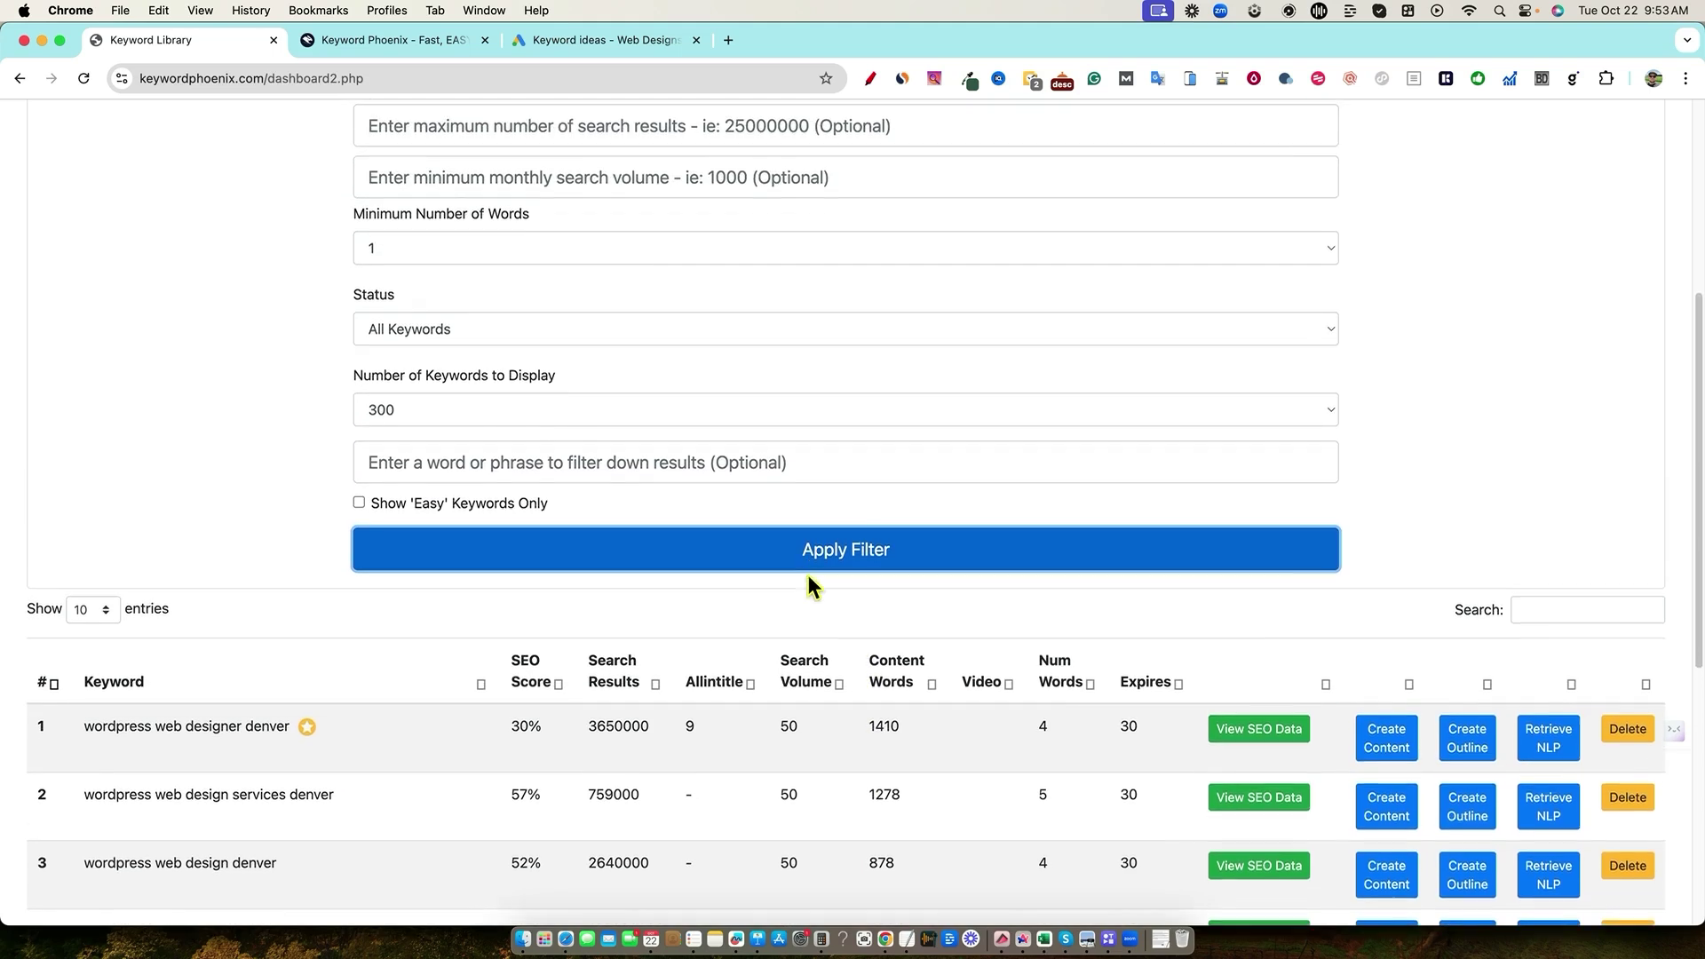
{"action": "left_click", "coordinate": [629, 336]}
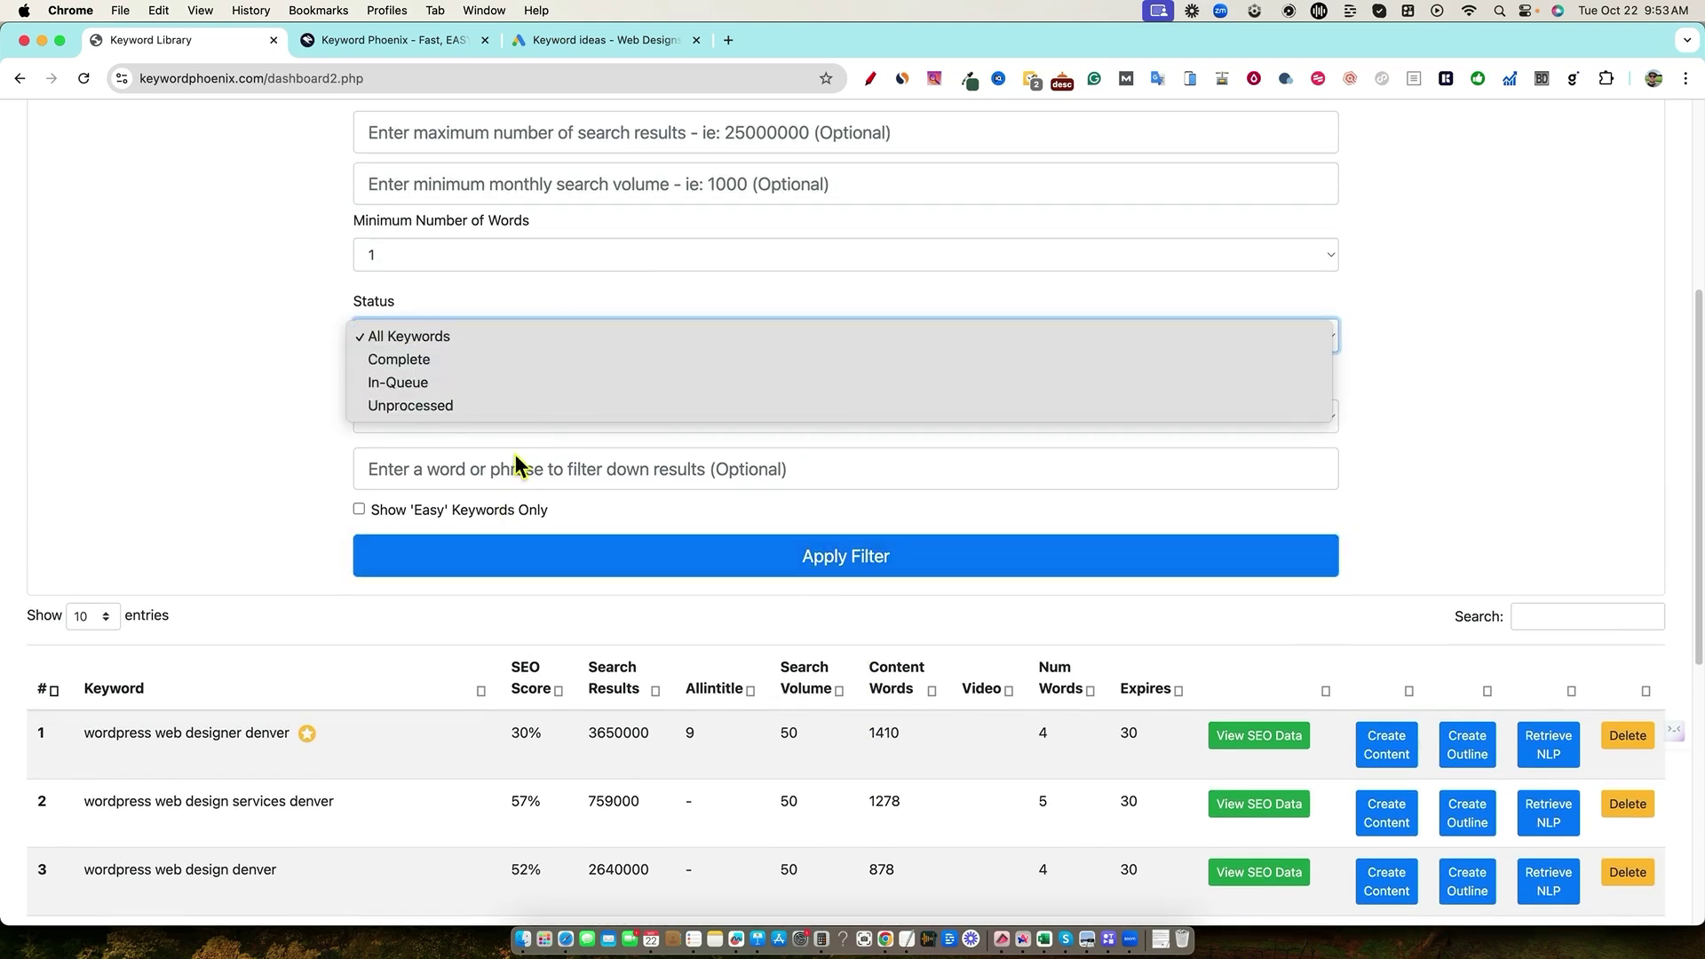
{"action": "left_click", "coordinate": [476, 514]}
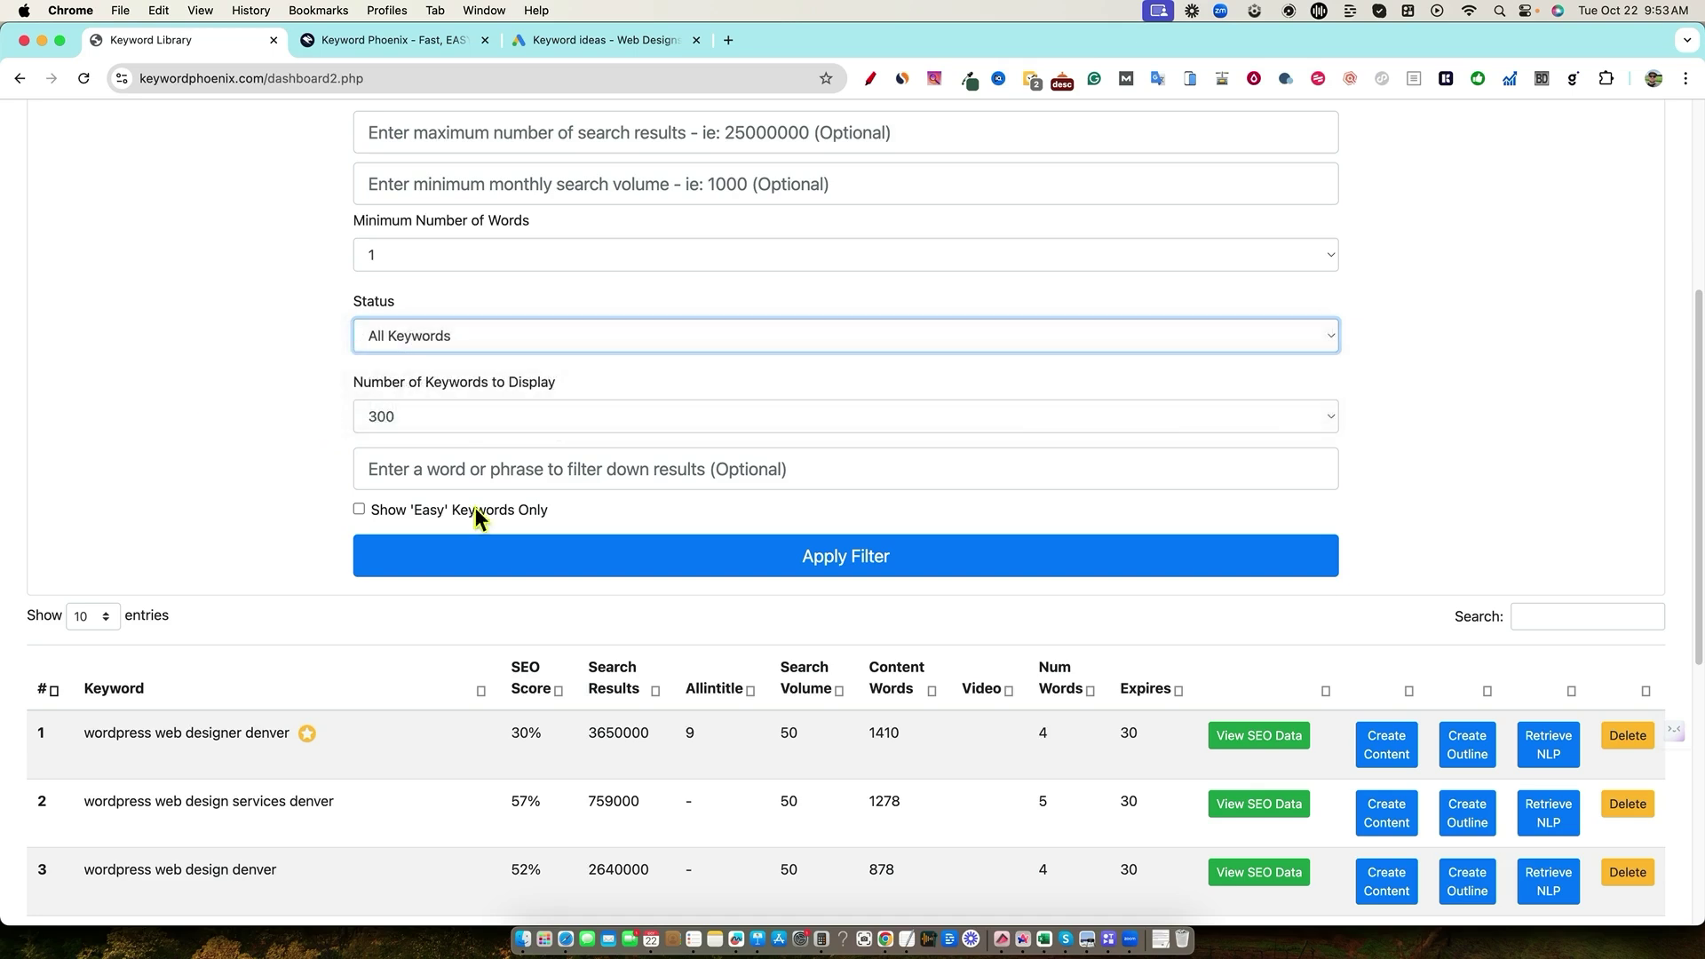
{"action": "scroll", "coordinate": [622, 577], "scroll_direction": "up", "scroll_amount": 6}
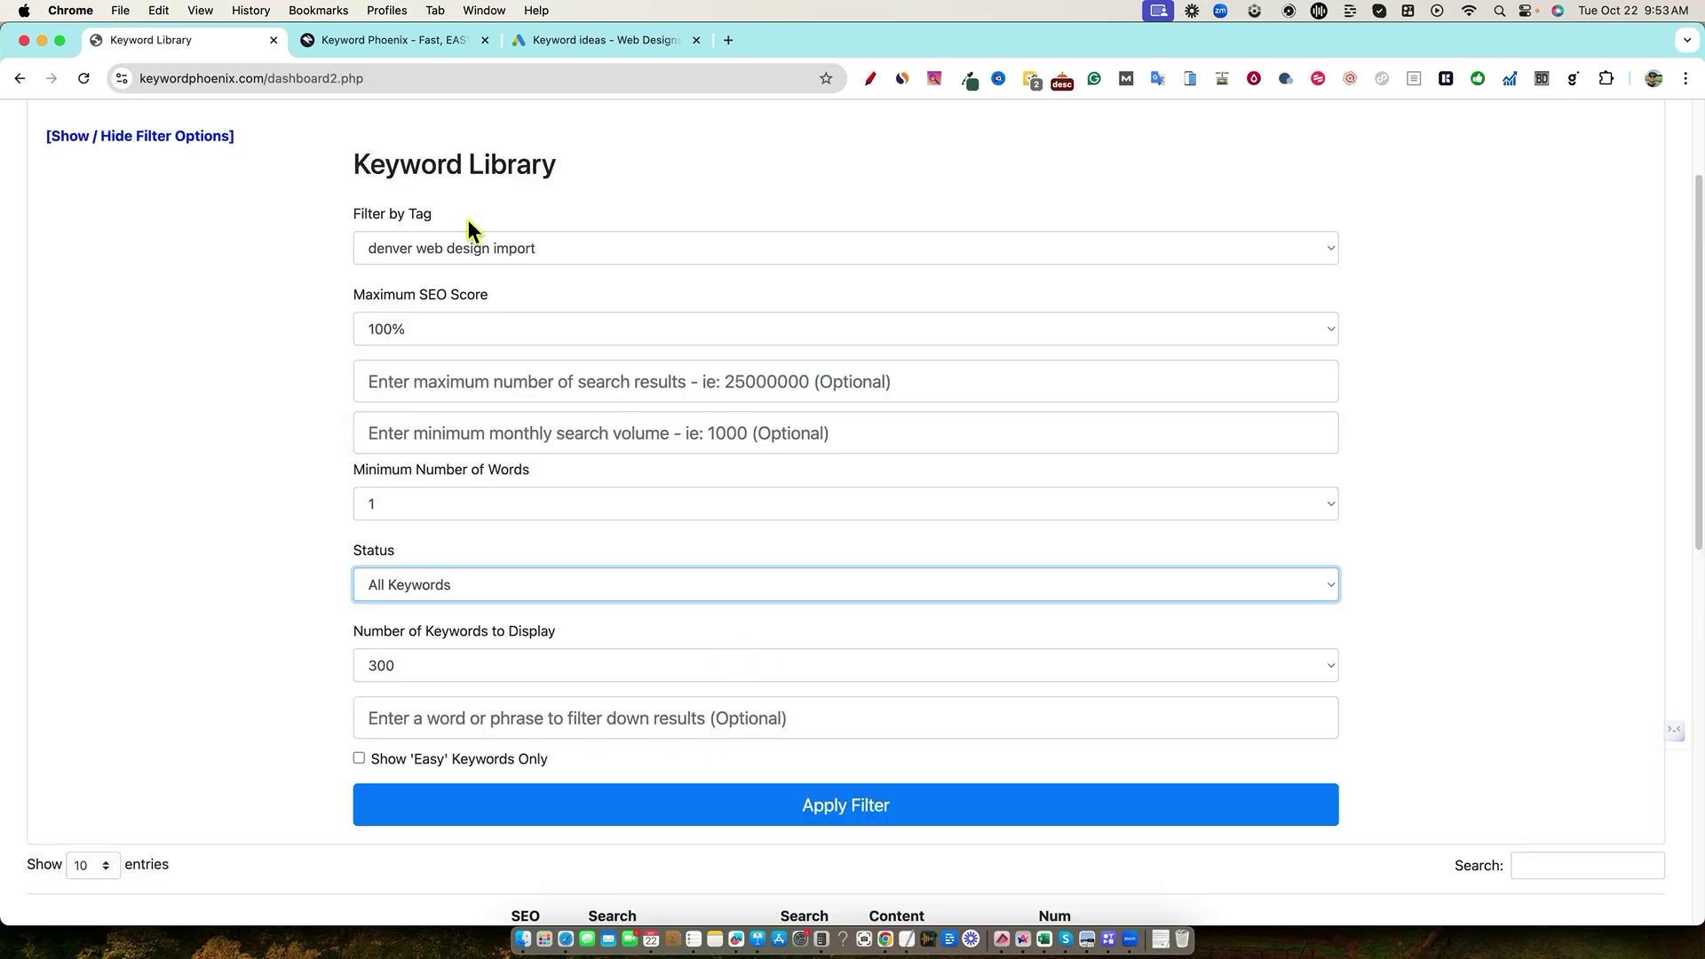
{"action": "scroll", "coordinate": [499, 387], "scroll_direction": "down", "scroll_amount": 5}
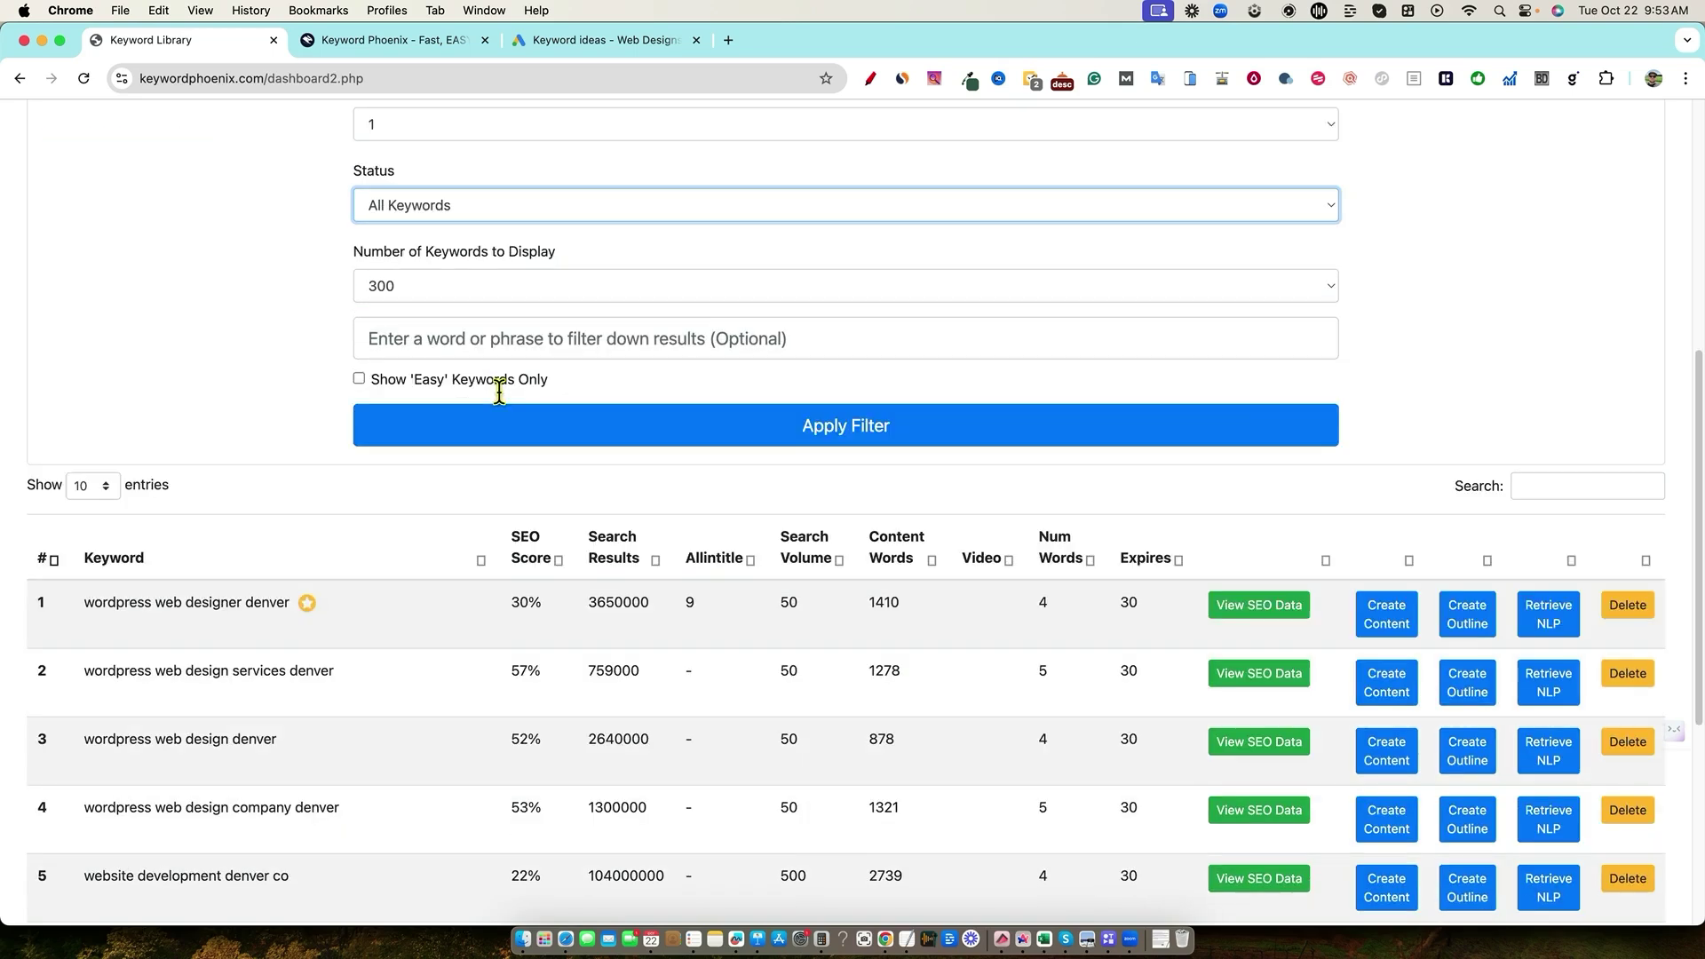
{"action": "scroll", "coordinate": [508, 429], "scroll_direction": "up", "scroll_amount": 3}
Set Minimum Number of Words to 4 and apply, leaving 72 keywords
{"action": "left_click", "coordinate": [450, 380]}
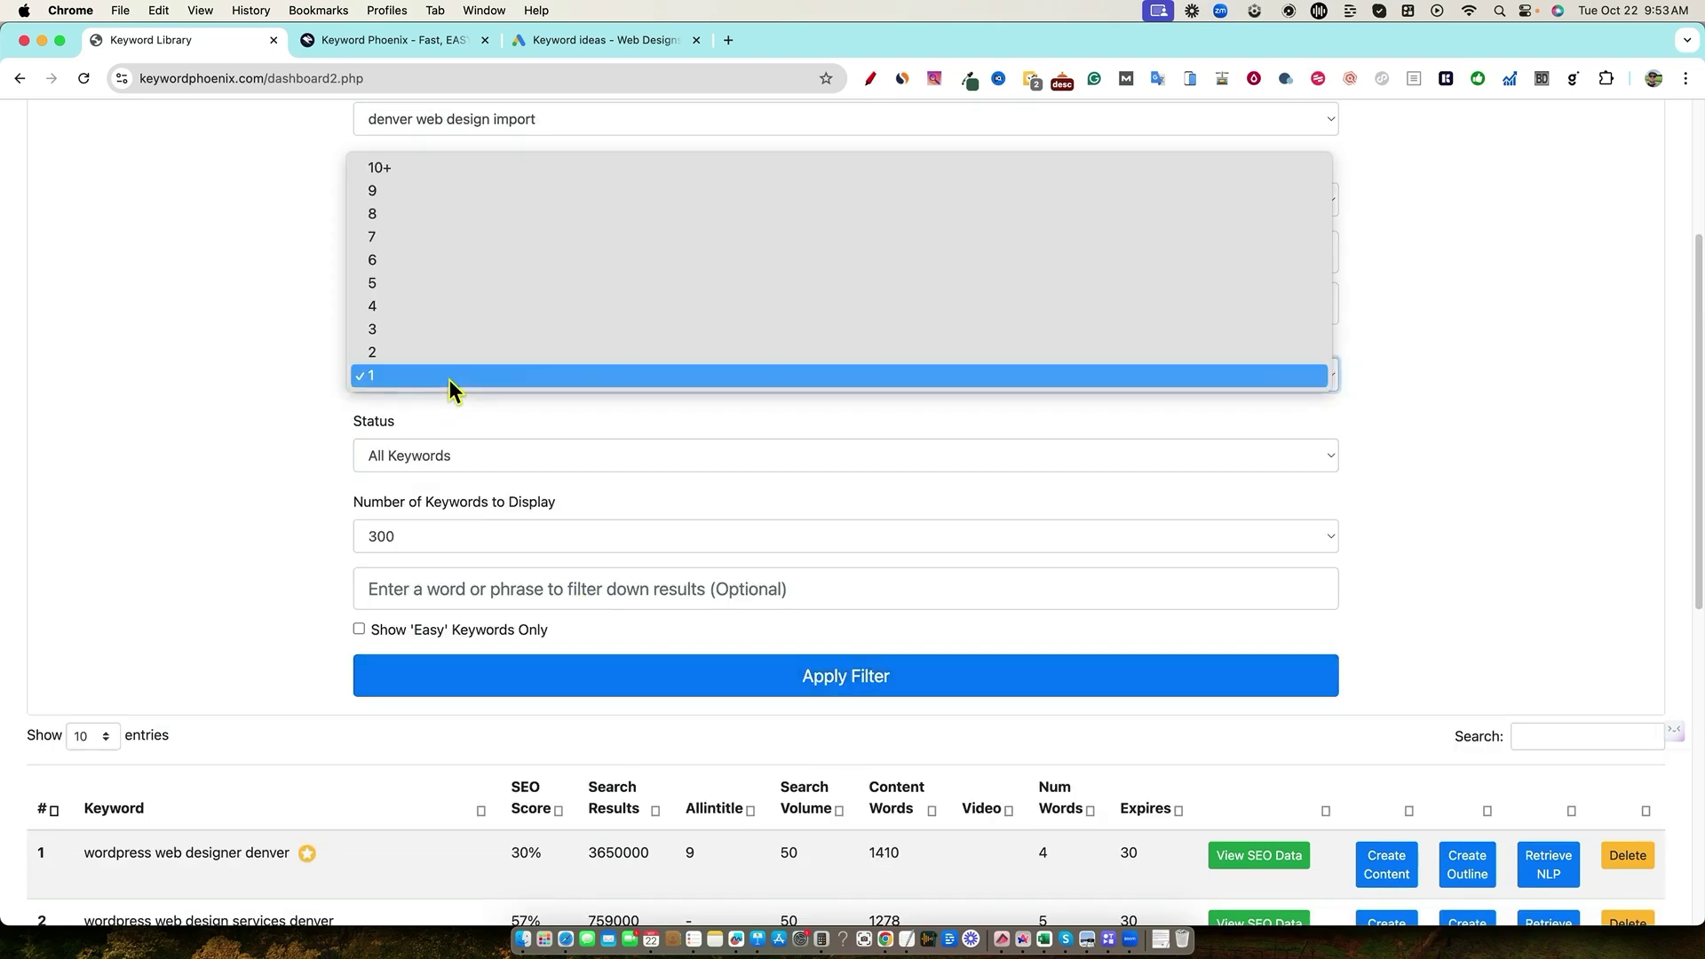
{"action": "left_click", "coordinate": [532, 306]}
{"action": "left_click", "coordinate": [695, 693]}
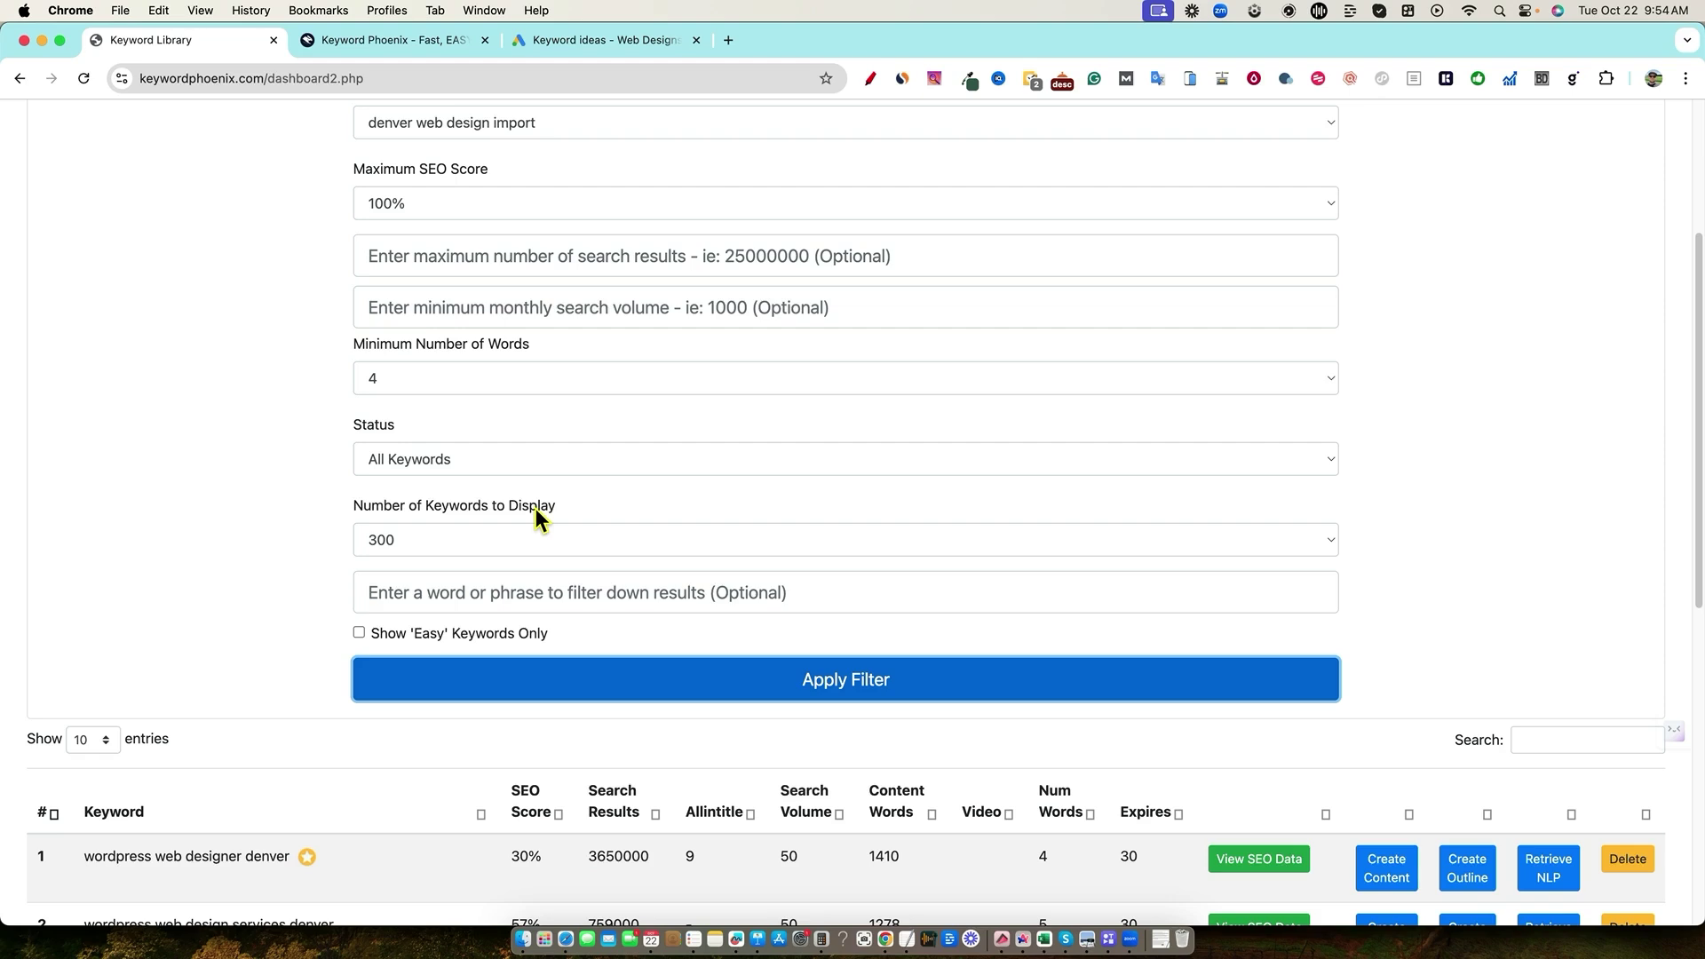
{"action": "scroll", "coordinate": [535, 510], "scroll_direction": "down", "scroll_amount": 1}
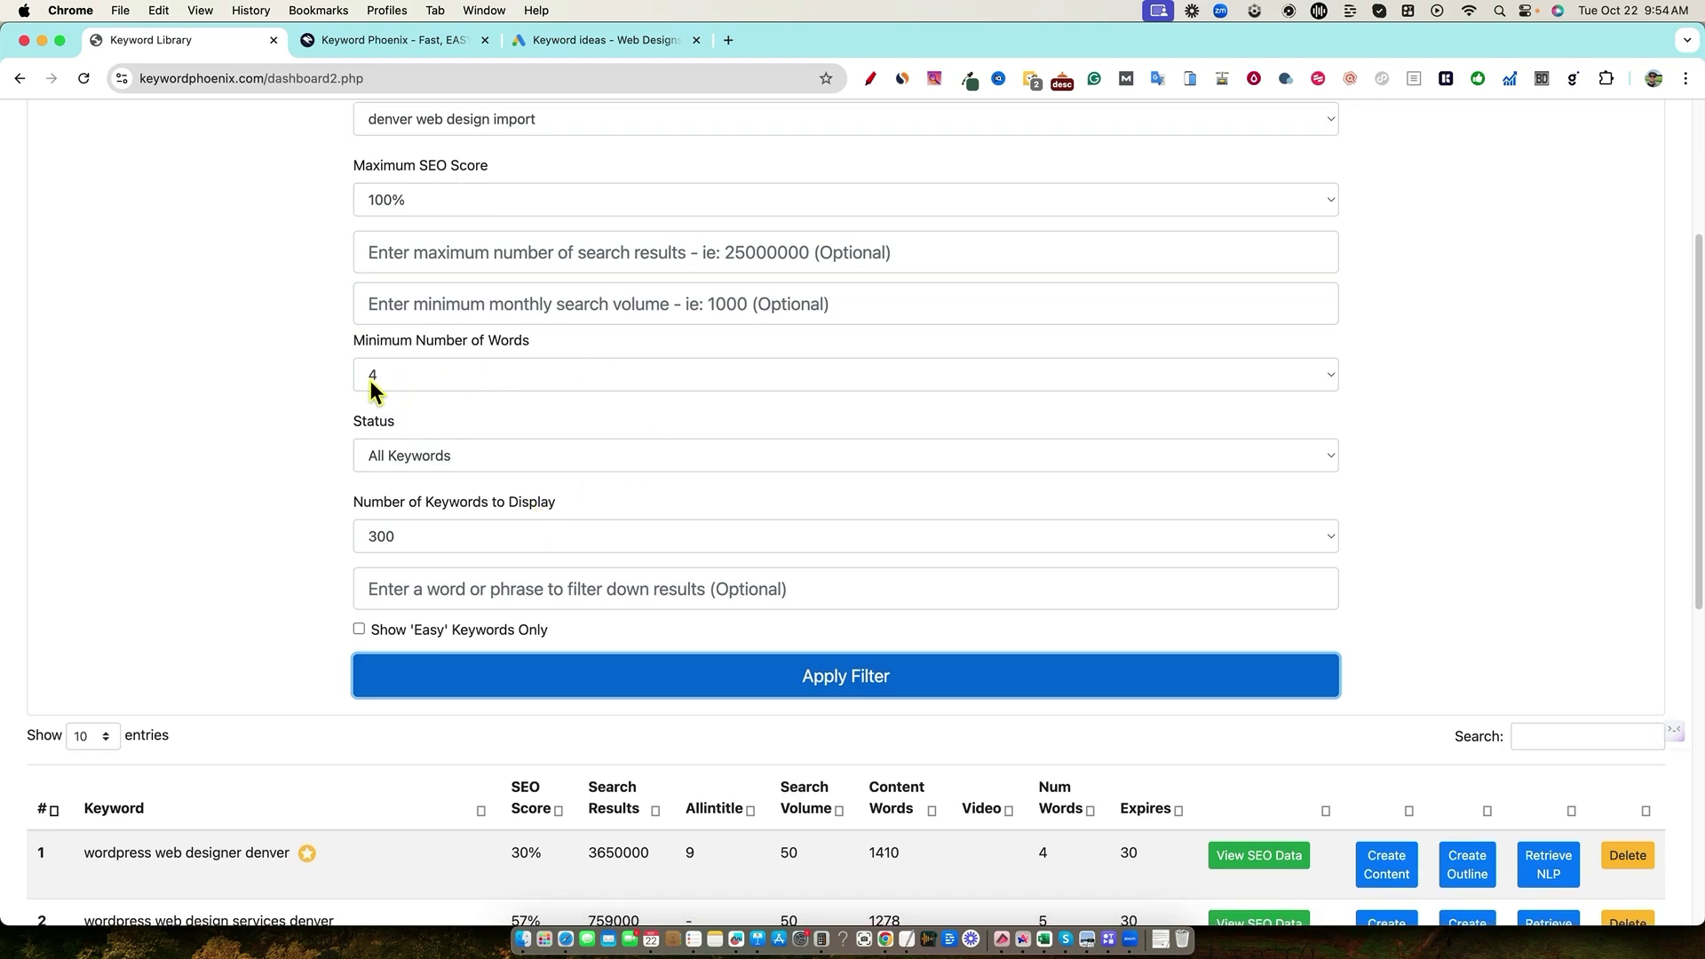
{"action": "left_click", "coordinate": [669, 373]}
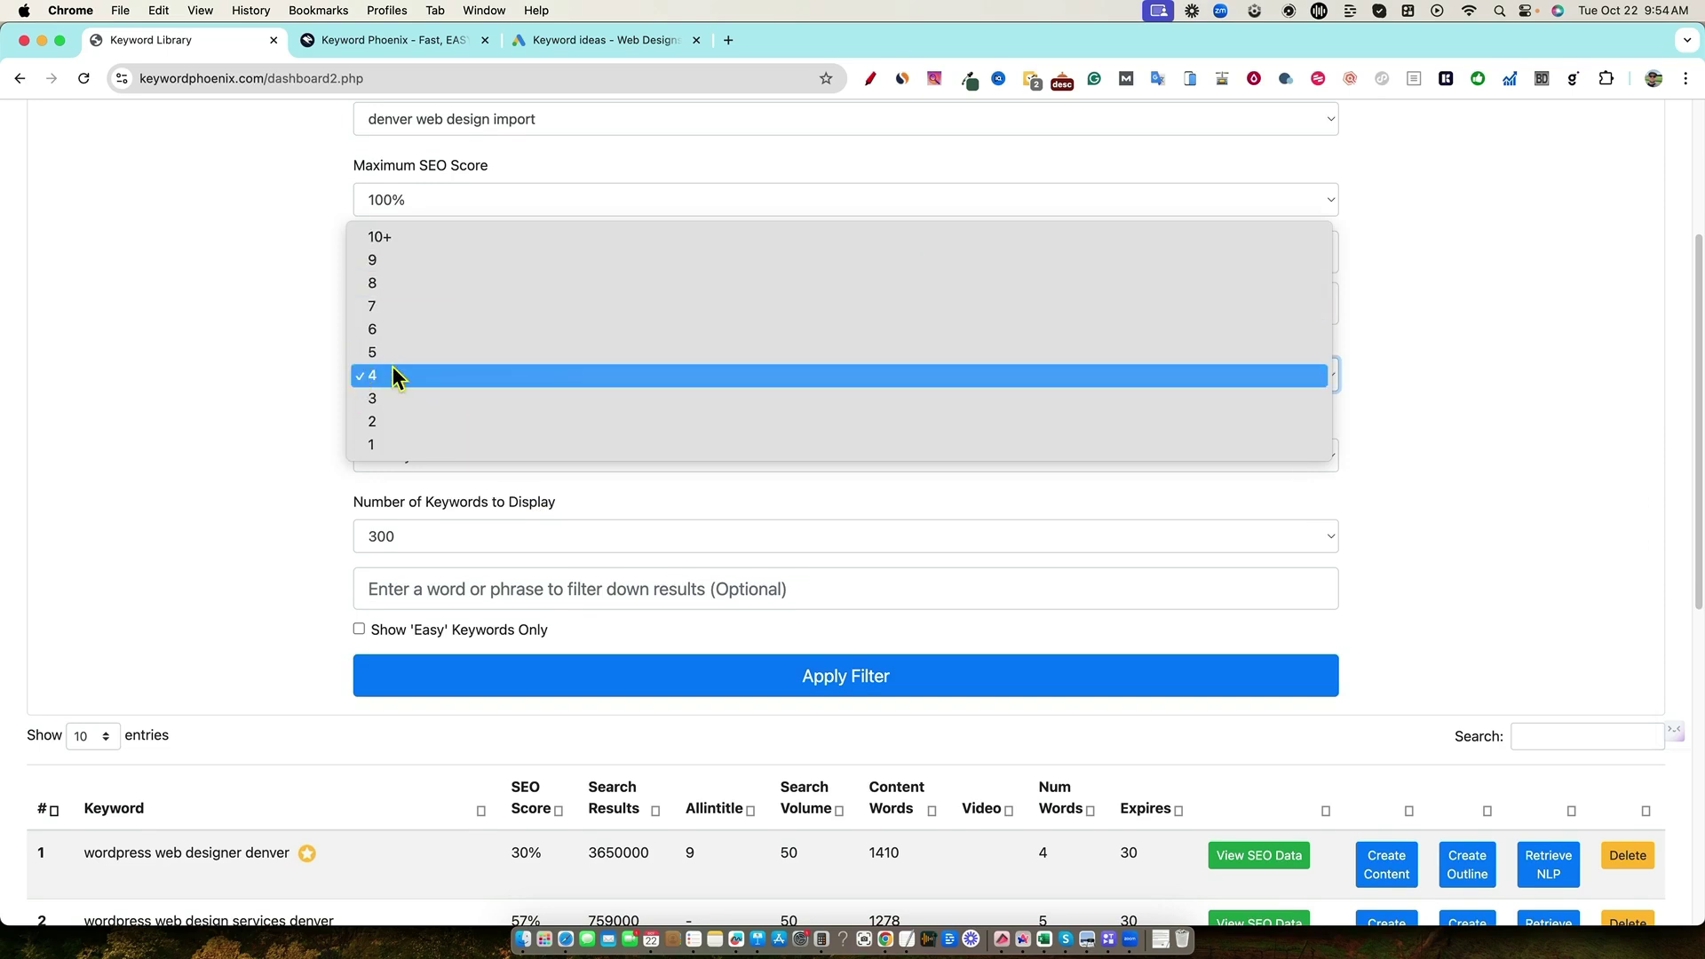
{"action": "left_click", "coordinate": [289, 388]}
{"action": "scroll", "coordinate": [460, 495], "scroll_direction": "down", "scroll_amount": 15}
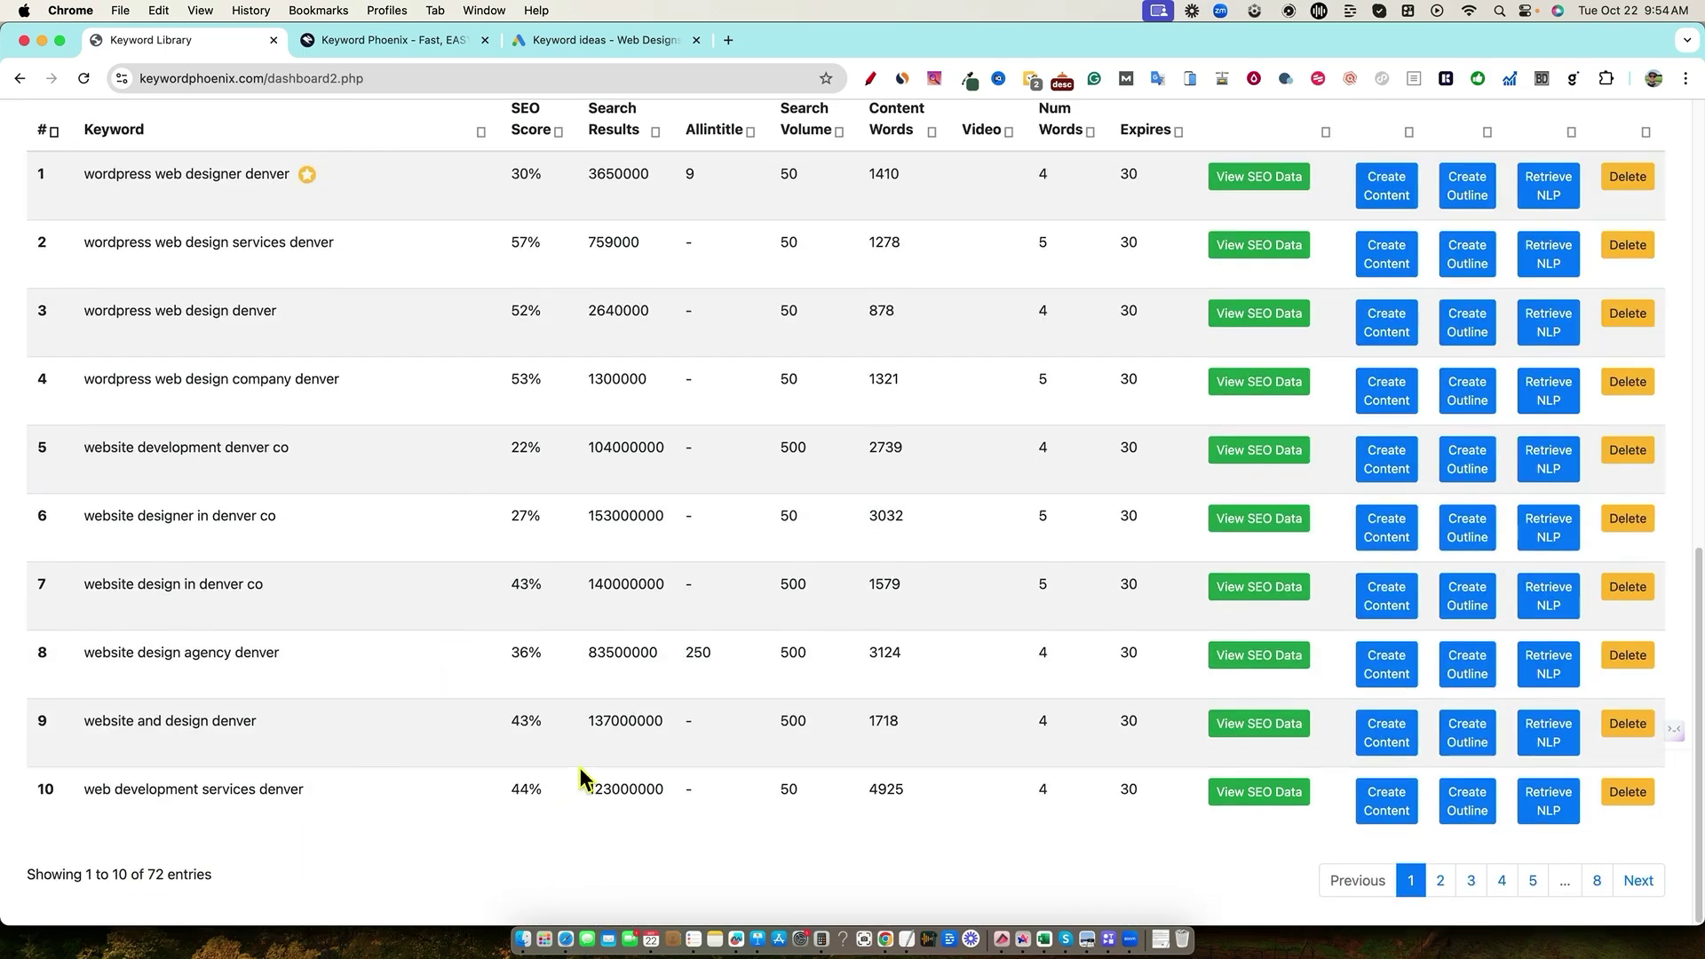
{"action": "scroll", "coordinate": [639, 723], "scroll_direction": "up", "scroll_amount": 3}
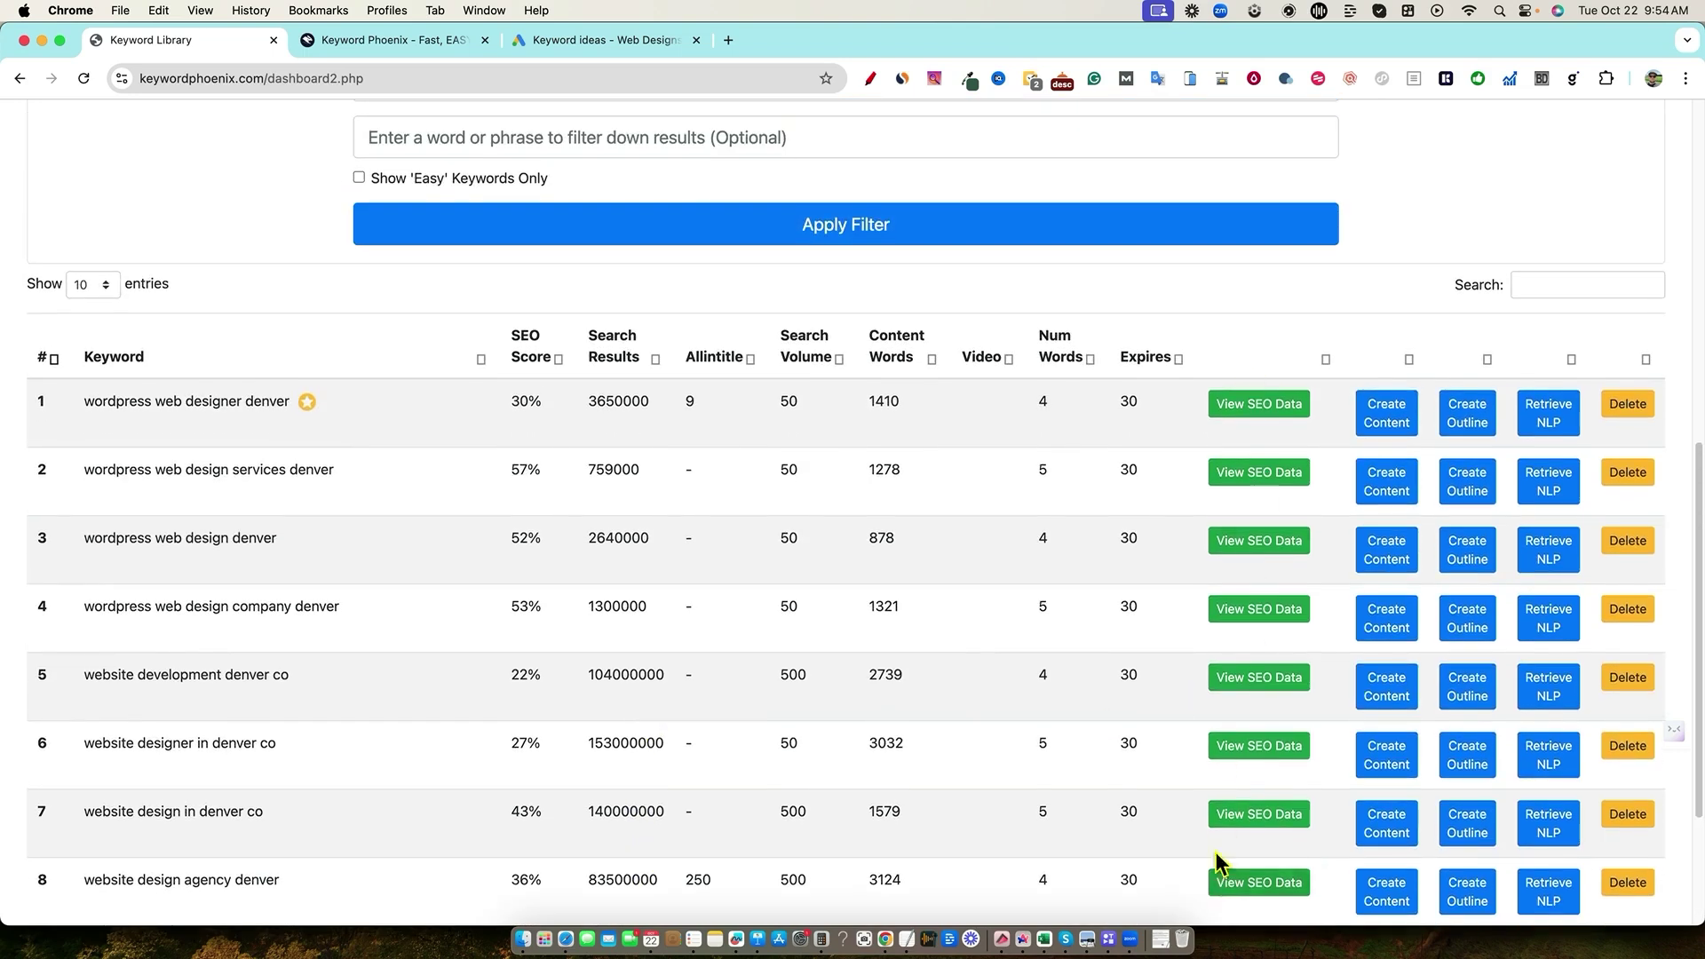
{"action": "scroll", "coordinate": [677, 609], "scroll_direction": "up", "scroll_amount": 1}
{"action": "scroll", "coordinate": [725, 635], "scroll_direction": "up", "scroll_amount": 1}
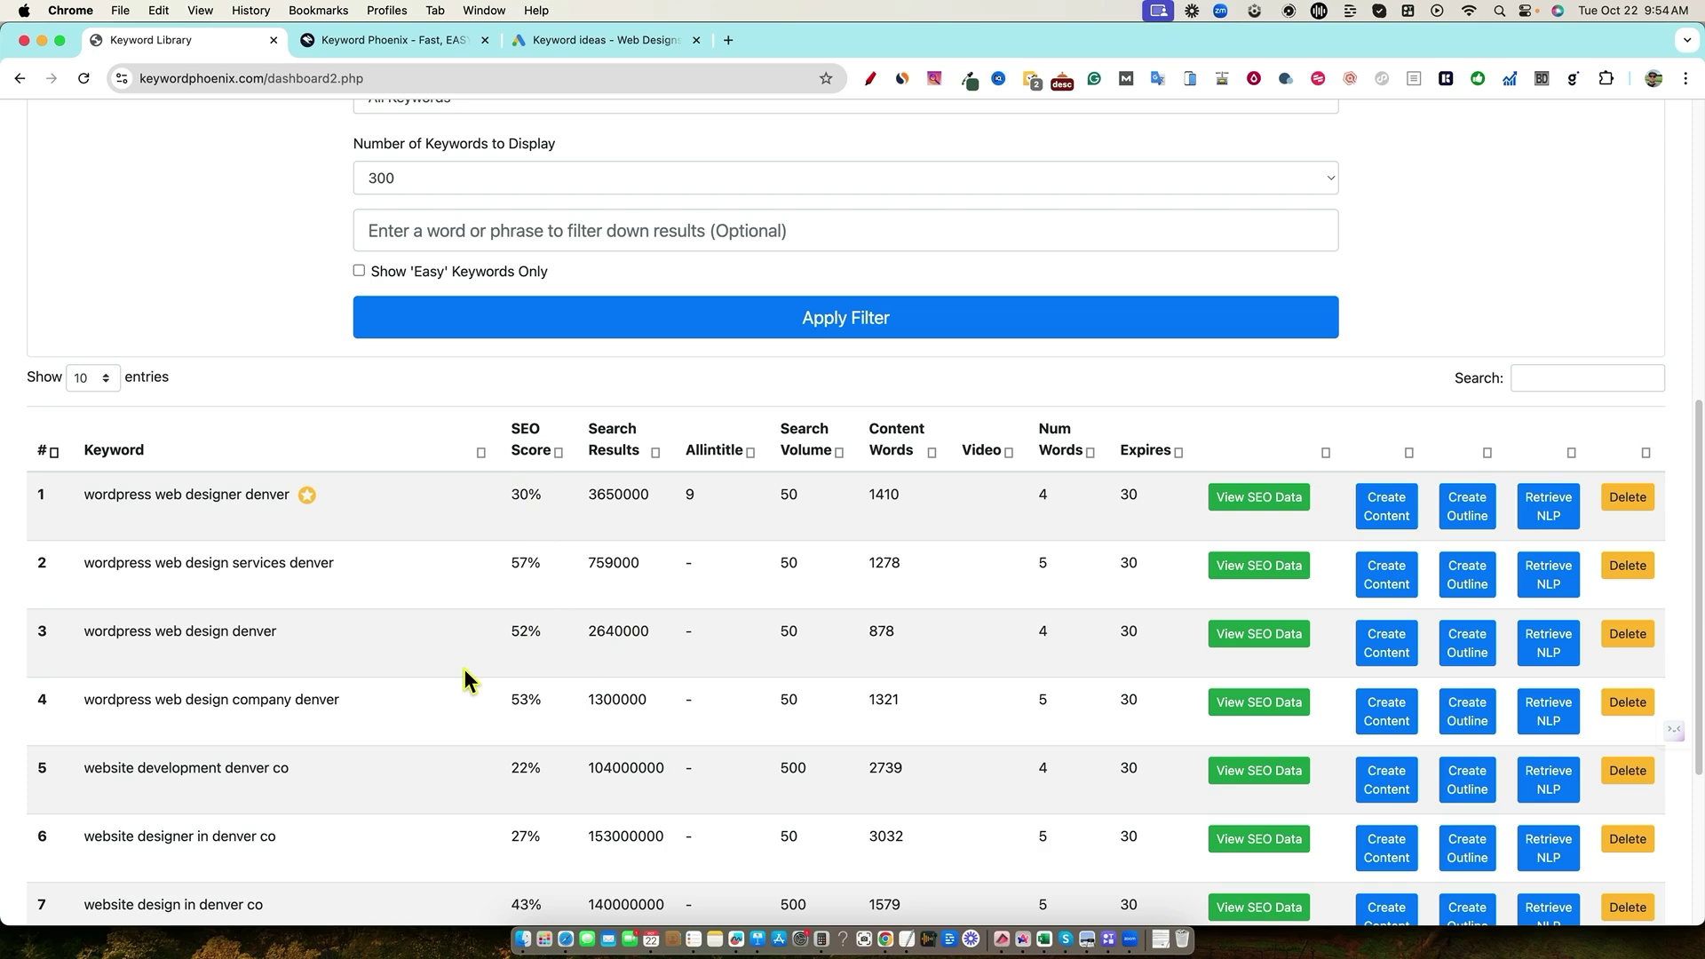
{"action": "scroll", "coordinate": [520, 695], "scroll_direction": "up", "scroll_amount": 1}
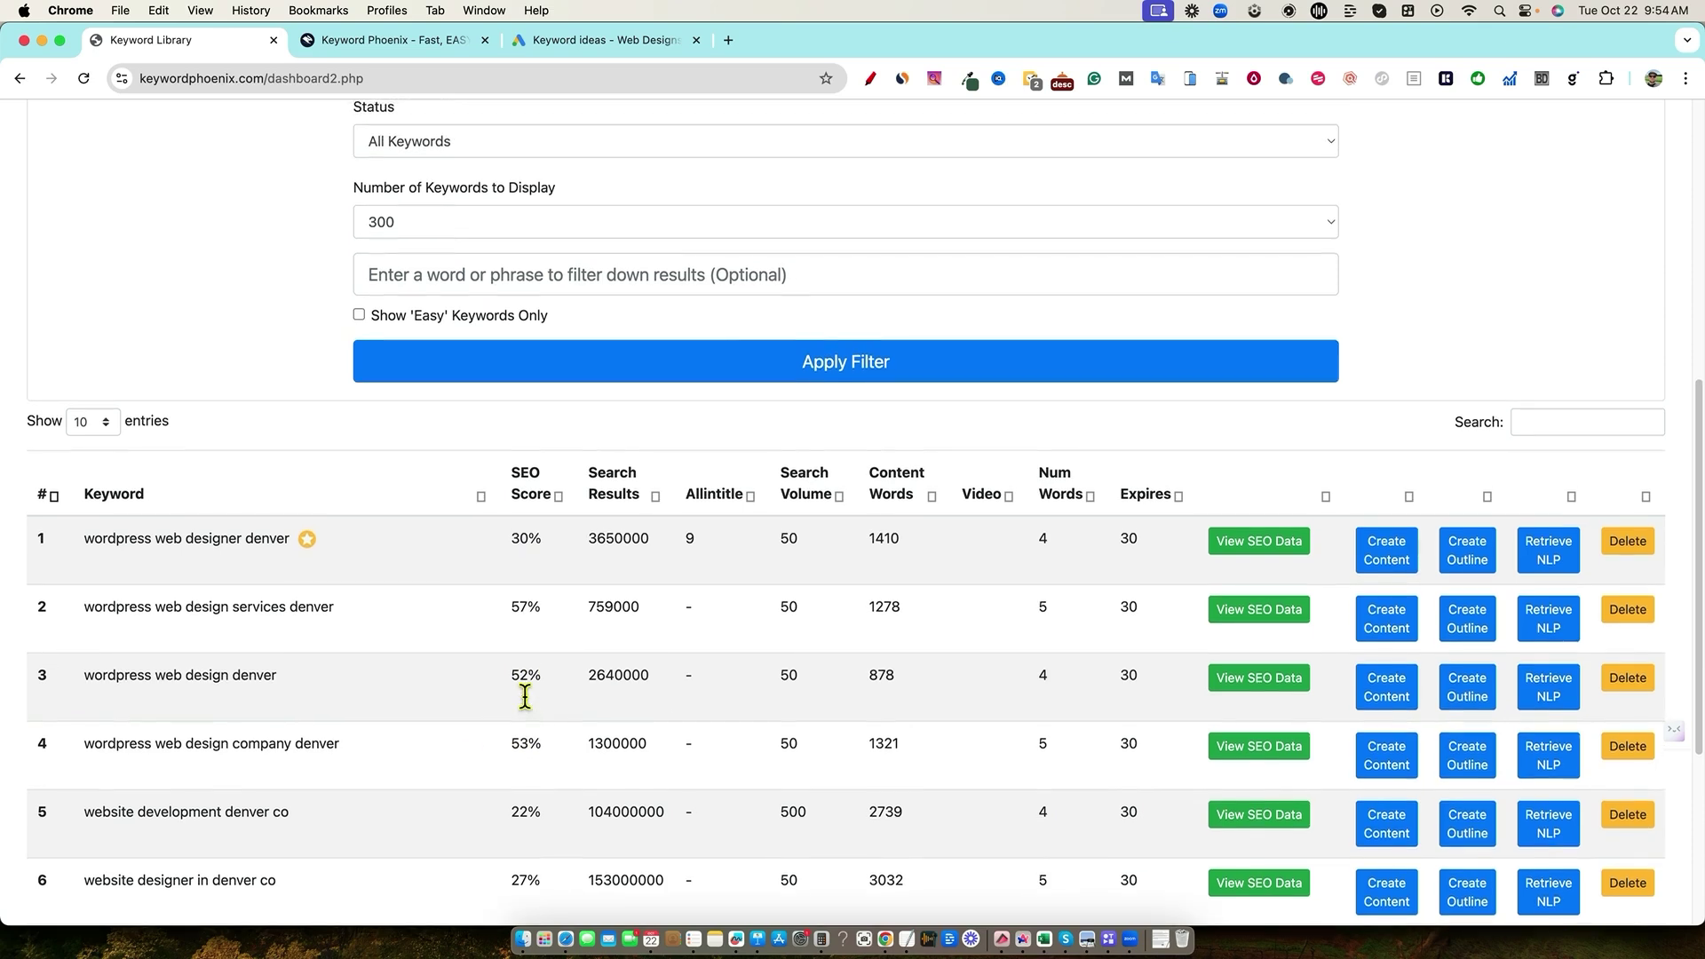
{"action": "scroll", "coordinate": [519, 702], "scroll_direction": "down", "scroll_amount": 1}
{"action": "scroll", "coordinate": [513, 735], "scroll_direction": "down", "scroll_amount": 1}
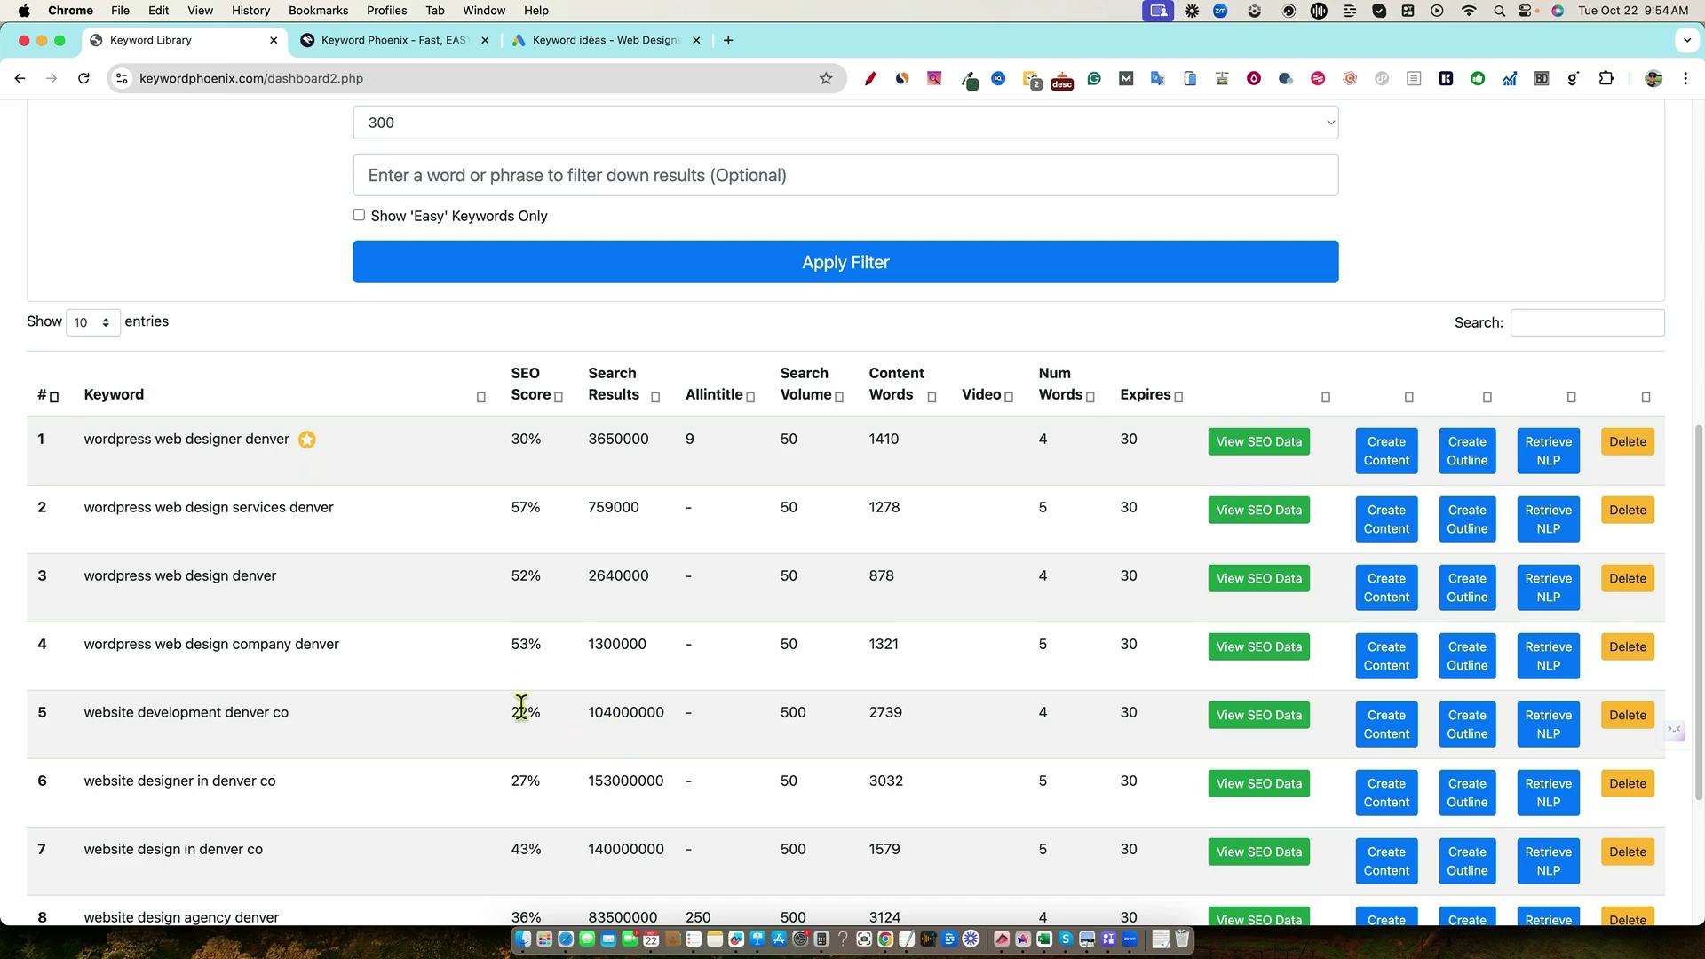
{"action": "left_click_drag", "start_coordinate": [513, 713], "coordinate": [544, 713]}
{"action": "left_click_drag", "start_coordinate": [655, 713], "coordinate": [583, 716]}
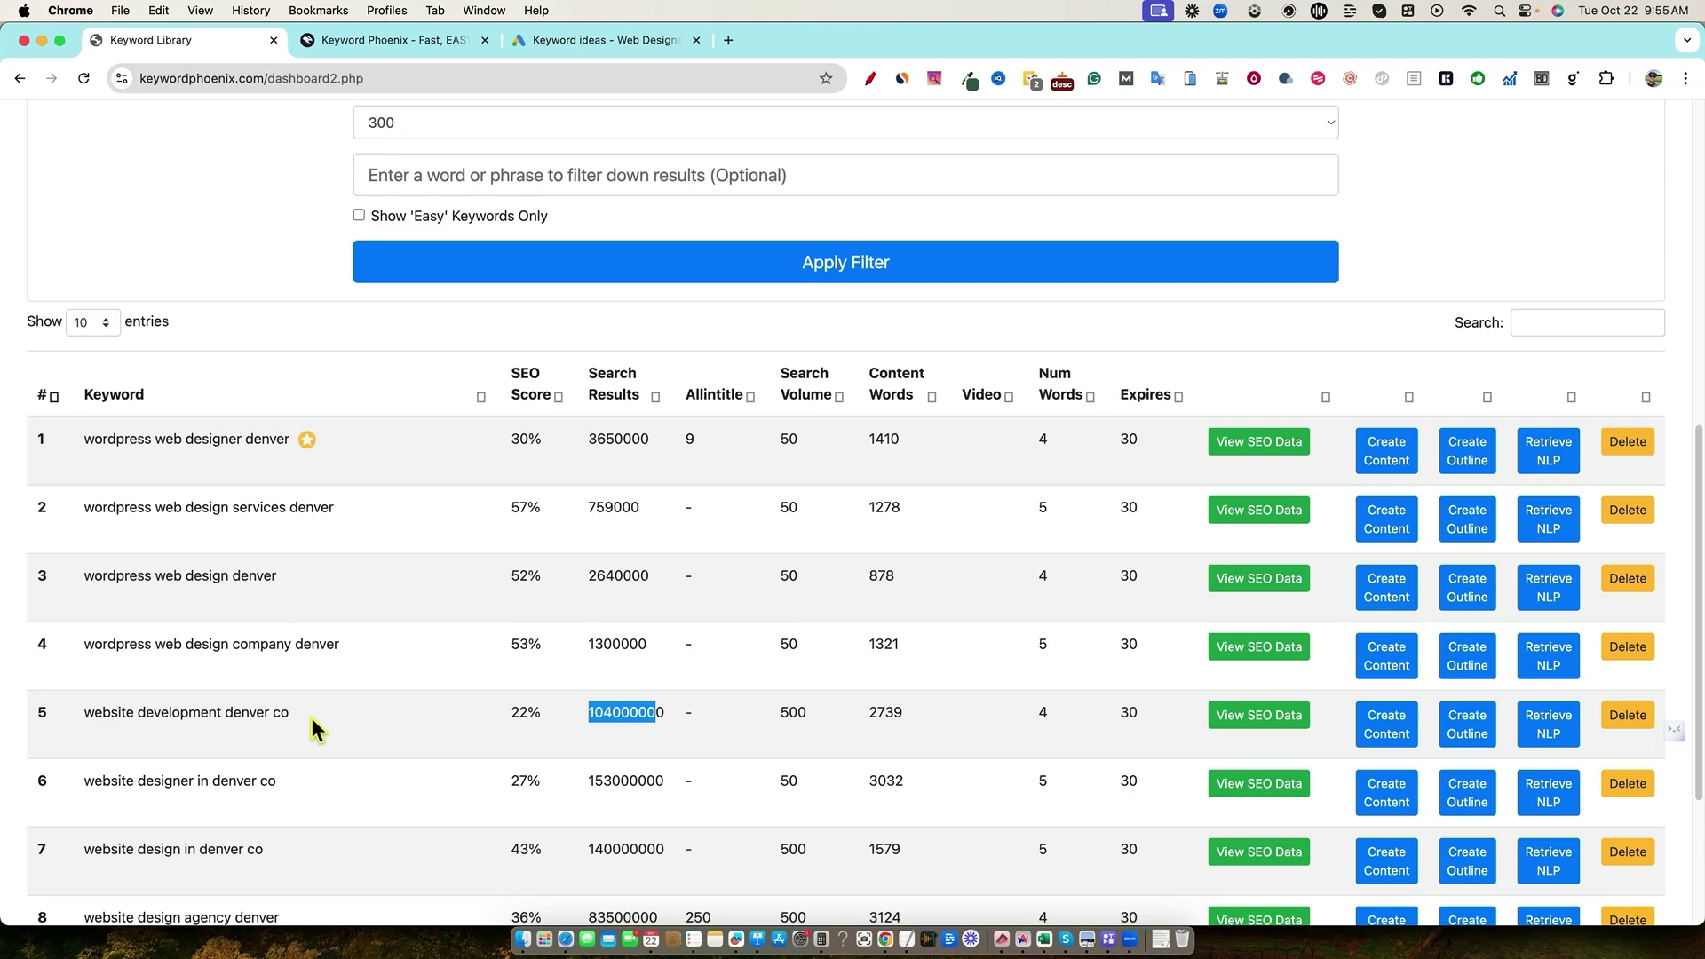
{"action": "scroll", "coordinate": [316, 736], "scroll_direction": "up", "scroll_amount": 3}
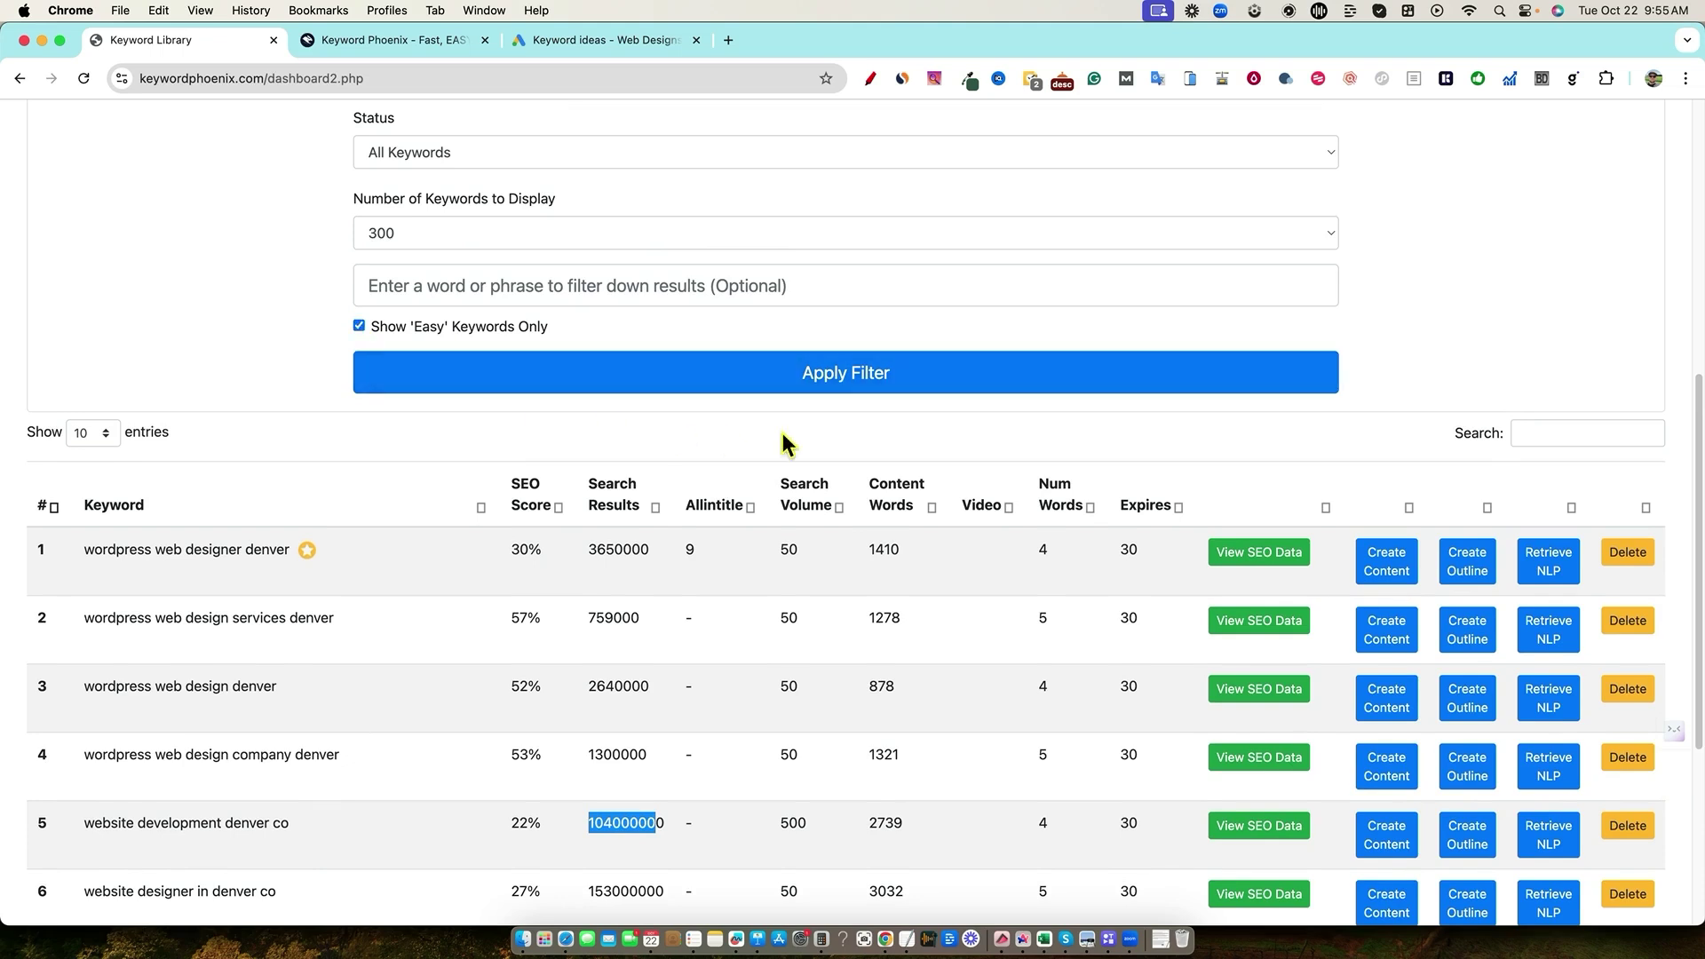
Apply the Easy-keywords-only filter and review the nine rows, noting row 1's Allintitle value 9
{"action": "left_click", "coordinate": [839, 380]}
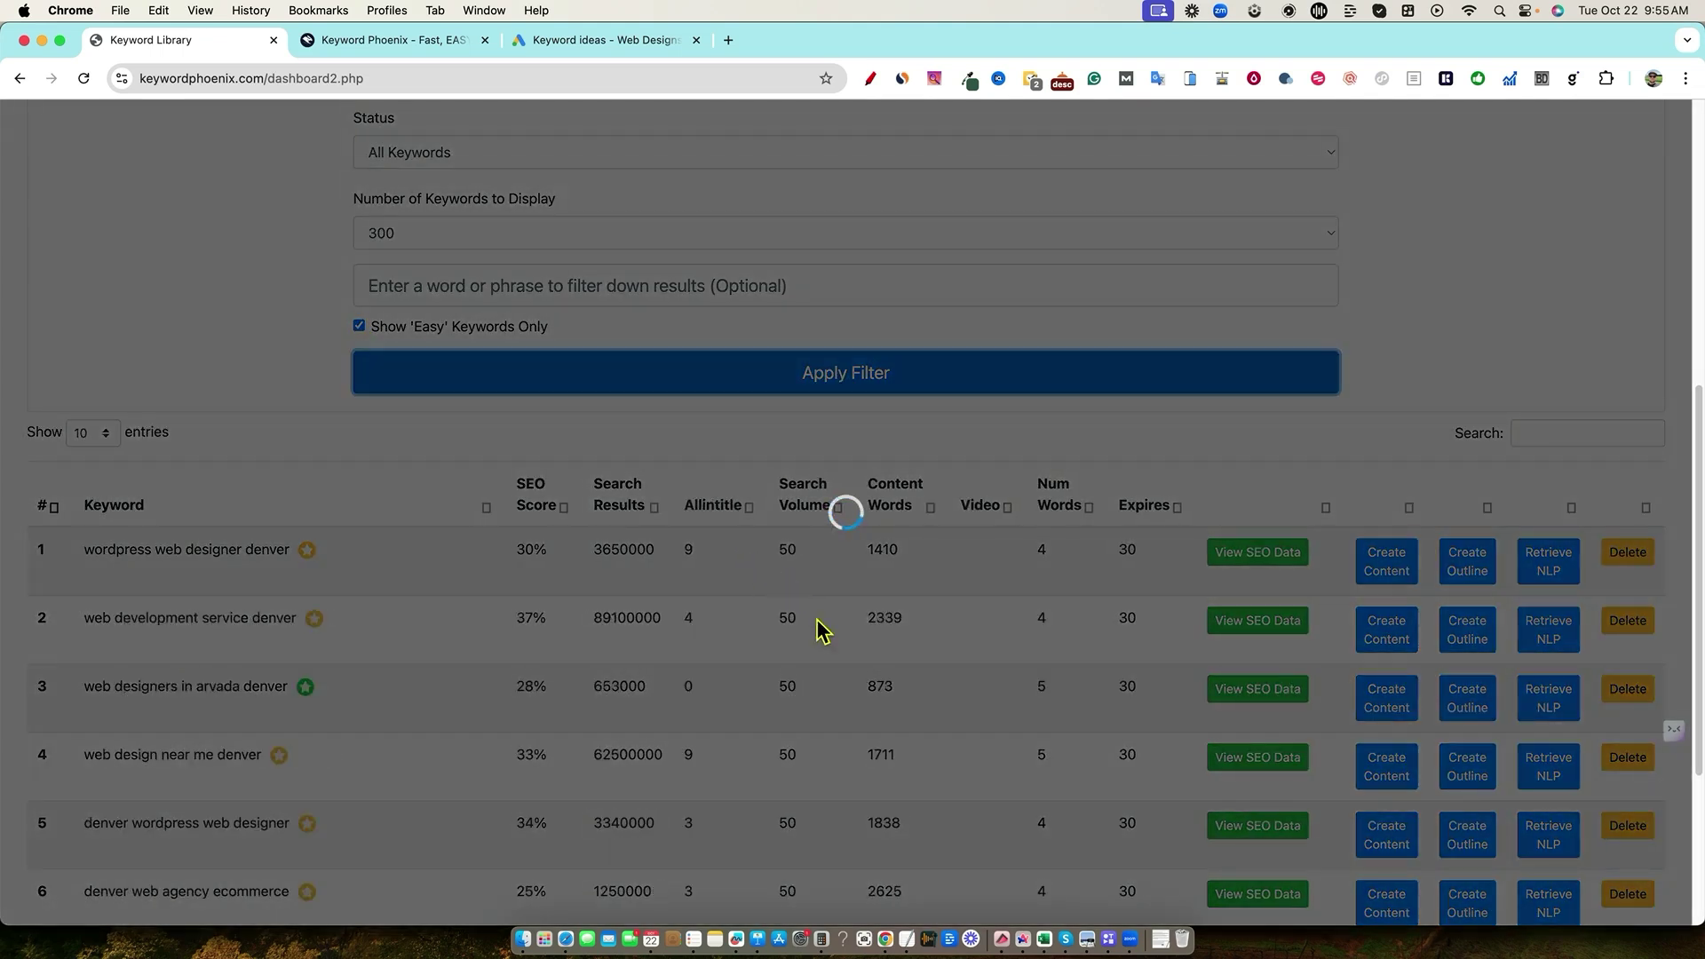
{"action": "scroll", "coordinate": [613, 840], "scroll_direction": "up", "scroll_amount": 2}
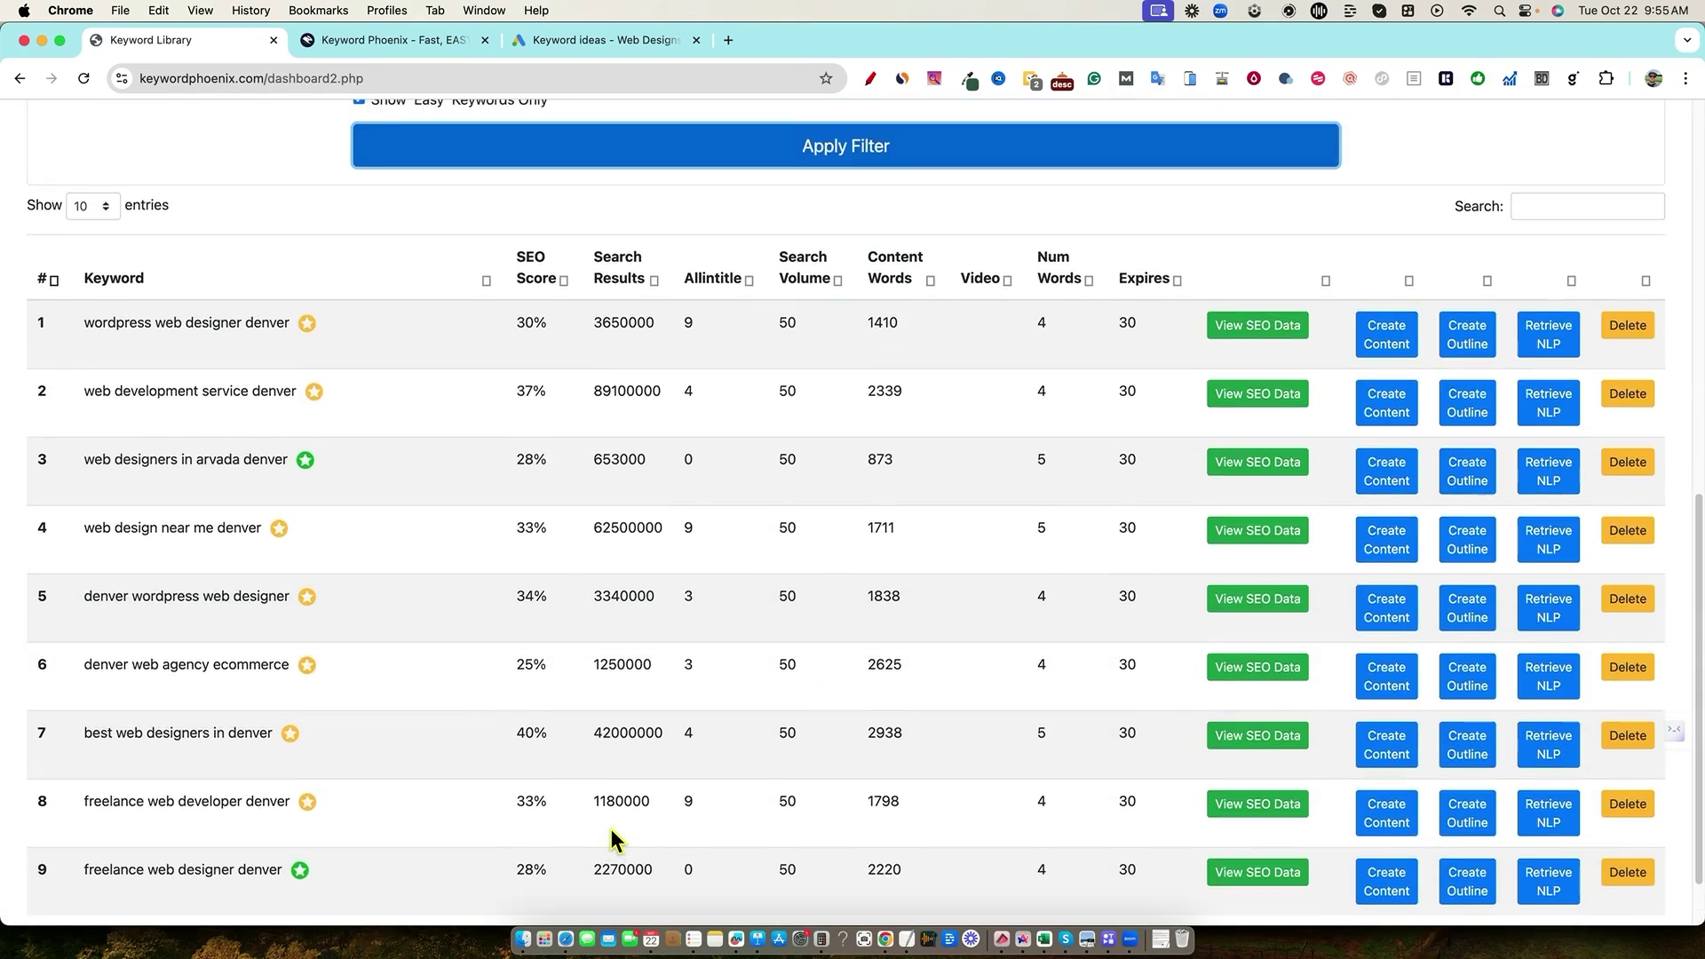
{"action": "scroll", "coordinate": [668, 813], "scroll_direction": "down", "scroll_amount": 1}
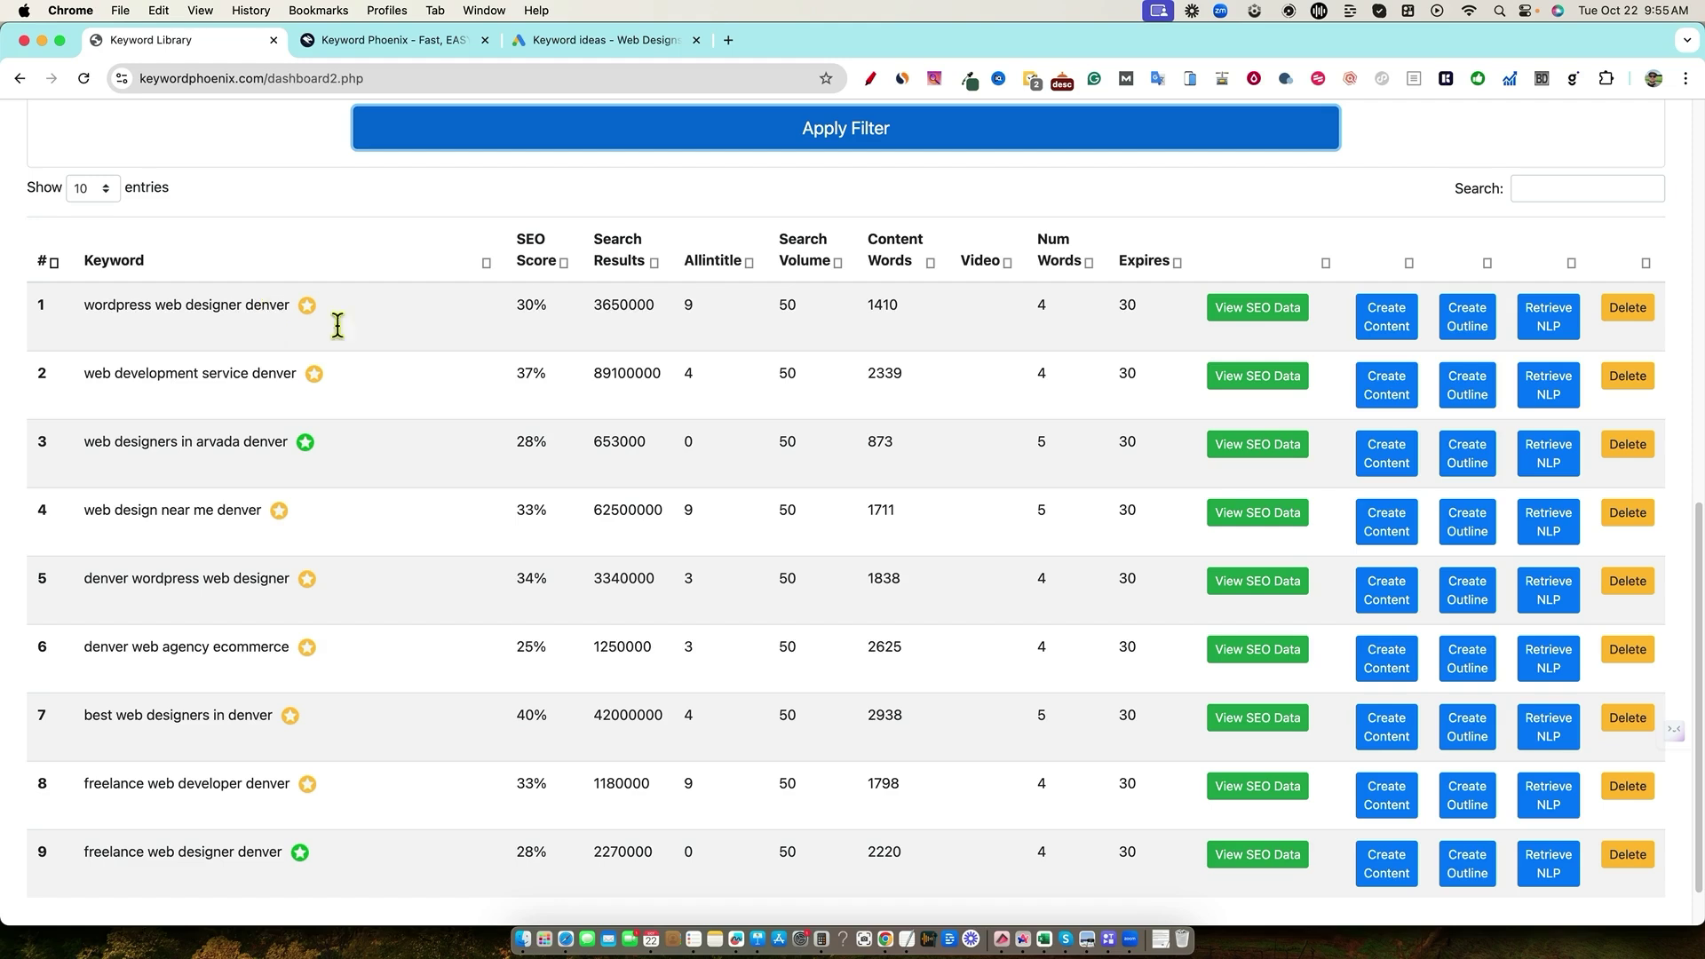
{"action": "double_click", "coordinate": [690, 305]}
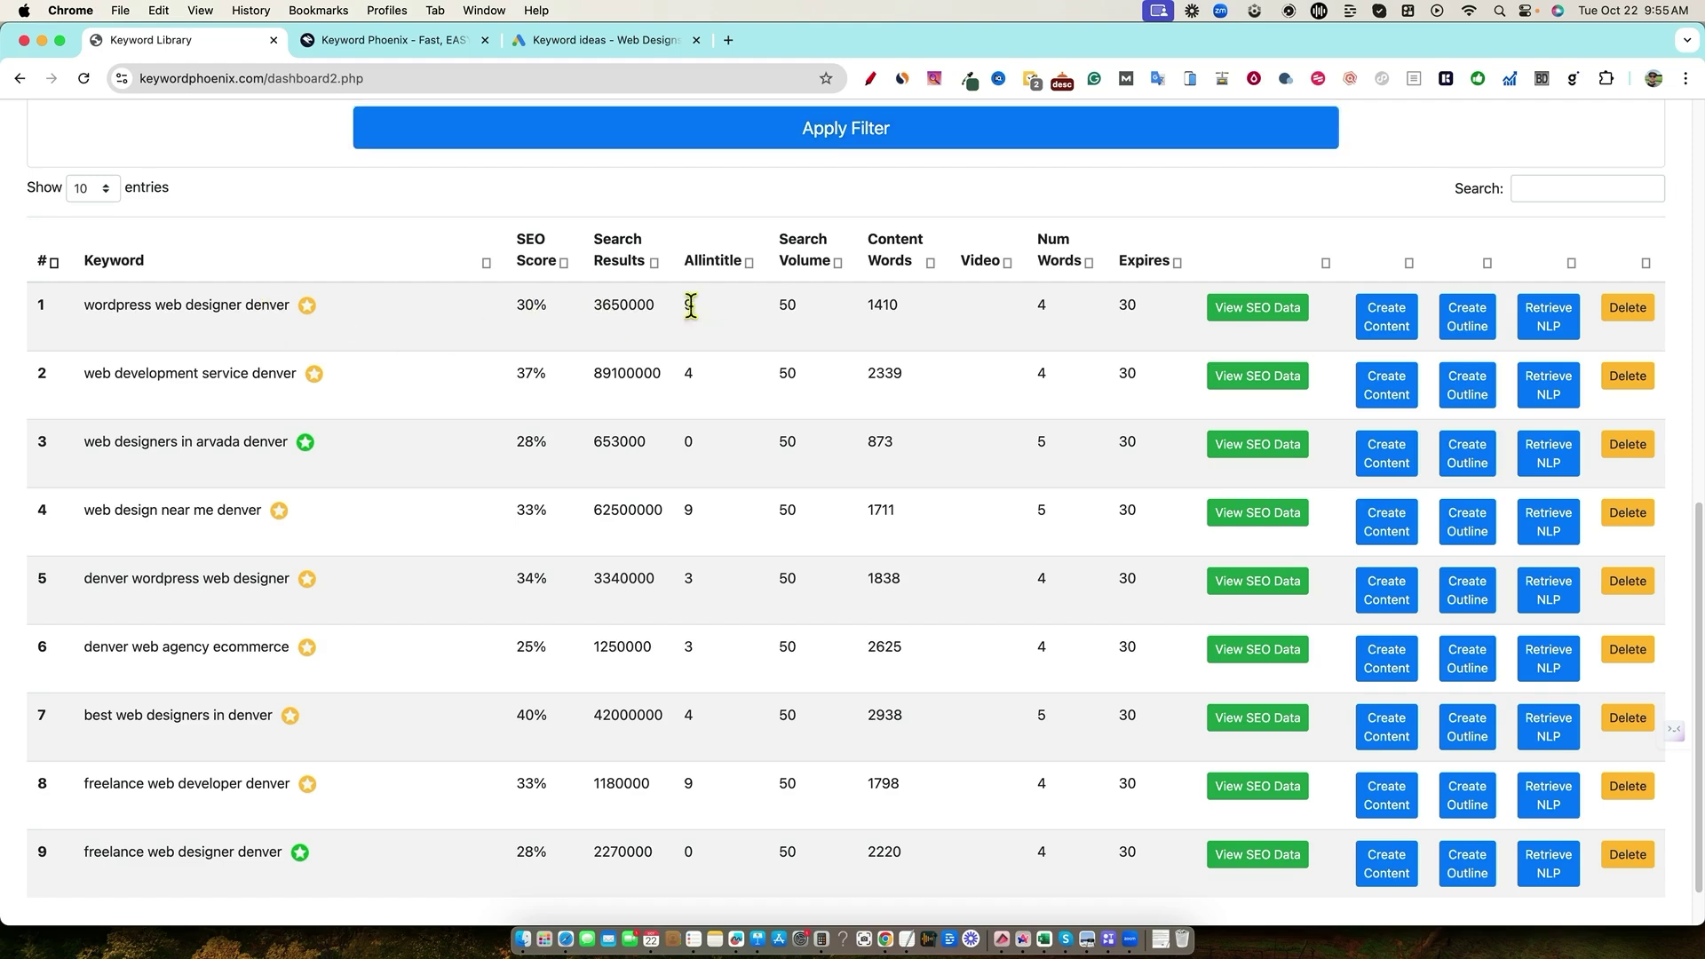
{"action": "left_click", "coordinate": [796, 307]}
{"action": "left_click", "coordinate": [1258, 444]}
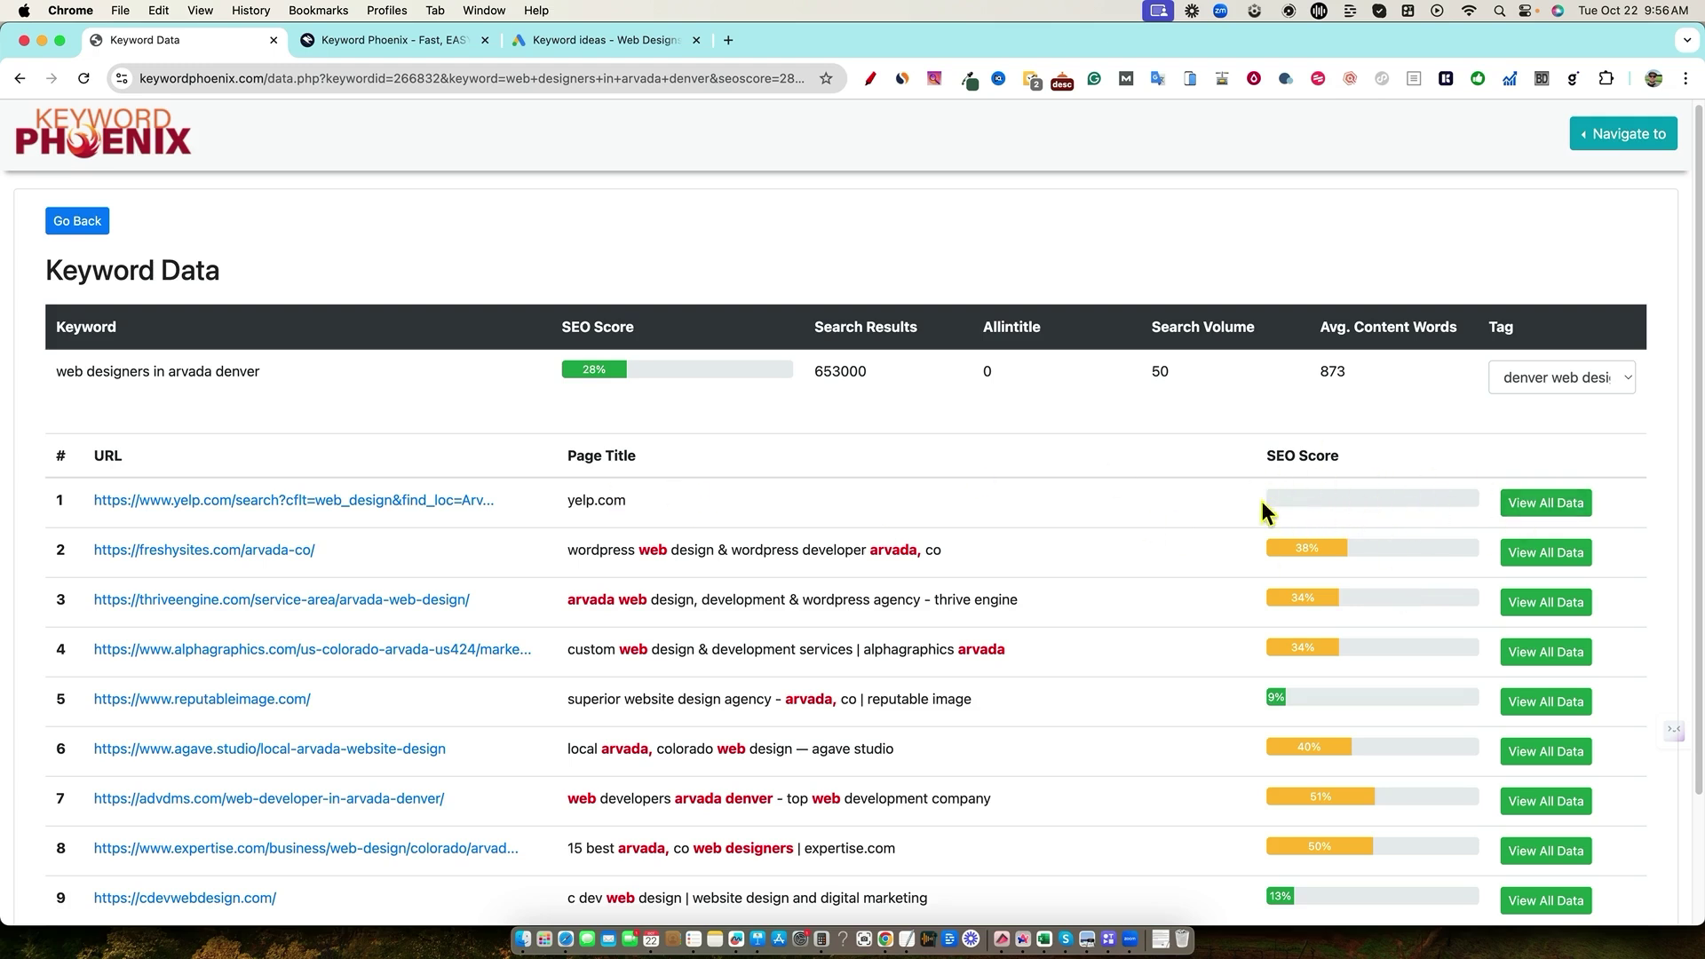
{"action": "scroll", "coordinate": [1110, 679], "scroll_direction": "down", "scroll_amount": 2}
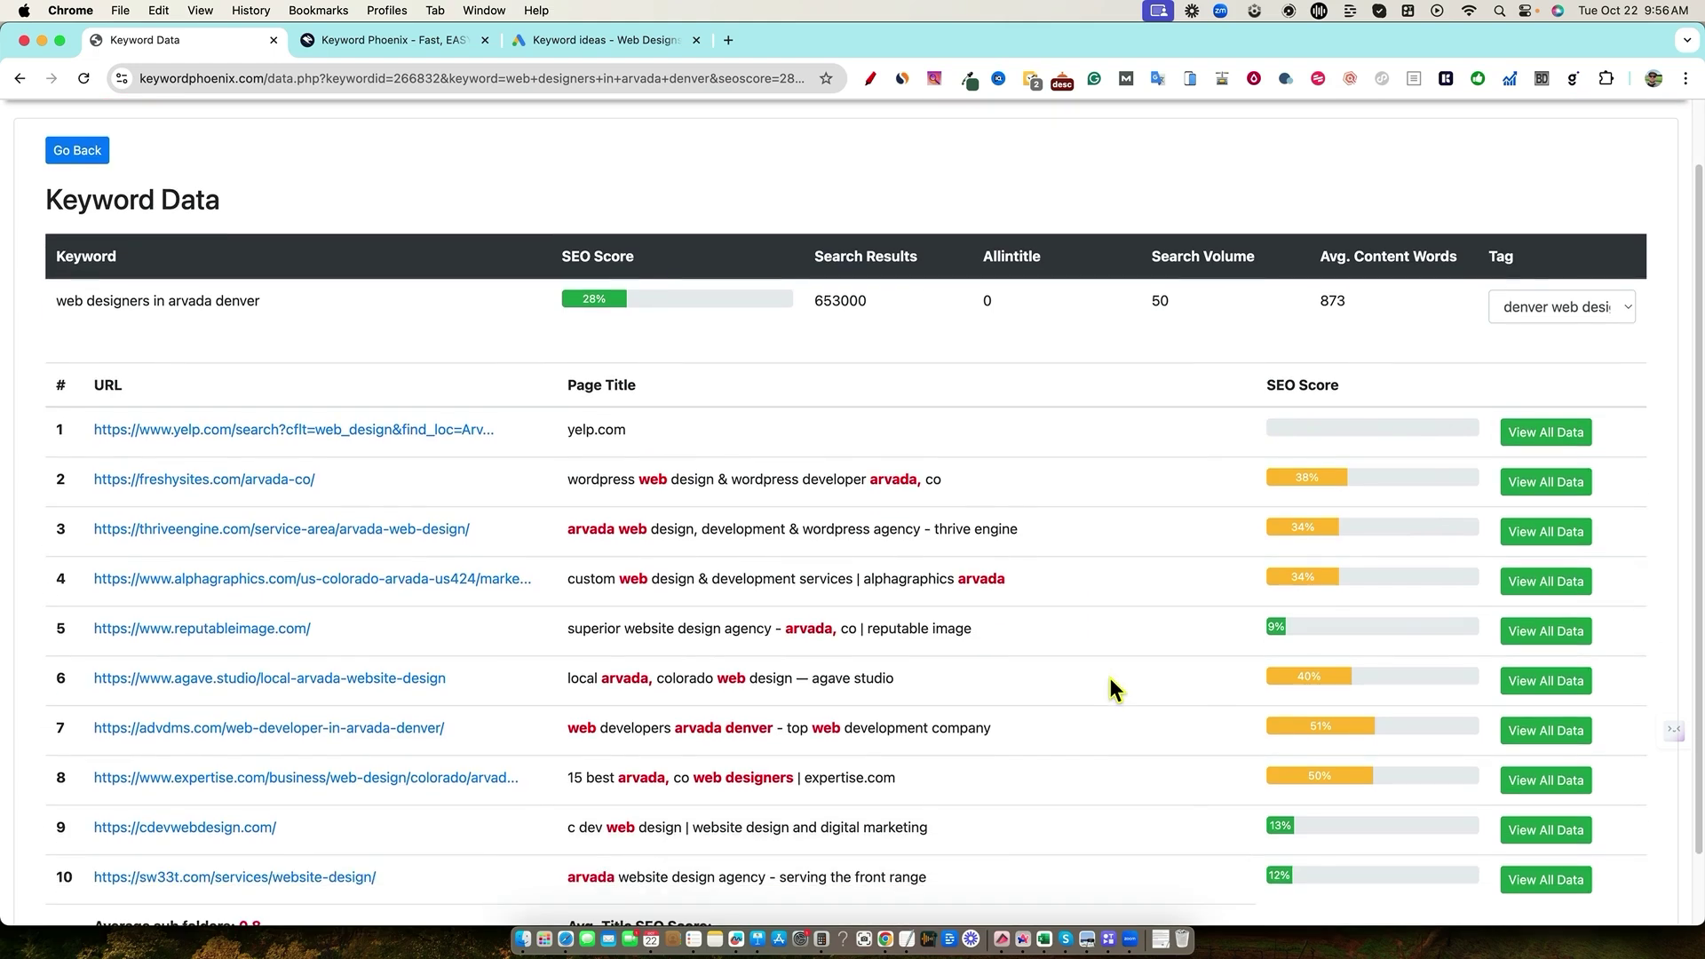
{"action": "scroll", "coordinate": [1113, 681], "scroll_direction": "down", "scroll_amount": 1}
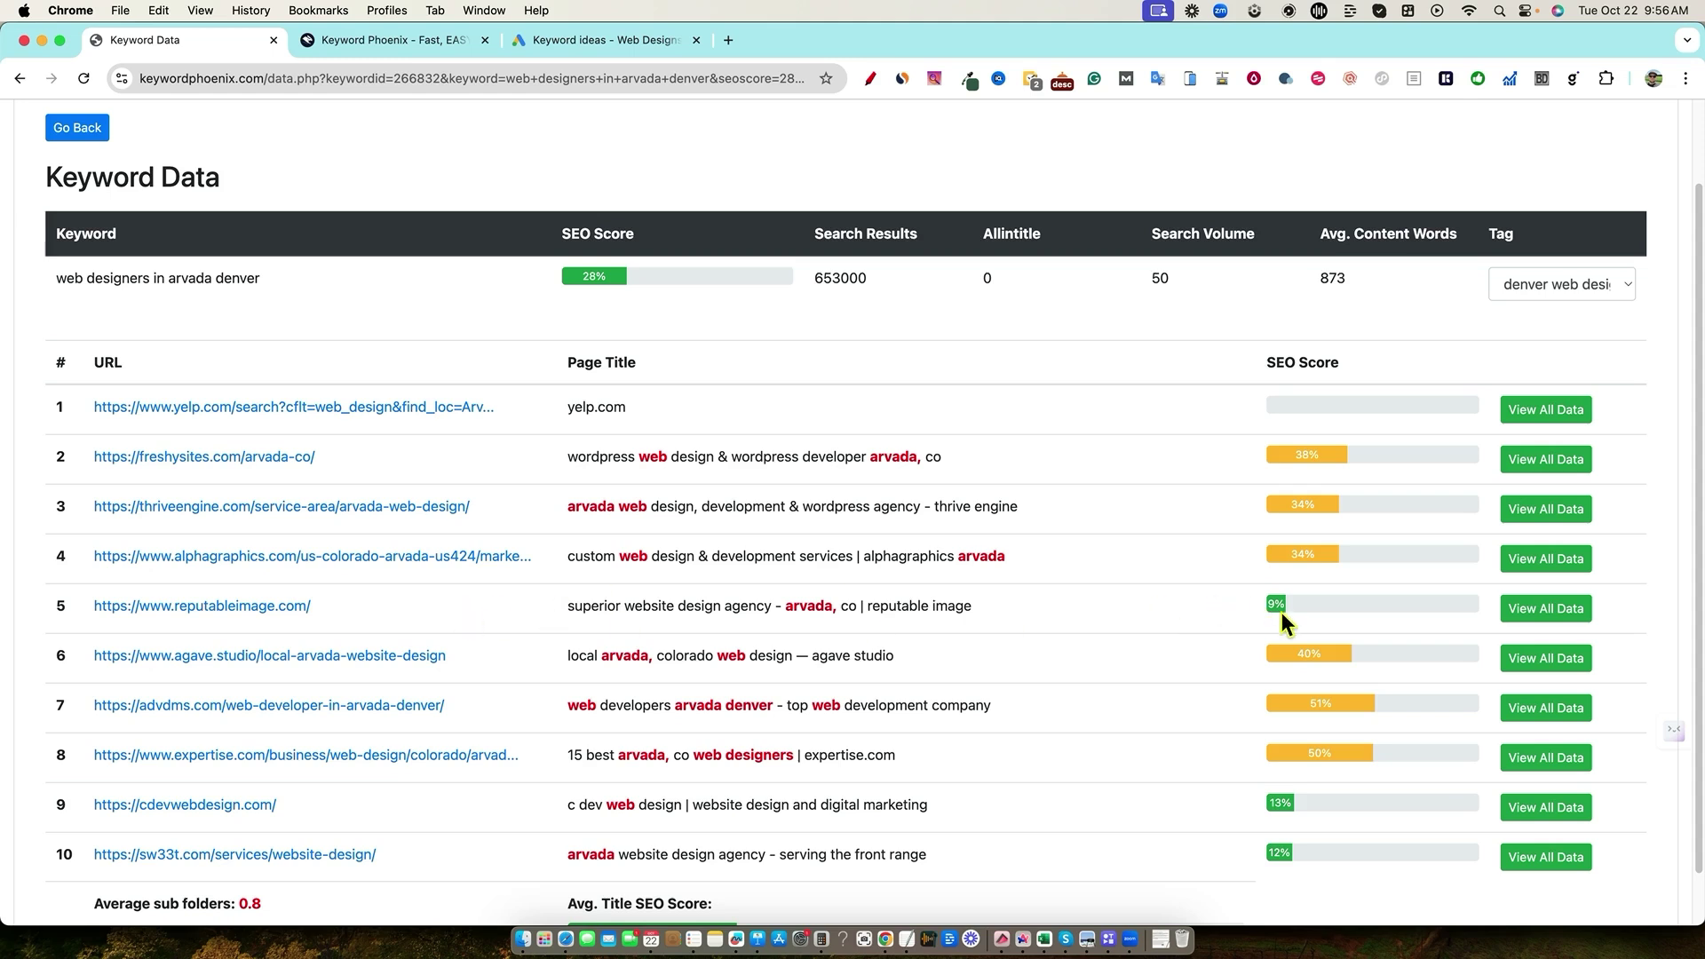
{"action": "scroll", "coordinate": [1297, 776], "scroll_direction": "down", "scroll_amount": 1}
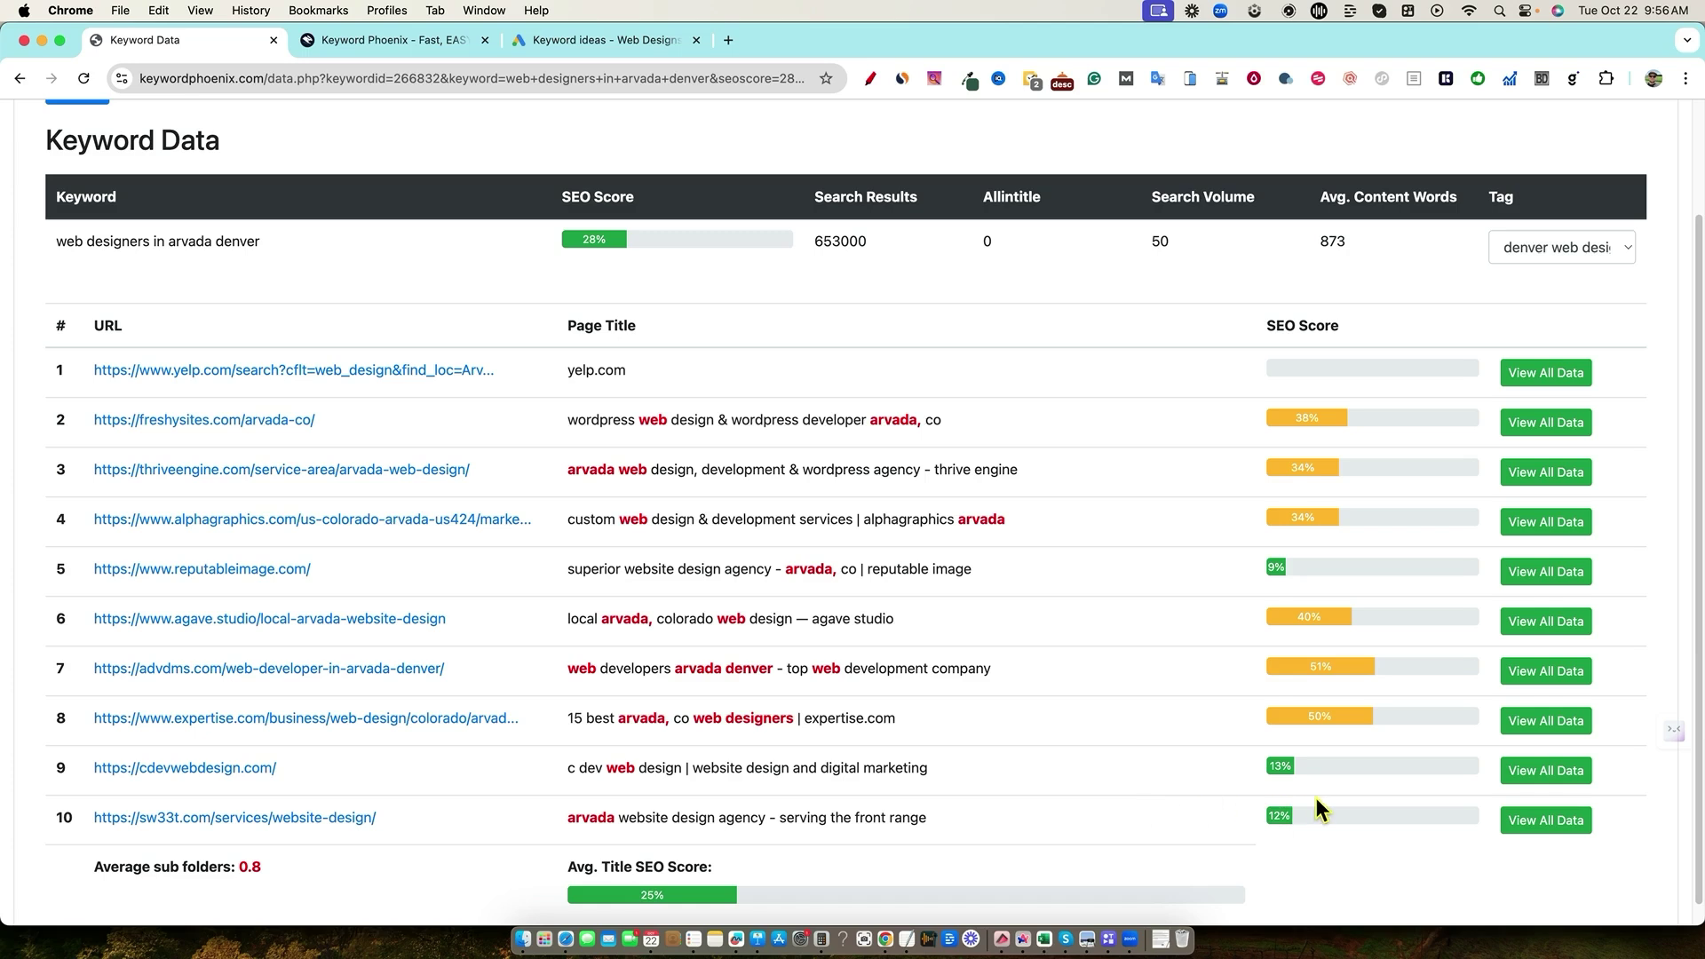
{"action": "scroll", "coordinate": [541, 321], "scroll_direction": "up", "scroll_amount": 2}
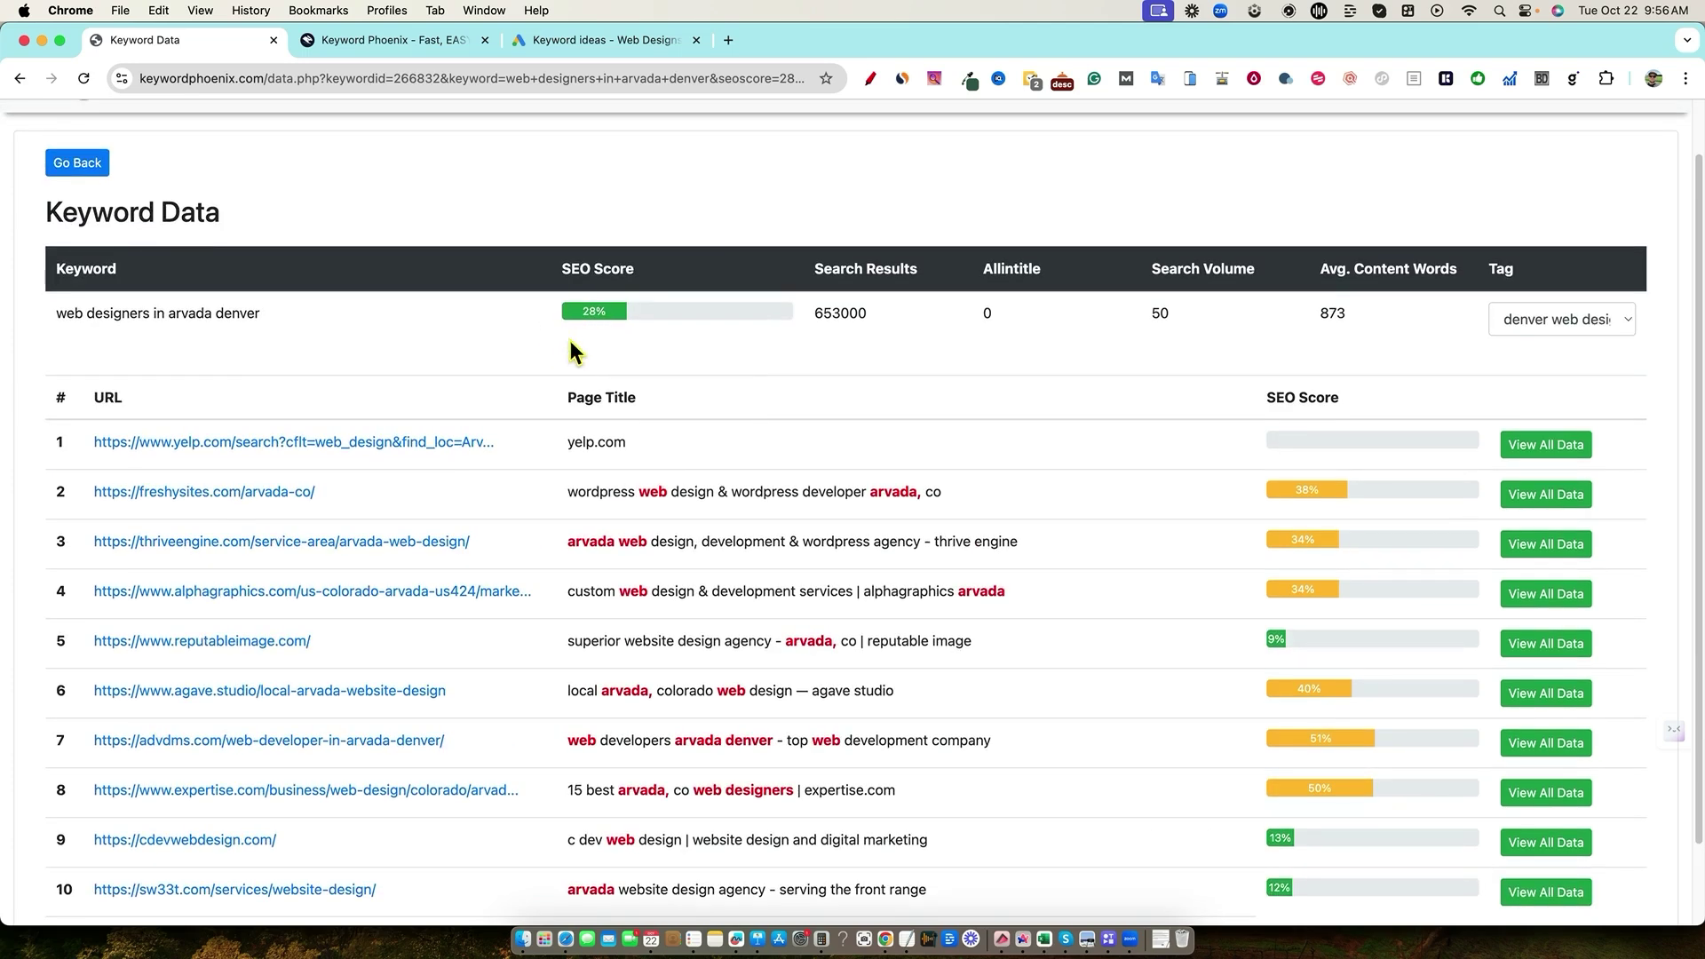
{"action": "scroll", "coordinate": [596, 423], "scroll_direction": "up", "scroll_amount": 1}
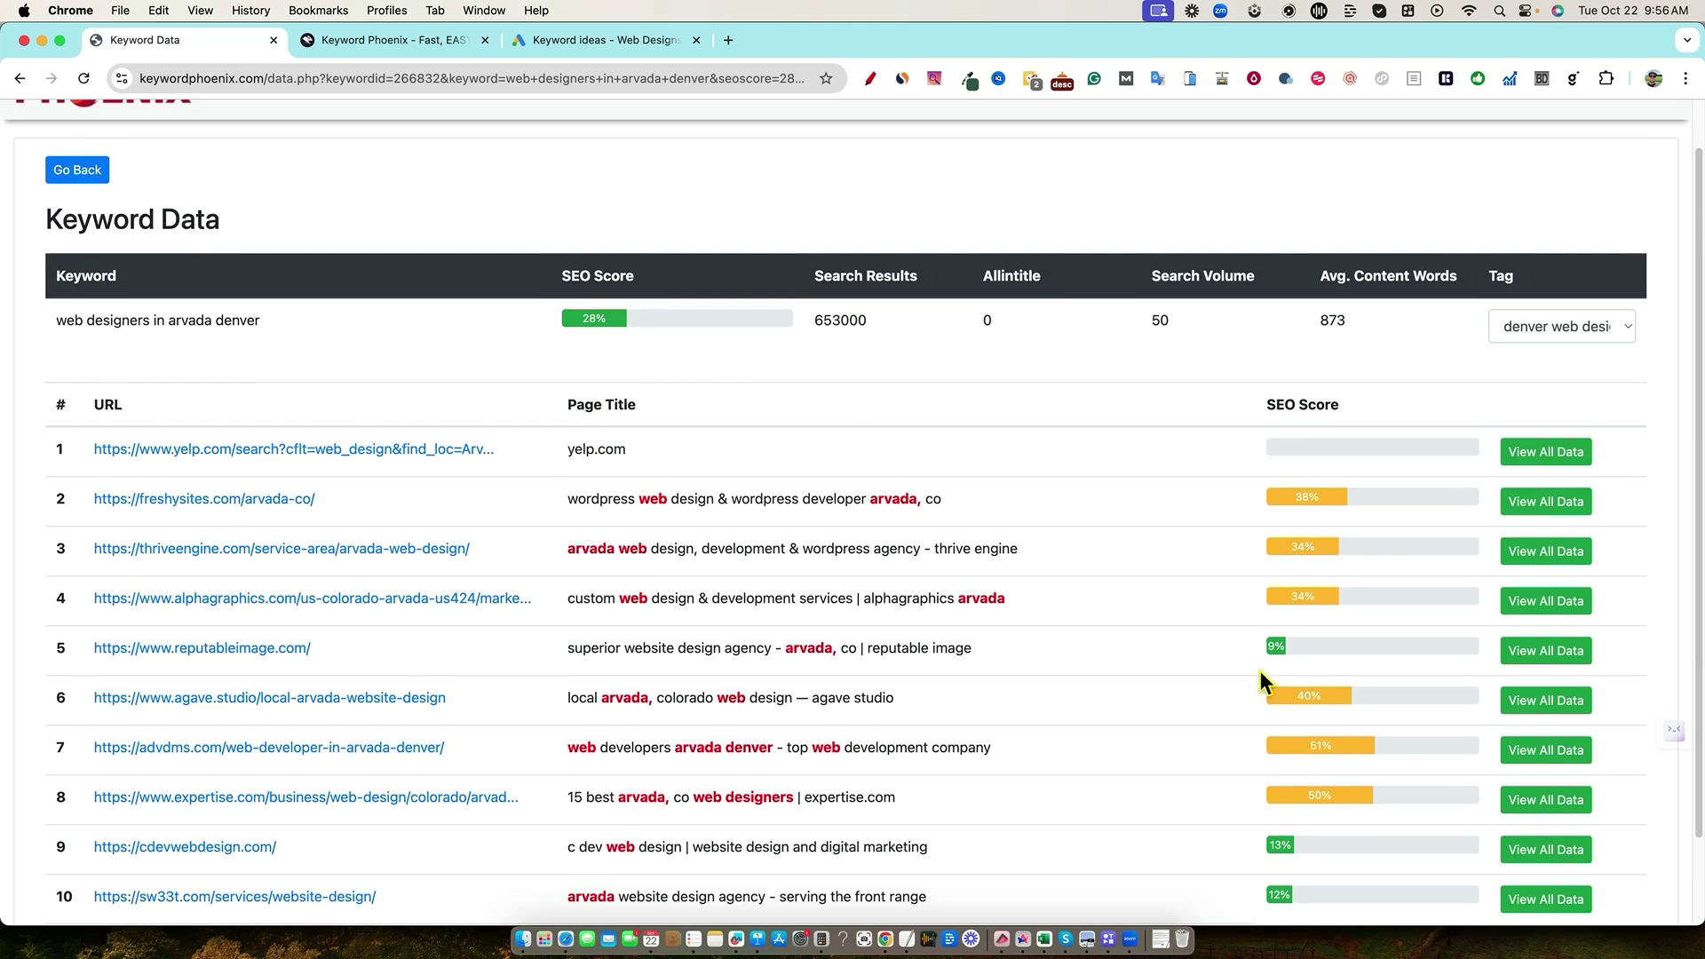
{"action": "left_click", "coordinate": [79, 173]}
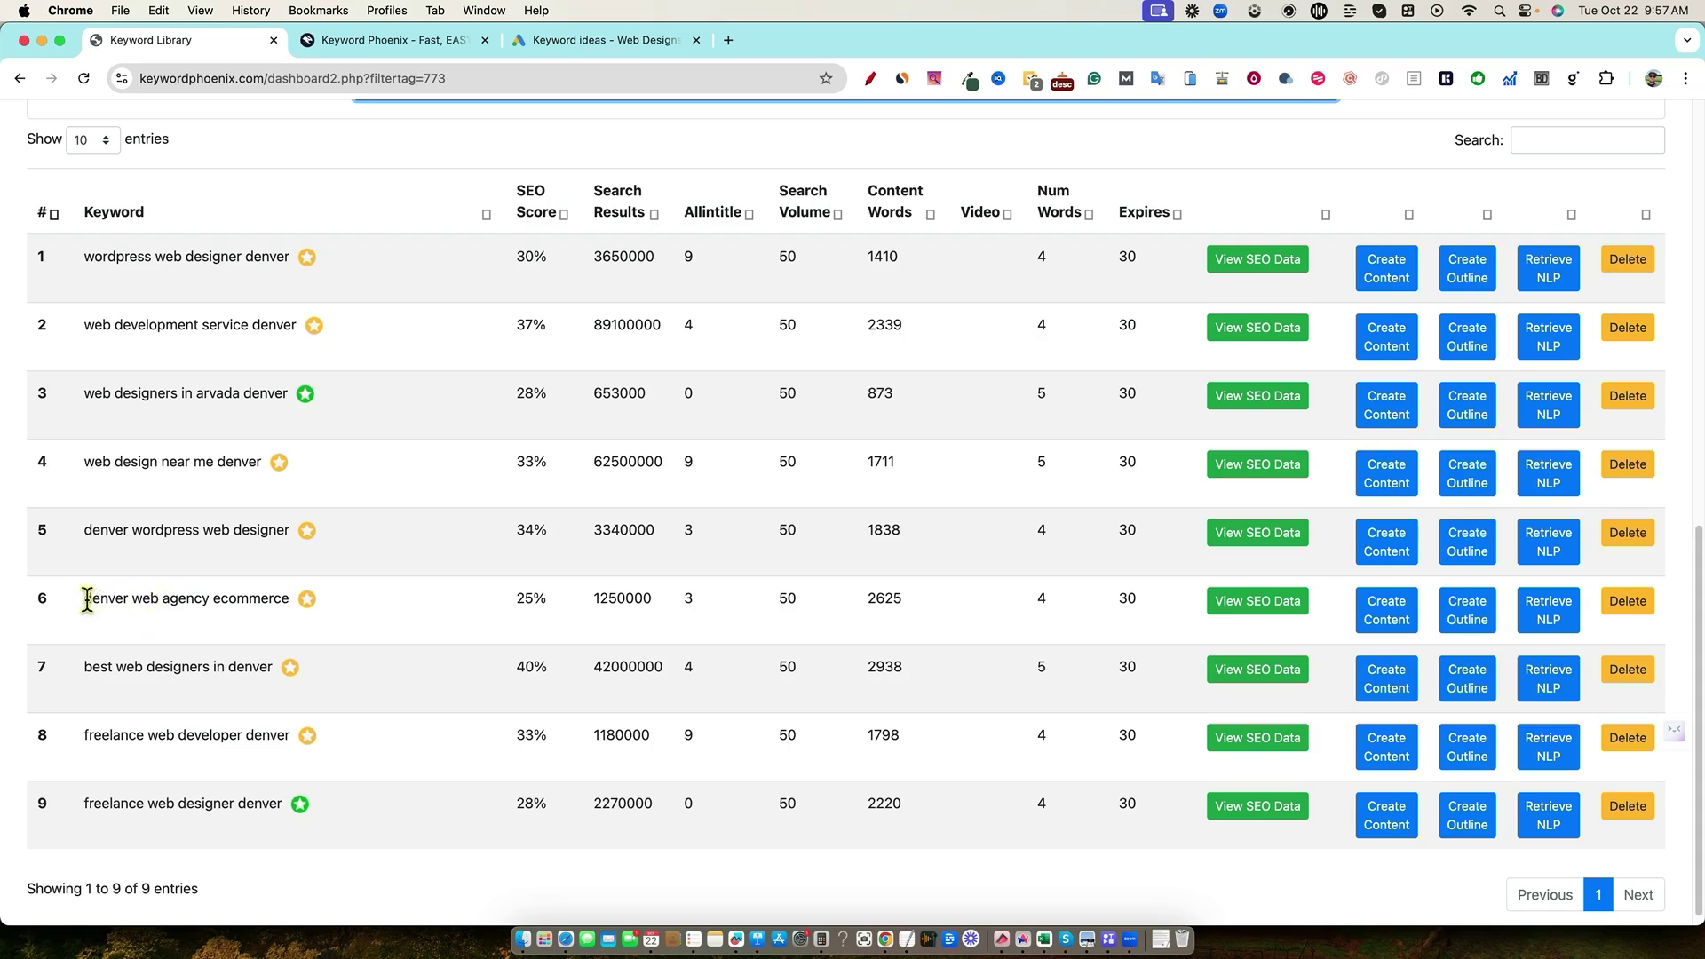
Queue articles on rows 9, 8 and 7: freelance web designer, freelance web developer, best web designers denver
{"action": "left_click_drag", "start_coordinate": [87, 600], "coordinate": [313, 607]}
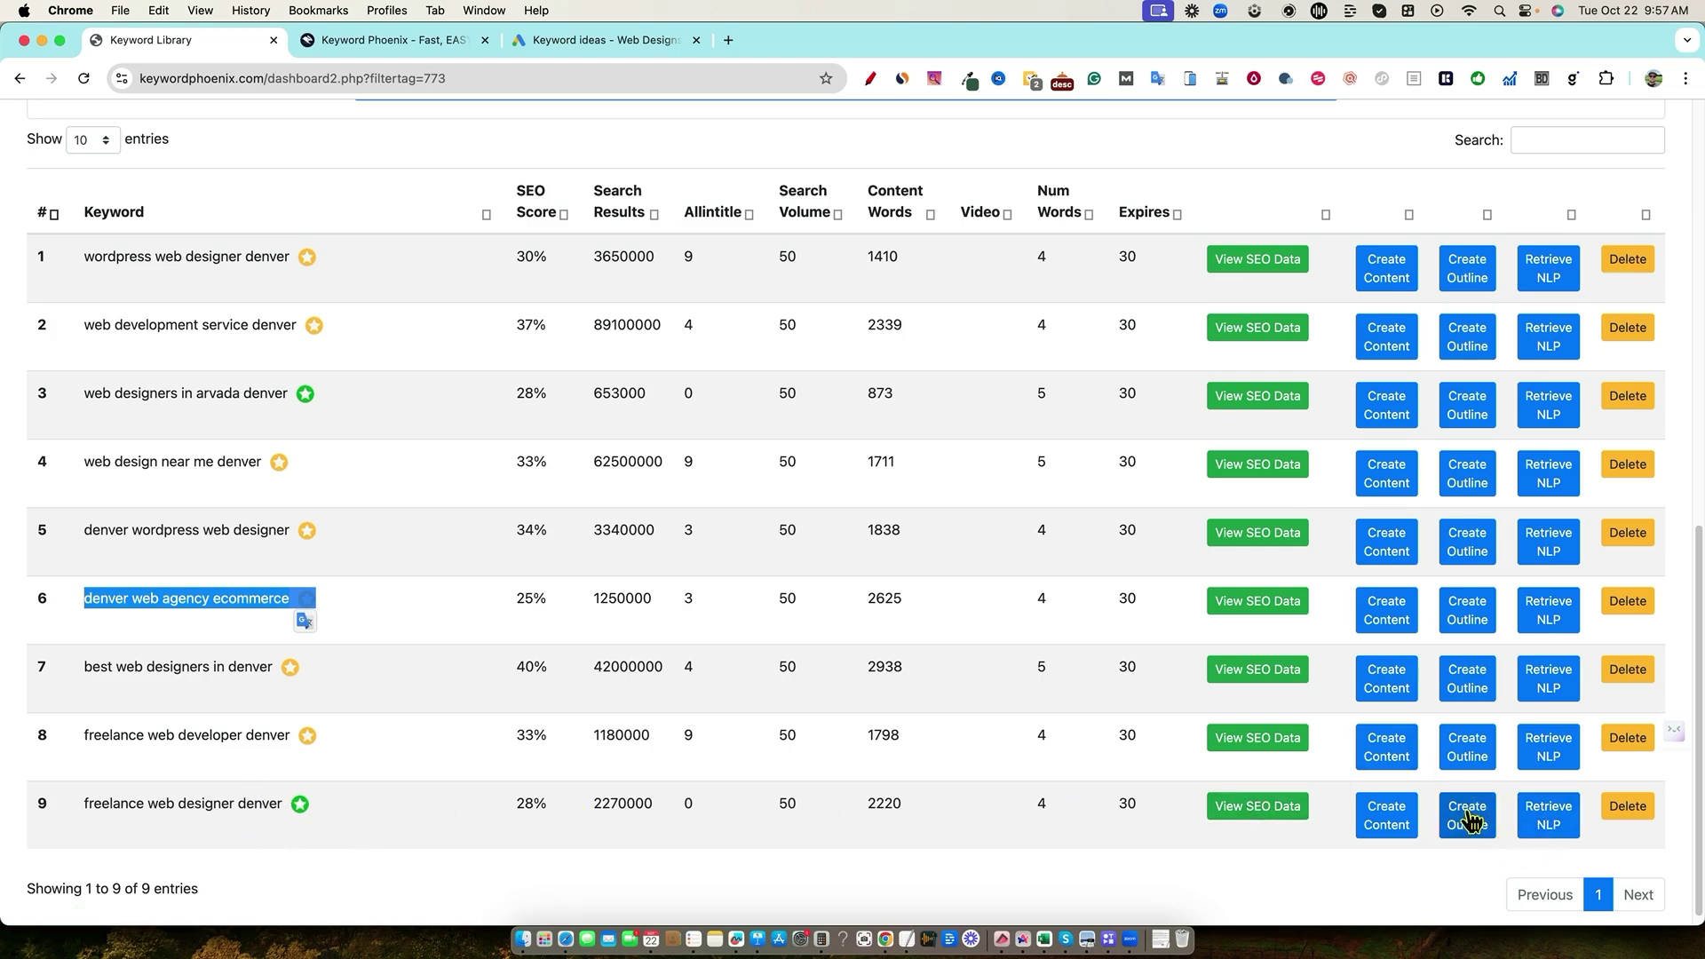
{"action": "left_click", "coordinate": [1387, 822]}
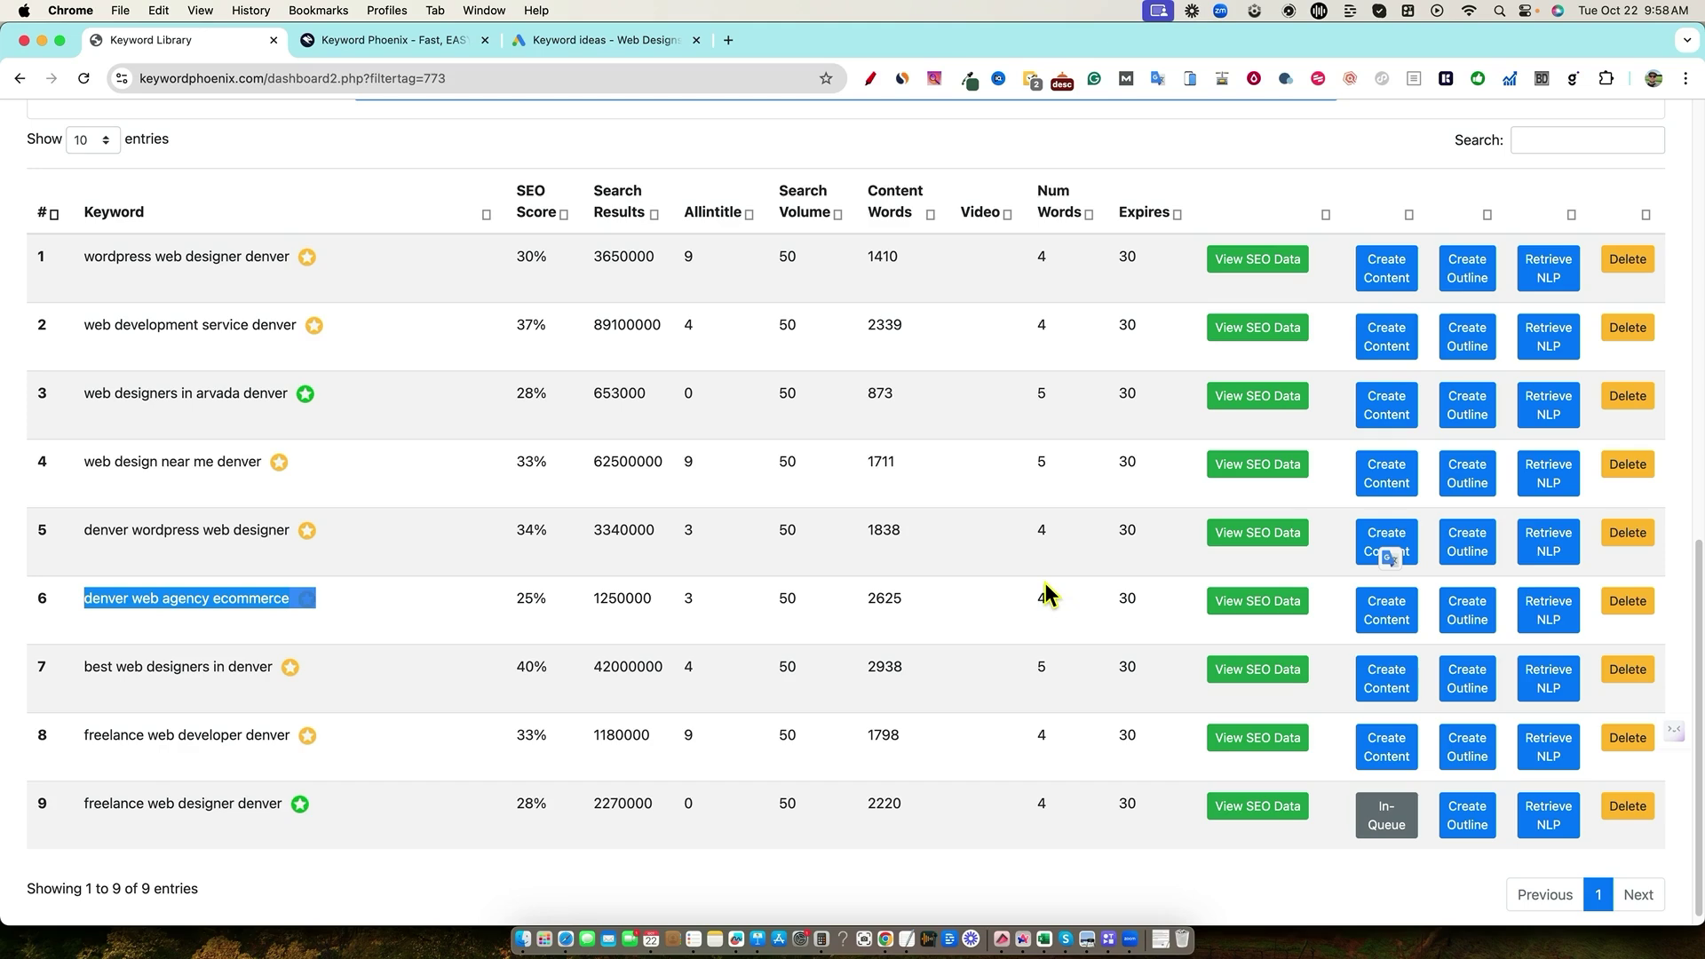
{"action": "left_click", "coordinate": [1387, 749]}
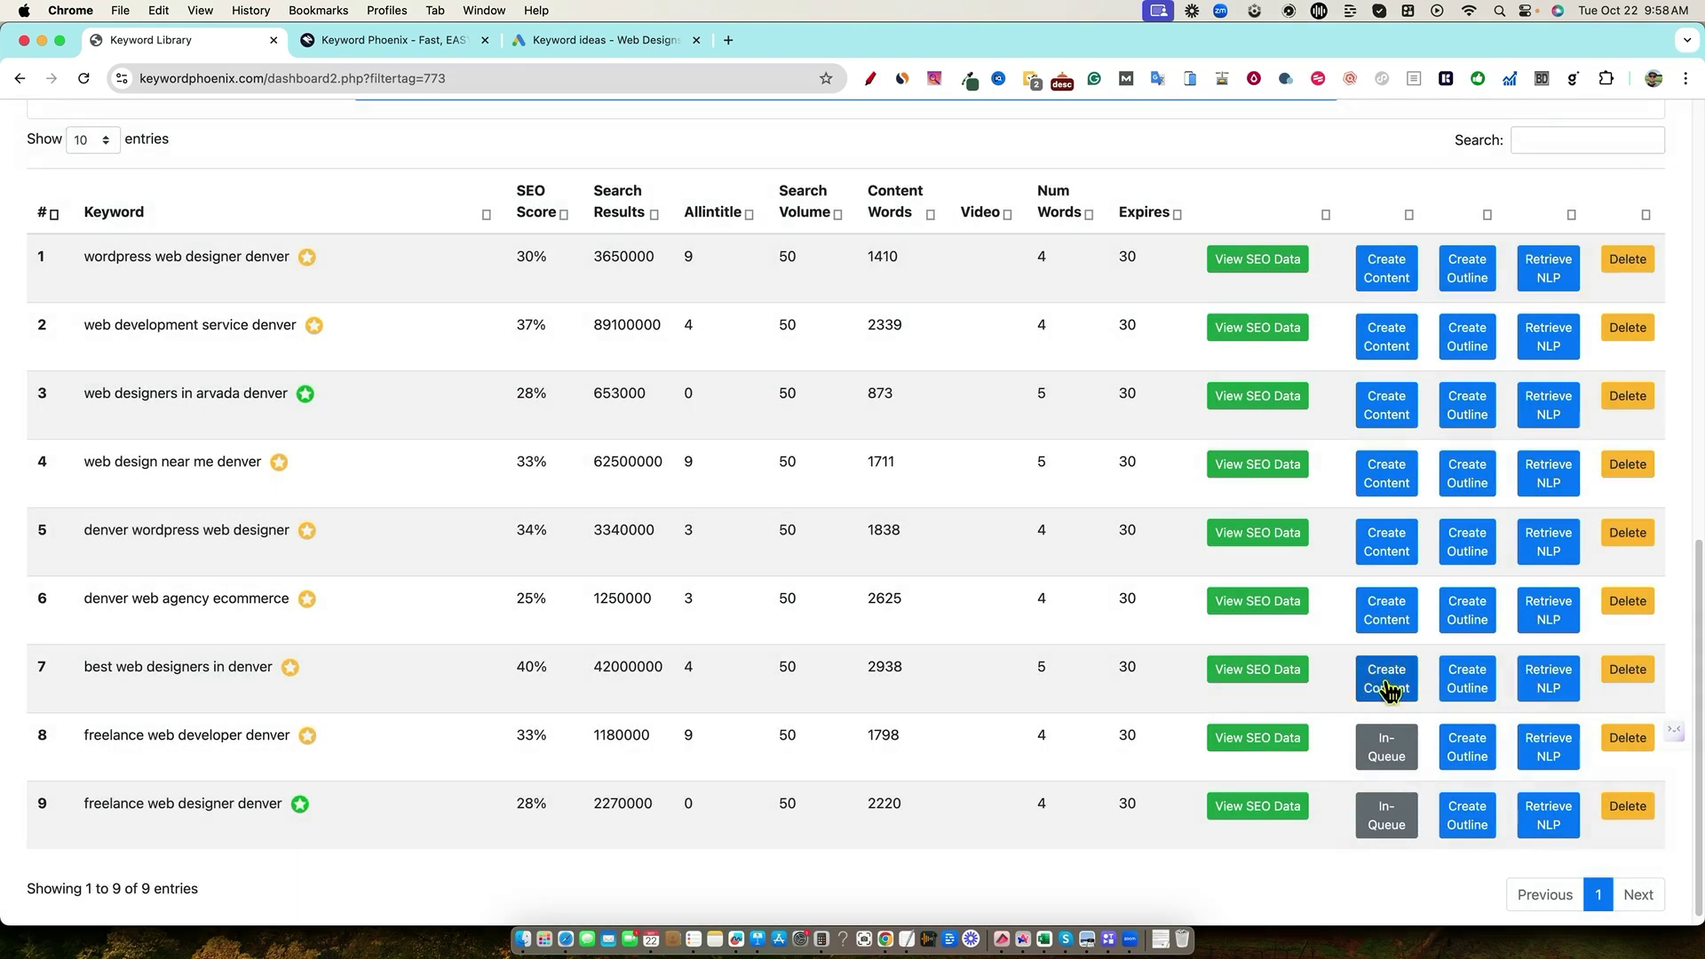
{"action": "left_click", "coordinate": [1388, 691]}
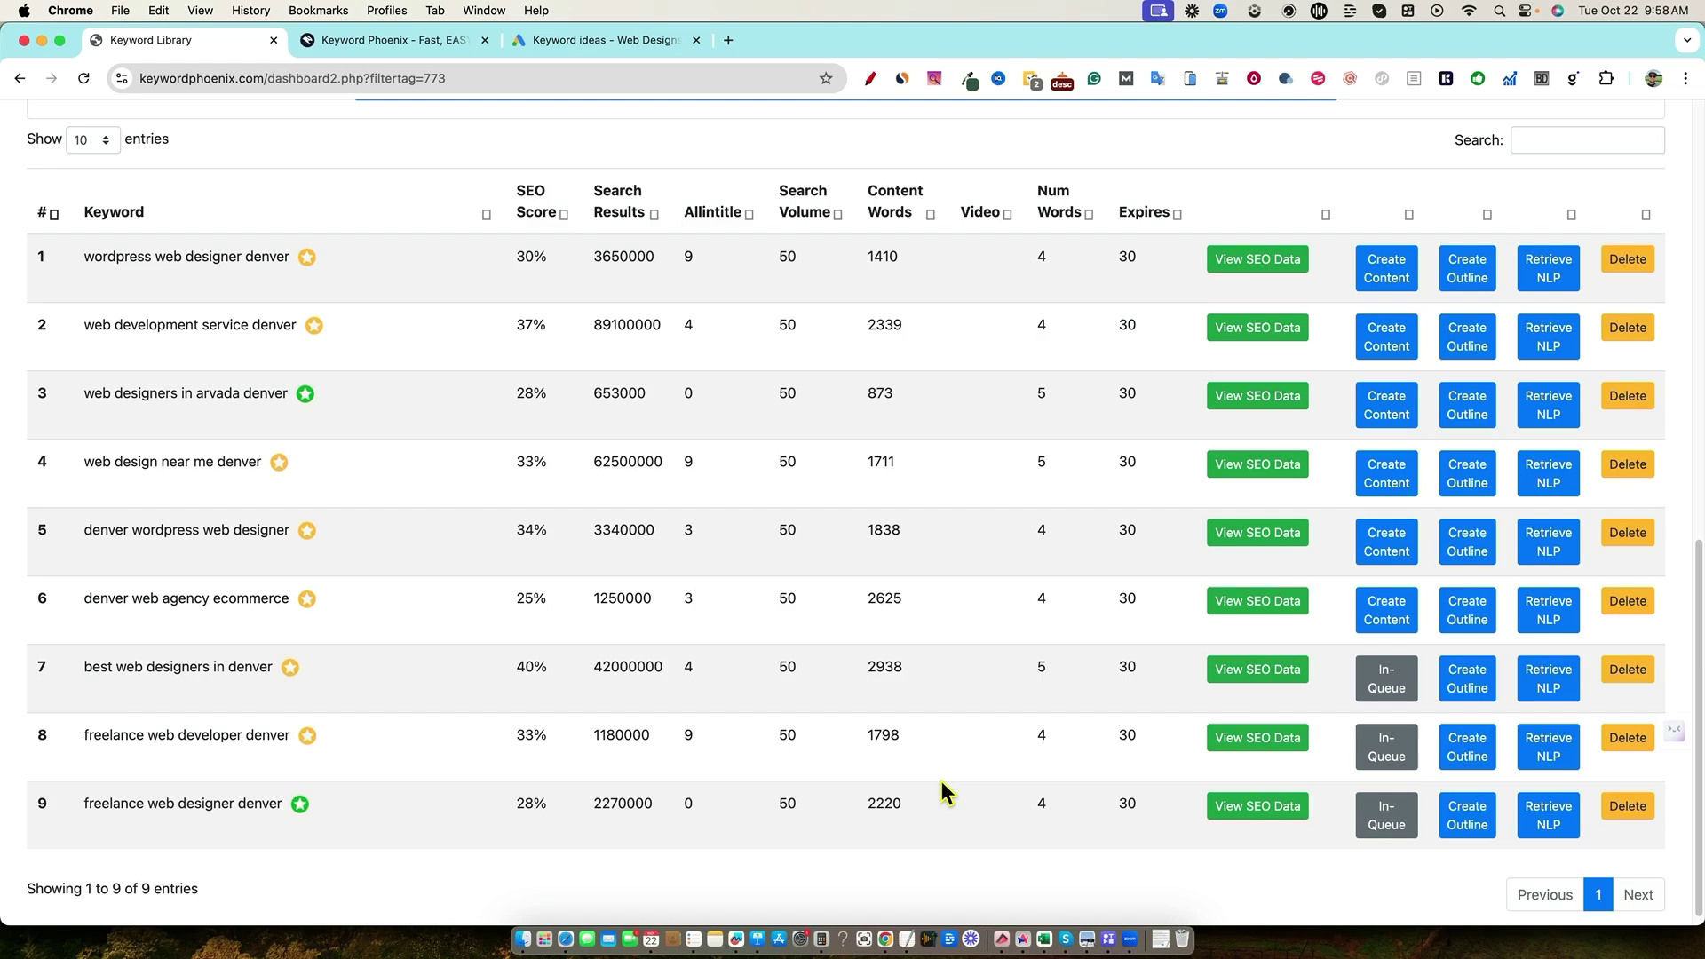
{"action": "scroll", "coordinate": [940, 781], "scroll_direction": "up", "scroll_amount": 2}
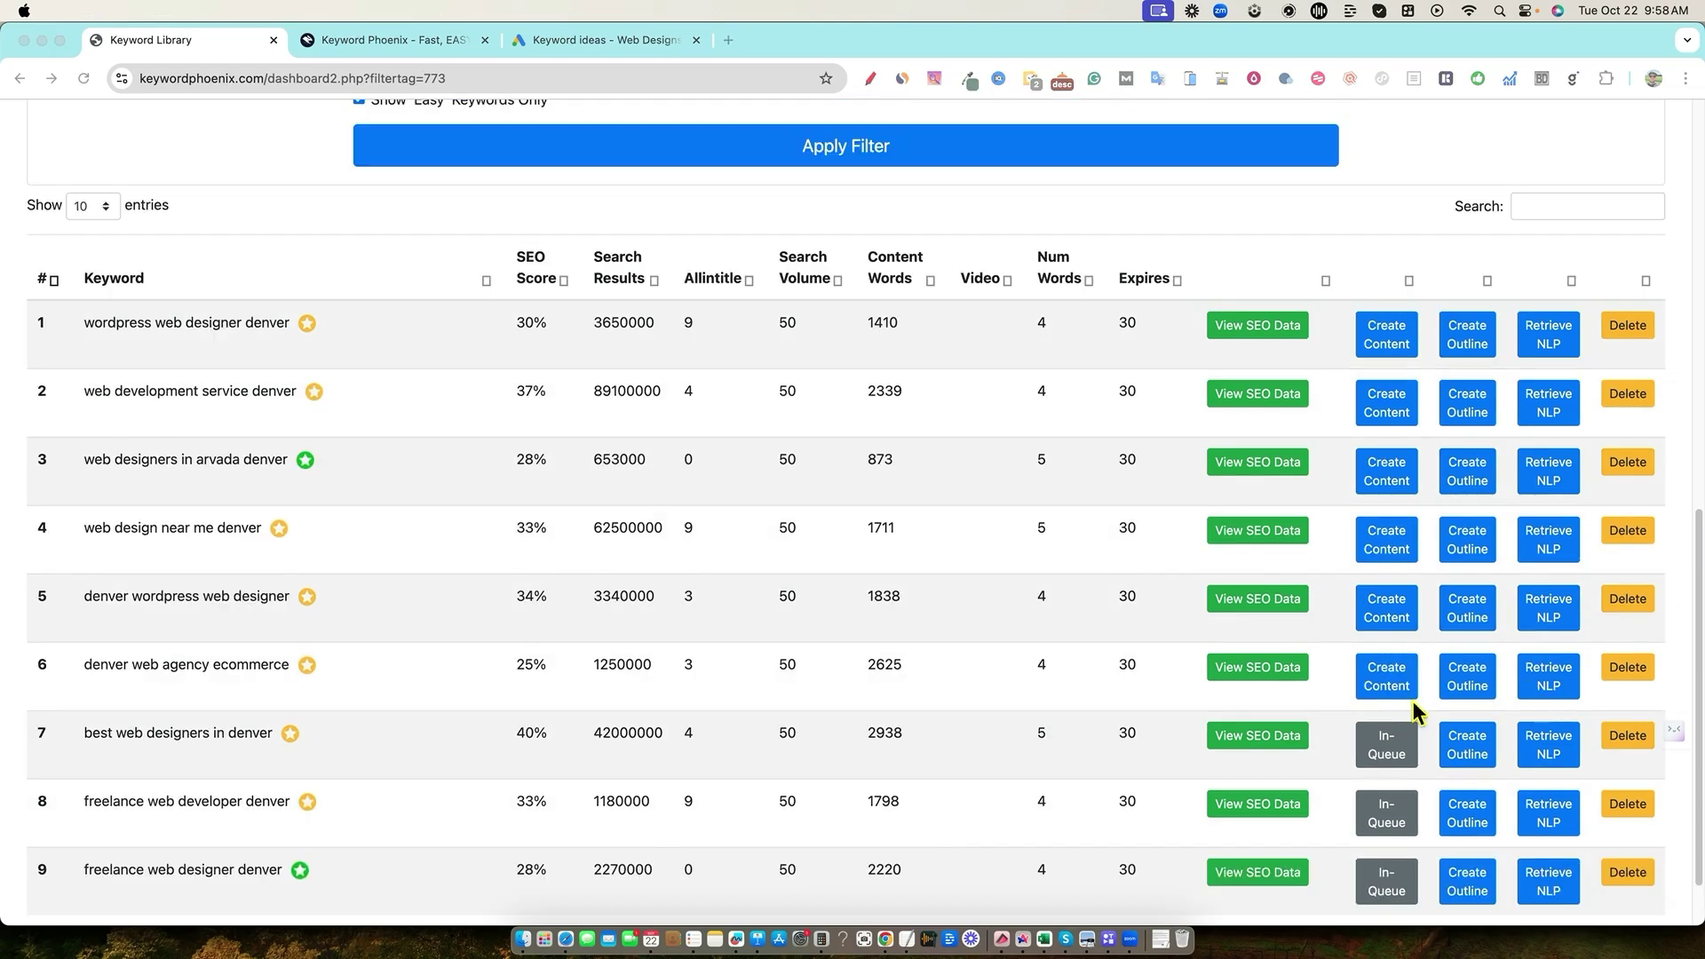
Reapply the keyword filter and copy the generated meta title and description
{"action": "scroll", "coordinate": [1306, 761], "scroll_direction": "down", "scroll_amount": 1}
{"action": "scroll", "coordinate": [868, 431], "scroll_direction": "up", "scroll_amount": 5}
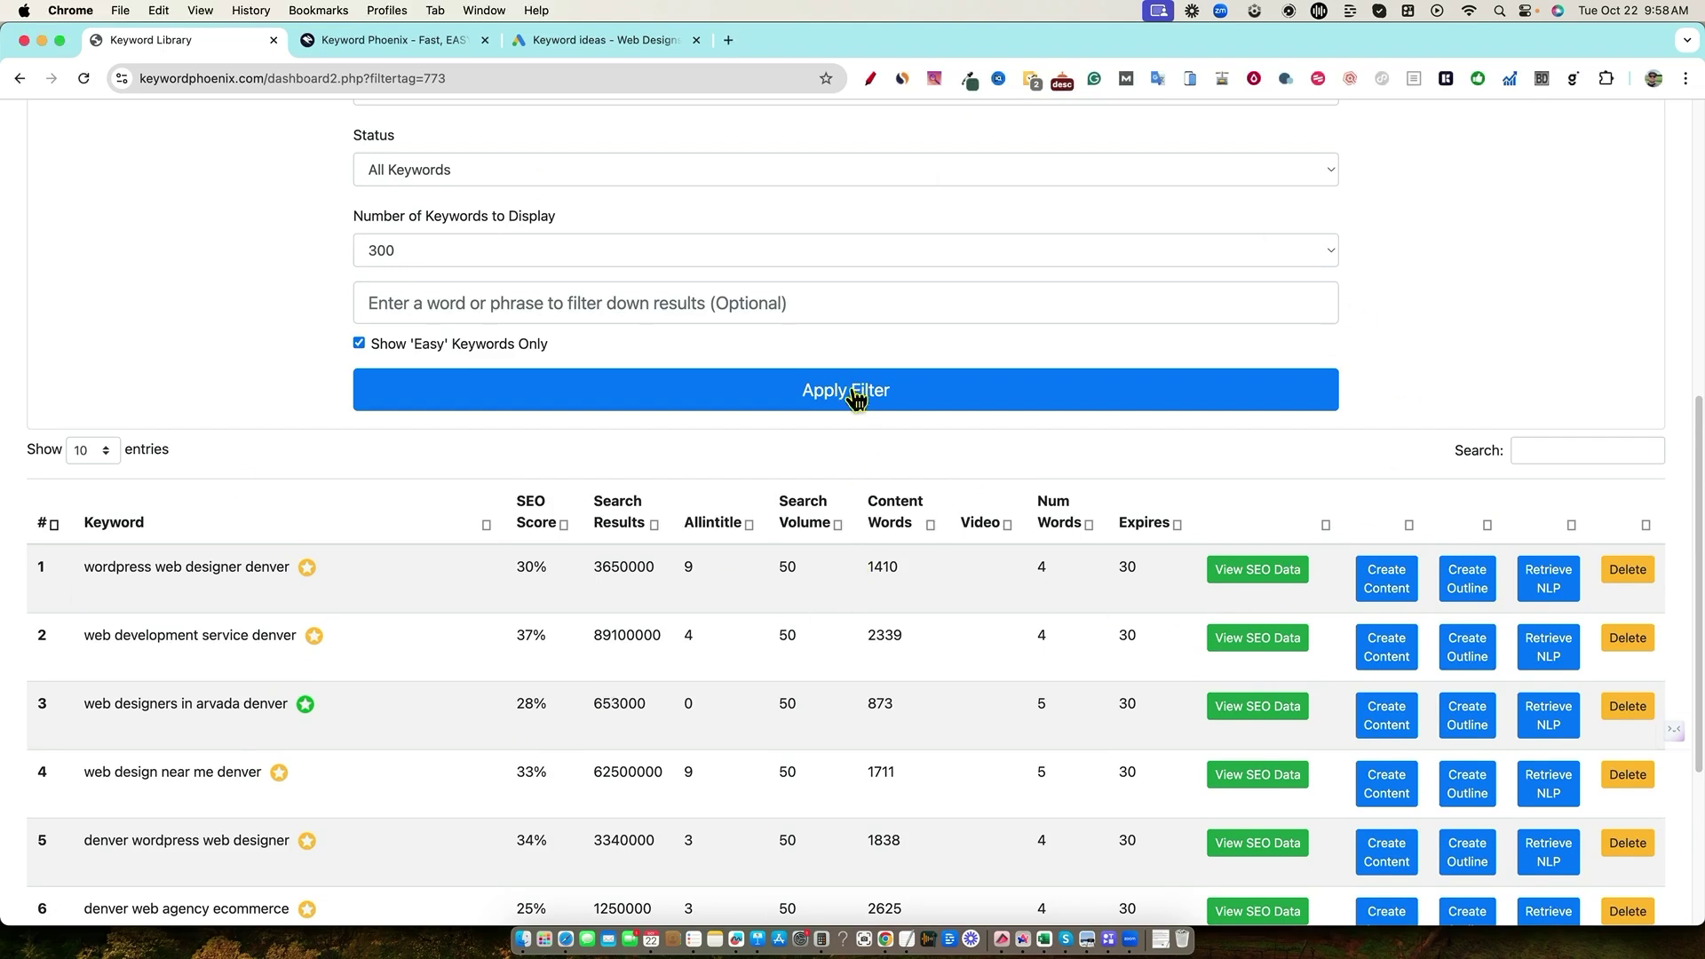
{"action": "left_click", "coordinate": [892, 395]}
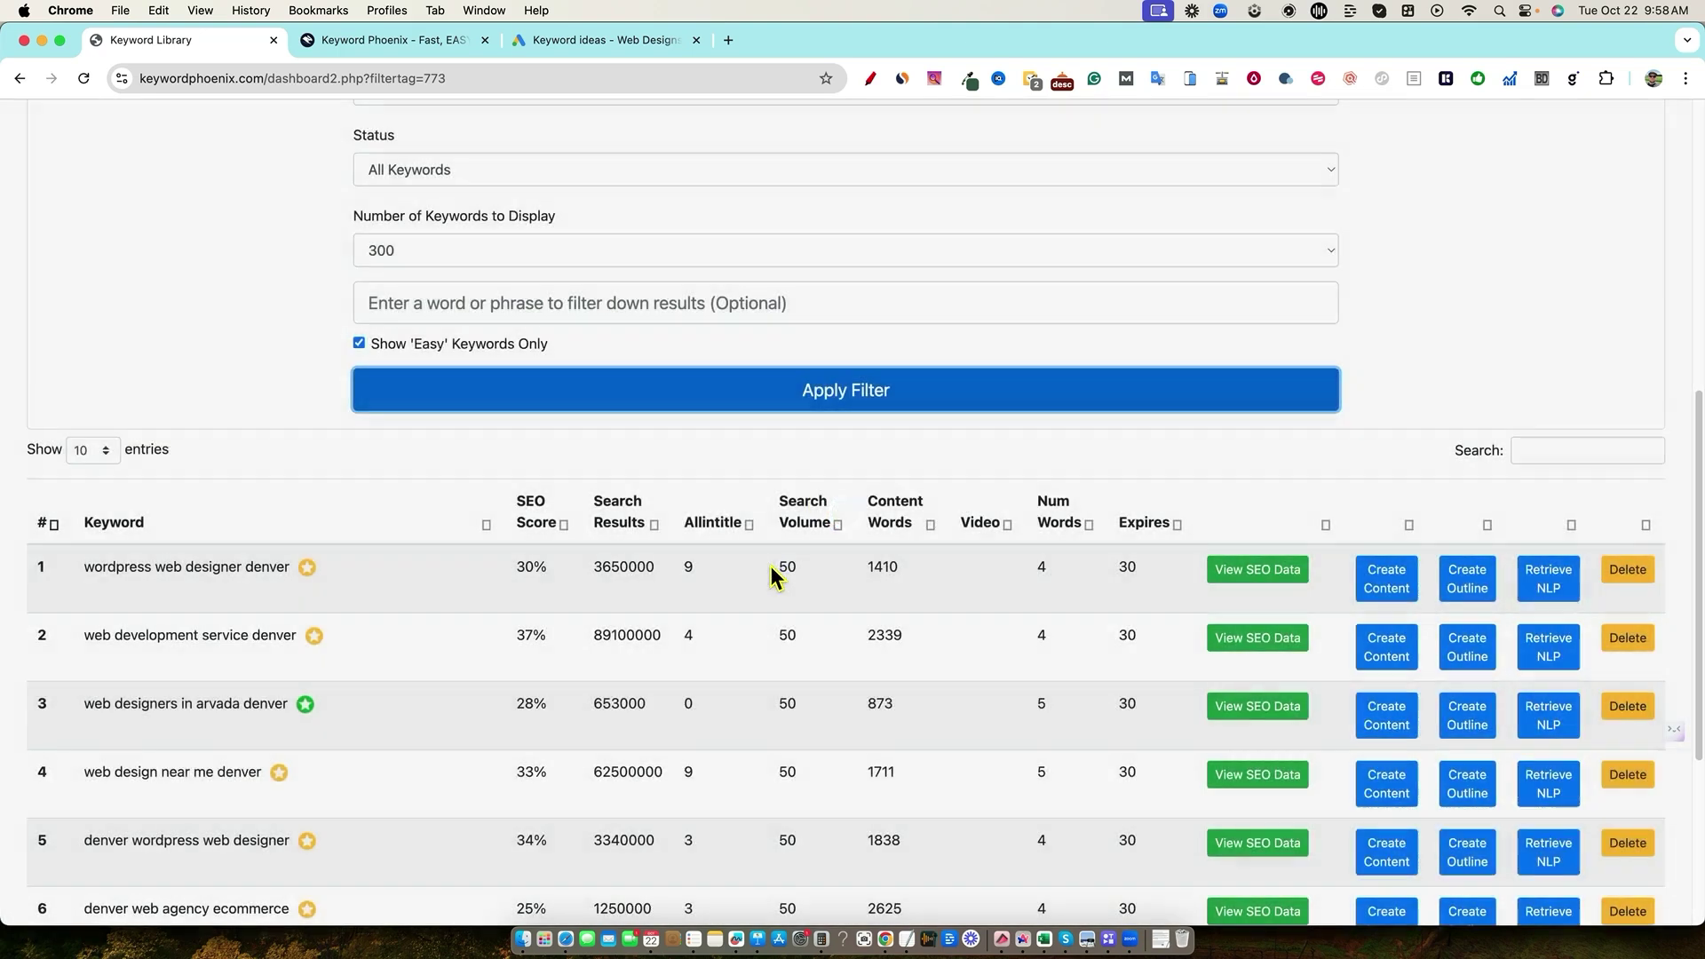
{"action": "scroll", "coordinate": [782, 569], "scroll_direction": "down", "scroll_amount": 4}
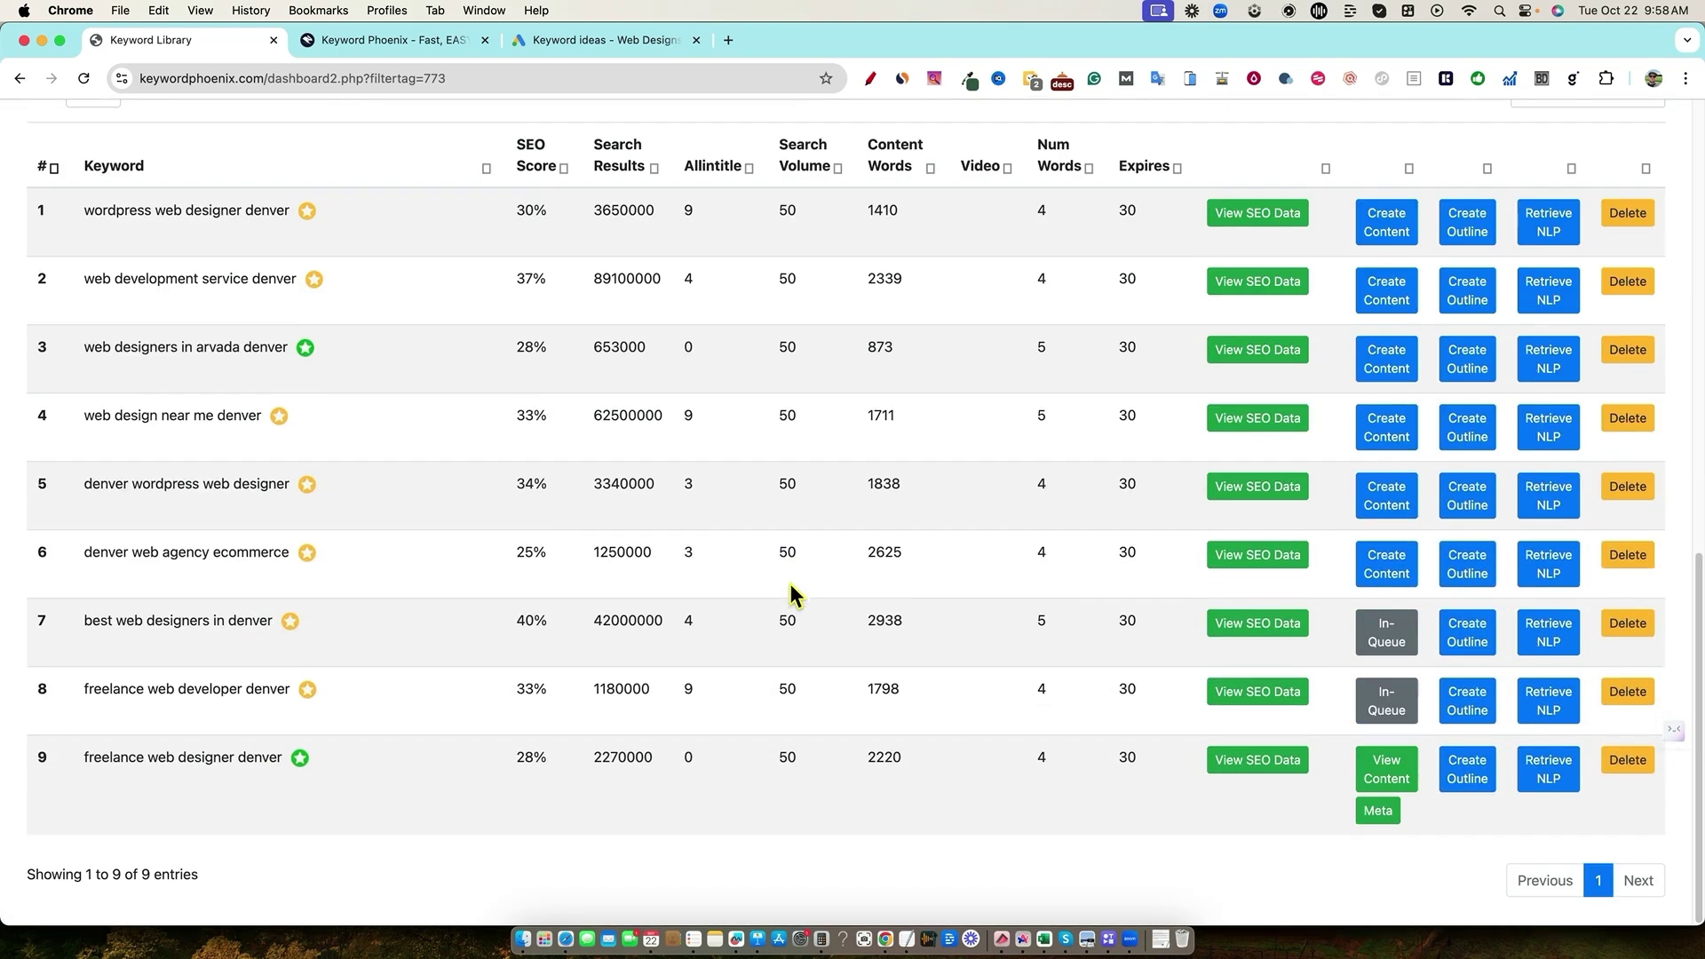
{"action": "left_click", "coordinate": [1379, 811]}
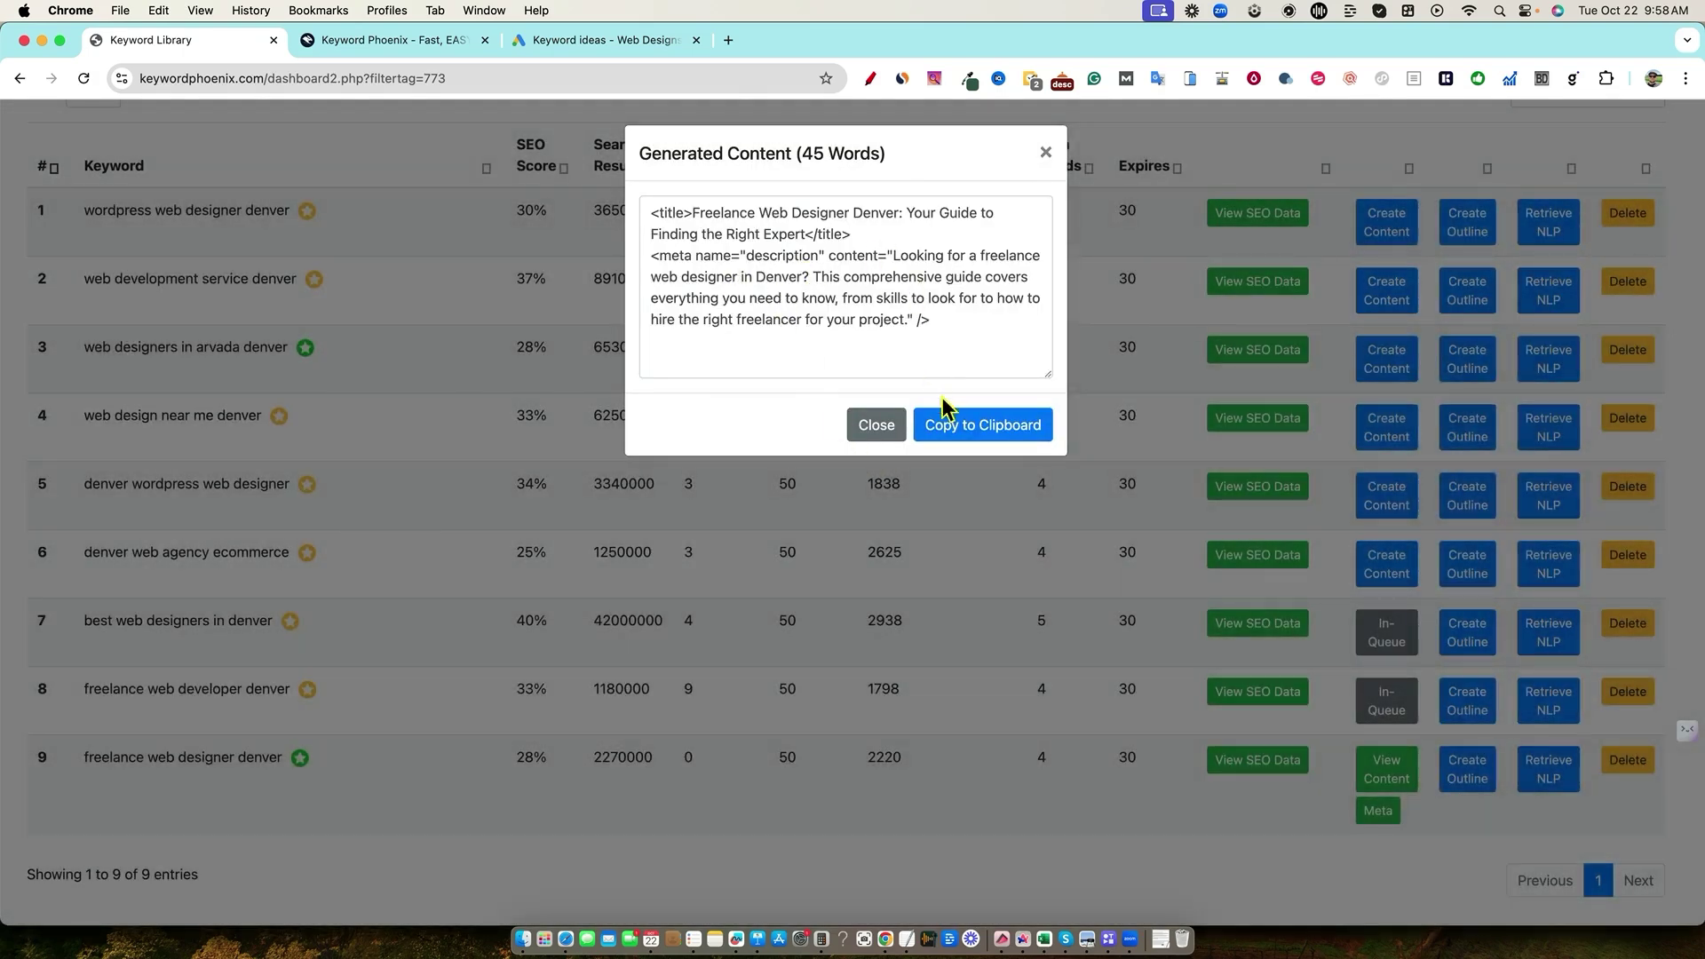
{"action": "left_click", "coordinate": [963, 418]}
{"action": "left_click", "coordinate": [898, 423]}
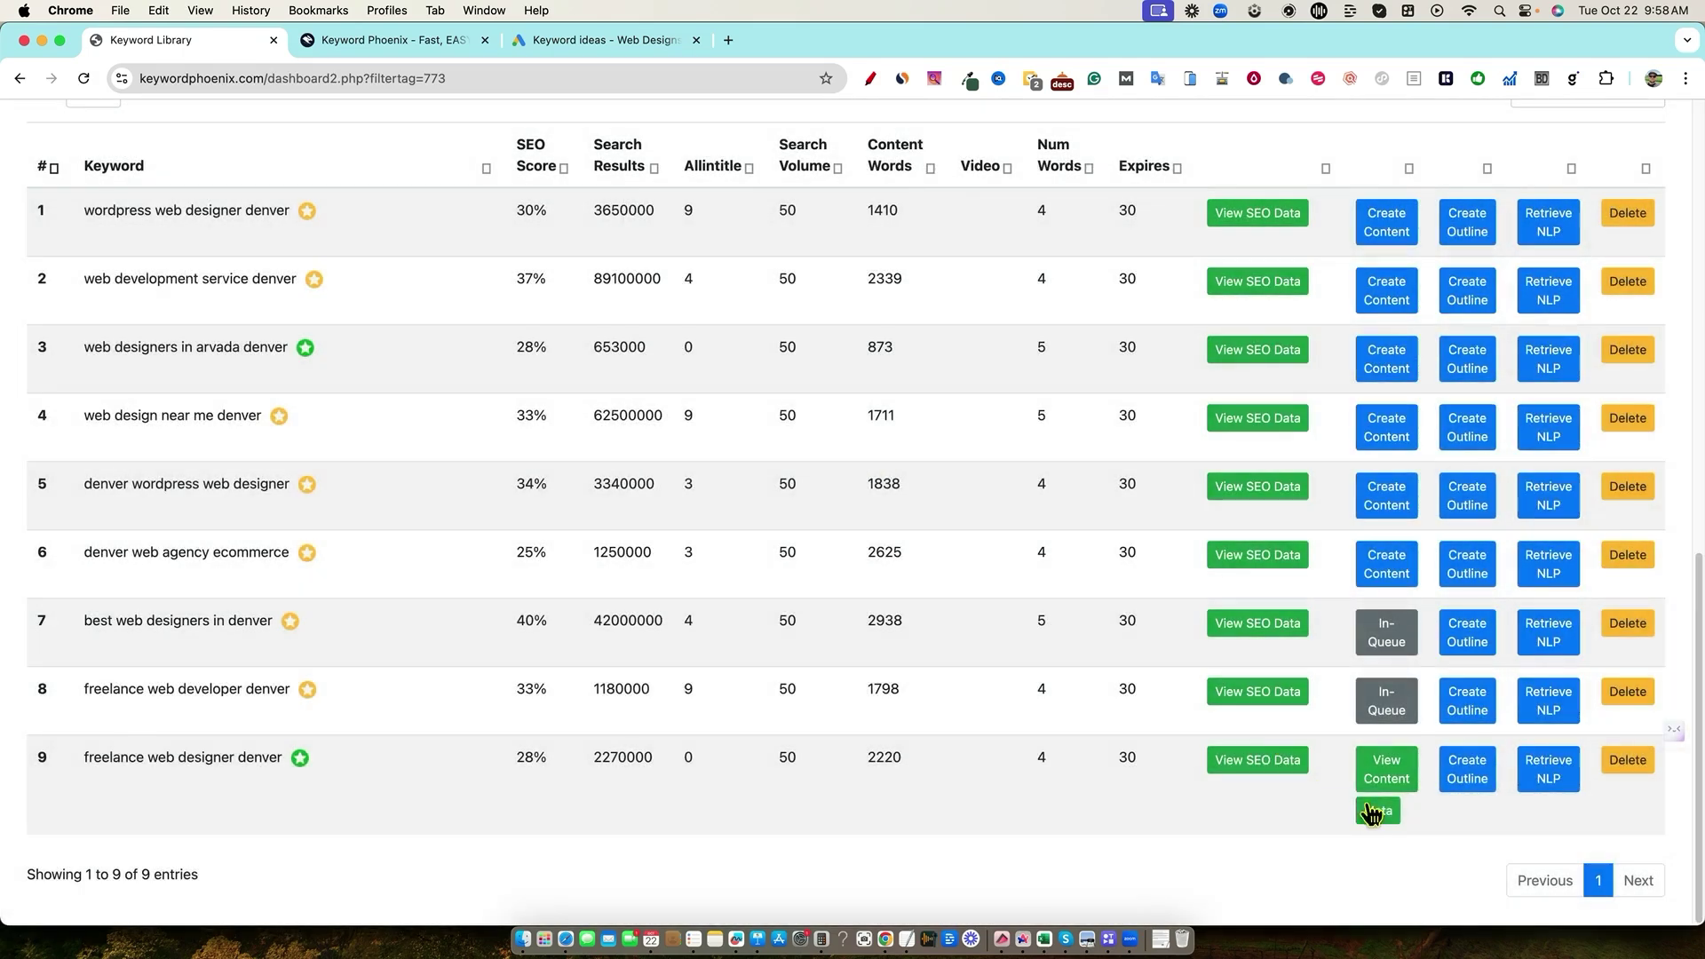
Open the 761-word freelance web designer denver article and select all its text
{"action": "left_click", "coordinate": [1379, 774]}
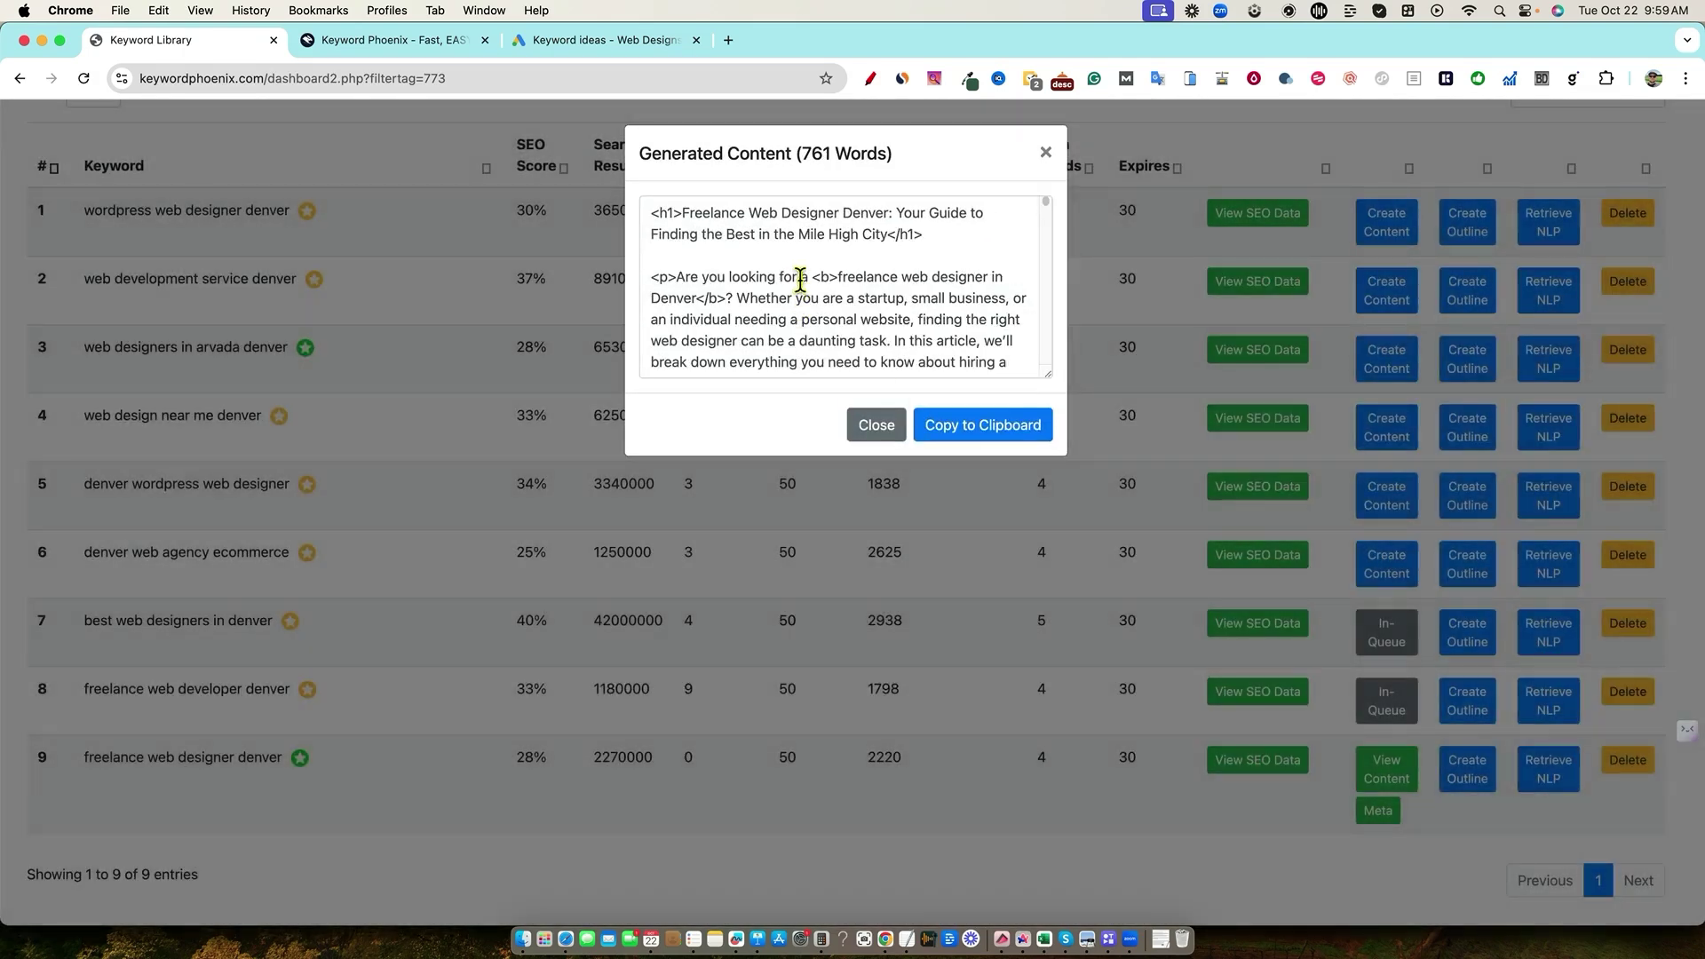
{"action": "left_click", "coordinate": [683, 225]}
{"action": "key", "text": "super+a"}
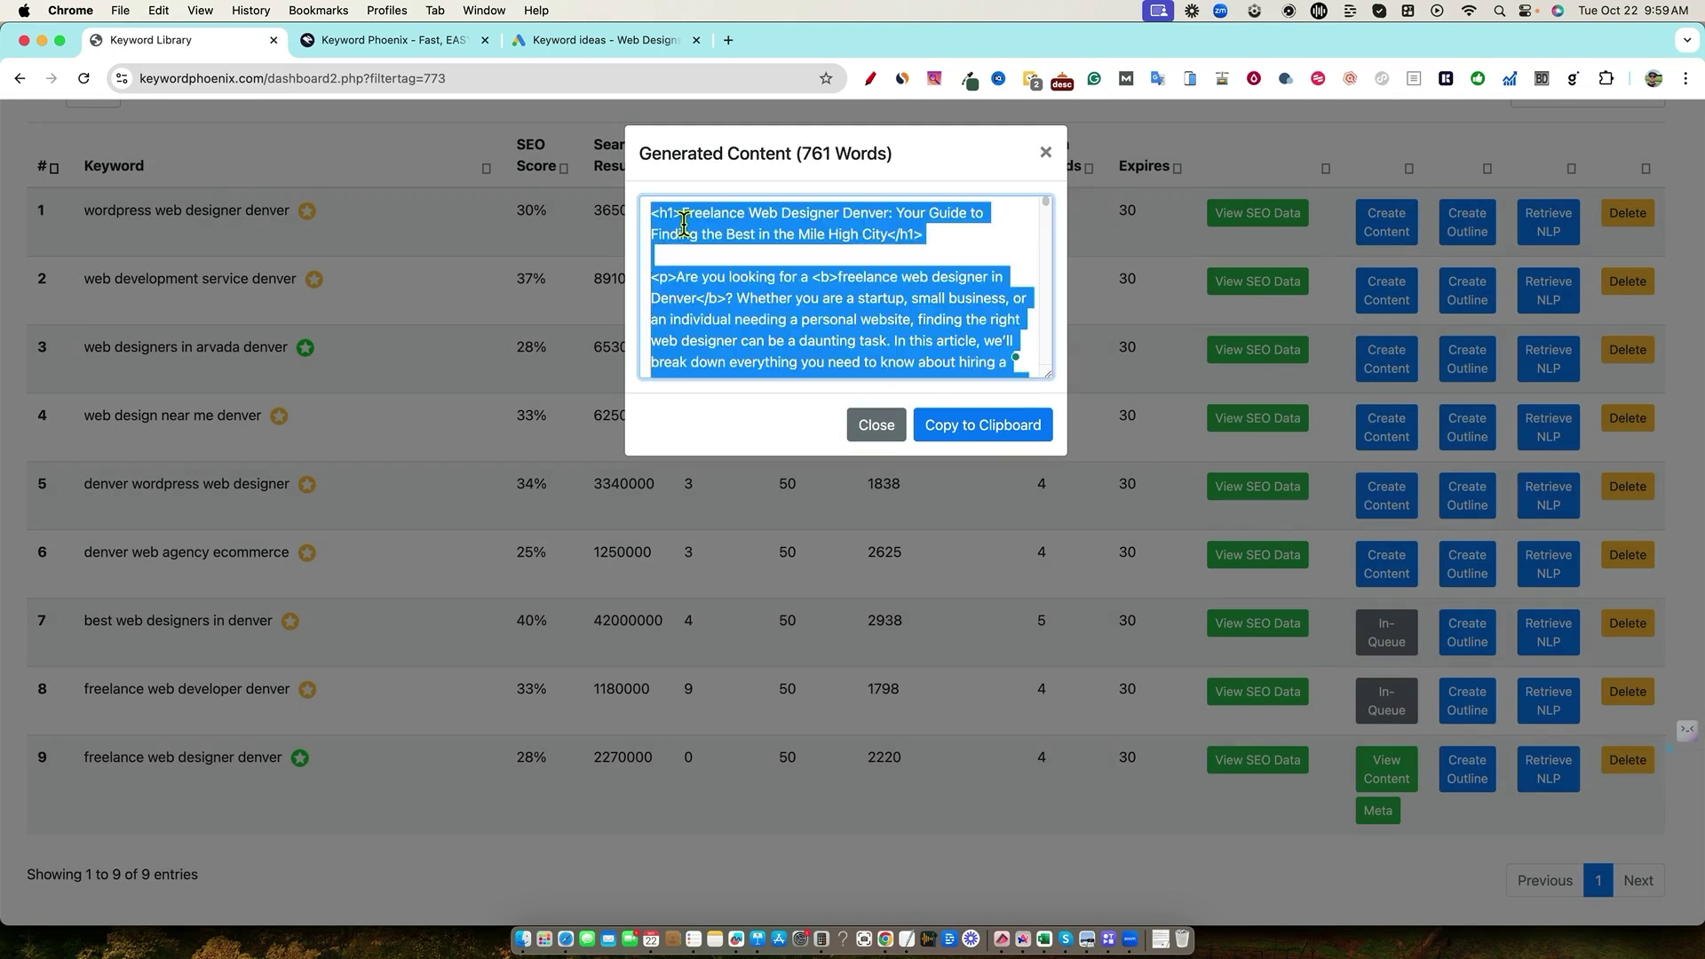
{"action": "left_click", "coordinate": [728, 40]}
Search 'html to markdown' and bring up Code Beautify's Markdown output
{"action": "type", "text": "html"}
{"action": "key", "text": "Down"}
{"action": "key", "text": "Return"}
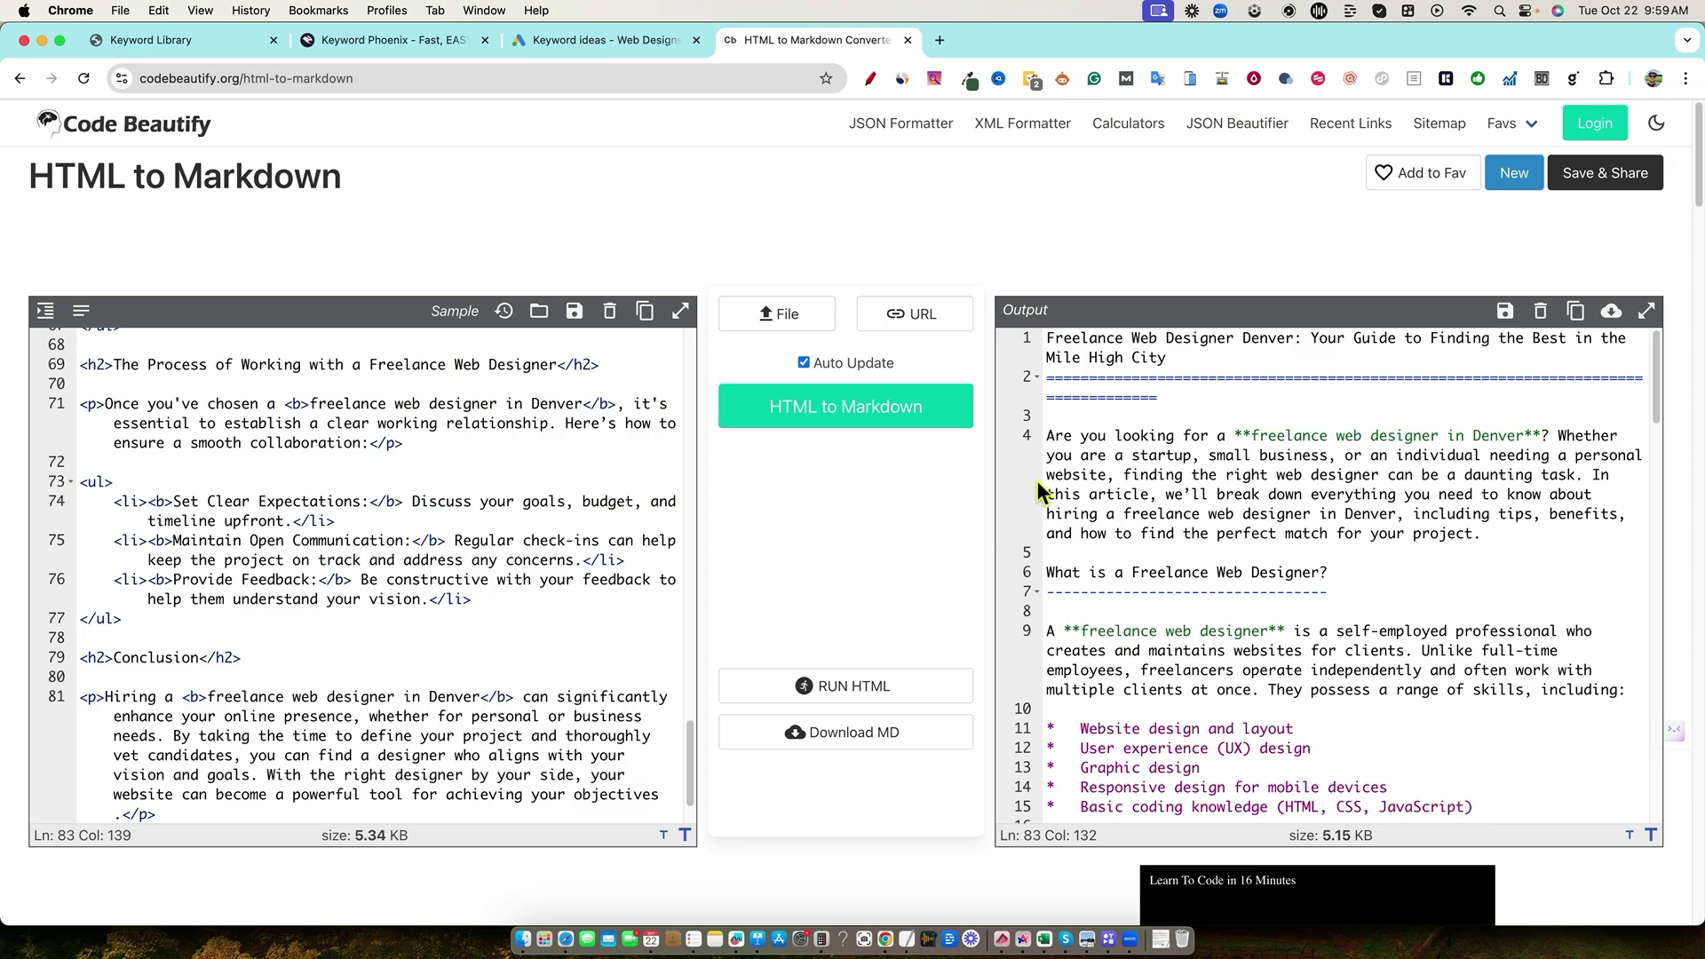
{"action": "left_click", "coordinate": [1165, 494]}
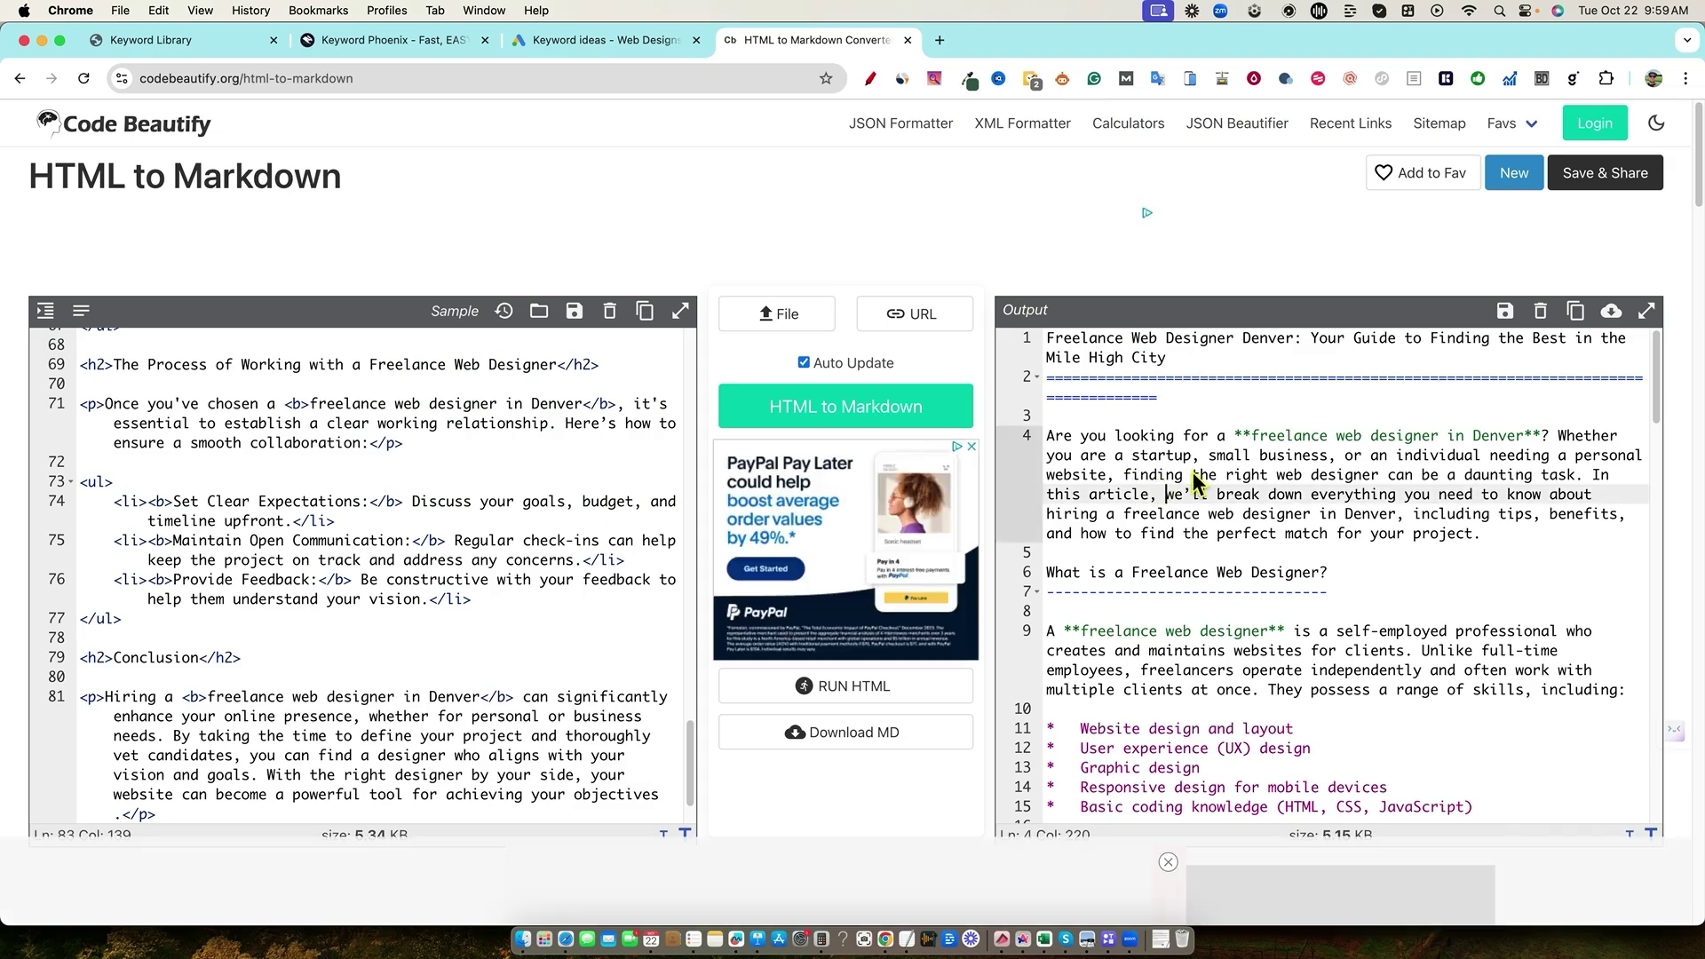
Close the generated article and select the freelance web designer denver keyword in the library
{"action": "key", "text": "super+1"}
{"action": "left_click", "coordinate": [875, 427]}
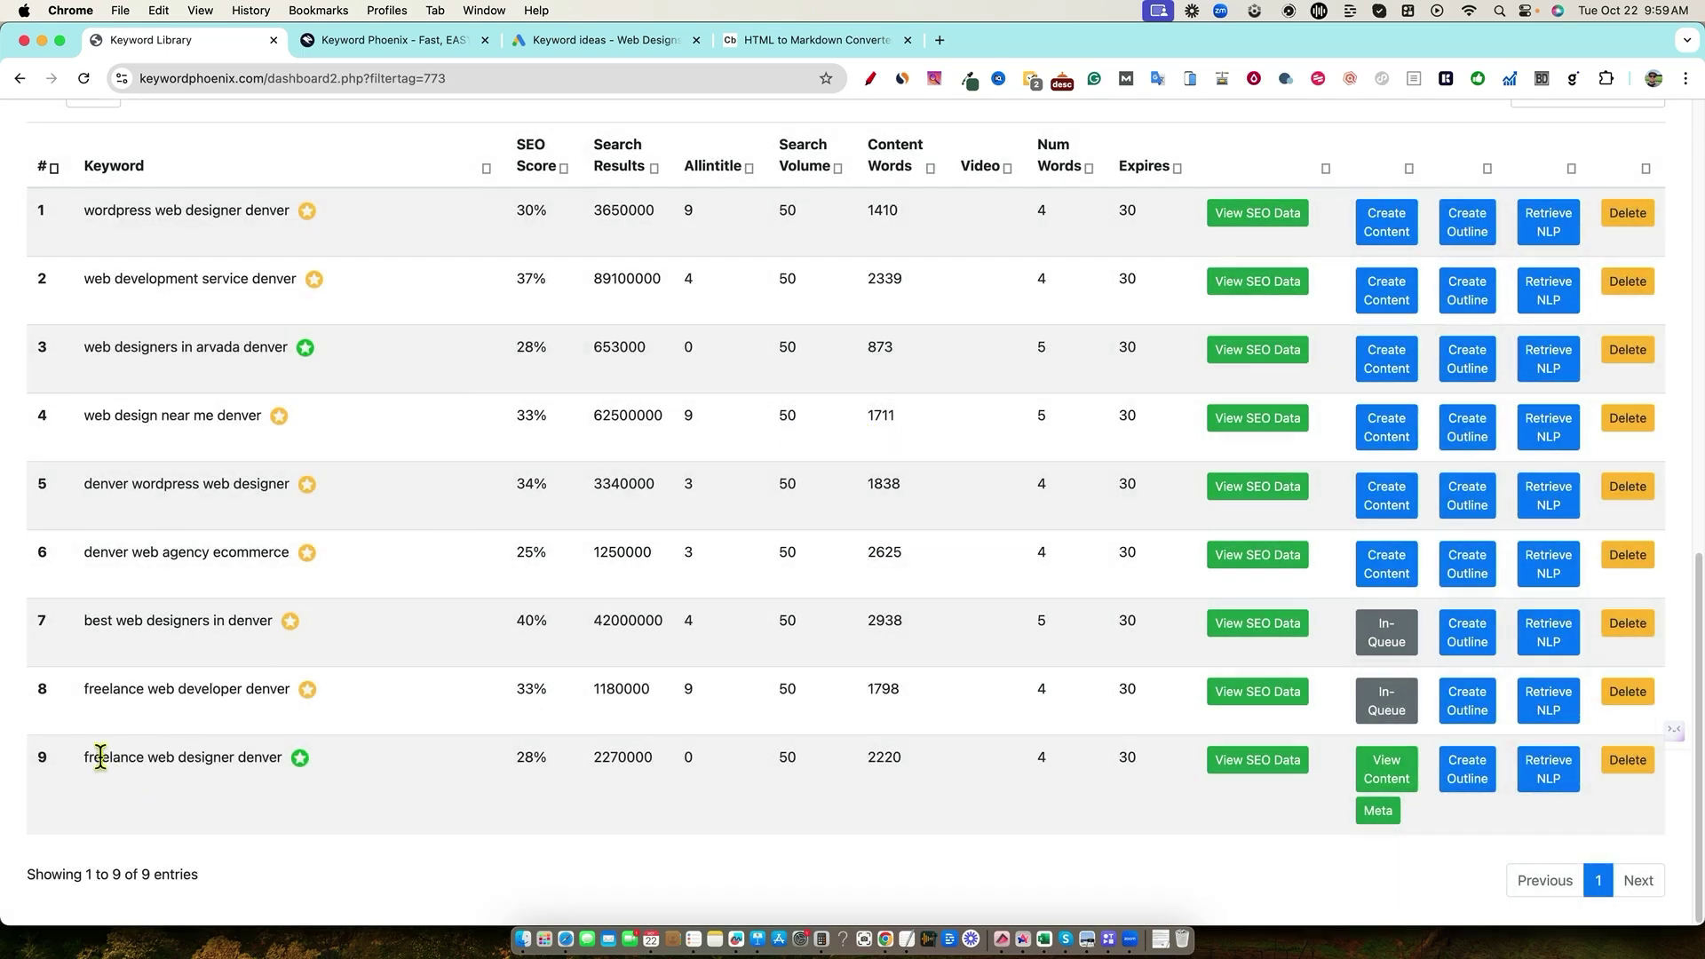
{"action": "left_click_drag", "start_coordinate": [86, 758], "coordinate": [291, 761]}
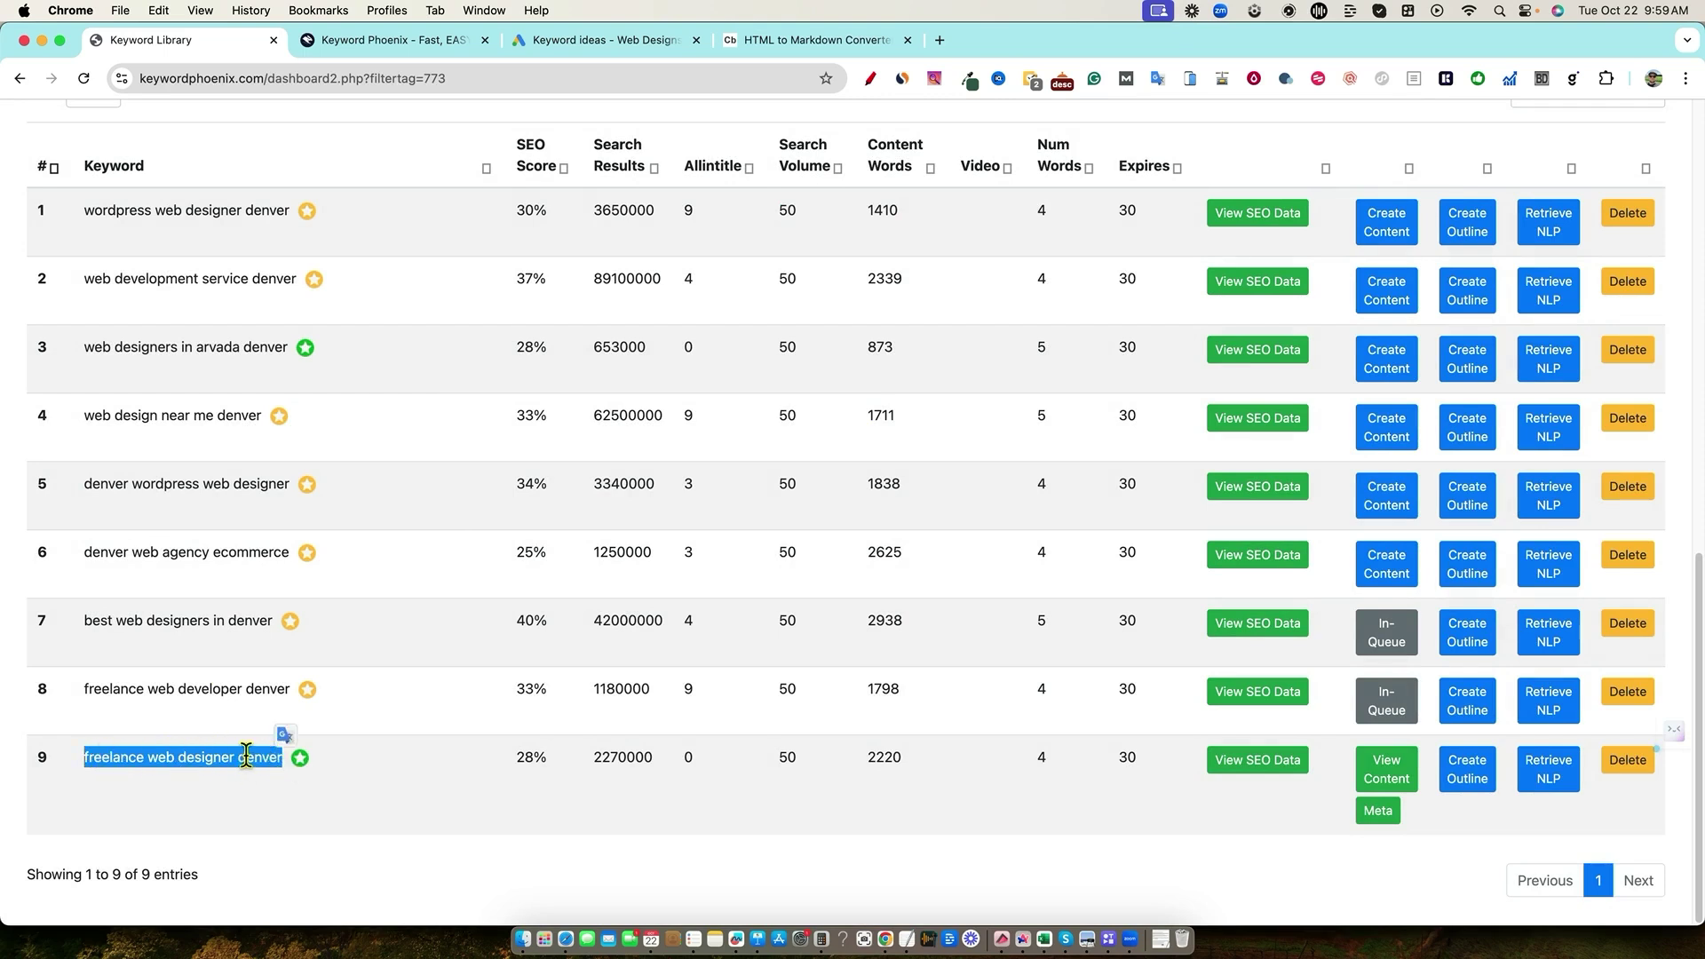
Dismiss the converter's ad, review the 5.15 KB Markdown output, and select all of it
{"action": "left_click", "coordinate": [791, 44]}
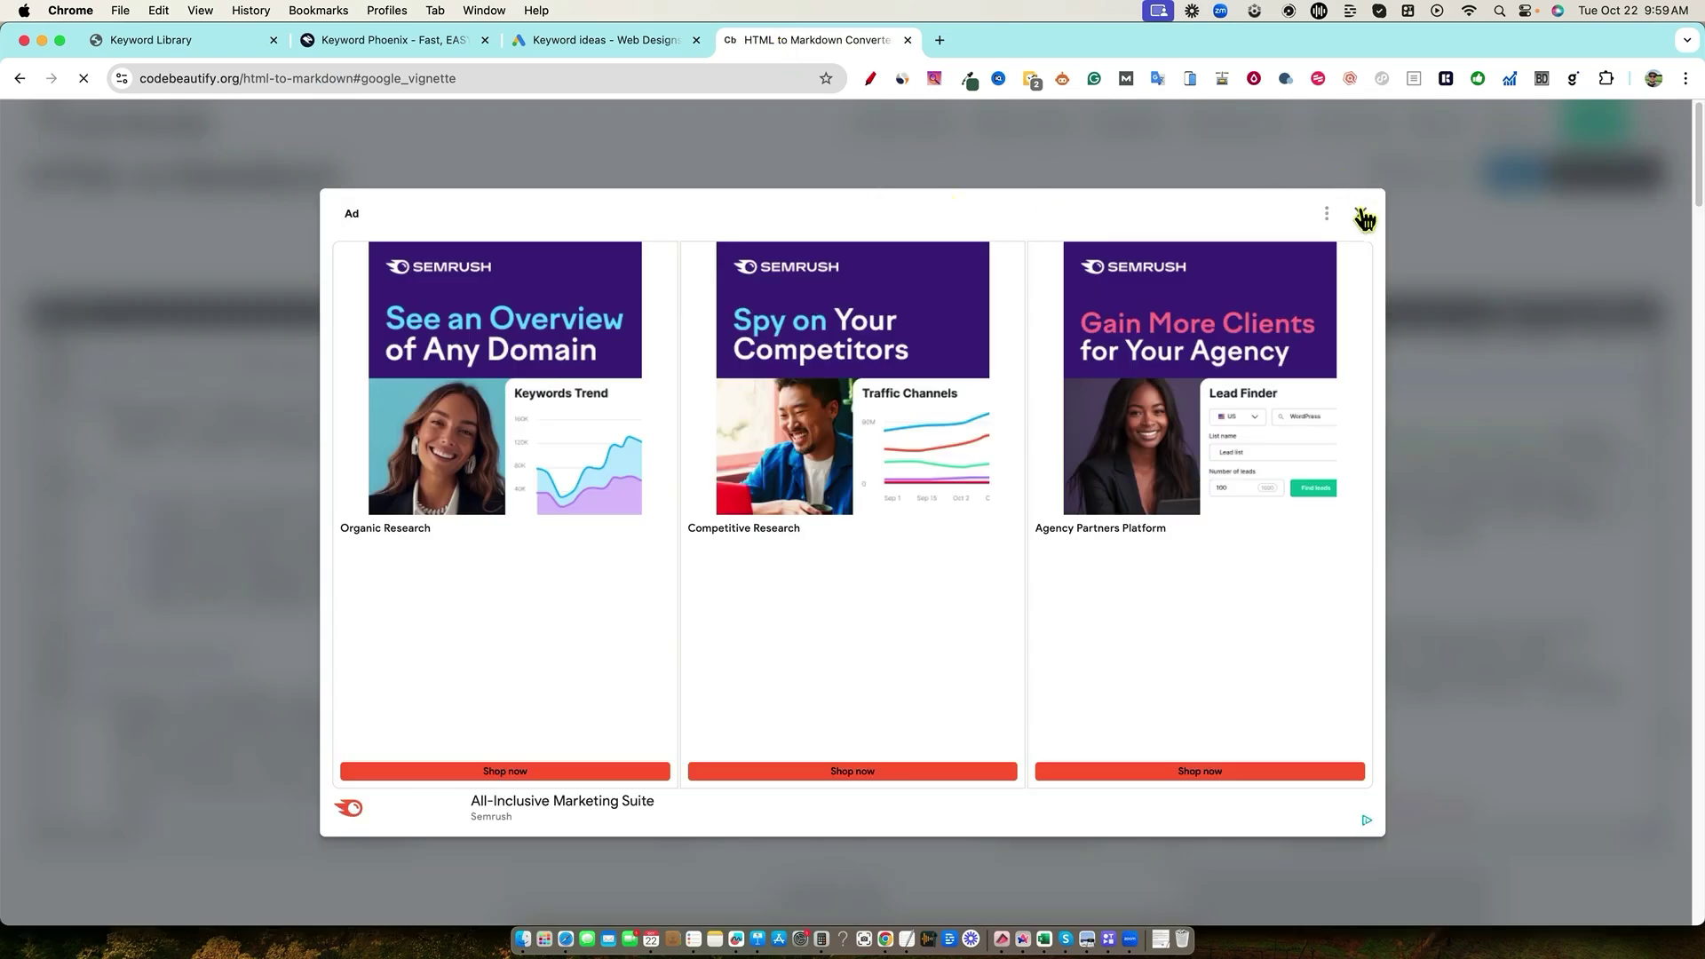
{"action": "left_click", "coordinate": [1361, 214]}
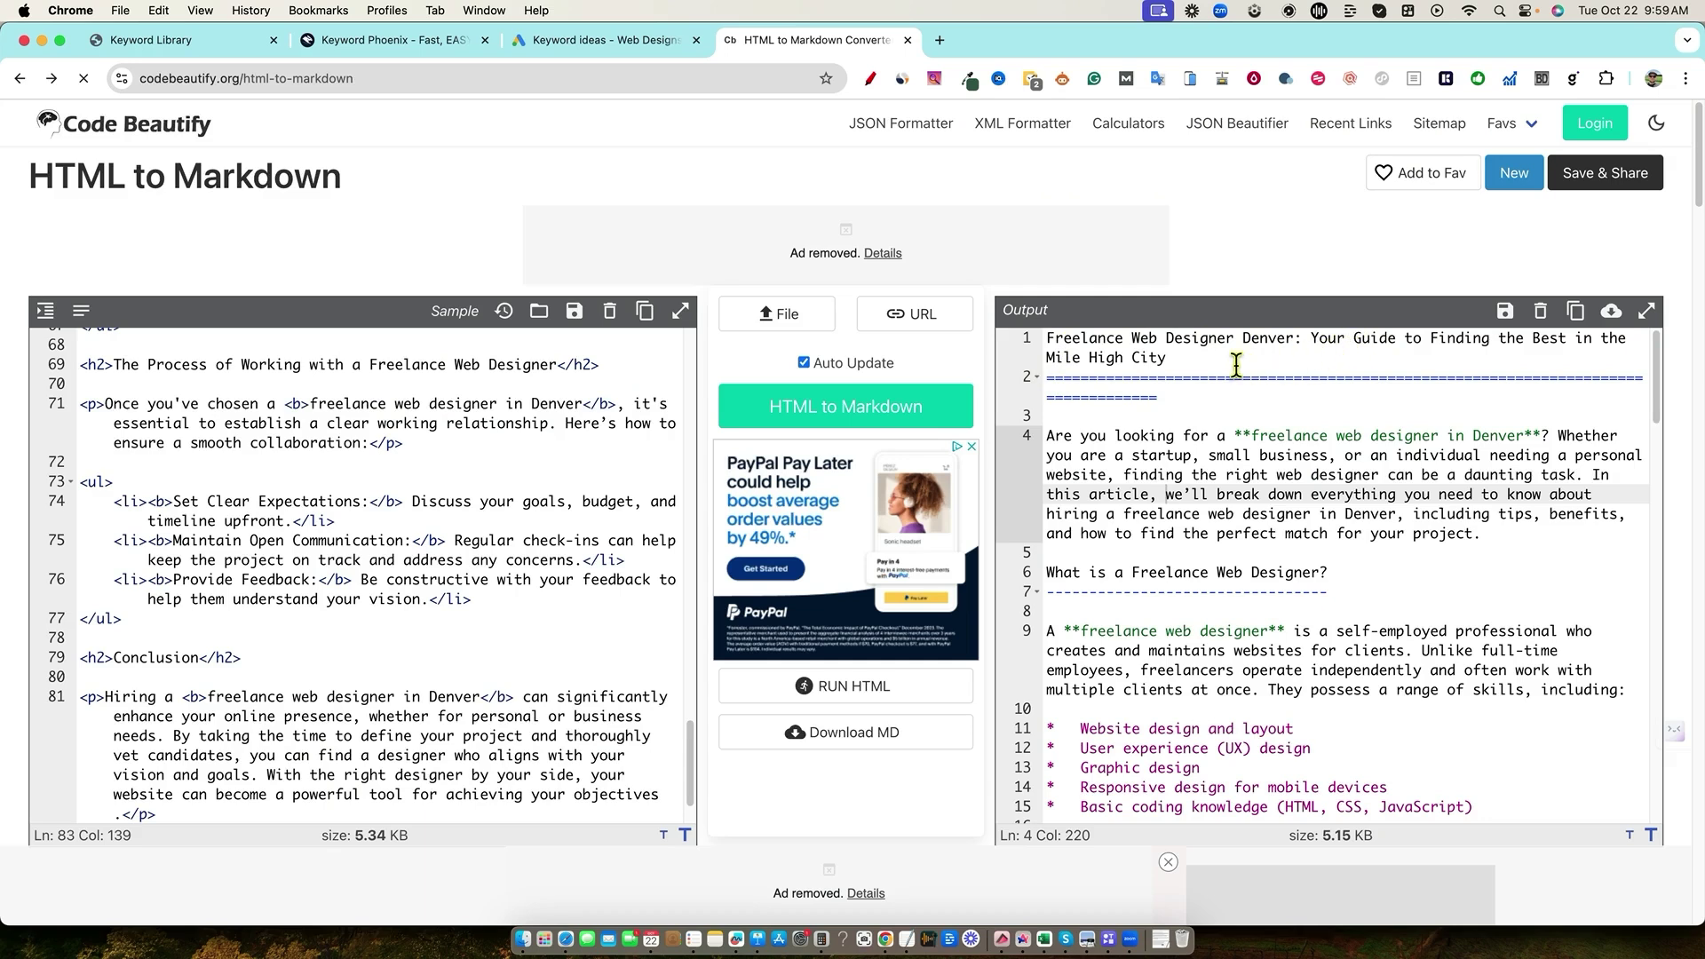
{"action": "scroll", "coordinate": [1229, 449], "scroll_direction": "down", "scroll_amount": 1}
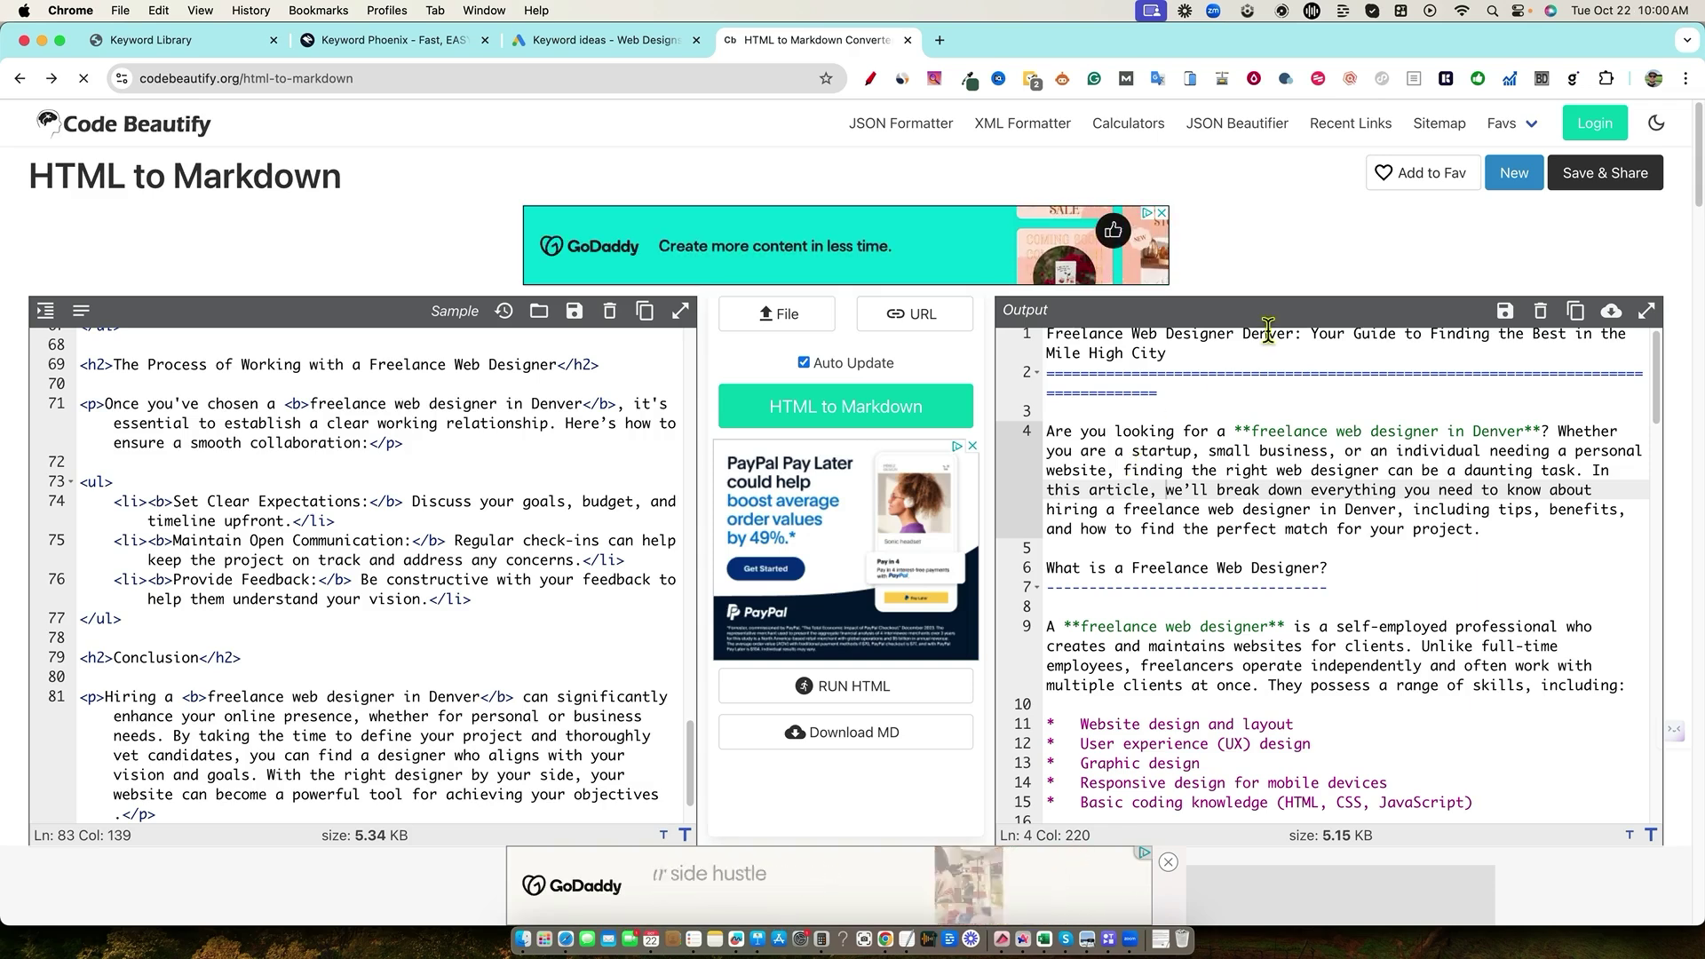
{"action": "scroll", "coordinate": [1182, 569], "scroll_direction": "down", "scroll_amount": 1}
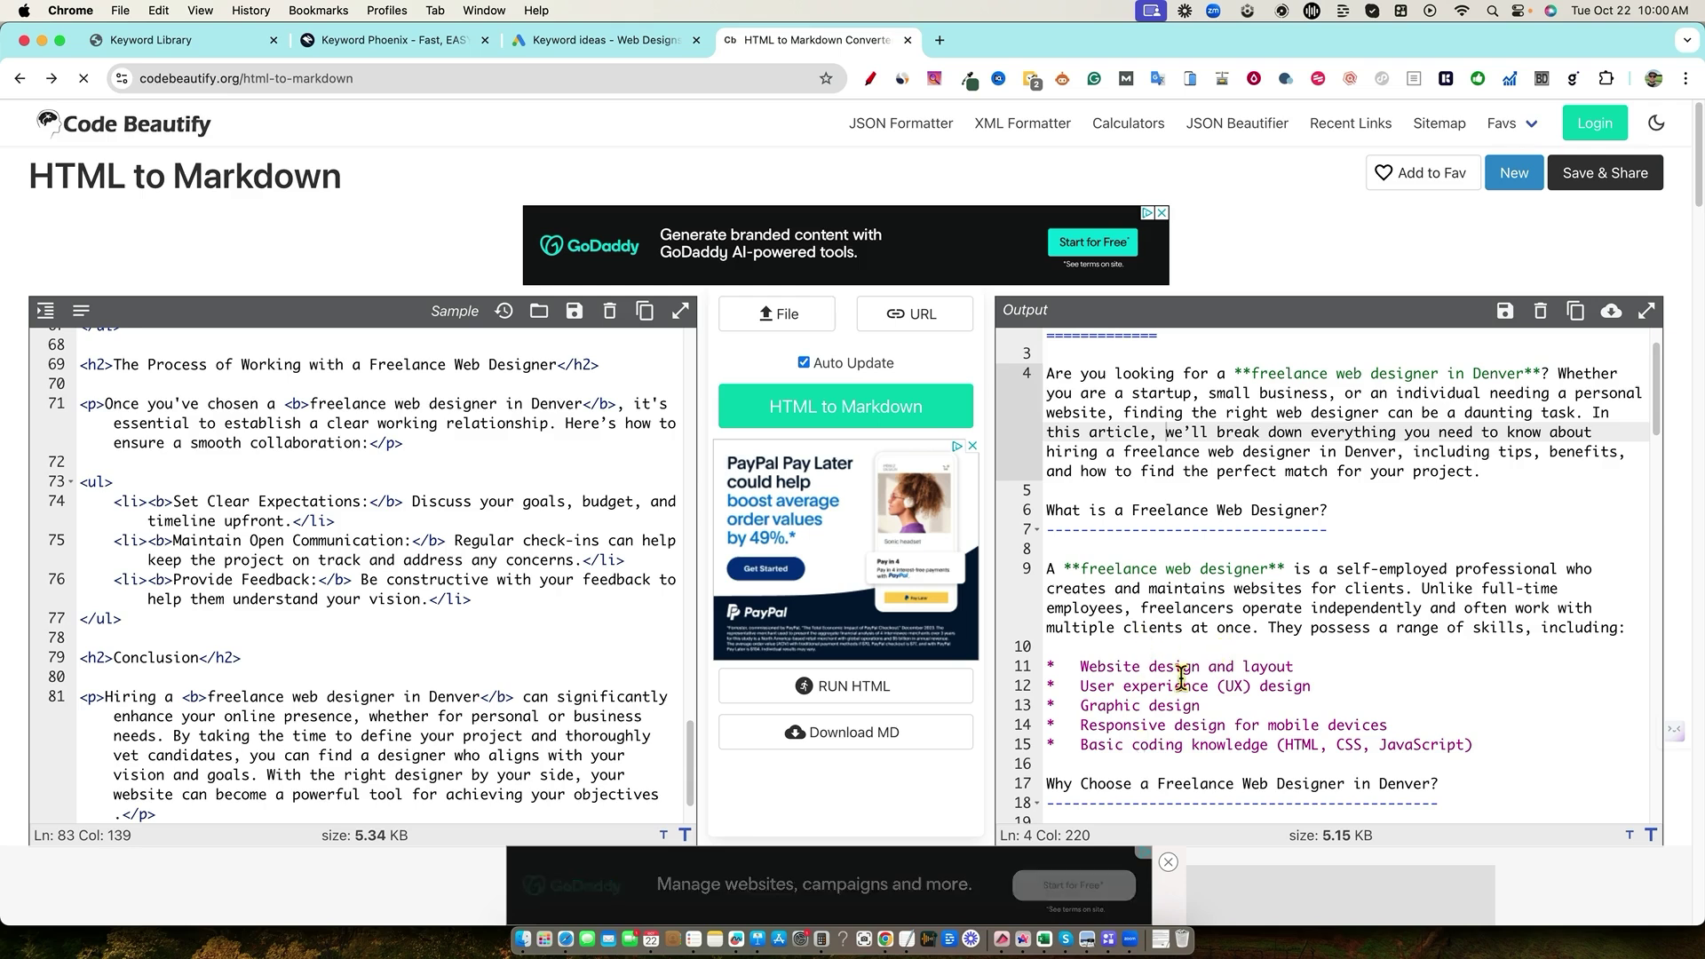
{"action": "scroll", "coordinate": [1208, 719], "scroll_direction": "down", "scroll_amount": 2}
{"action": "scroll", "coordinate": [1208, 719], "scroll_direction": "down", "scroll_amount": 2}
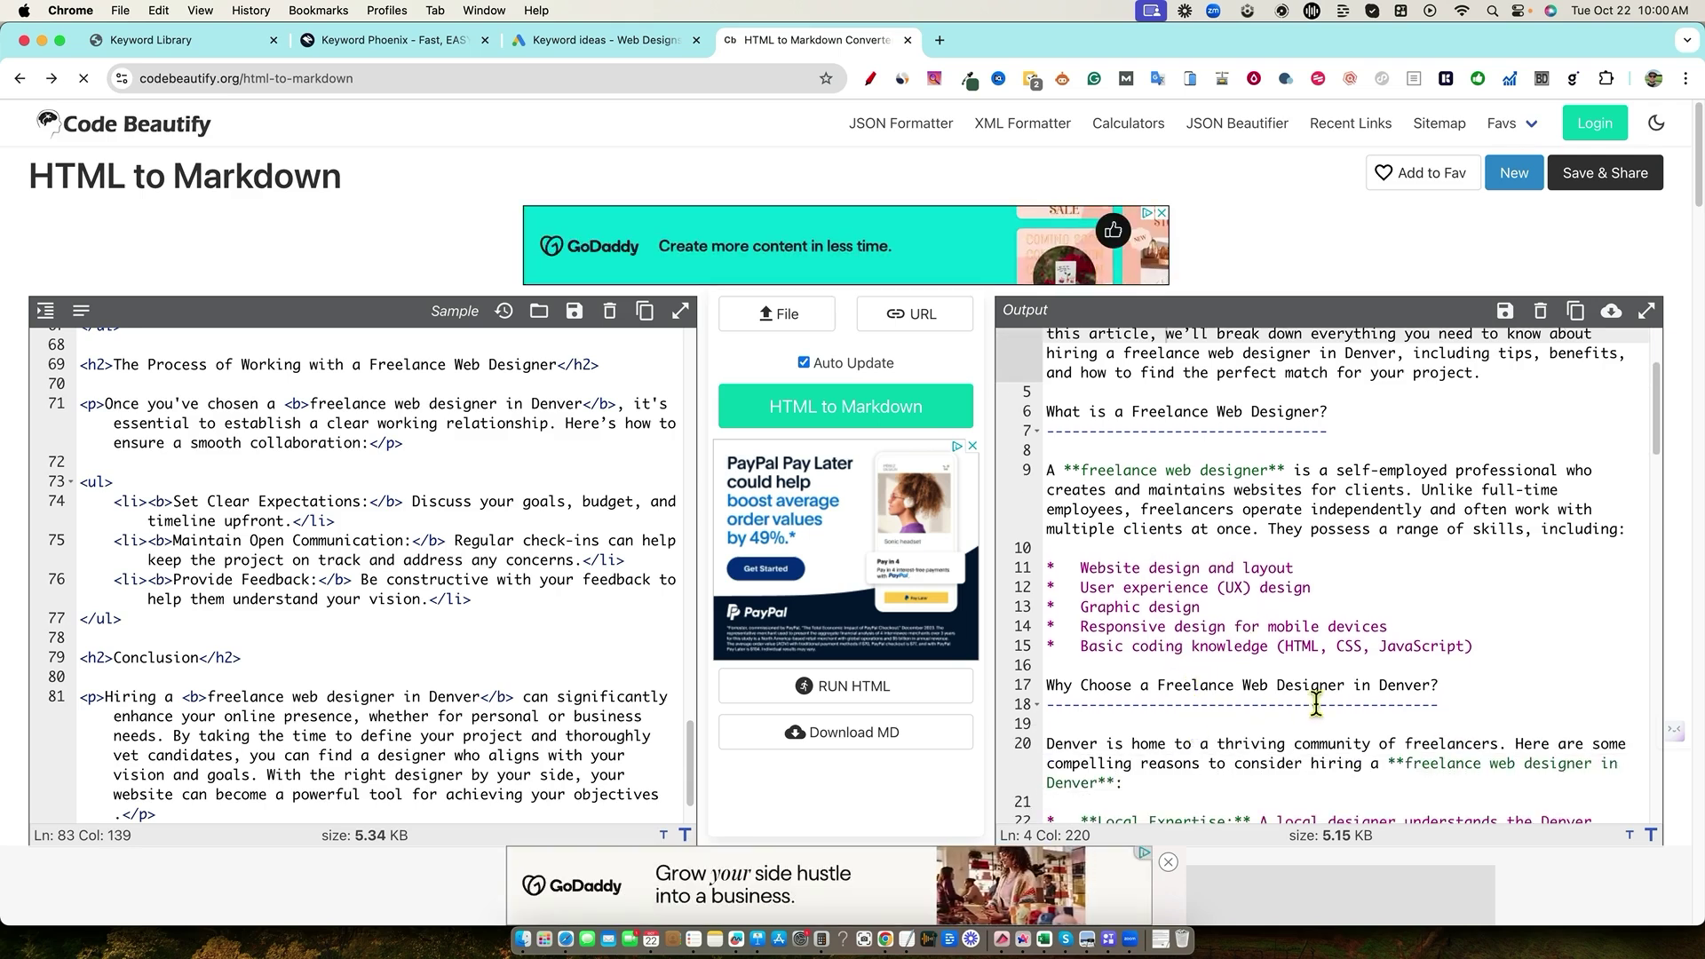
{"action": "scroll", "coordinate": [1323, 700], "scroll_direction": "down", "scroll_amount": 2}
{"action": "scroll", "coordinate": [1278, 711], "scroll_direction": "down", "scroll_amount": 1}
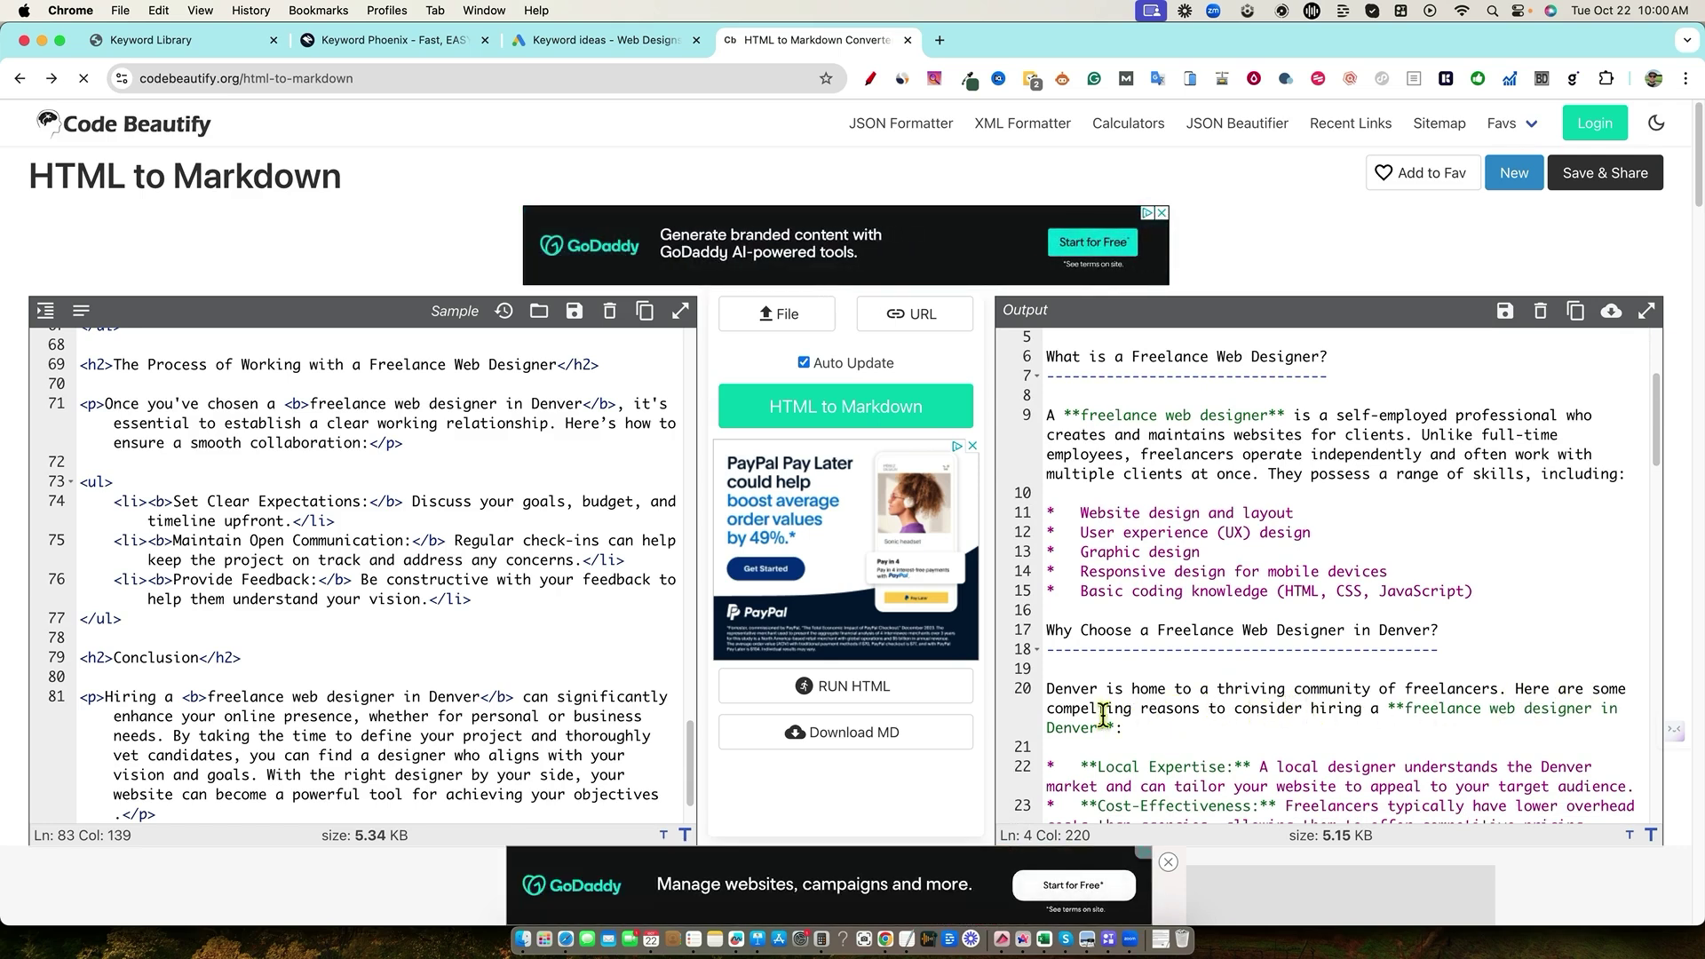
{"action": "scroll", "coordinate": [1202, 724], "scroll_direction": "down", "scroll_amount": 1}
{"action": "scroll", "coordinate": [1226, 726], "scroll_direction": "down", "scroll_amount": 3}
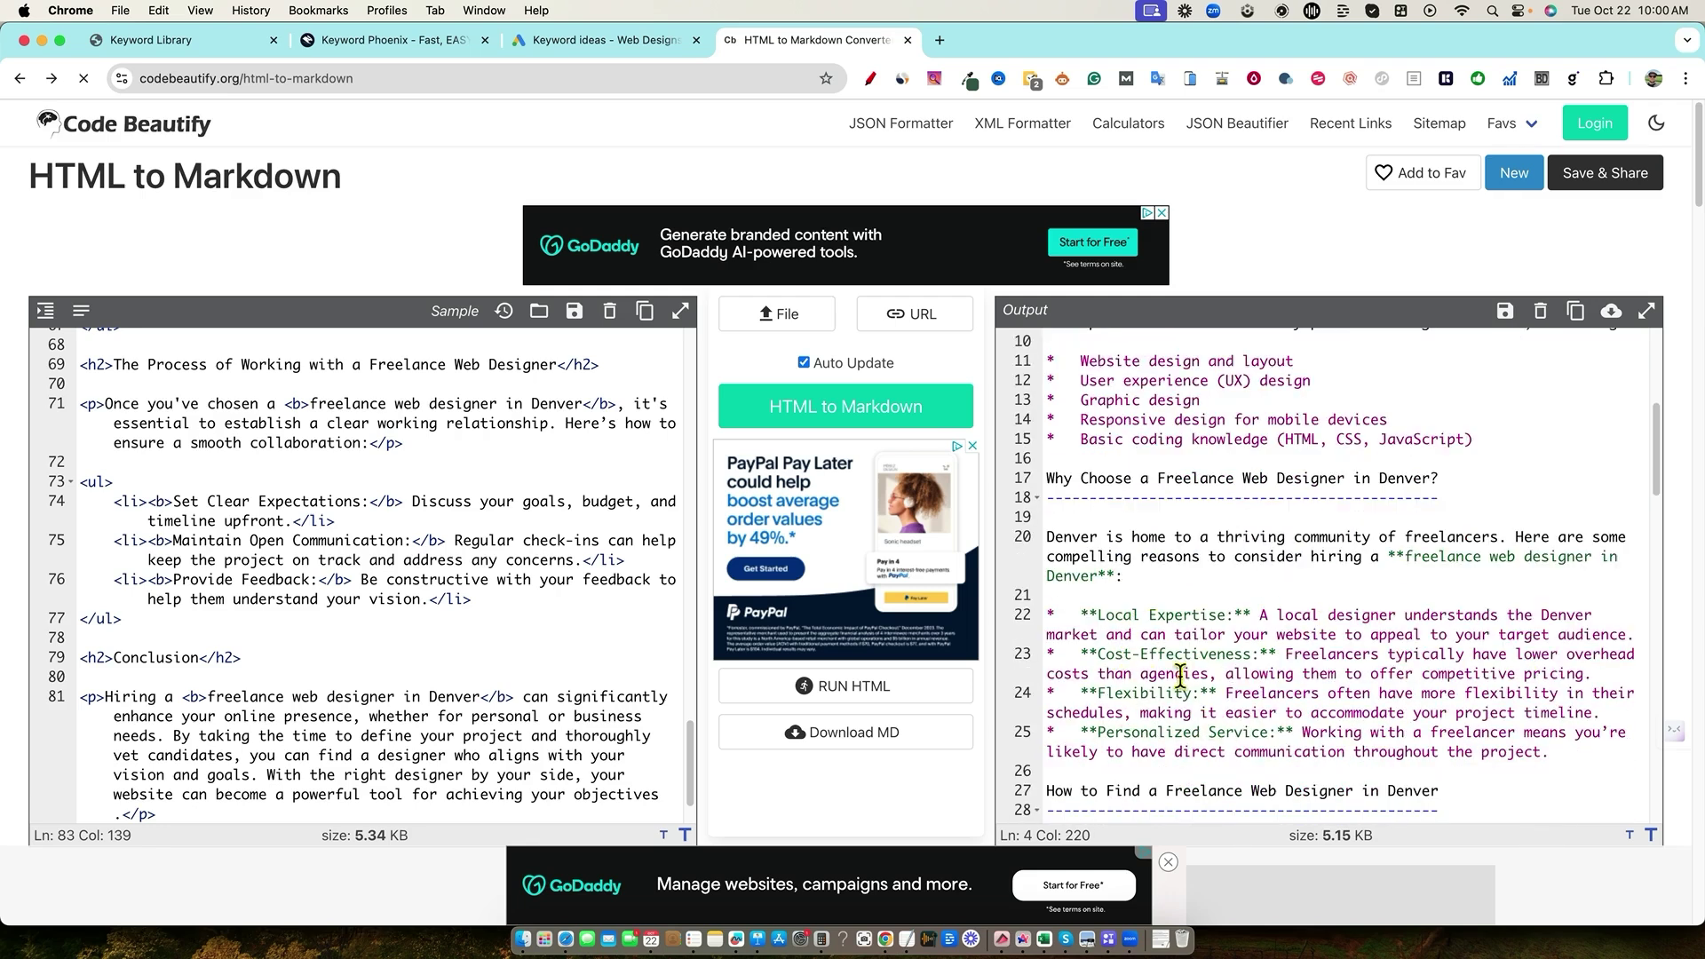
{"action": "scroll", "coordinate": [1180, 675], "scroll_direction": "down", "scroll_amount": 5}
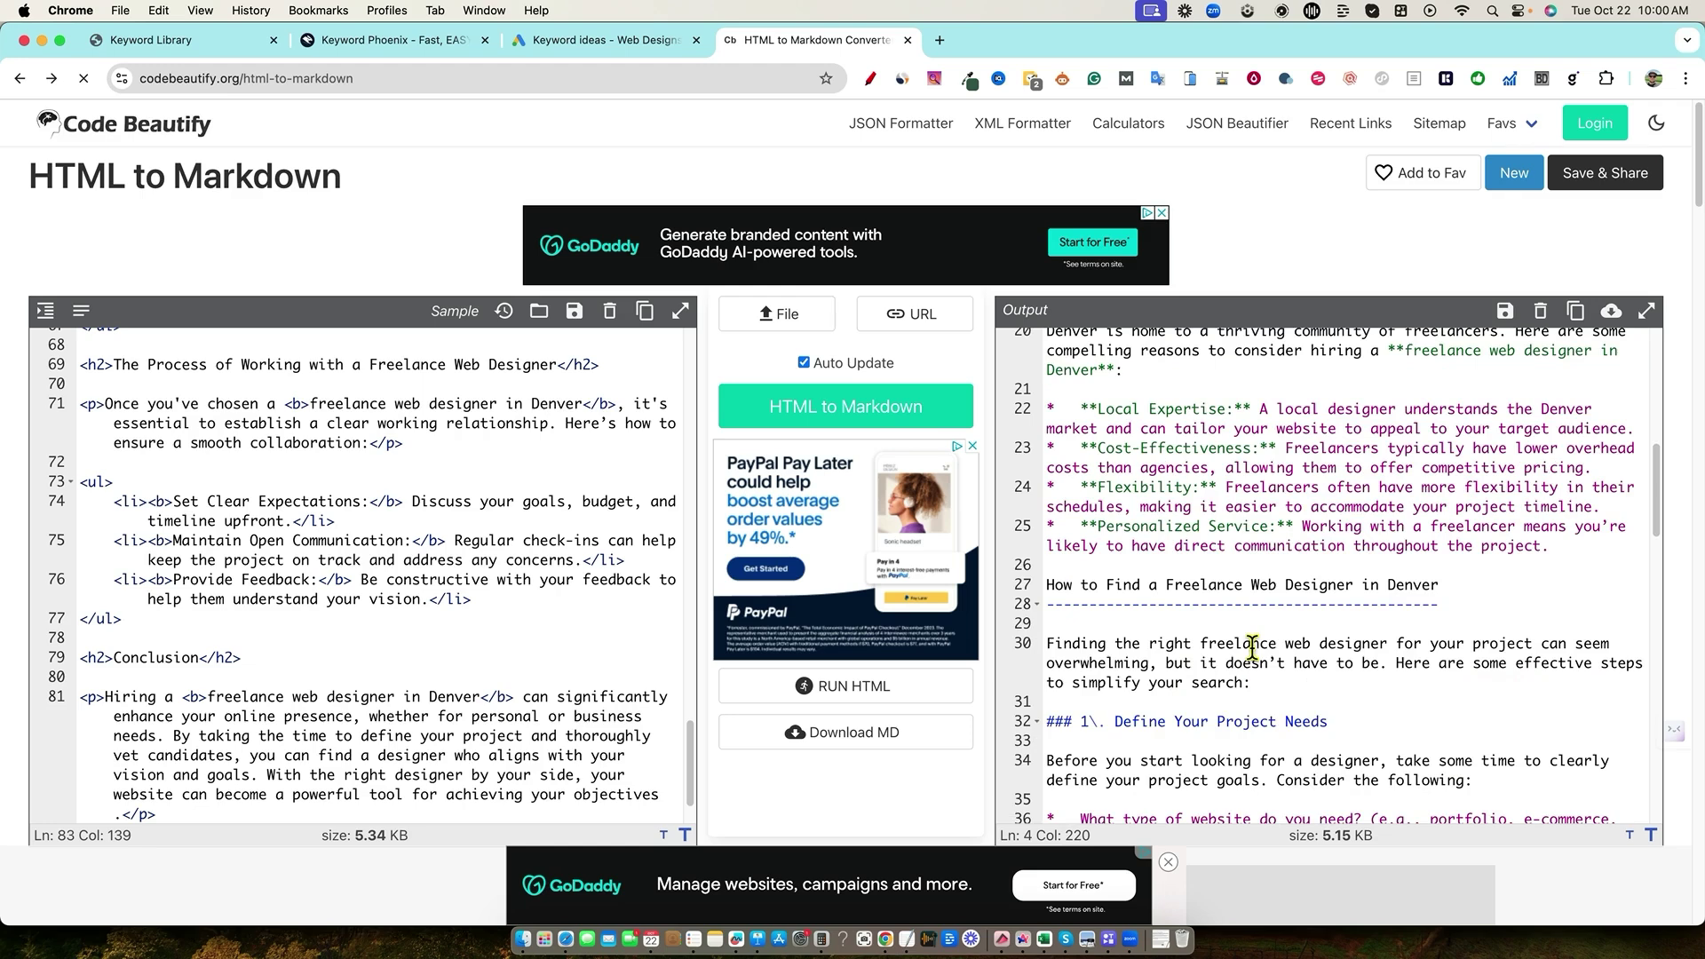
{"action": "scroll", "coordinate": [1252, 648], "scroll_direction": "down", "scroll_amount": 10}
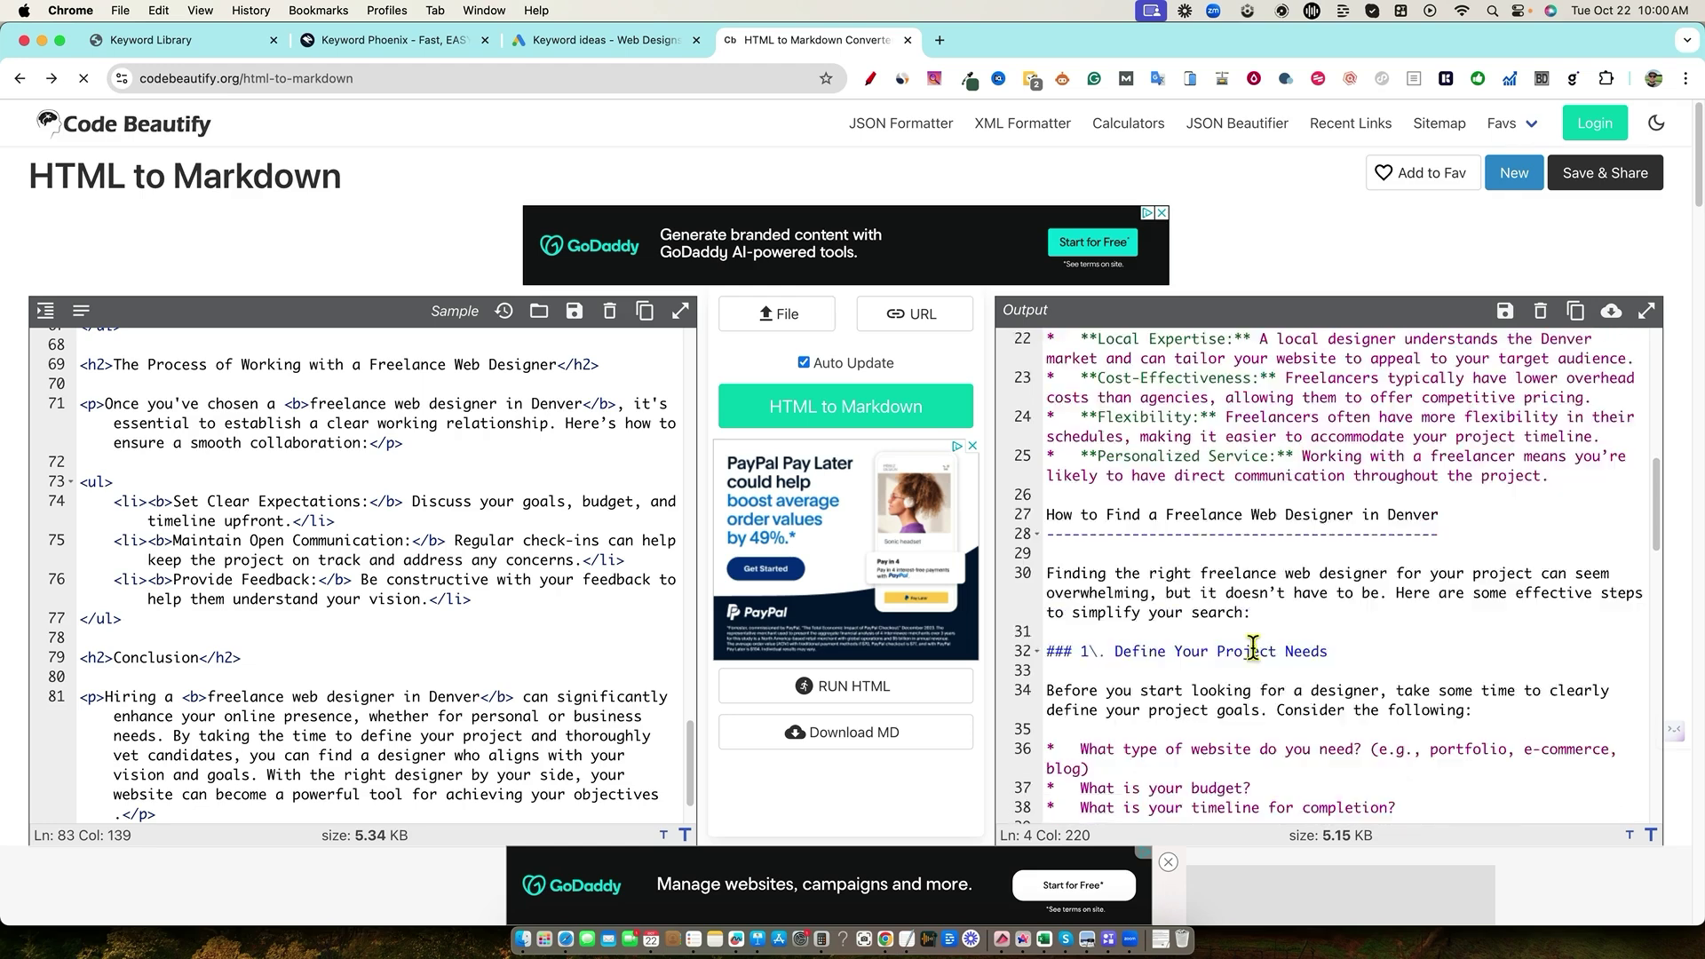
{"action": "scroll", "coordinate": [1249, 648], "scroll_direction": "down", "scroll_amount": 15}
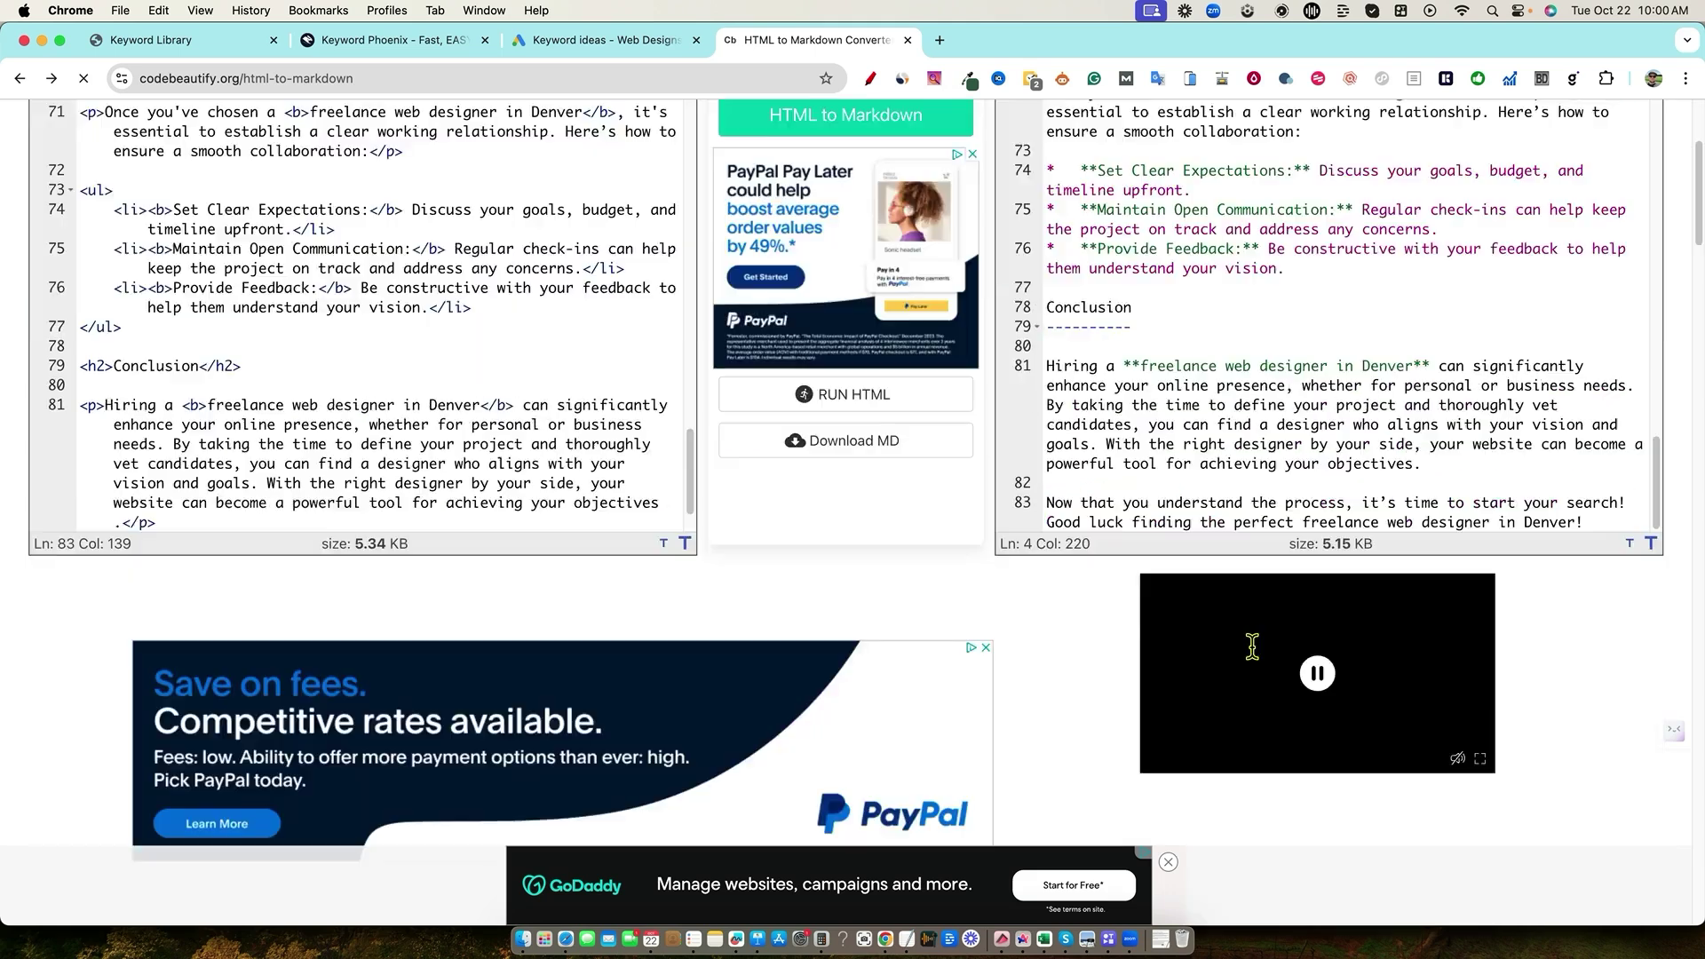
{"action": "scroll", "coordinate": [1252, 644], "scroll_direction": "up", "scroll_amount": 10}
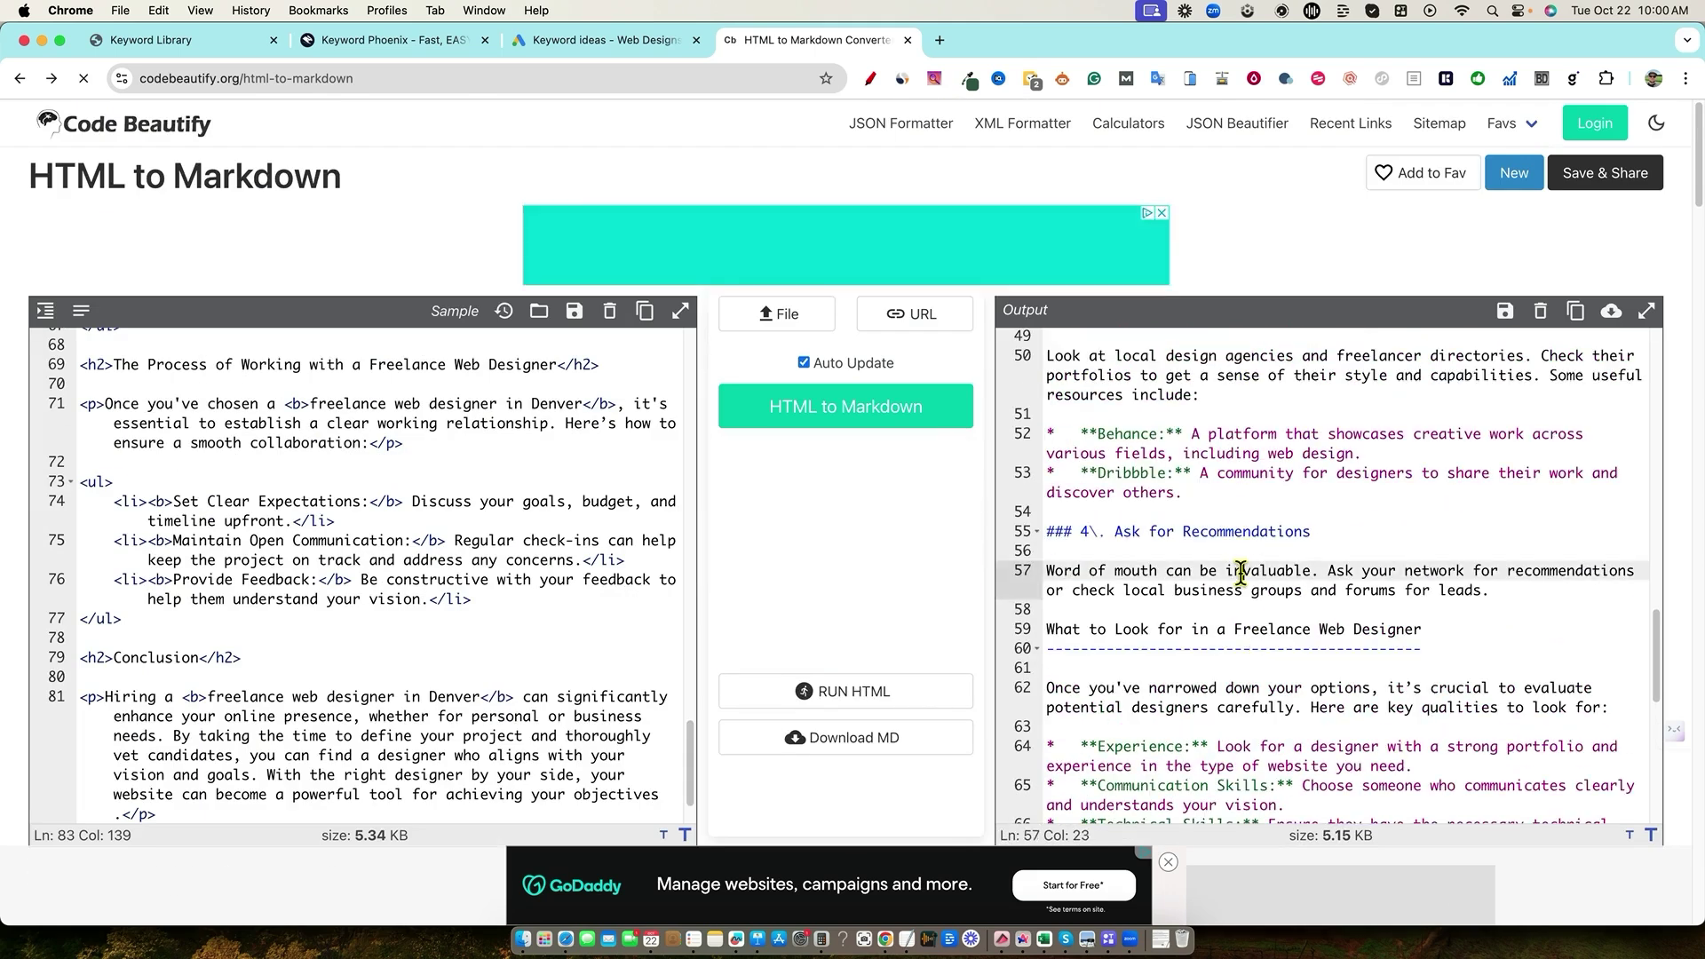
{"action": "key", "text": "super+a"}
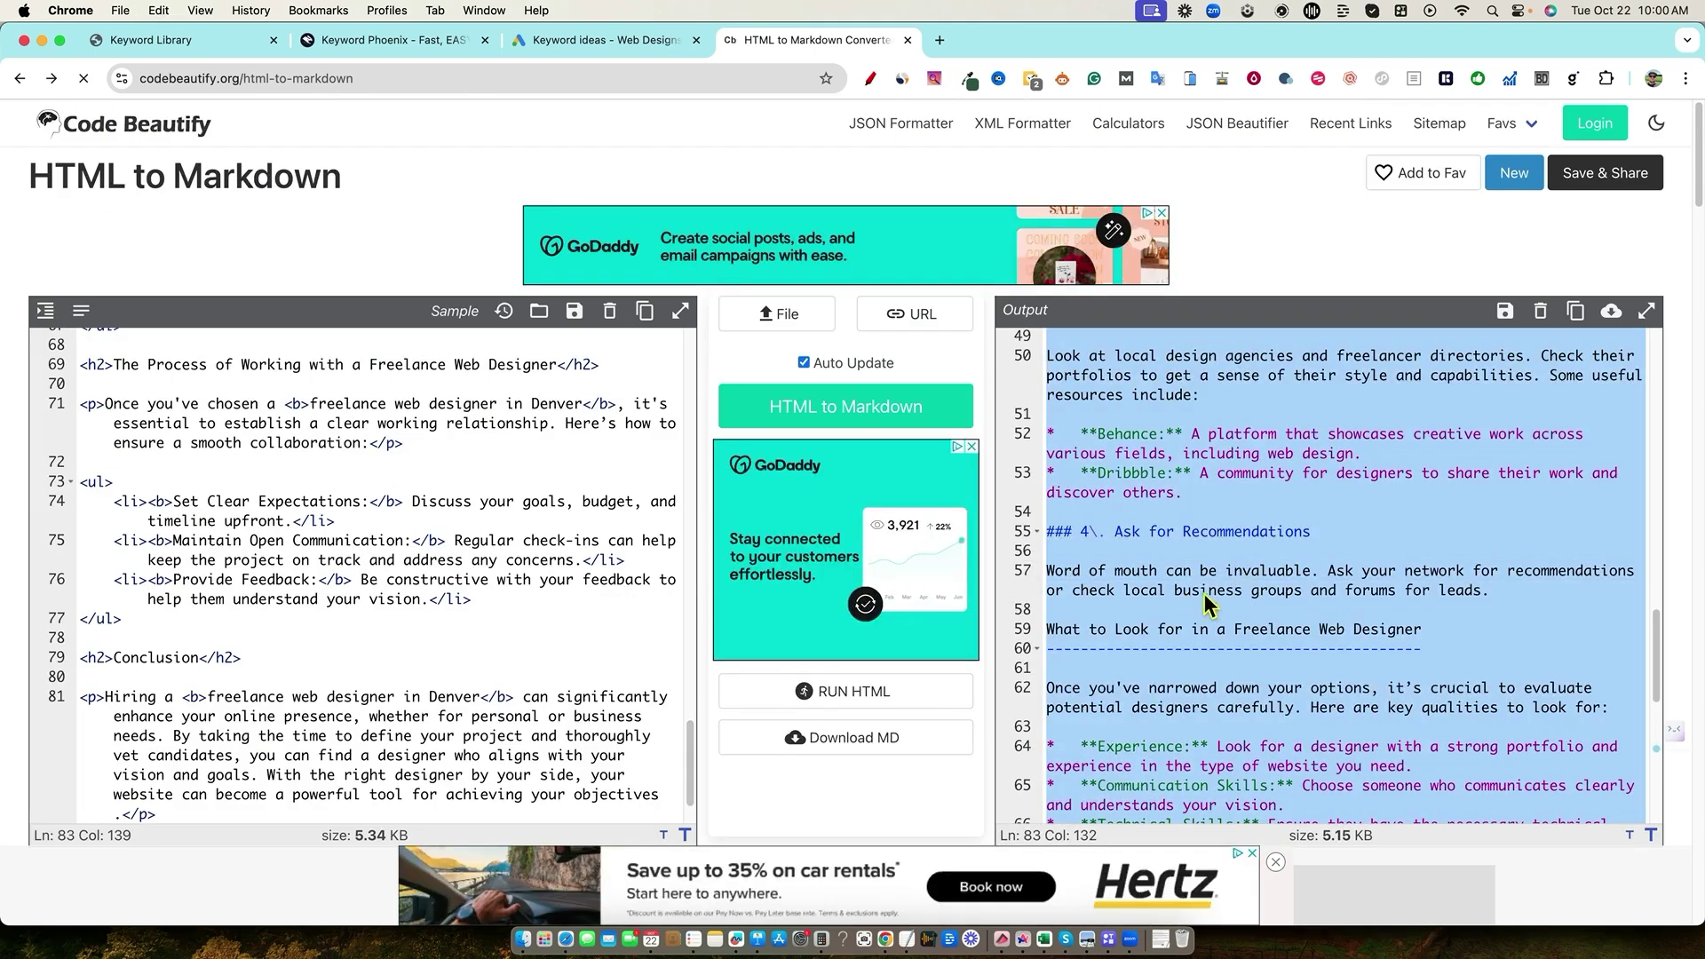
{"action": "left_click", "coordinate": [194, 40]}
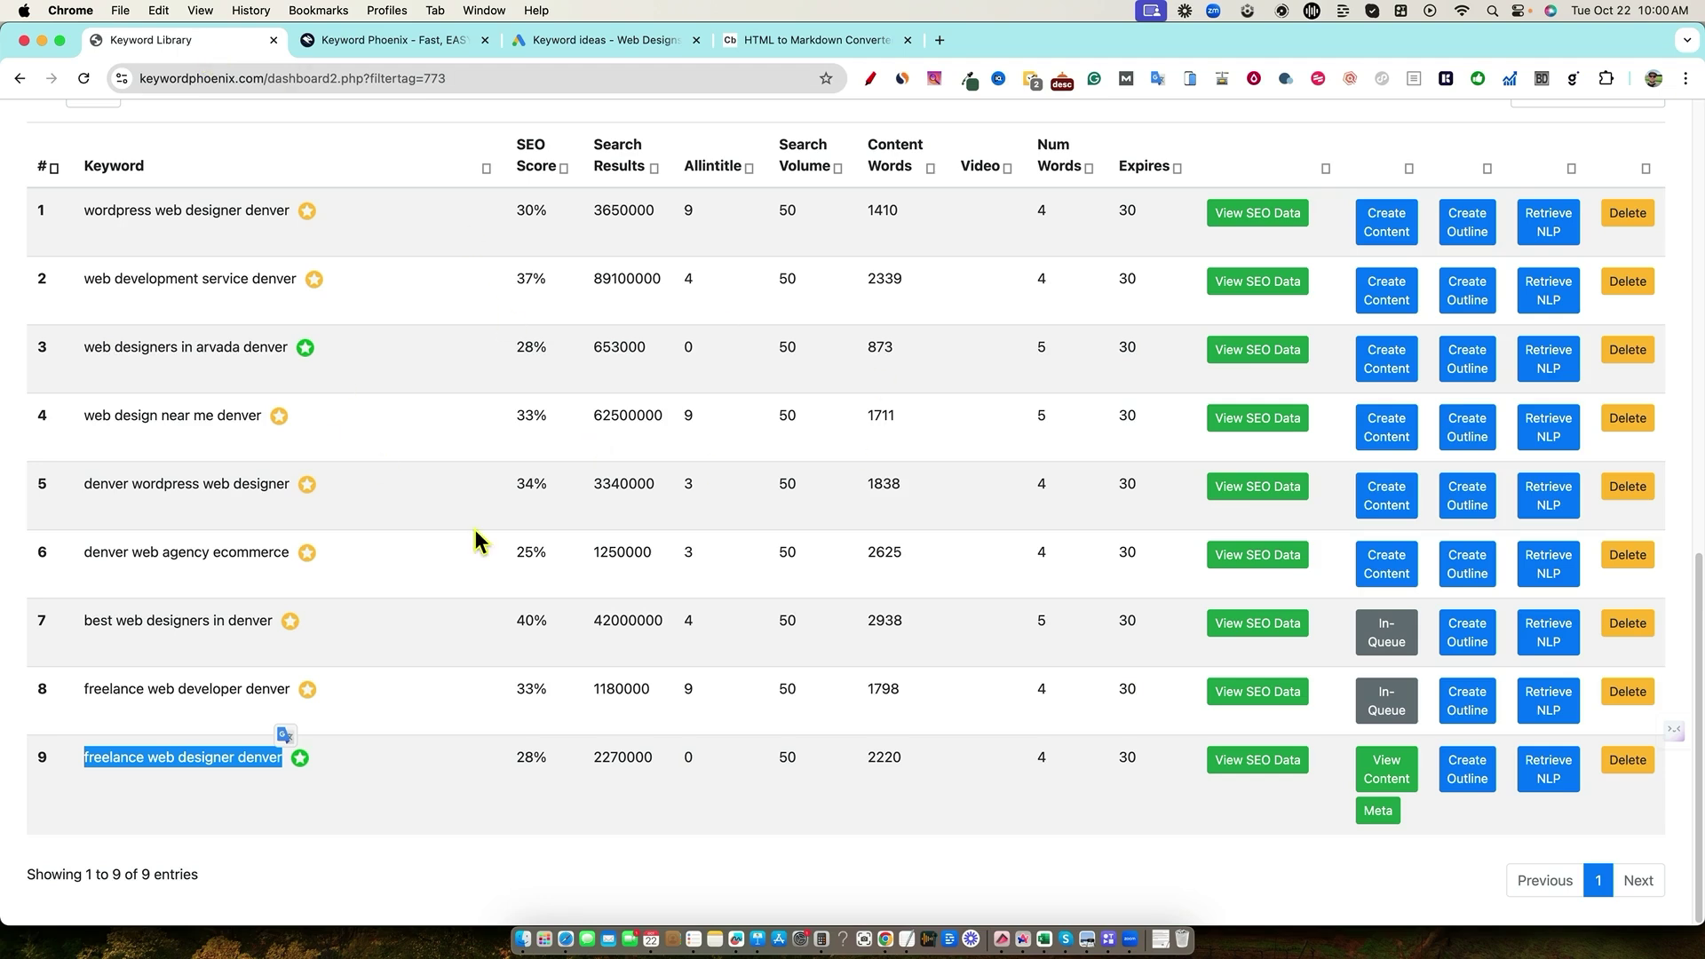
Check the Markdown article's count of 746 words and 5,105 characters, then return to the keyword library
{"action": "scroll", "coordinate": [471, 591], "scroll_direction": "up", "scroll_amount": 1}
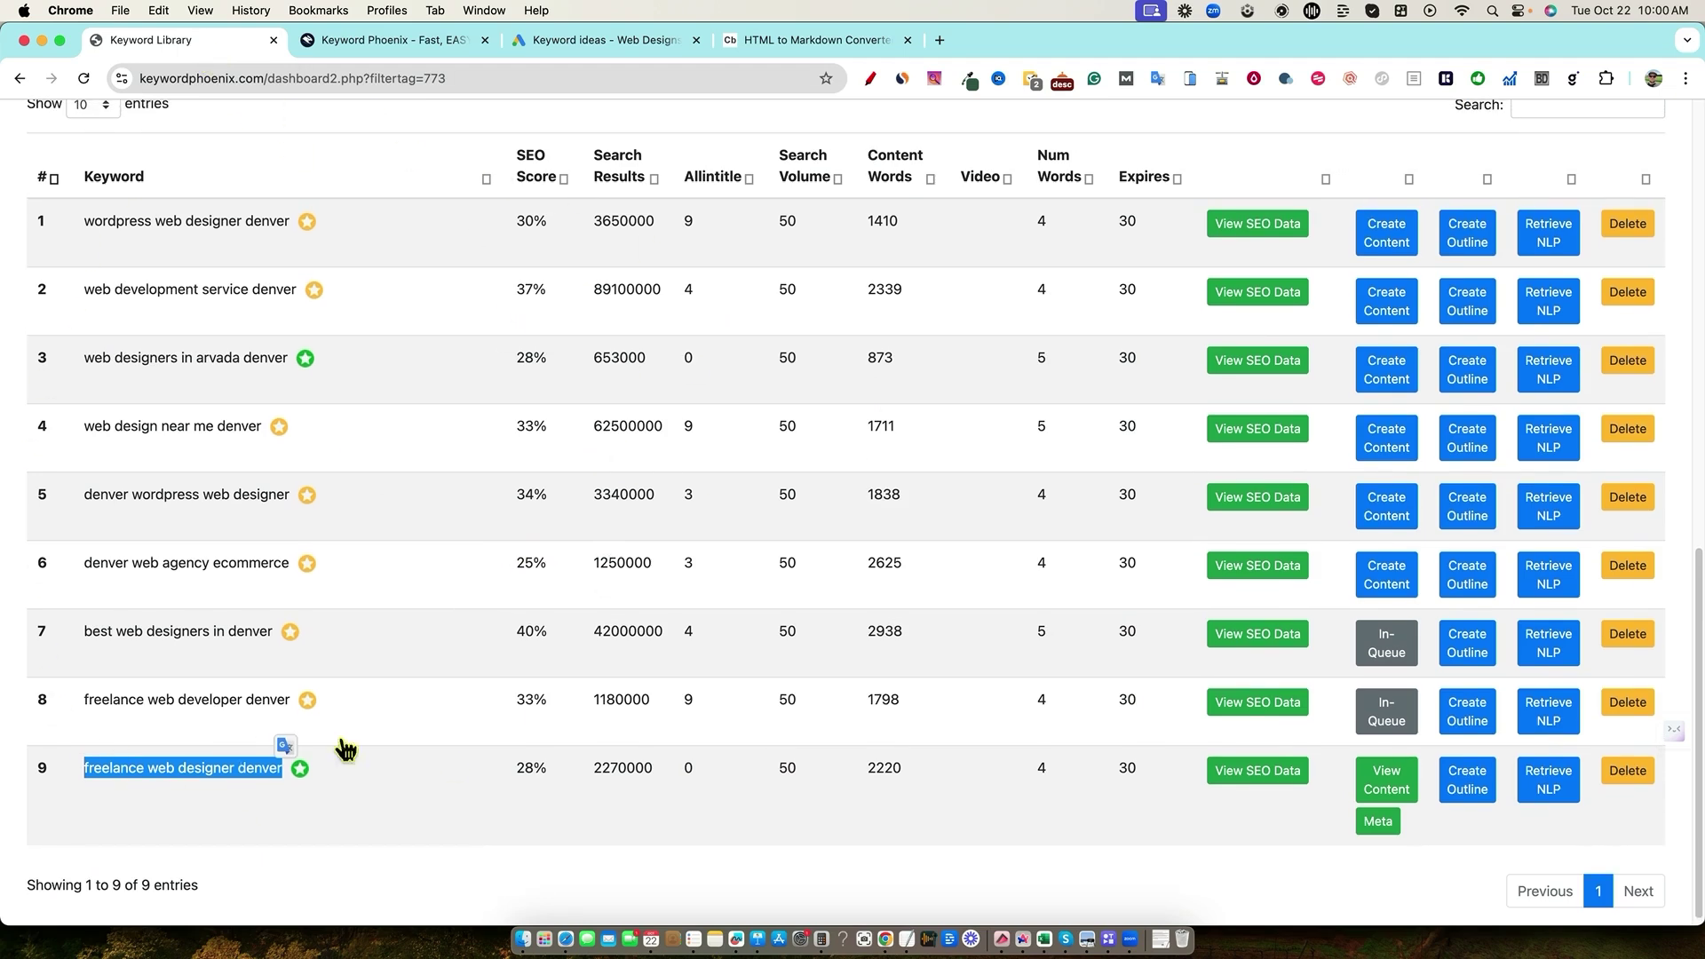
{"action": "scroll", "coordinate": [582, 791], "scroll_direction": "up", "scroll_amount": 5}
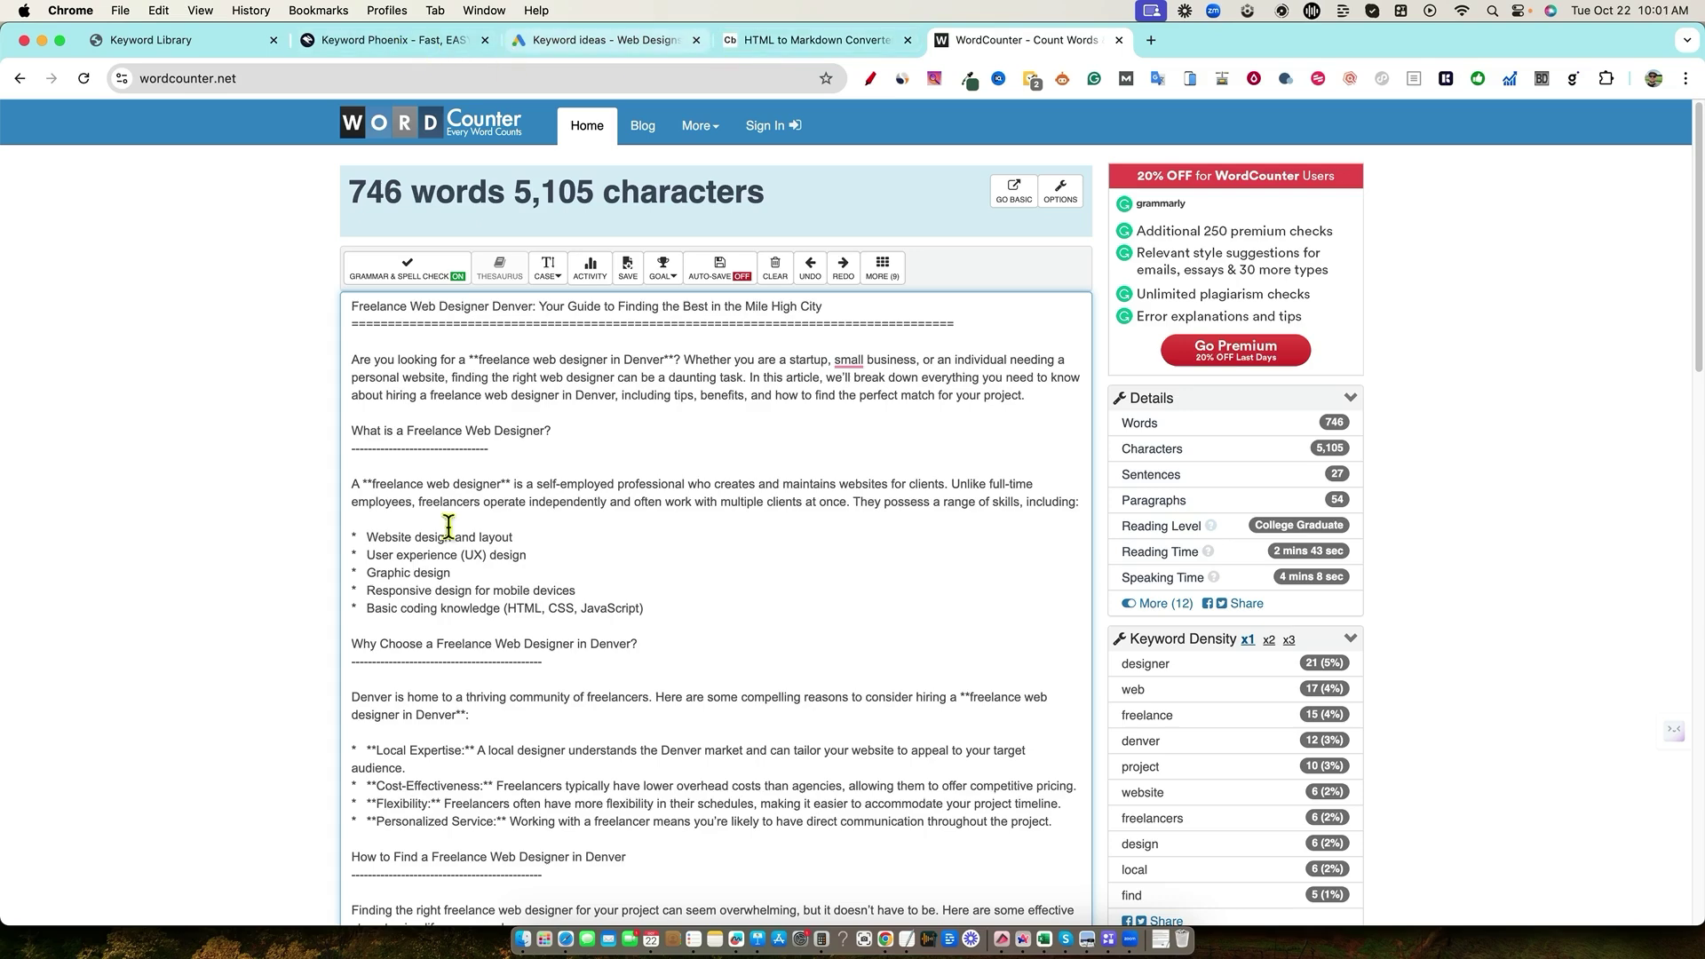
{"action": "scroll", "coordinate": [759, 764], "scroll_direction": "down", "scroll_amount": 15}
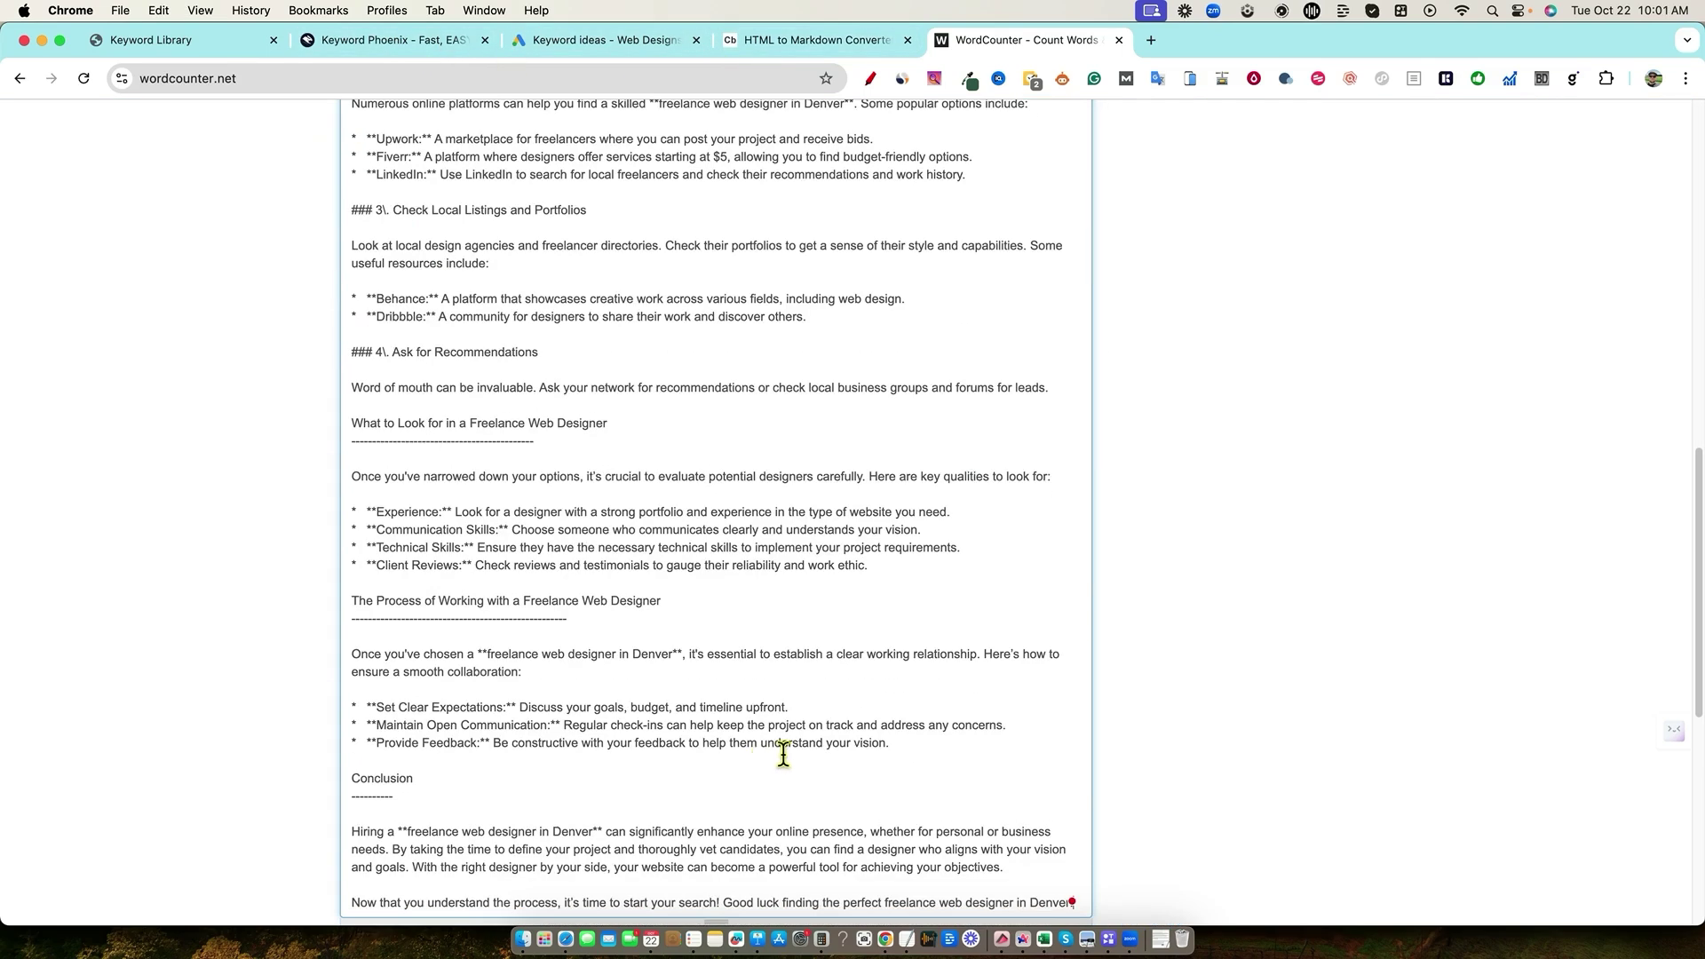
{"action": "scroll", "coordinate": [781, 755], "scroll_direction": "down", "scroll_amount": 5}
{"action": "scroll", "coordinate": [737, 416], "scroll_direction": "up", "scroll_amount": 20}
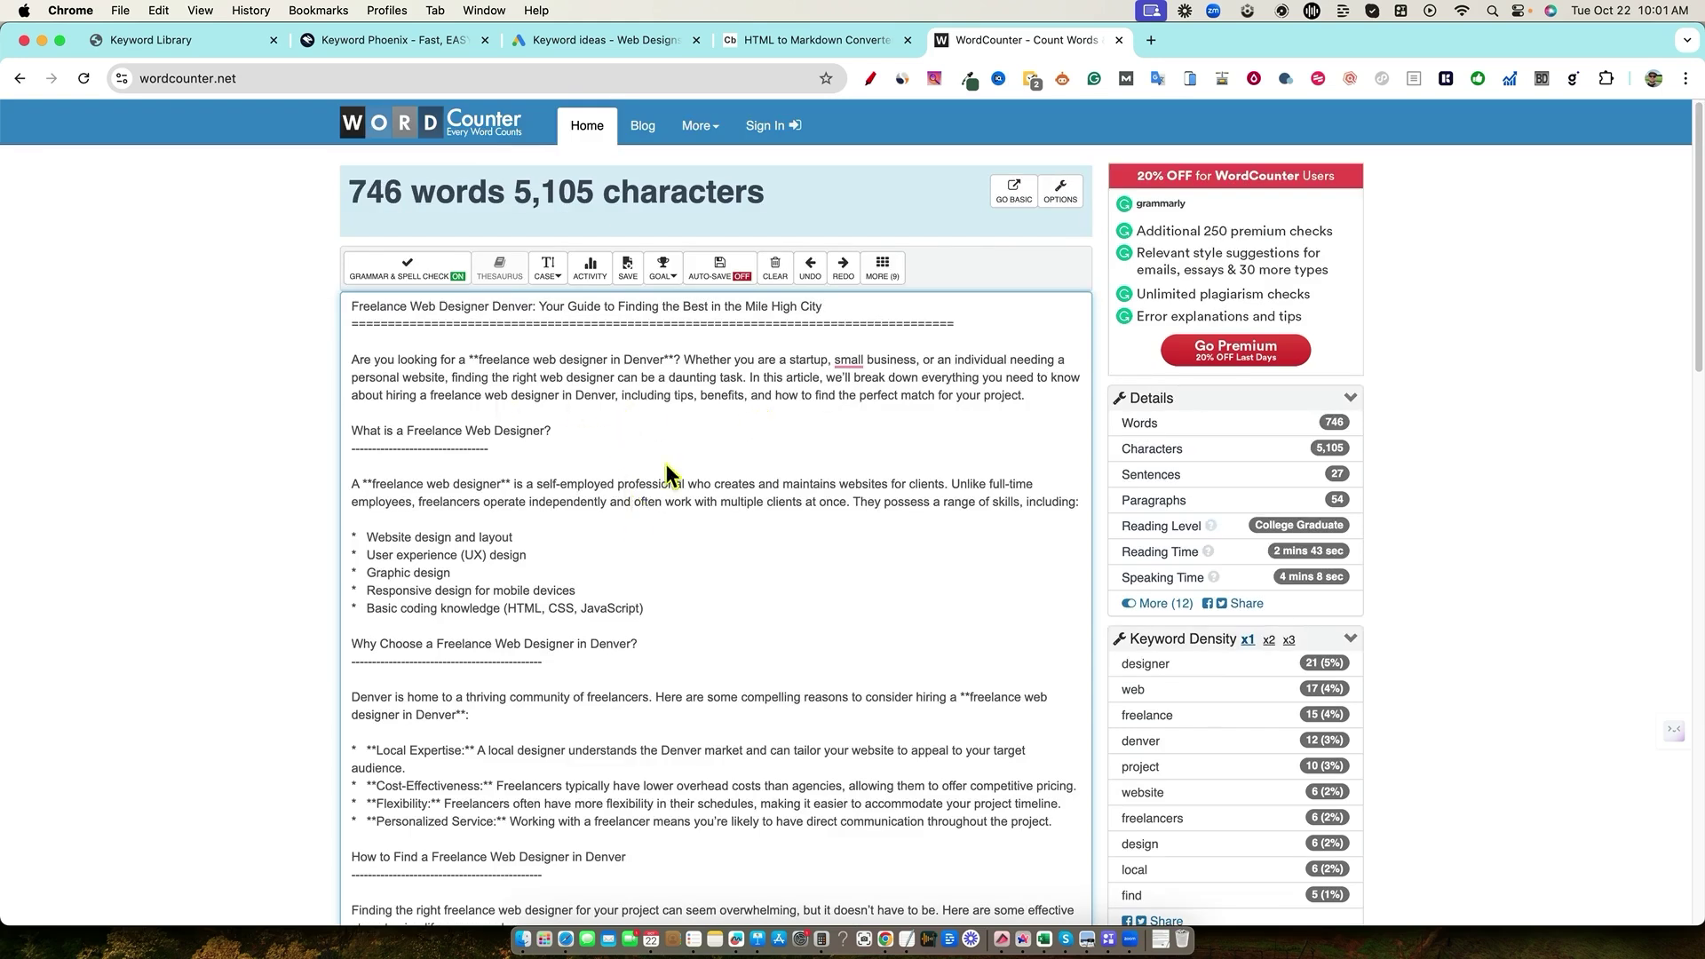
{"action": "key", "text": "super+1"}
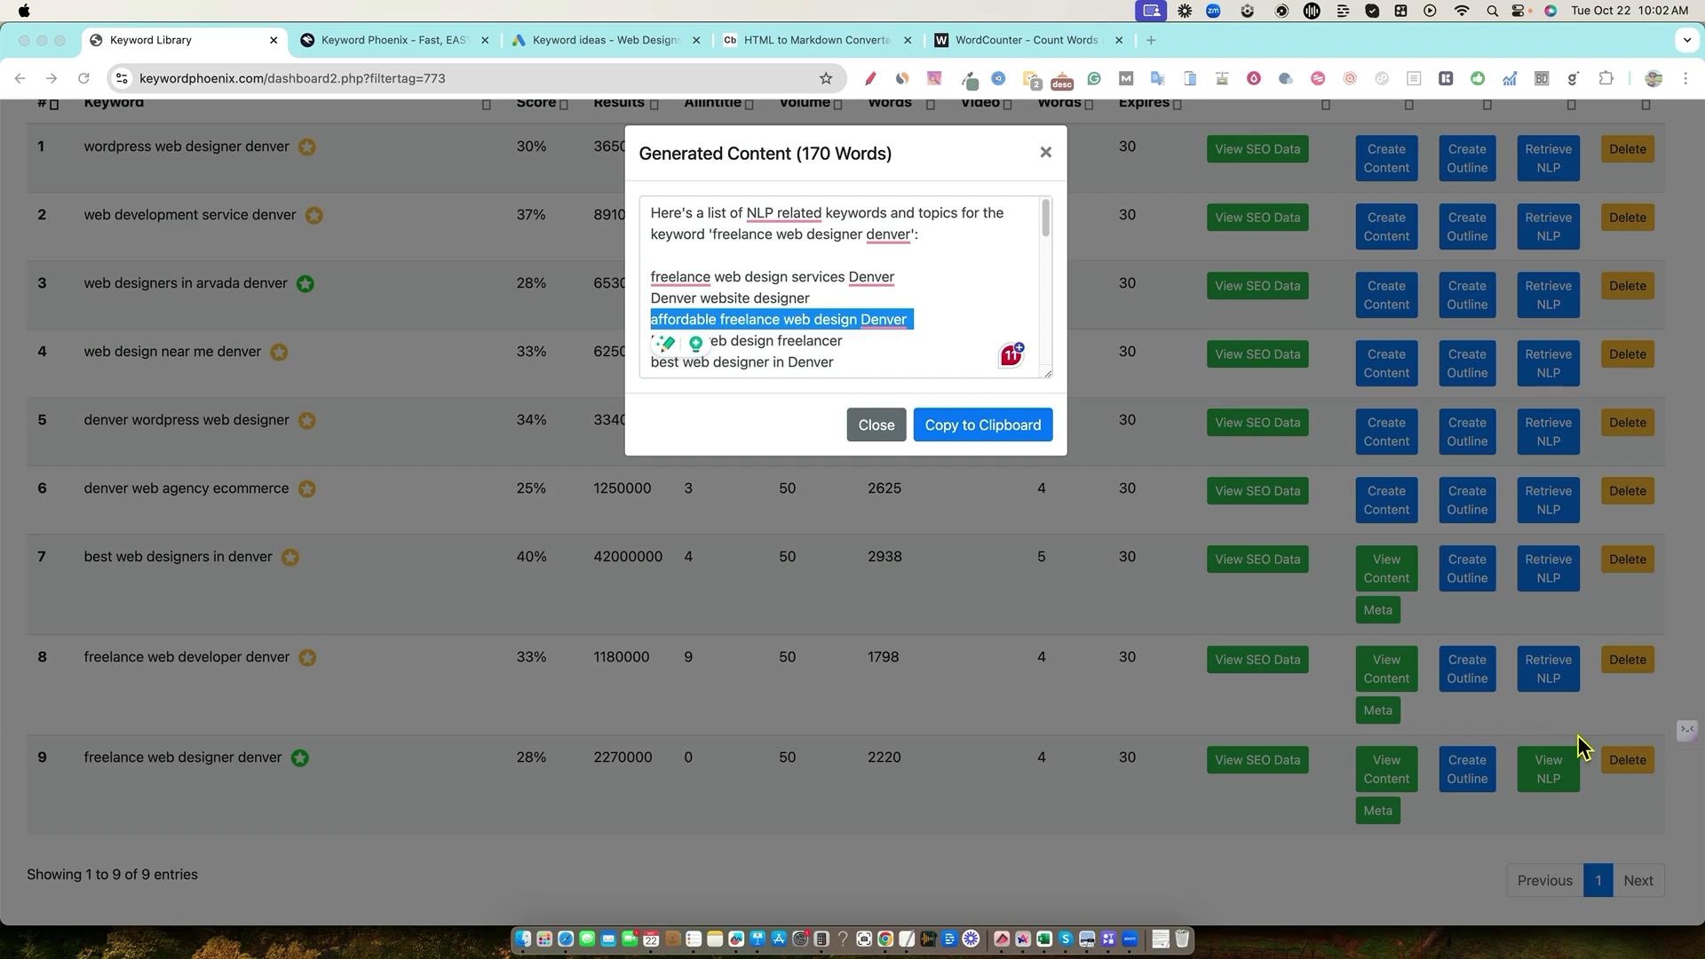
Select the NLP keyword list, then check word counts for article passages in WordCounter
{"action": "left_click", "coordinate": [899, 277]}
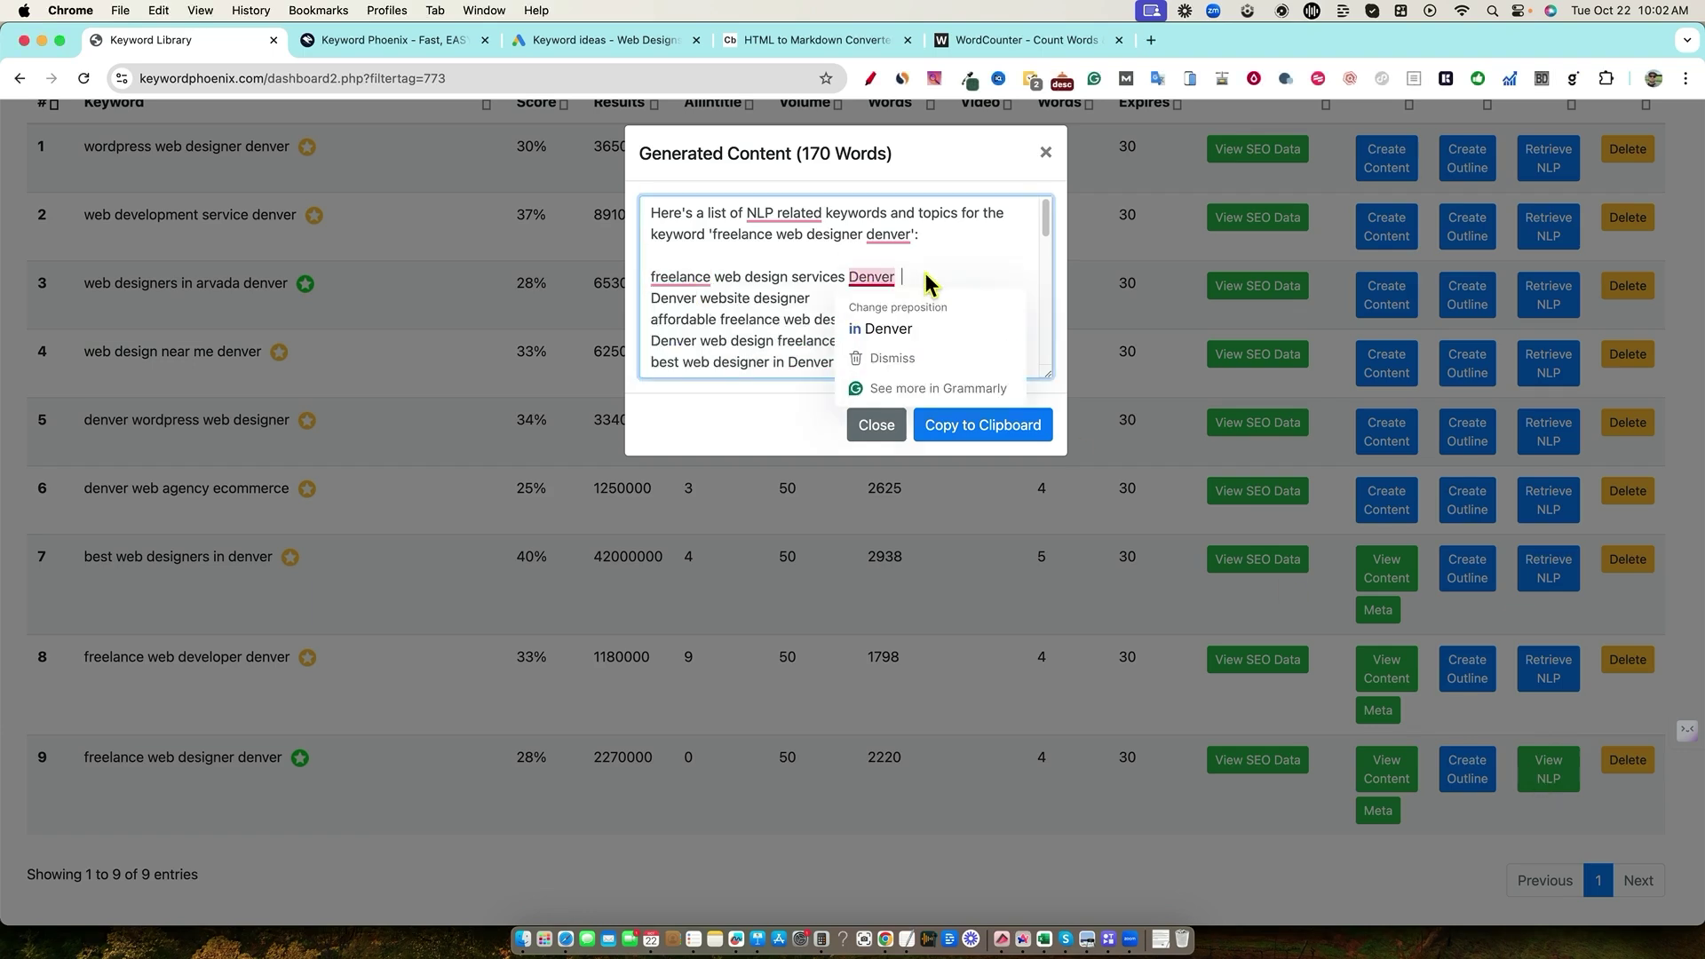
{"action": "left_click_drag", "start_coordinate": [933, 284], "coordinate": [798, 340]}
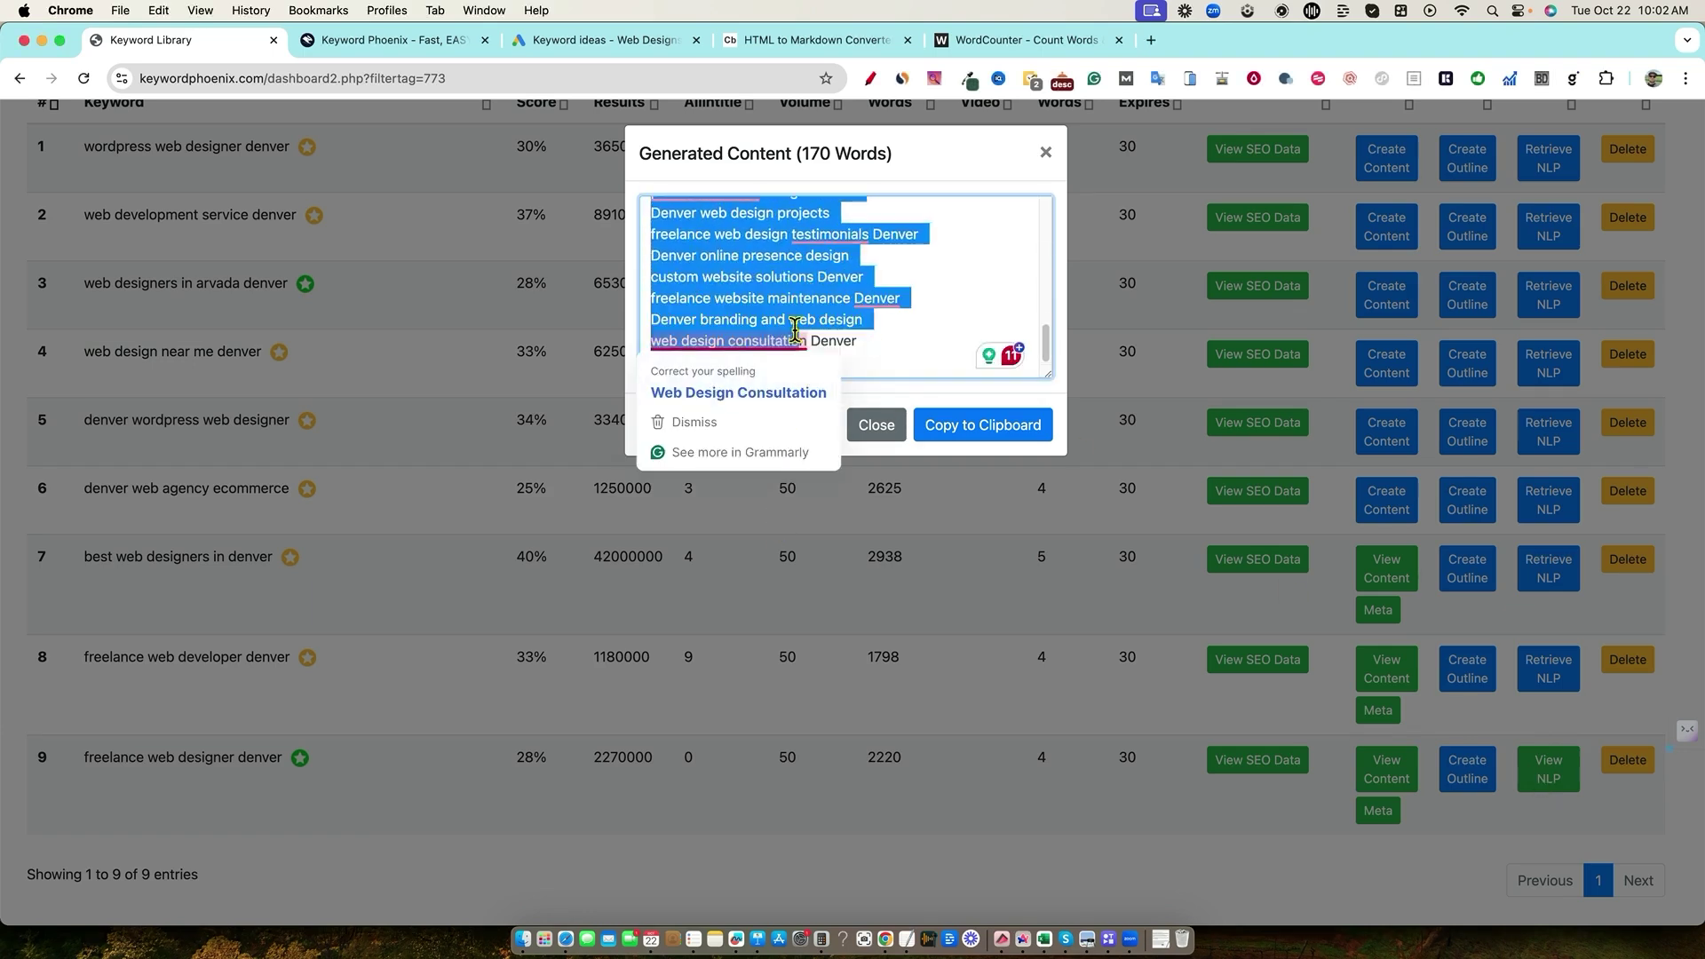
{"action": "left_click", "coordinate": [1005, 42]}
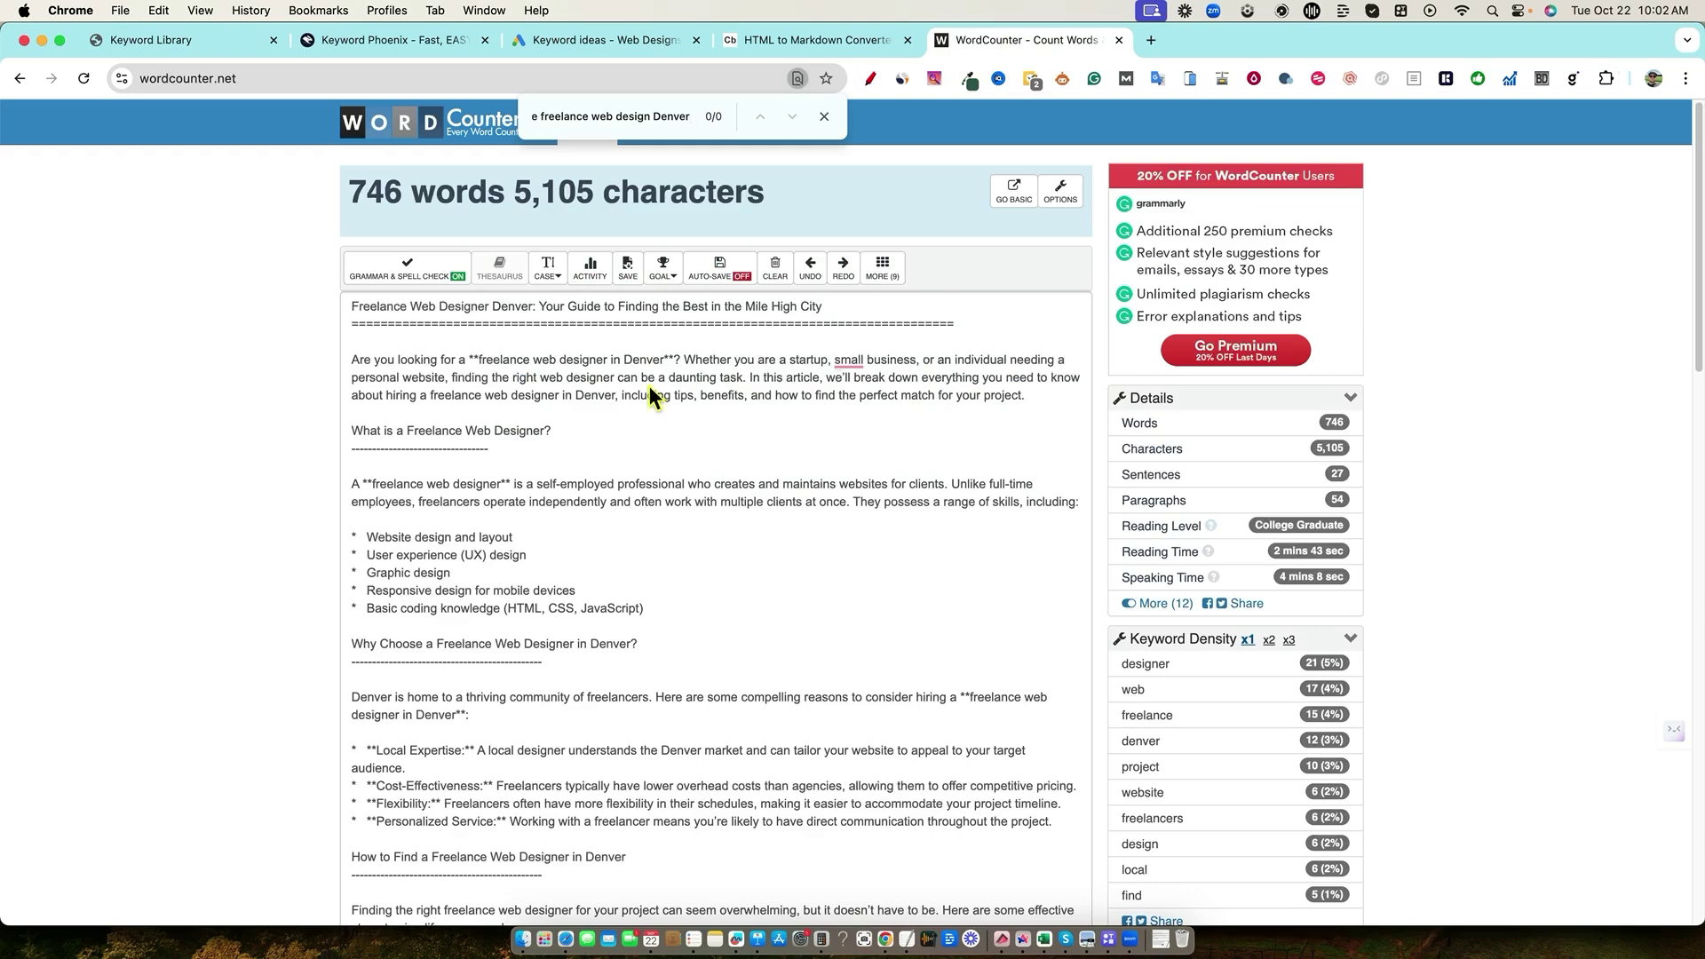
{"action": "left_click", "coordinate": [580, 502]}
{"action": "left_click_drag", "start_coordinate": [636, 804], "coordinate": [633, 822]}
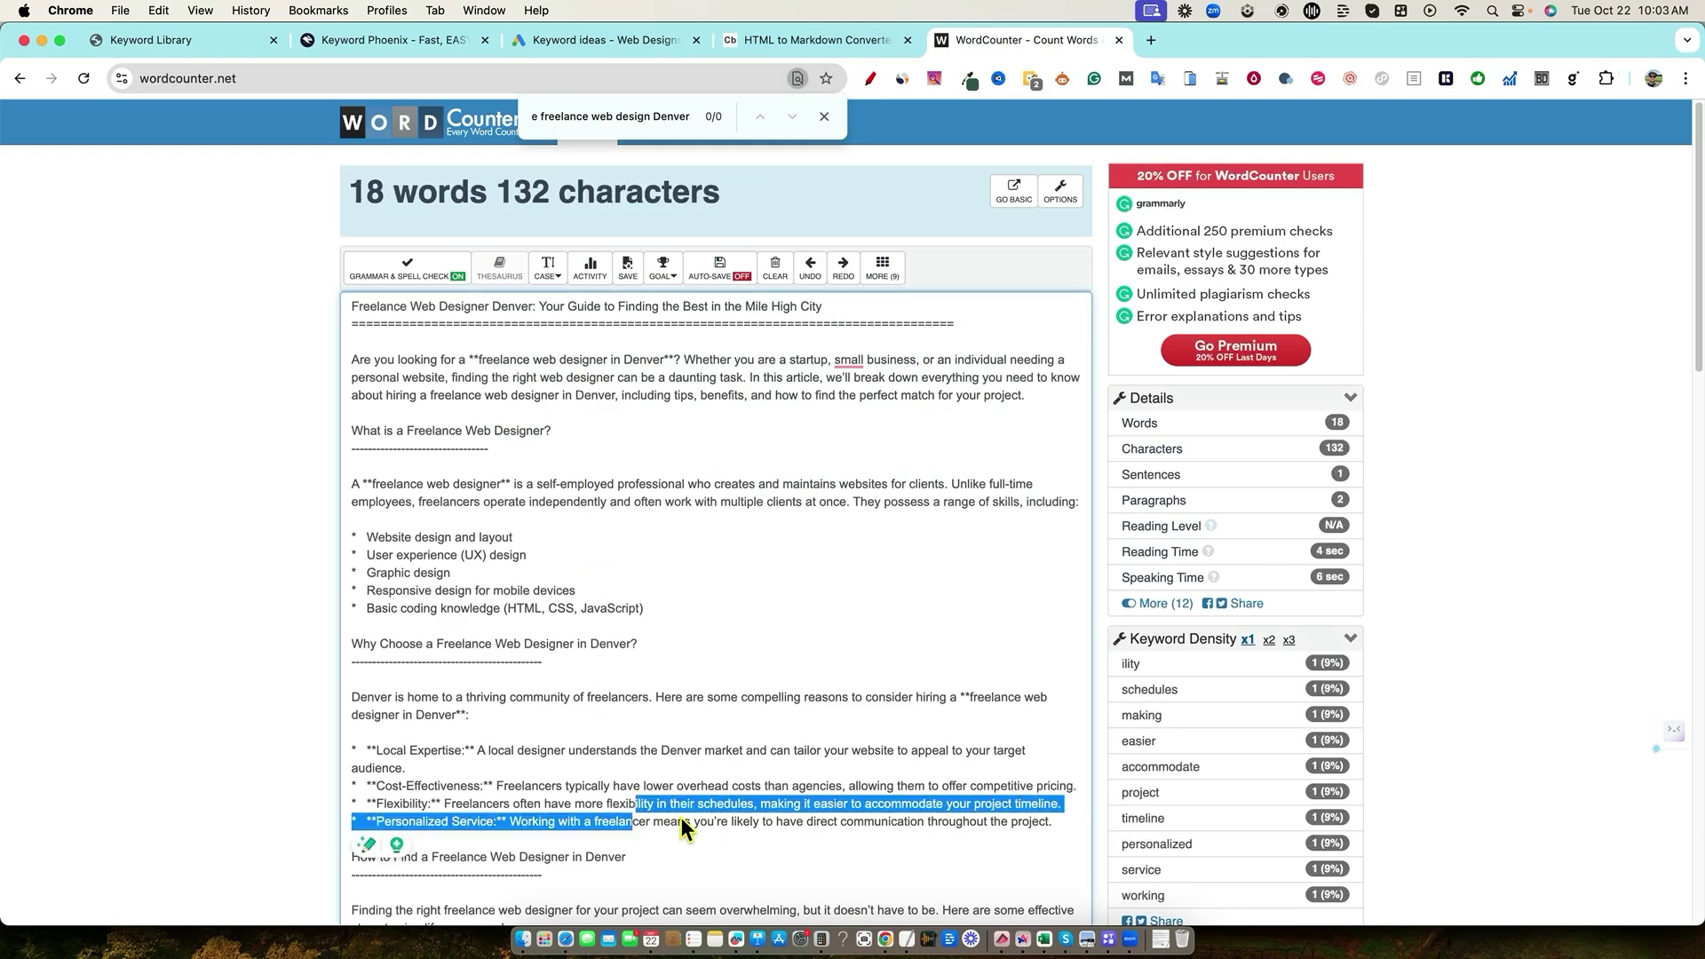
{"action": "left_click", "coordinate": [831, 381]}
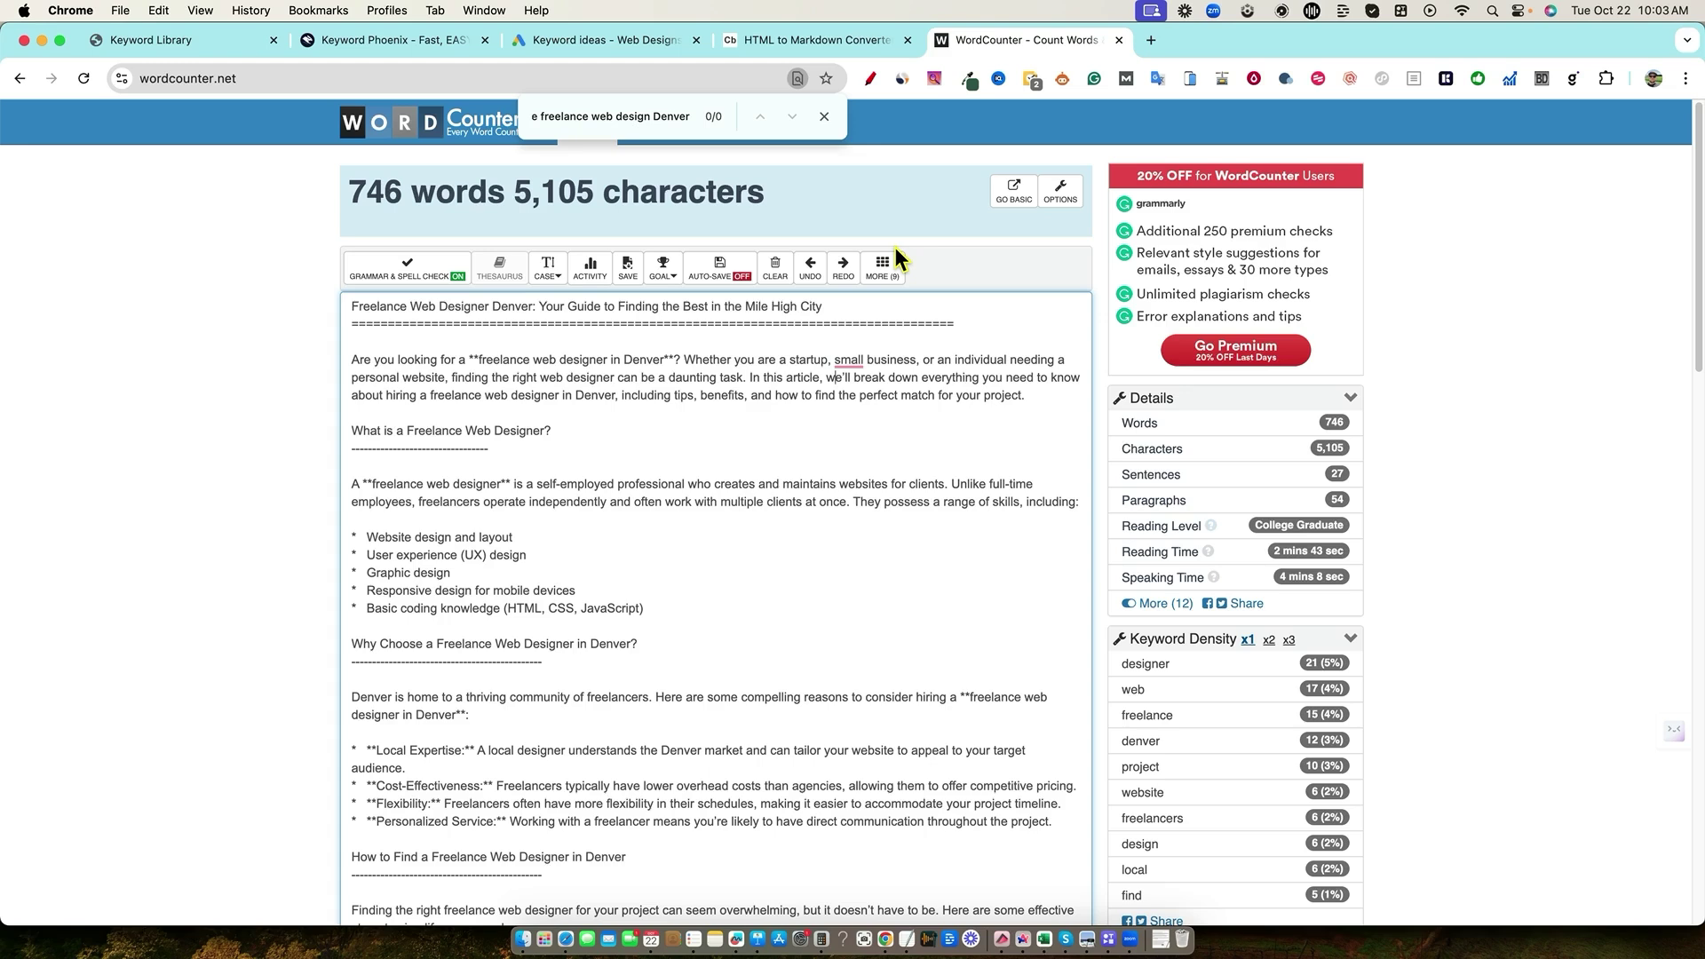
{"action": "left_click_drag", "start_coordinate": [455, 378], "coordinate": [373, 780]}
Return to the generated NLP keywords, look over the list, and close the Generated Content window
{"action": "left_click", "coordinate": [220, 40]}
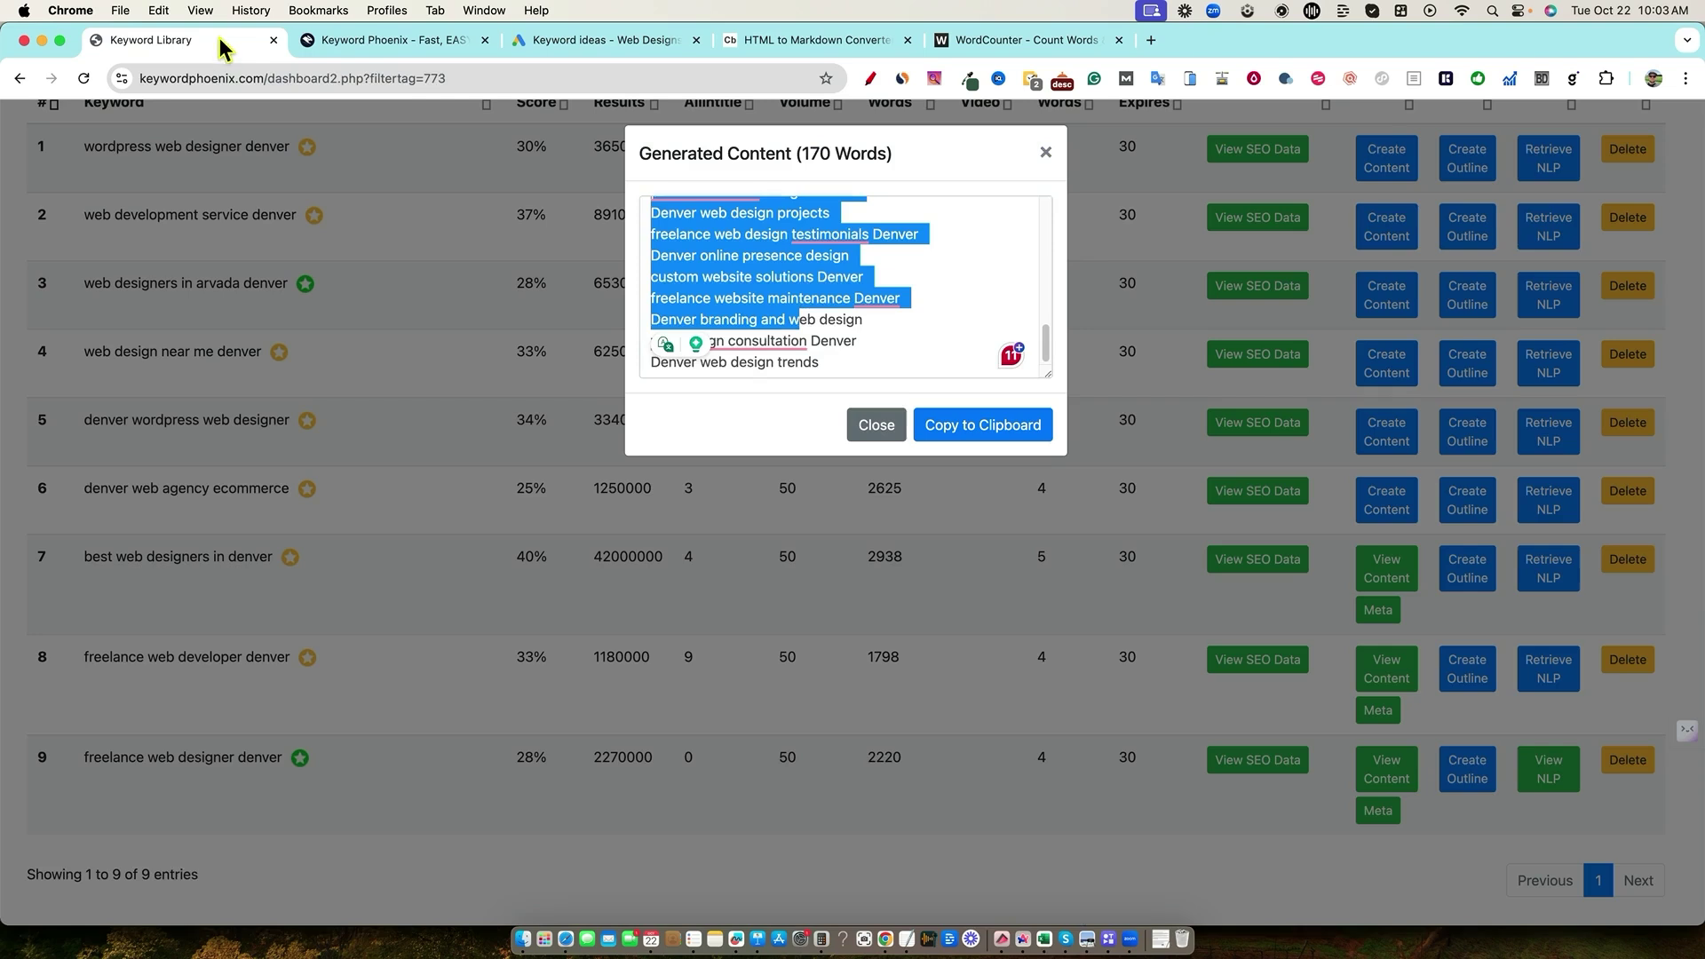
{"action": "left_click", "coordinate": [886, 352]}
{"action": "scroll", "coordinate": [879, 319], "scroll_direction": "up", "scroll_amount": 10}
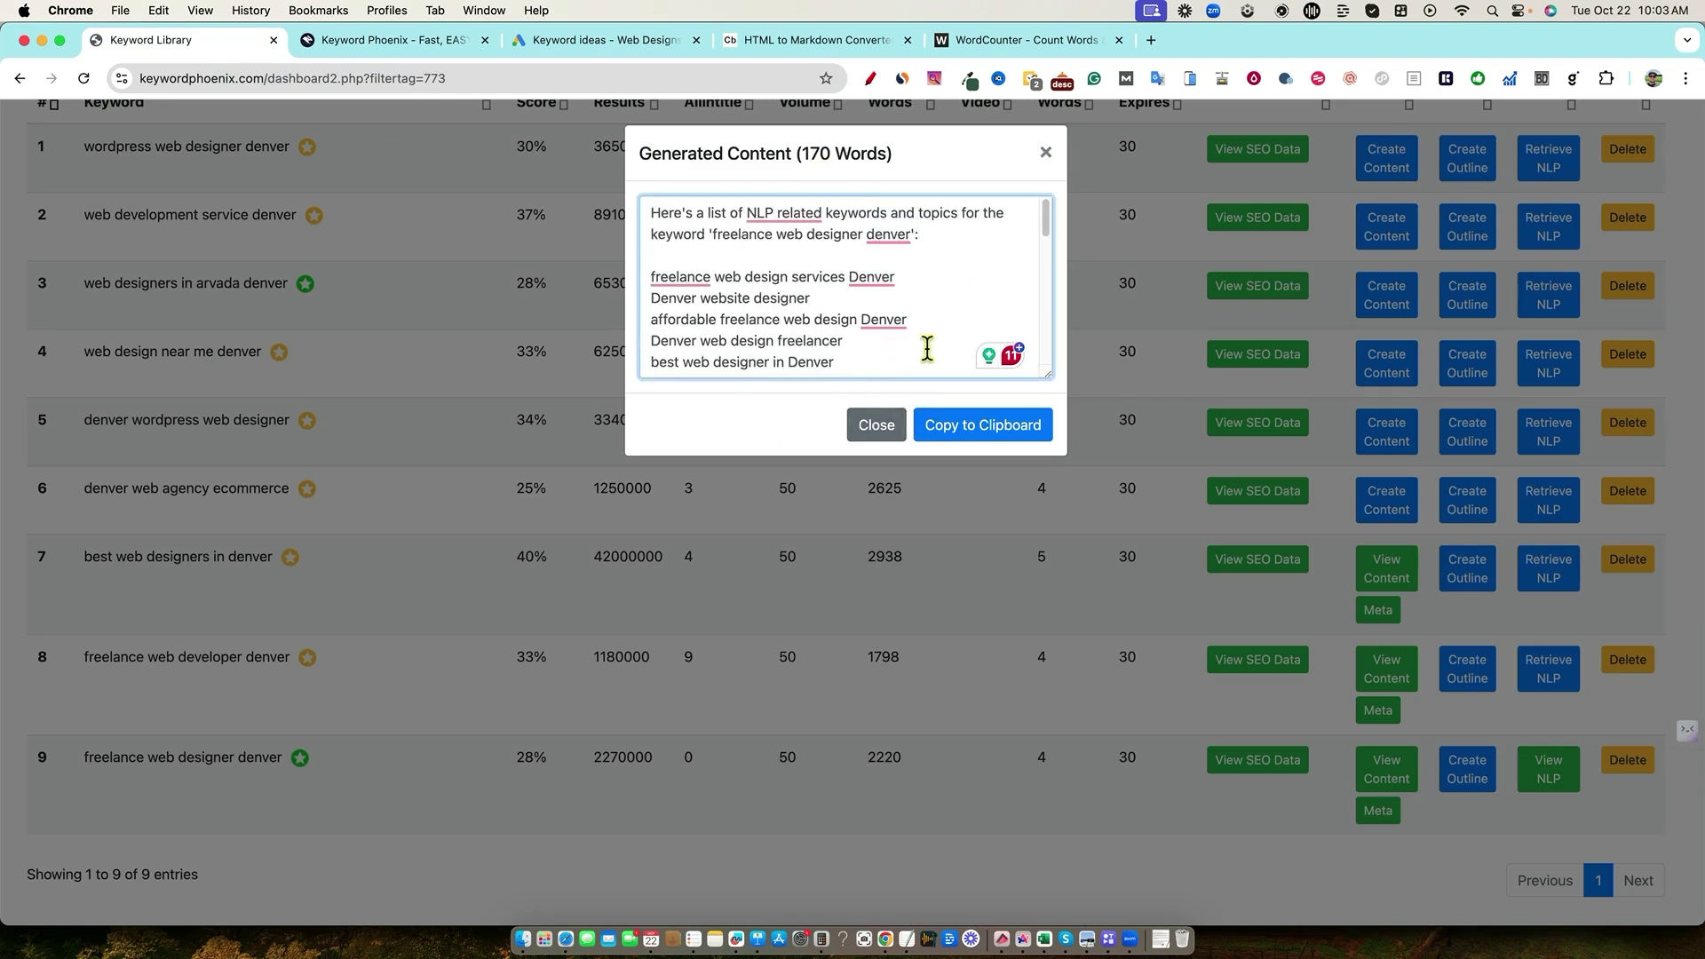
{"action": "scroll", "coordinate": [927, 346], "scroll_direction": "down", "scroll_amount": 10}
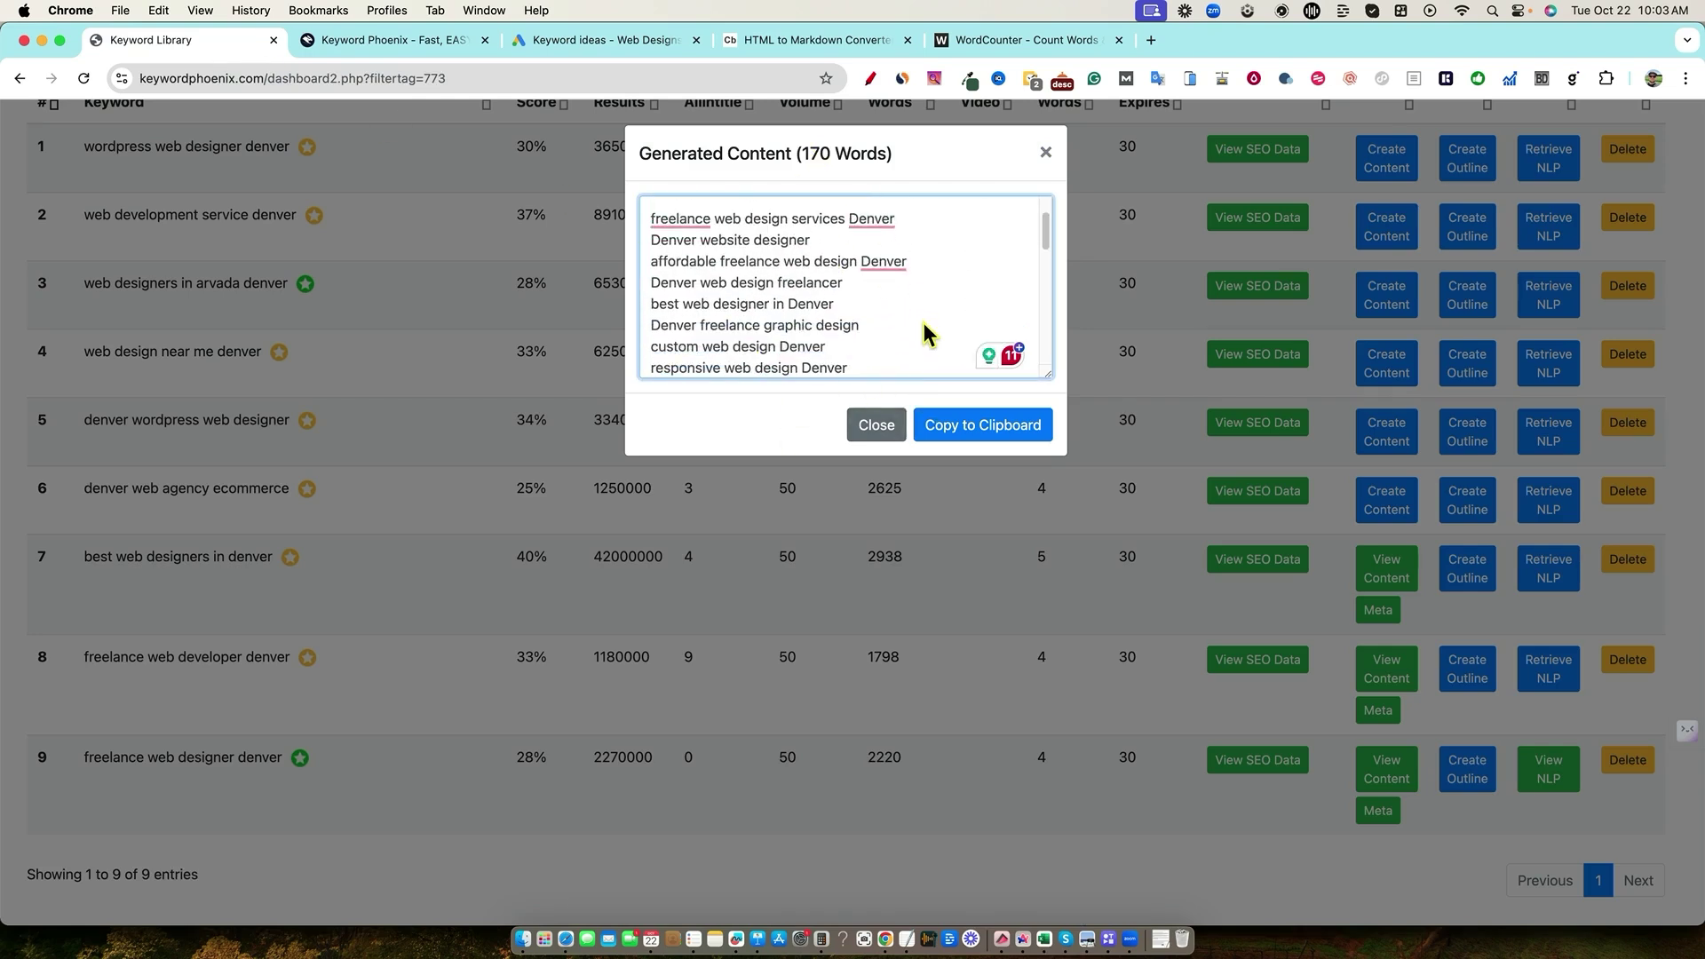
{"action": "left_click", "coordinate": [879, 426]}
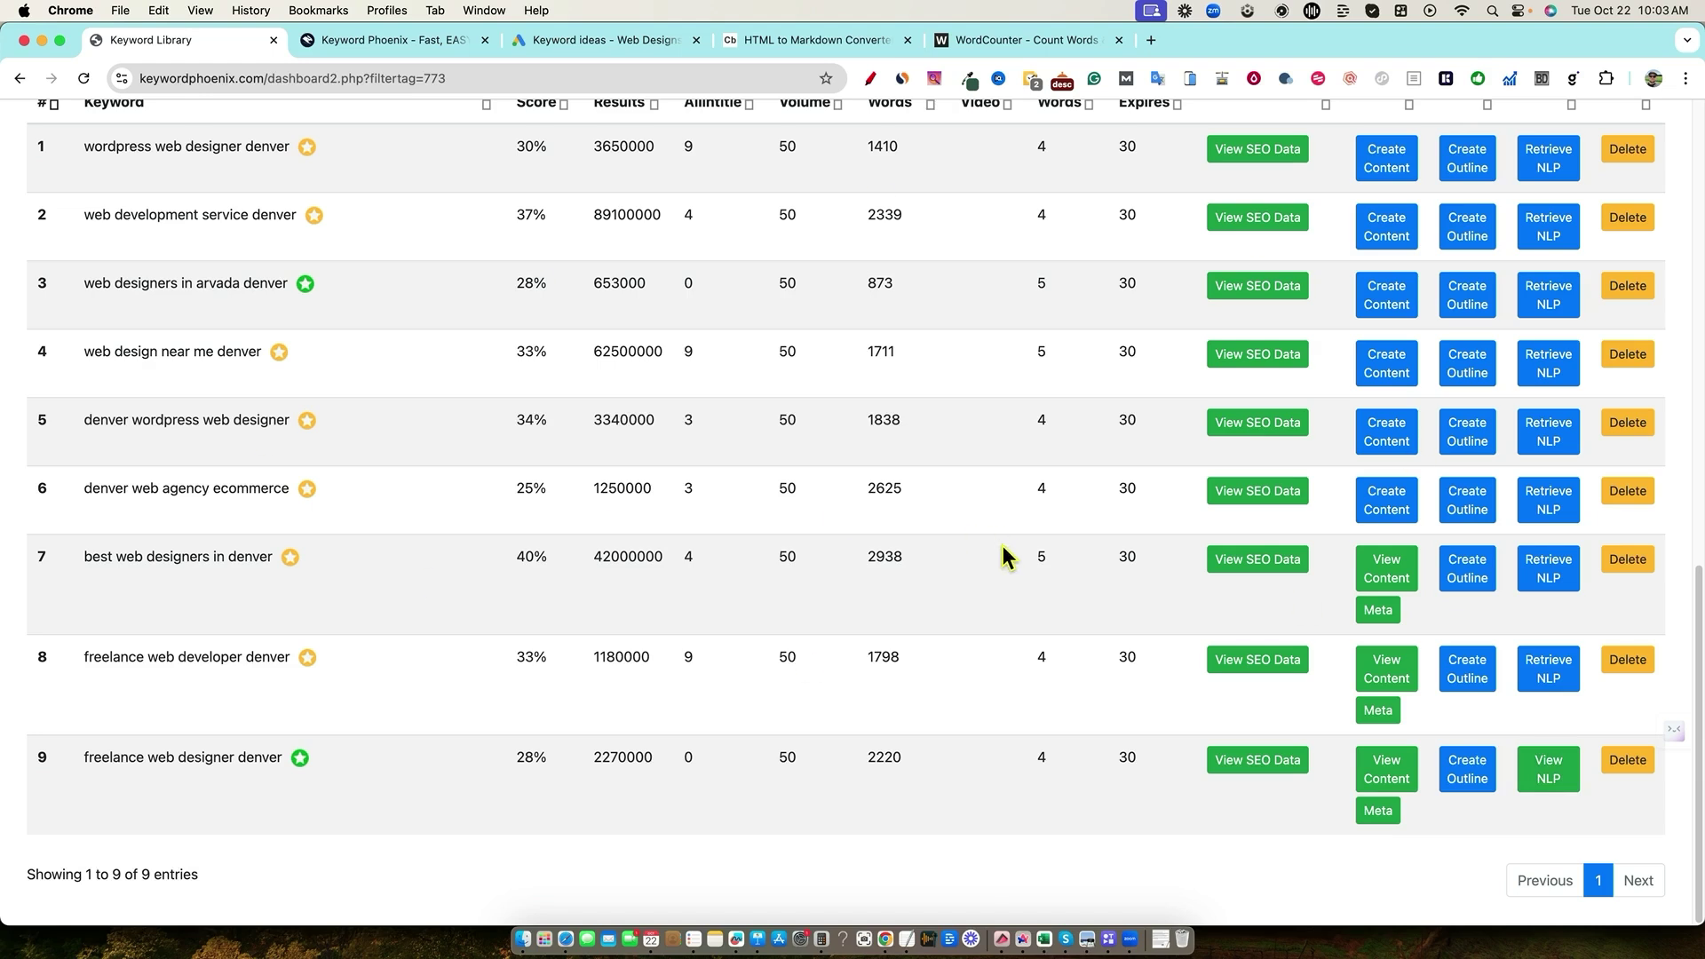
Uncheck Show 'Easy' Keywords Only so non-easy keywords are included
{"action": "scroll", "coordinate": [1004, 557], "scroll_direction": "up", "scroll_amount": 1}
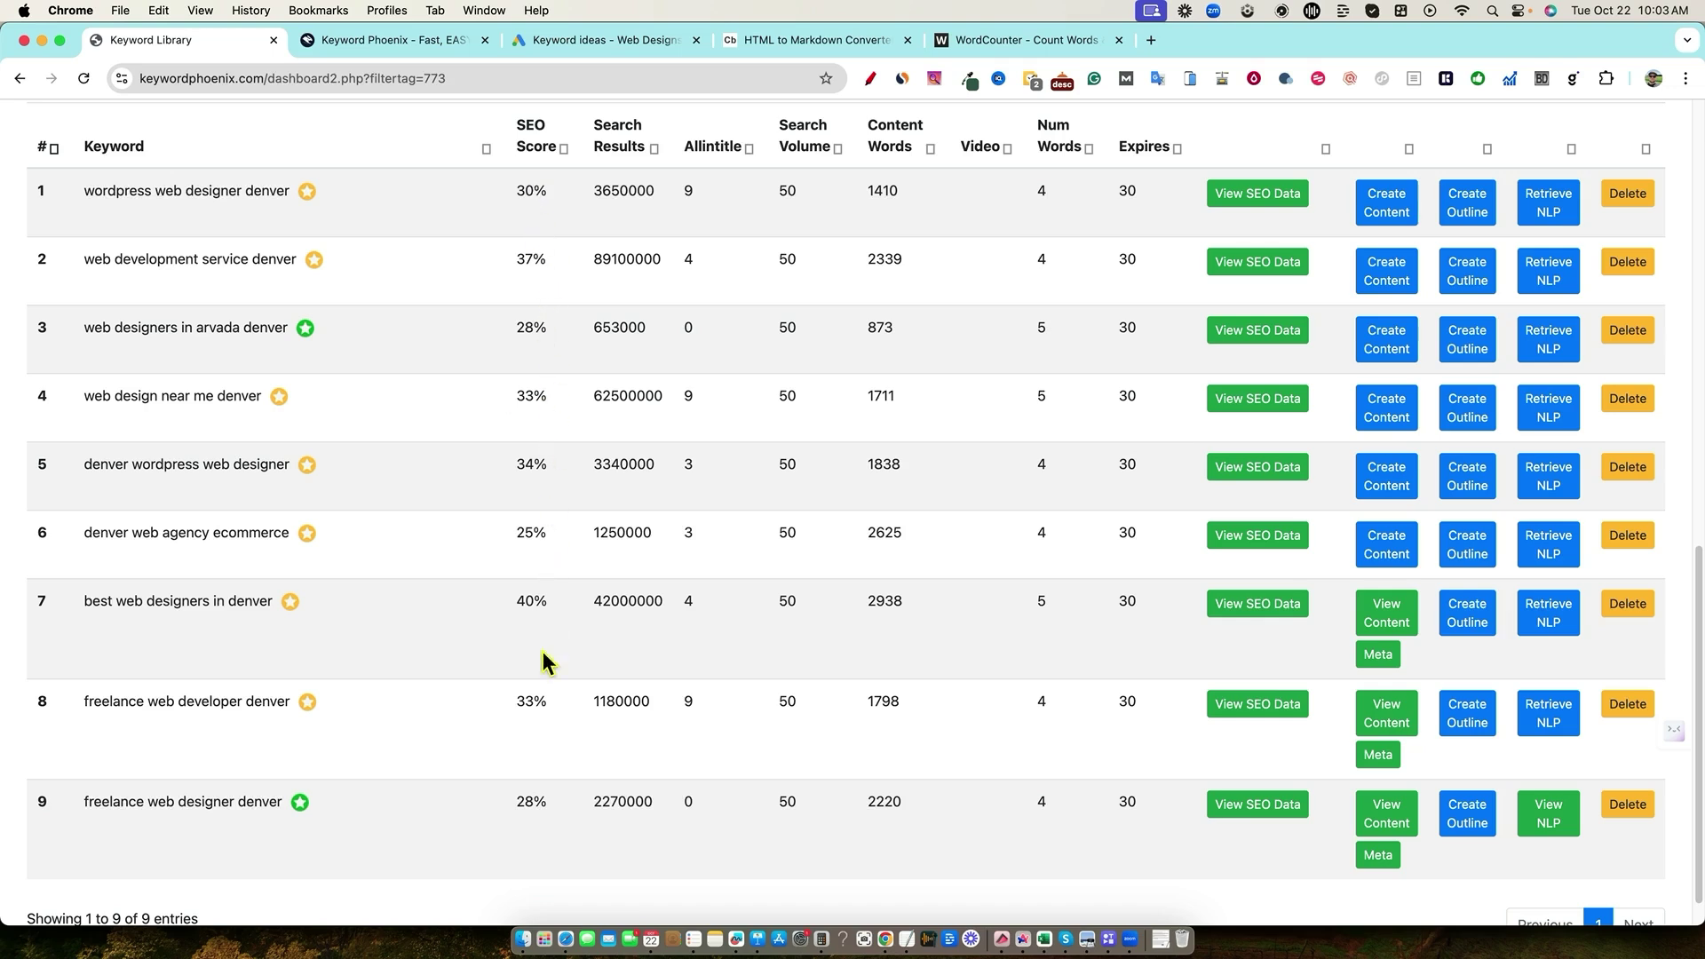
{"action": "scroll", "coordinate": [591, 511], "scroll_direction": "up", "scroll_amount": 10}
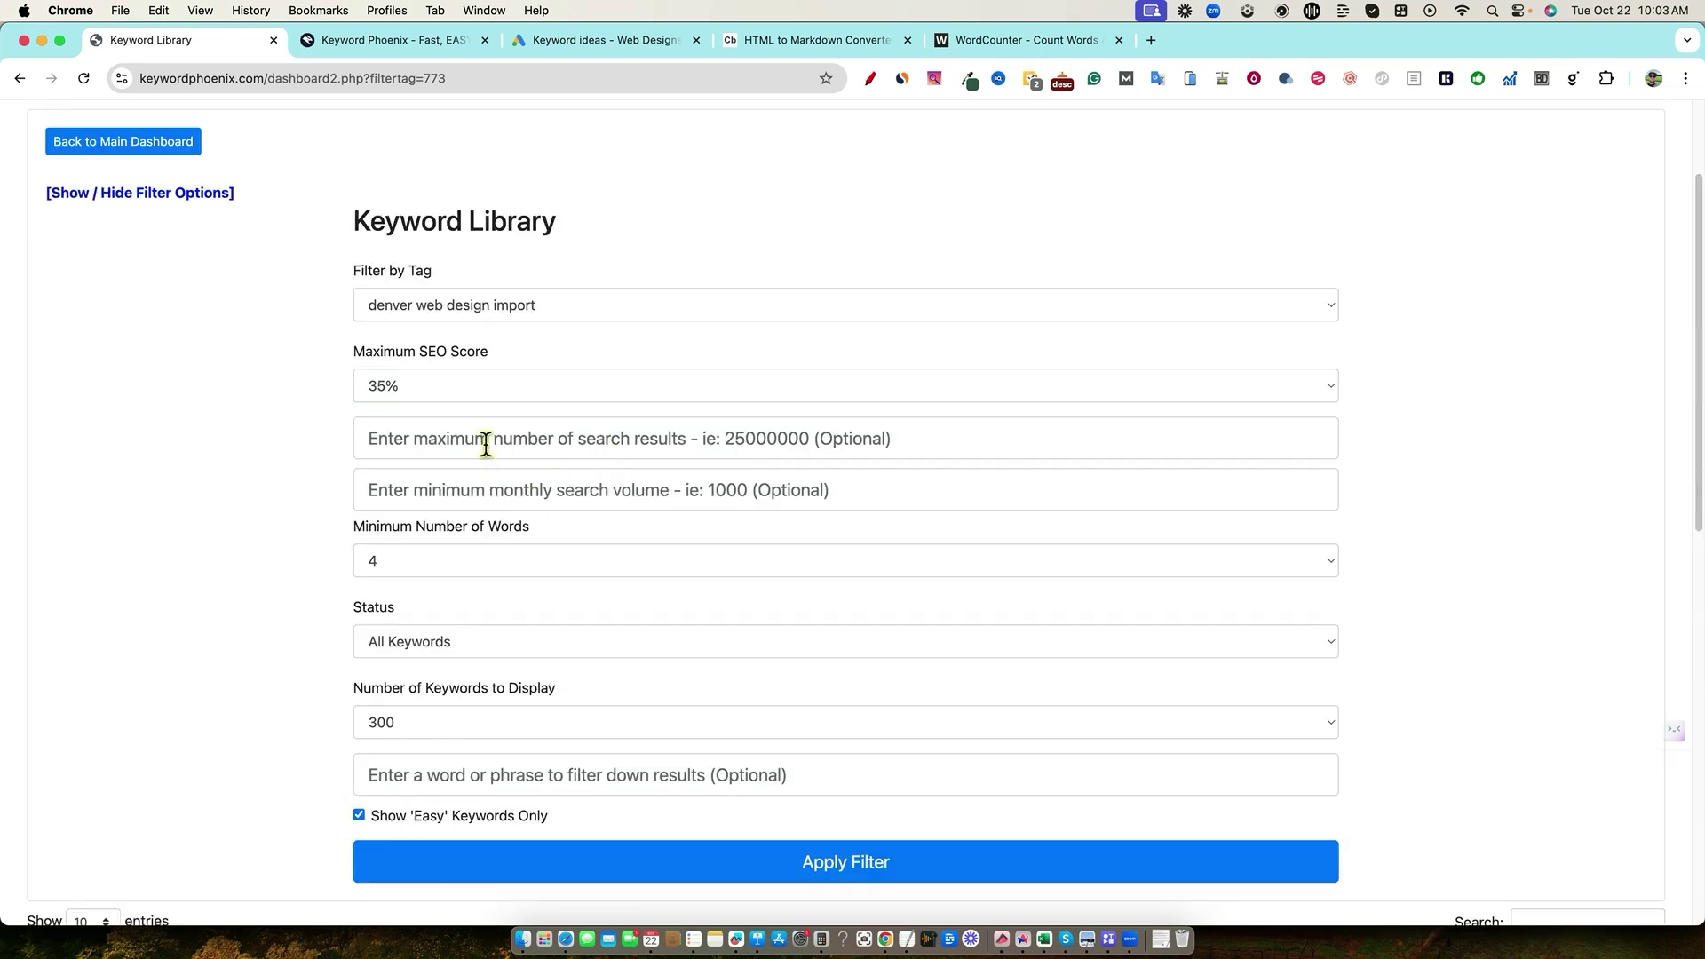
{"action": "scroll", "coordinate": [486, 444], "scroll_direction": "down", "scroll_amount": 9}
{"action": "scroll", "coordinate": [521, 483], "scroll_direction": "up", "scroll_amount": 2}
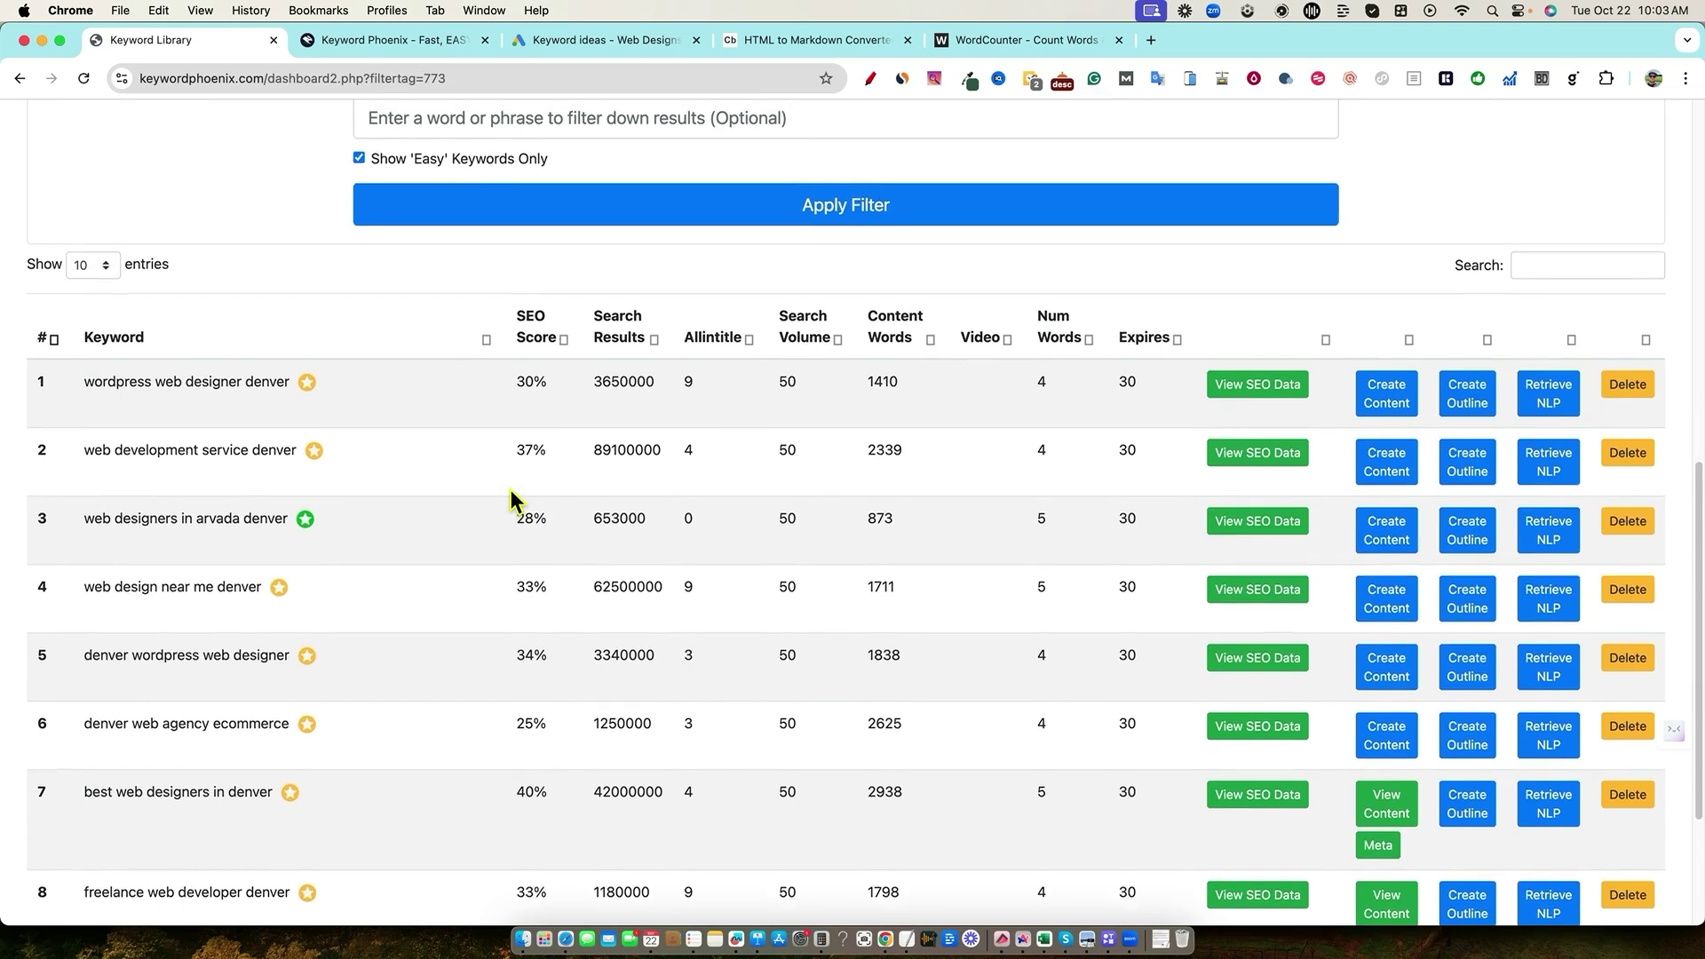
{"action": "scroll", "coordinate": [510, 497], "scroll_direction": "up", "scroll_amount": 5}
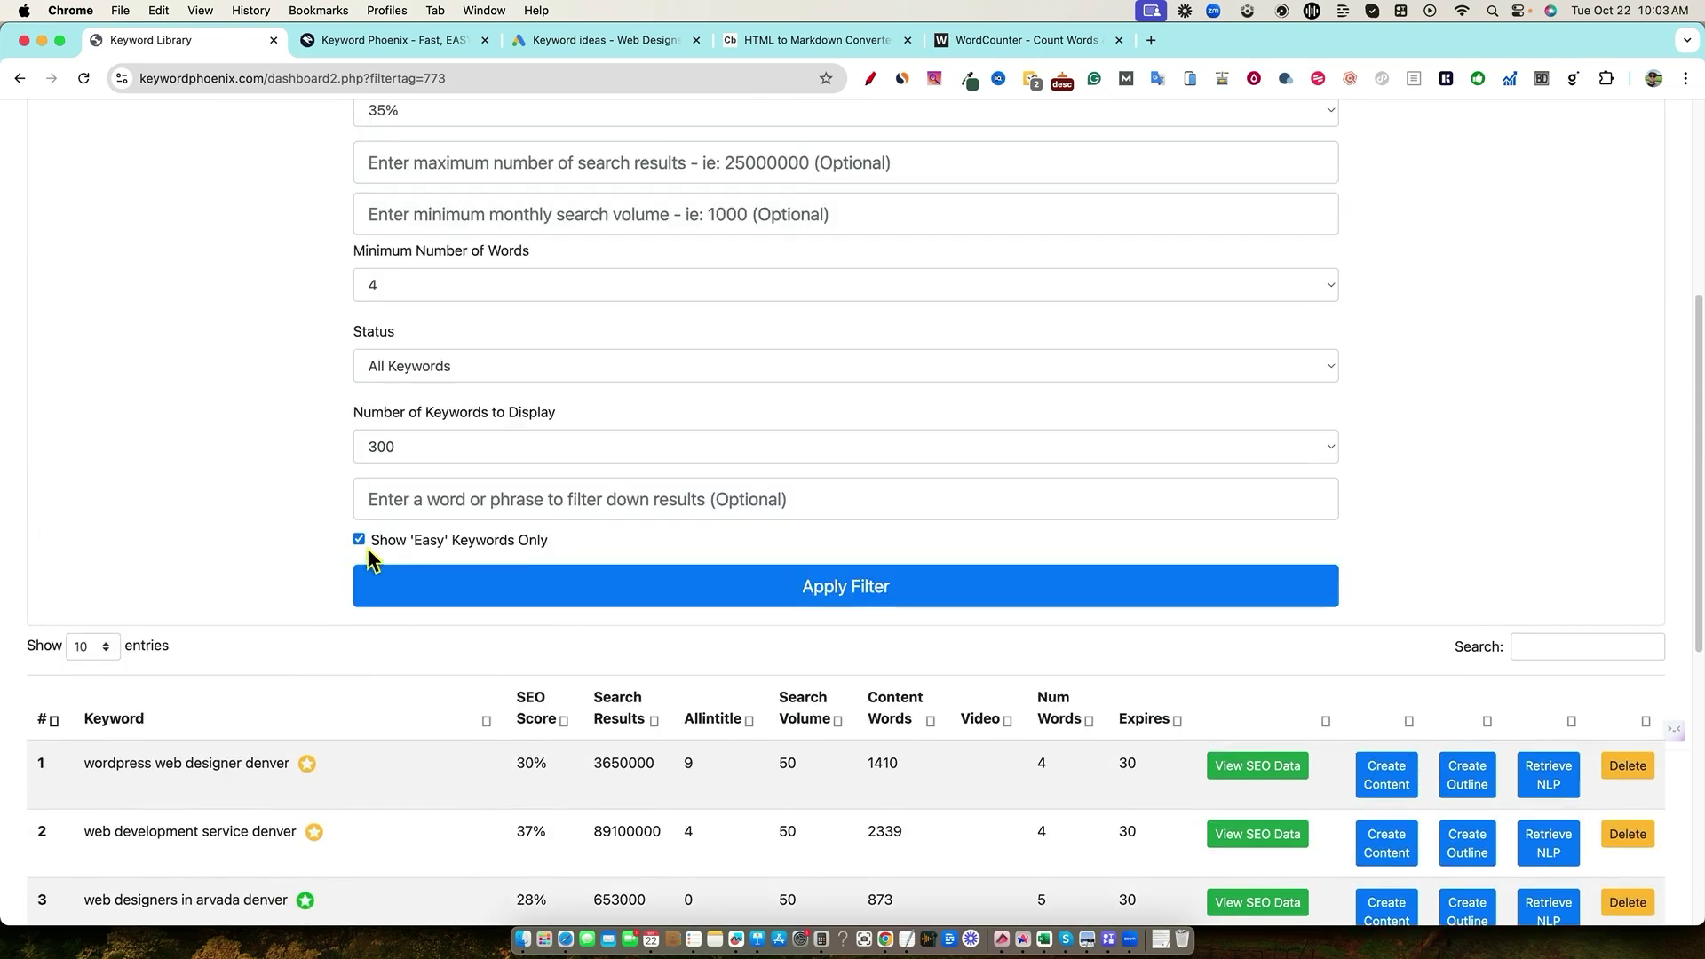
{"action": "left_click", "coordinate": [360, 540]}
Set Maximum SEO Score to 45%, apply the filter, and sort by SEO score ascending
{"action": "scroll", "coordinate": [412, 536], "scroll_direction": "up", "scroll_amount": 1}
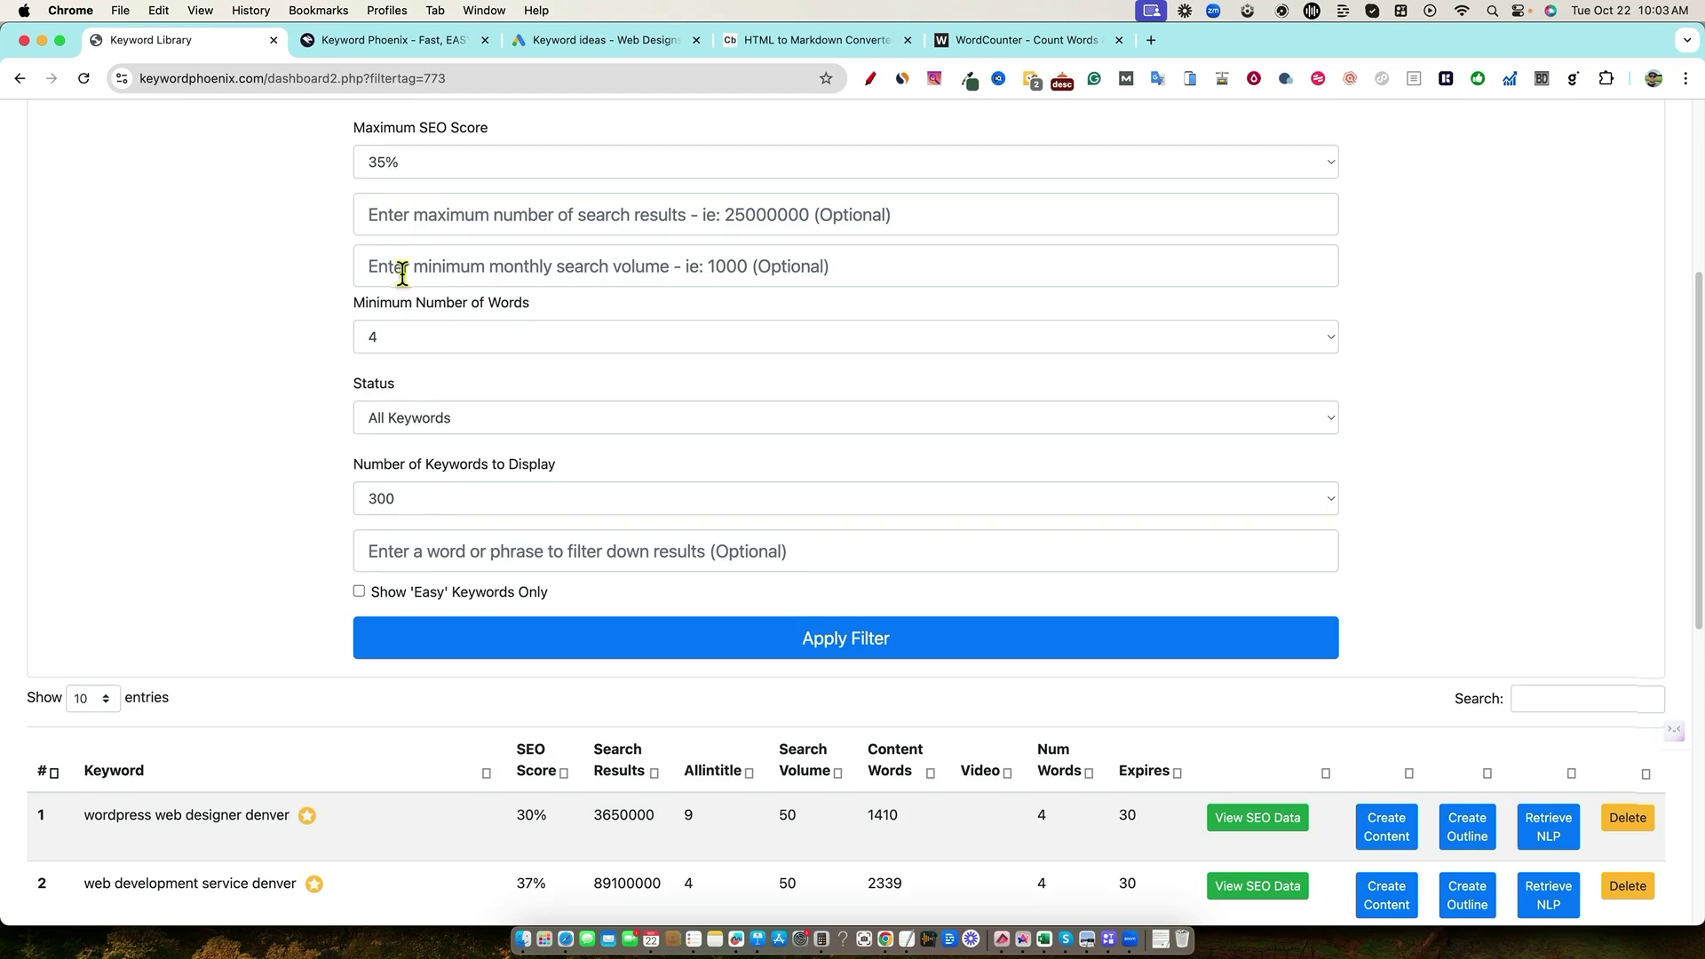
{"action": "scroll", "coordinate": [402, 274], "scroll_direction": "up", "scroll_amount": 1}
{"action": "left_click", "coordinate": [417, 233]}
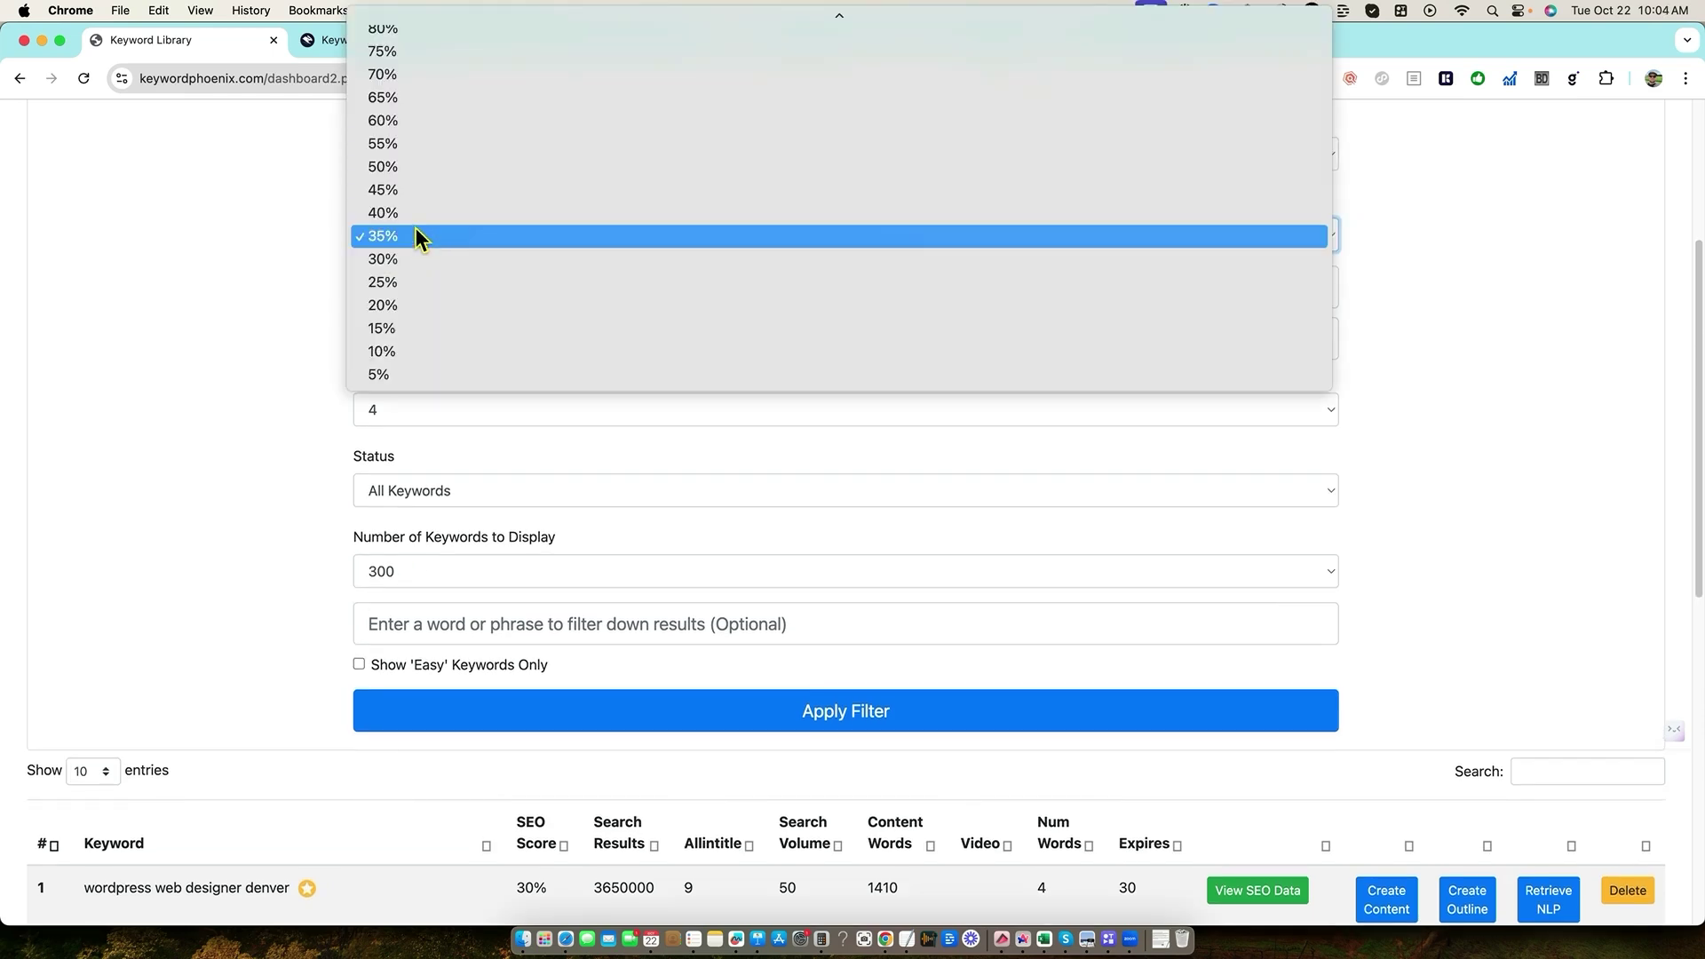
{"action": "left_click", "coordinate": [408, 192]}
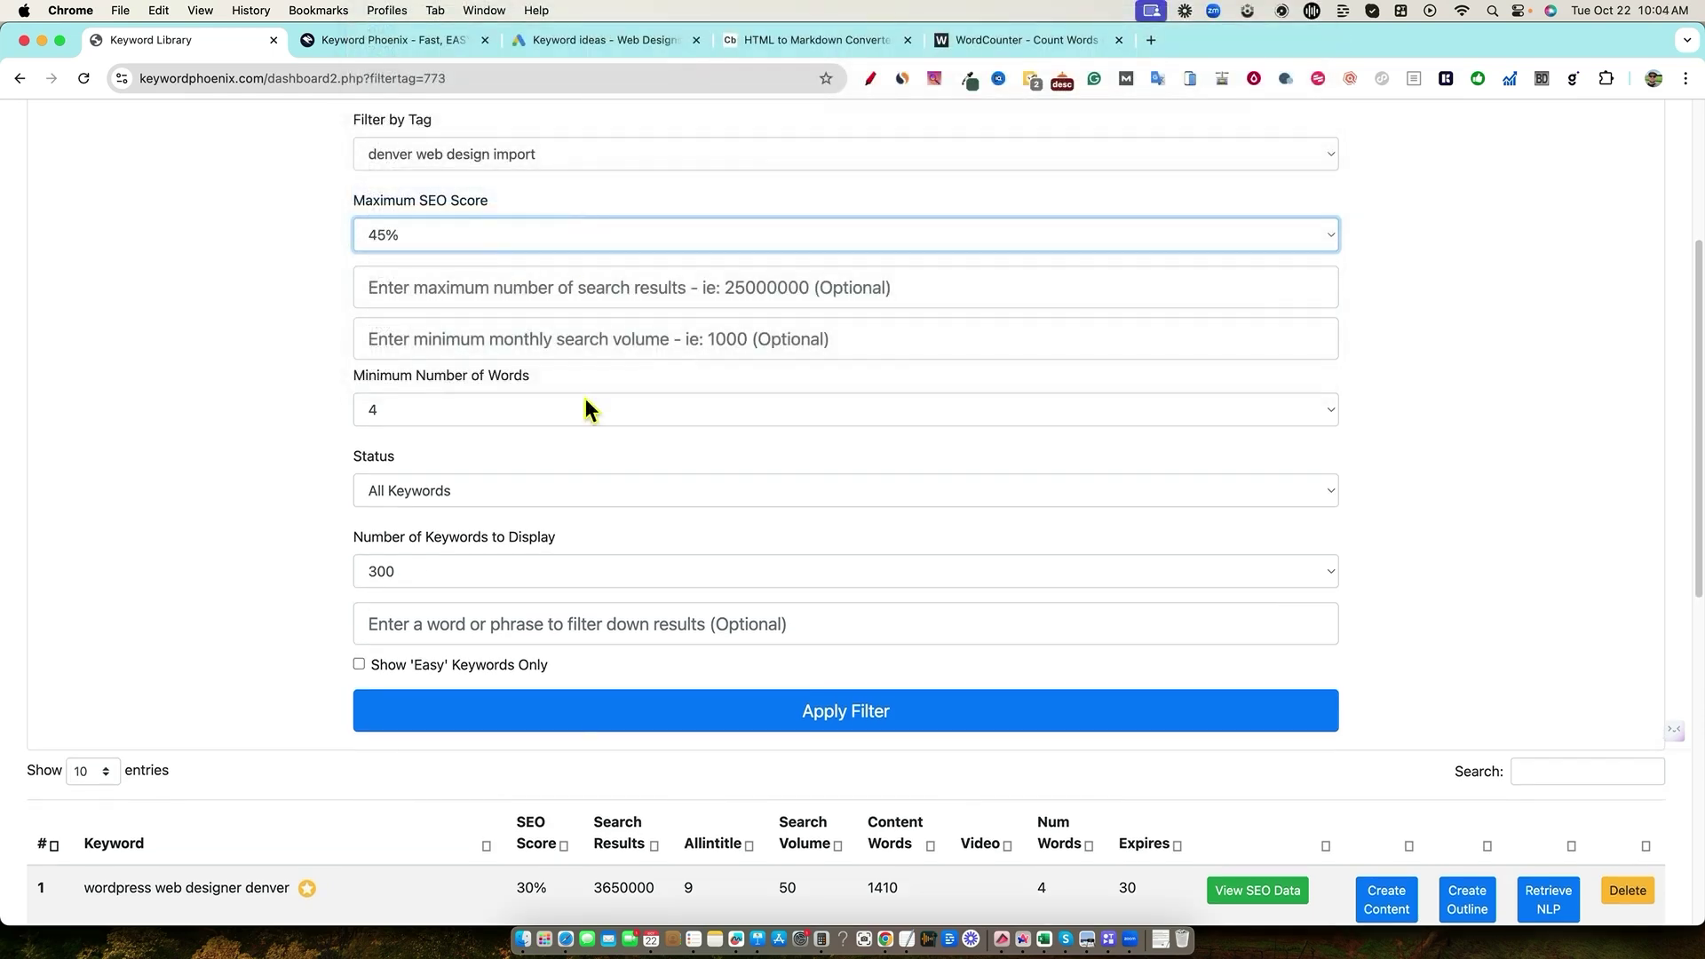
{"action": "left_click", "coordinate": [579, 717]}
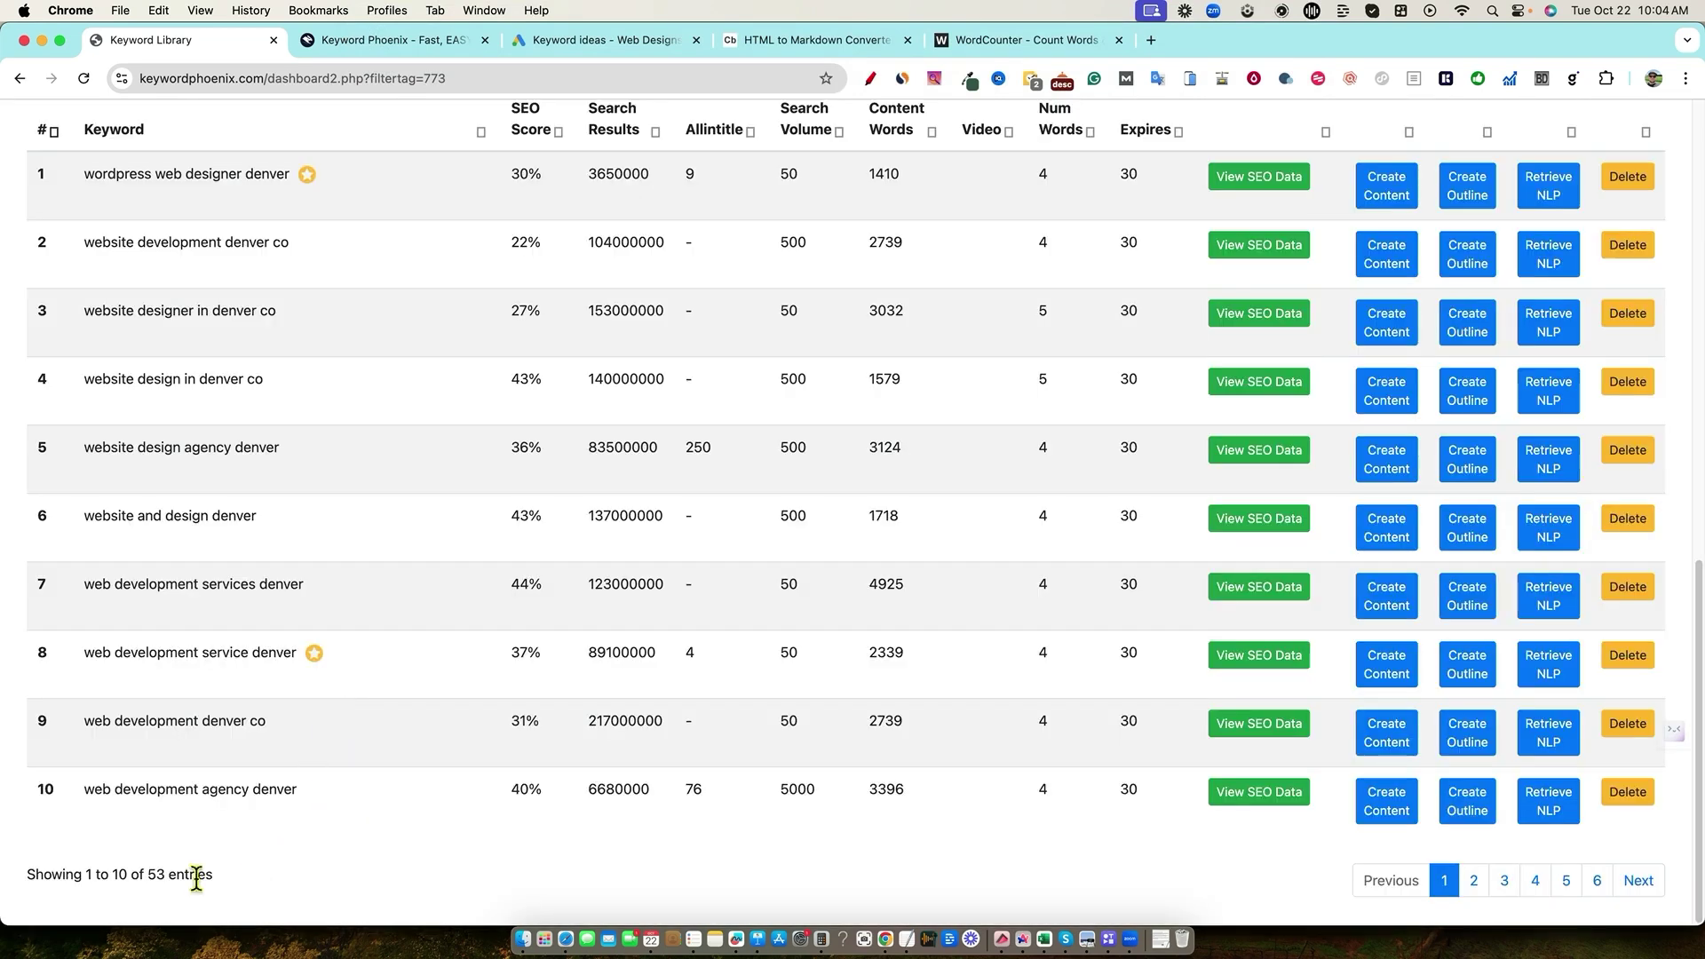
{"action": "scroll", "coordinate": [530, 824], "scroll_direction": "up", "scroll_amount": 3}
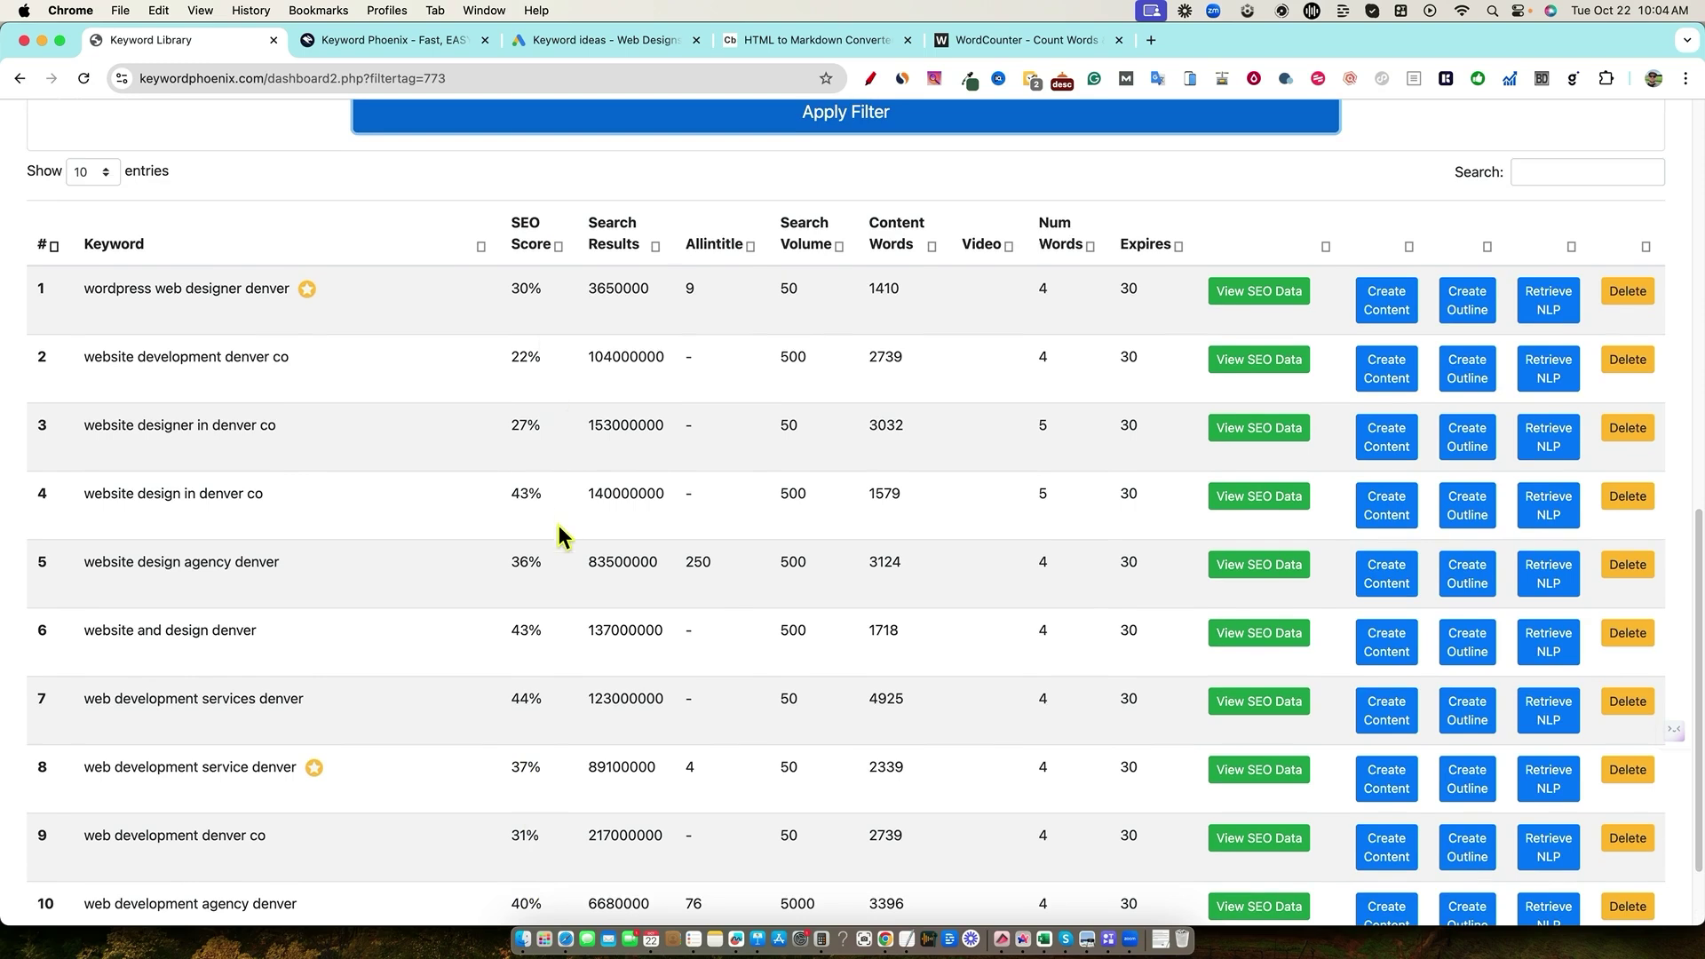
{"action": "left_click", "coordinate": [559, 245]}
Look through the keyword list sorted by lowest SEO score
{"action": "scroll", "coordinate": [952, 660], "scroll_direction": "down", "scroll_amount": 3}
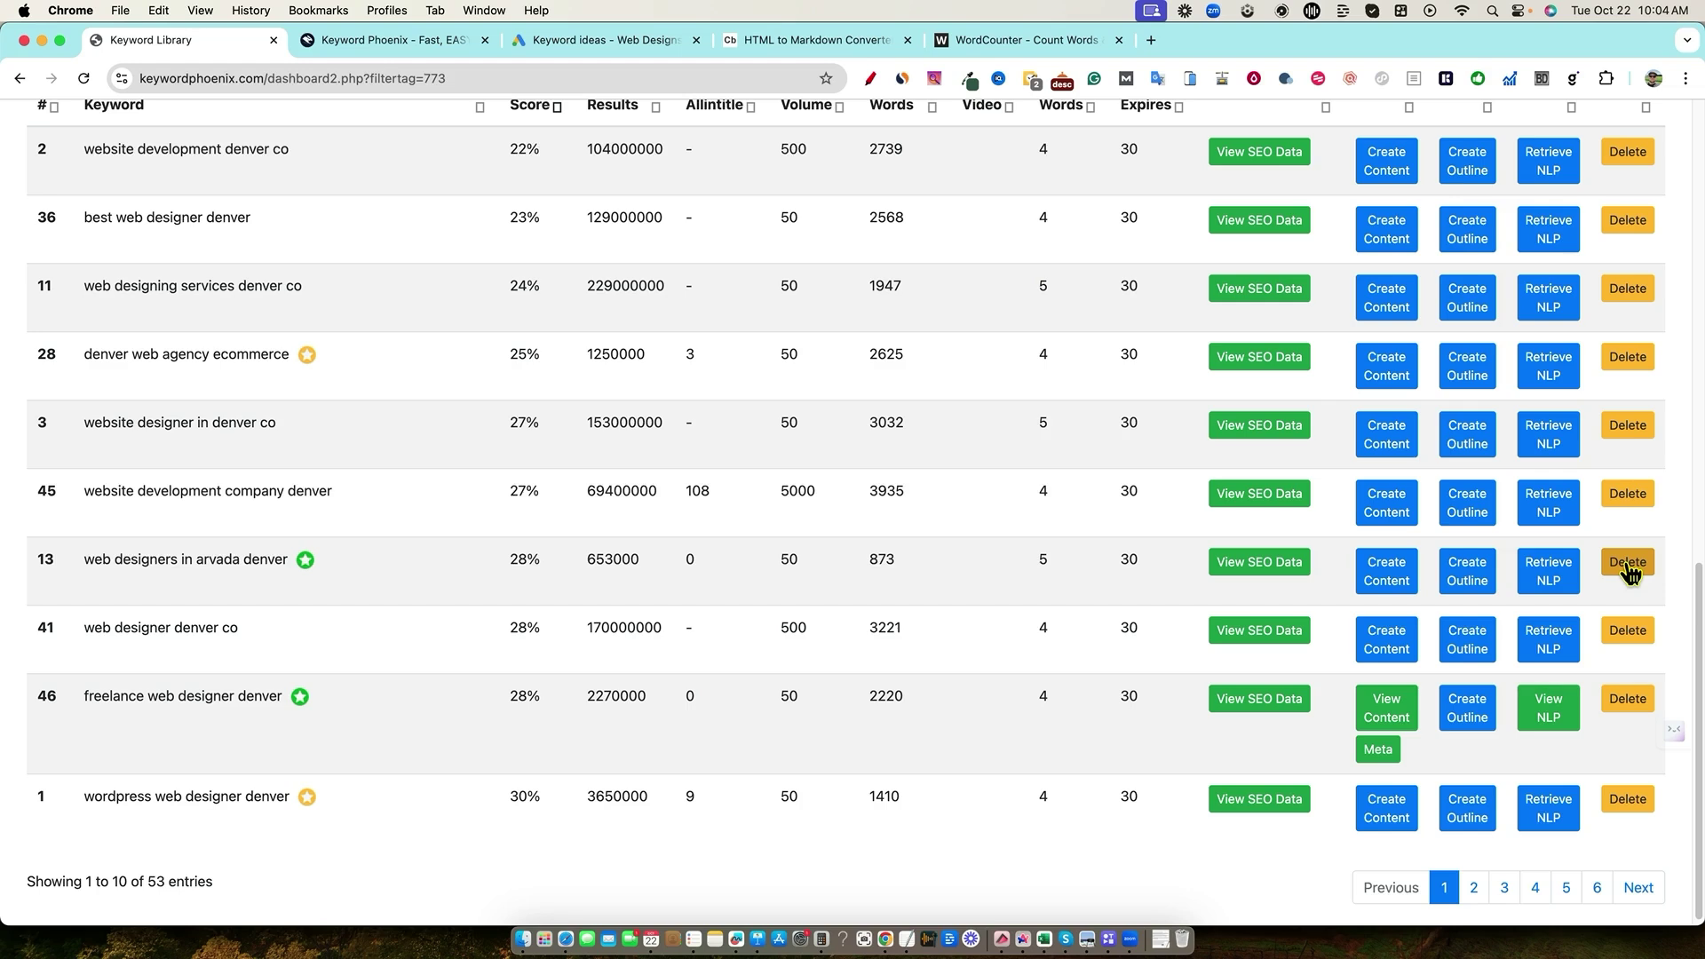
{"action": "mouse_move", "coordinate": [1665, 724]}
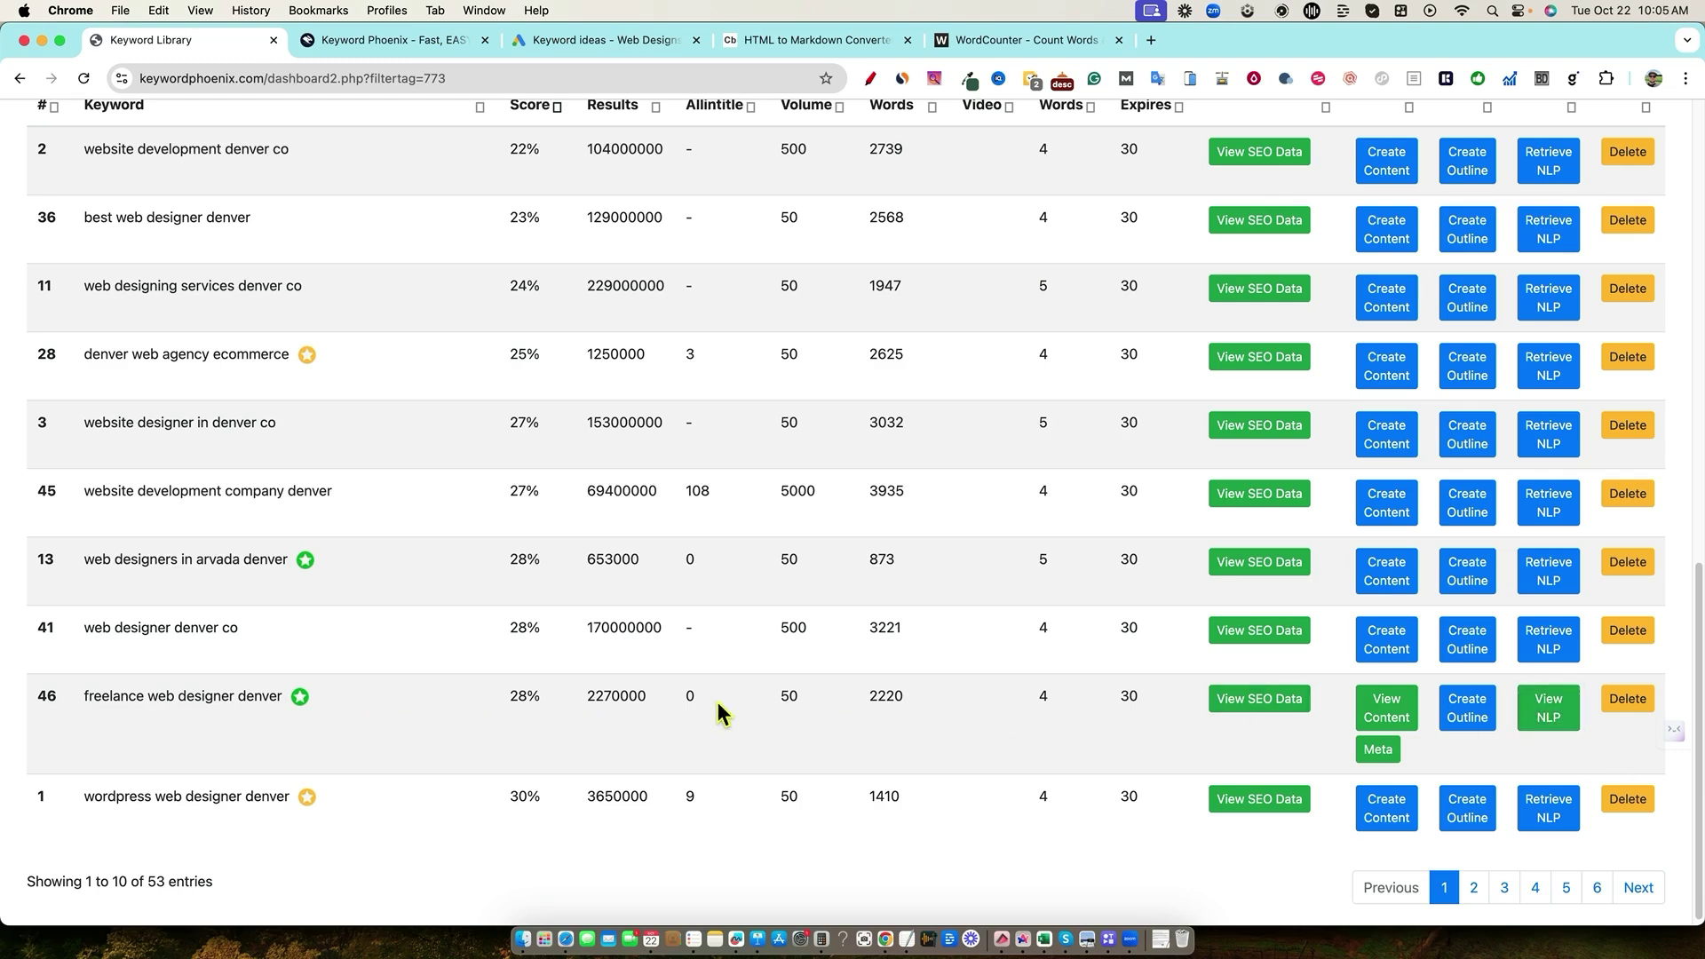
{"action": "scroll", "coordinate": [590, 670], "scroll_direction": "up", "scroll_amount": 3}
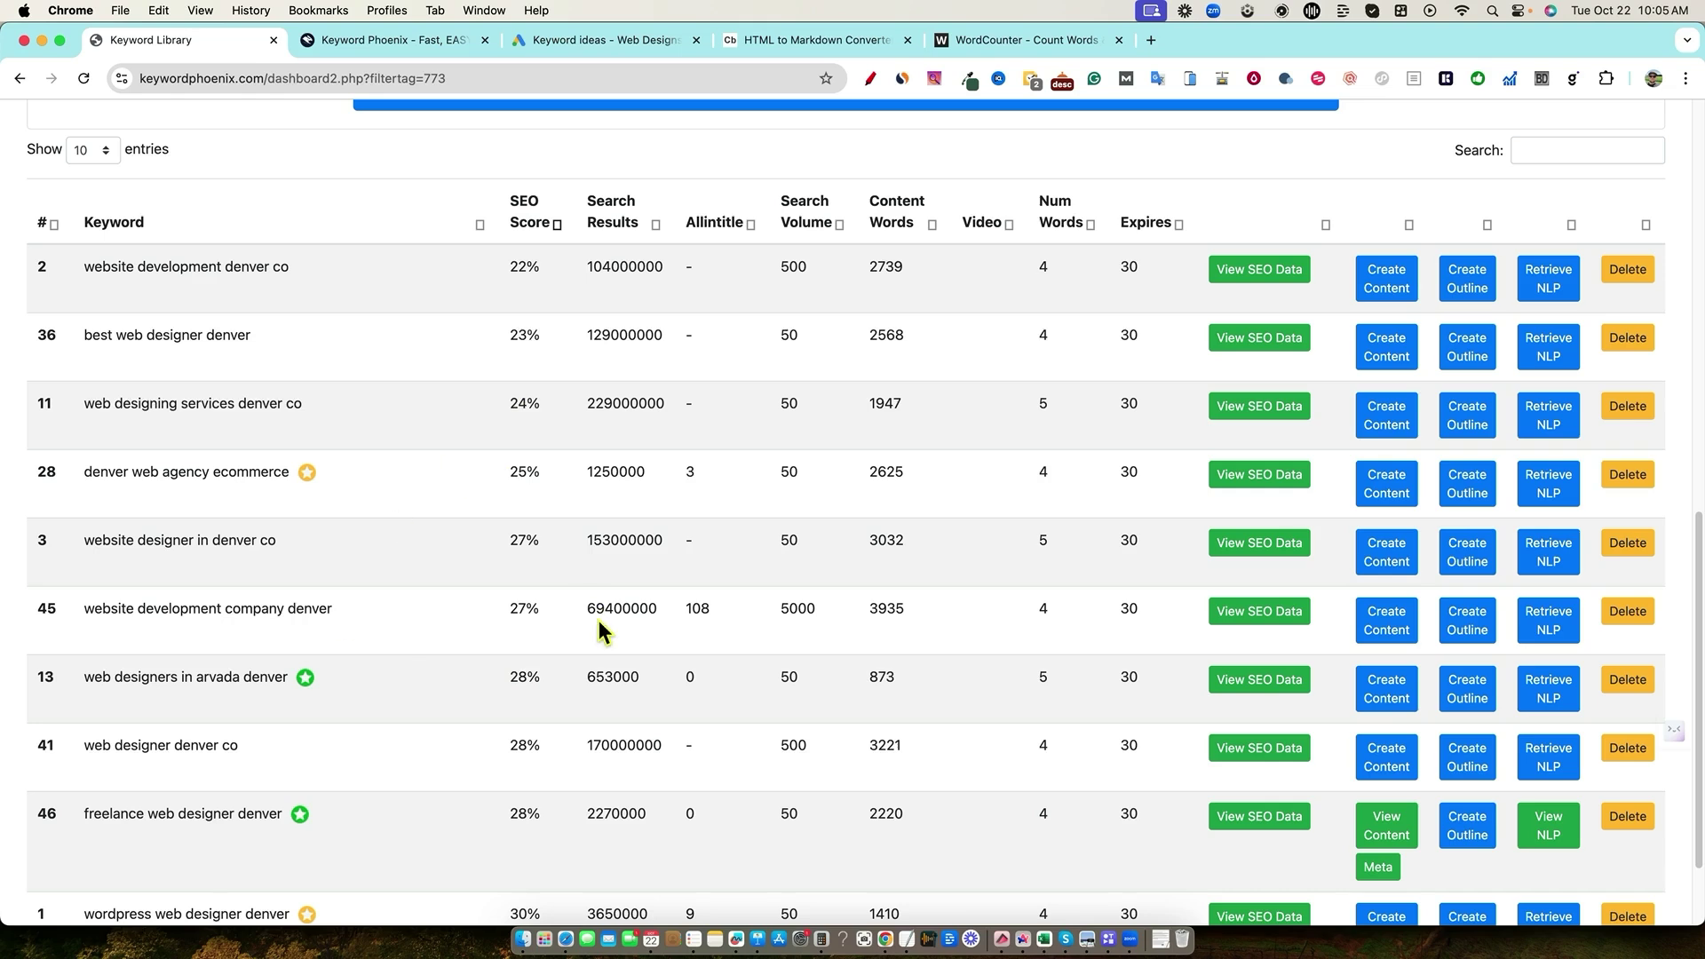
{"action": "scroll", "coordinate": [686, 353], "scroll_direction": "up", "scroll_amount": 2}
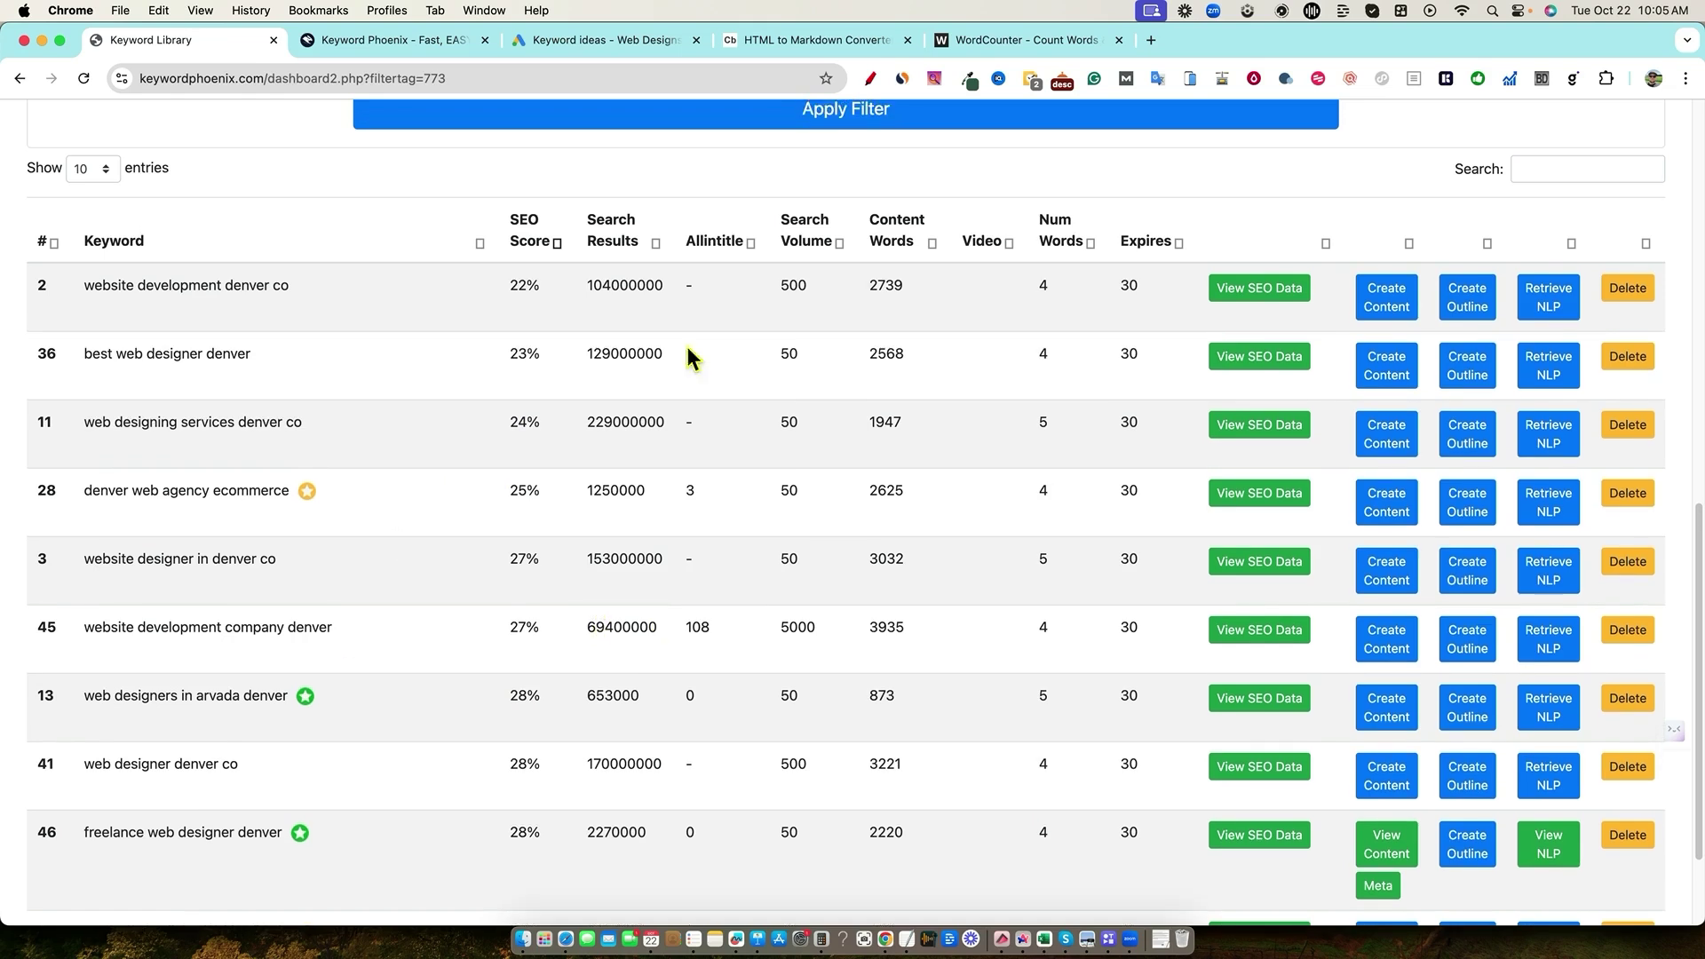
{"action": "scroll", "coordinate": [661, 519], "scroll_direction": "up", "scroll_amount": 5}
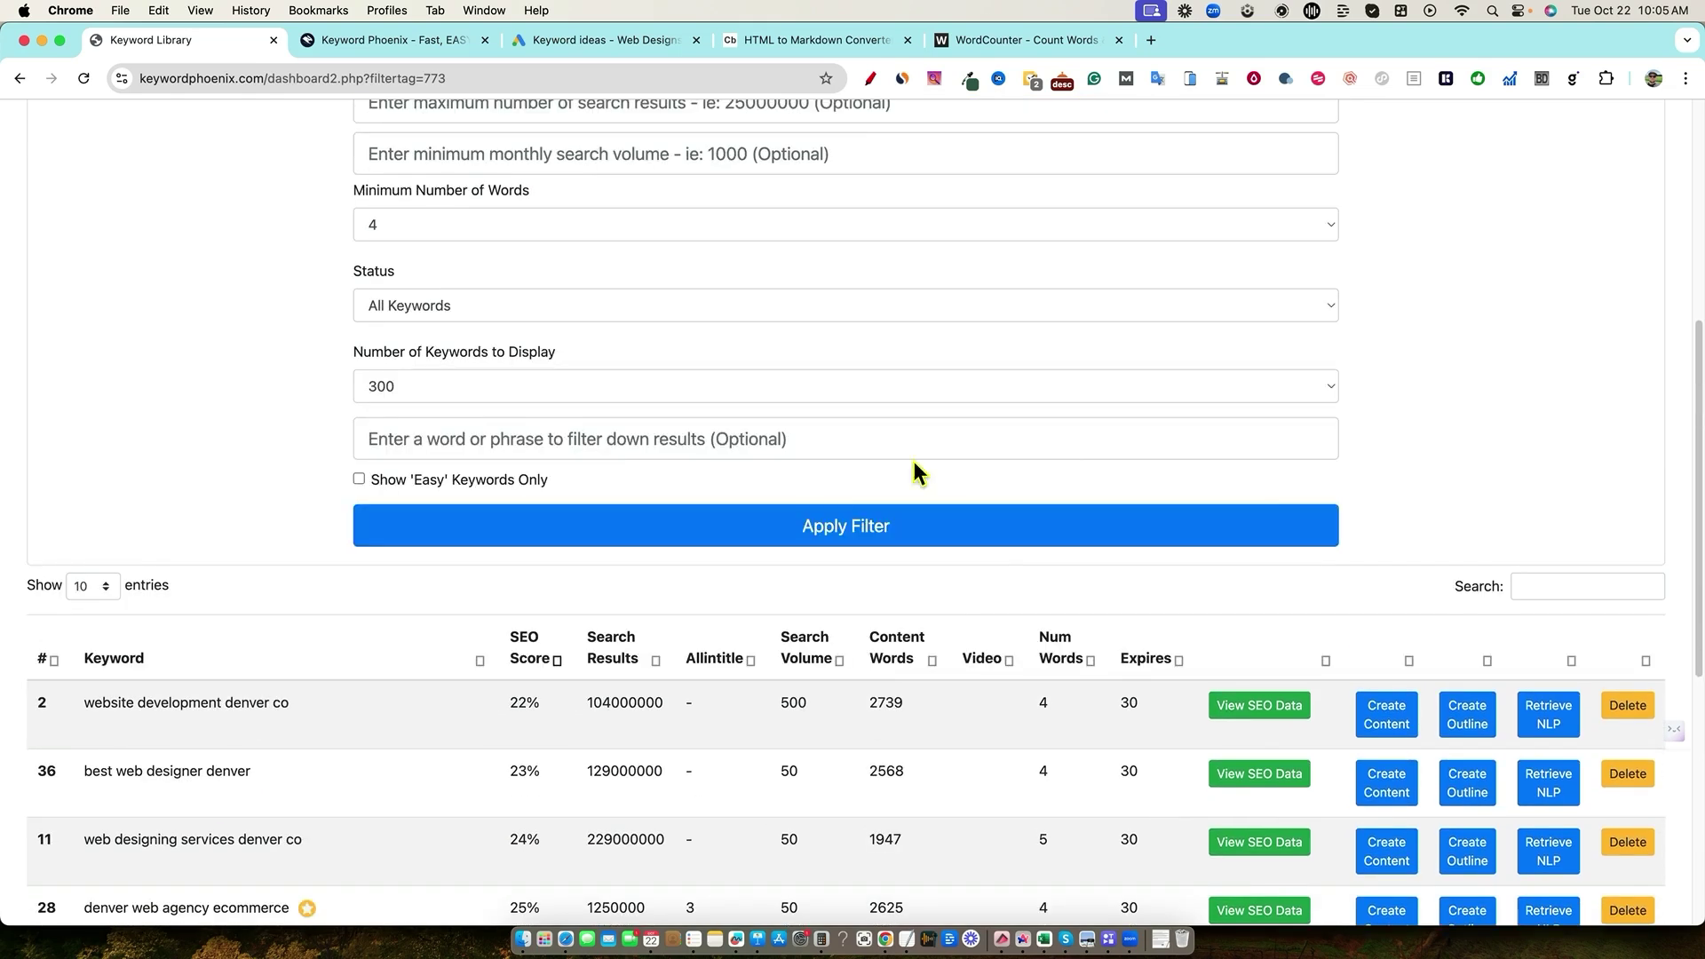
Reapply the keyword filter, then switch to the YouTube video window
{"action": "left_click", "coordinate": [1166, 530]}
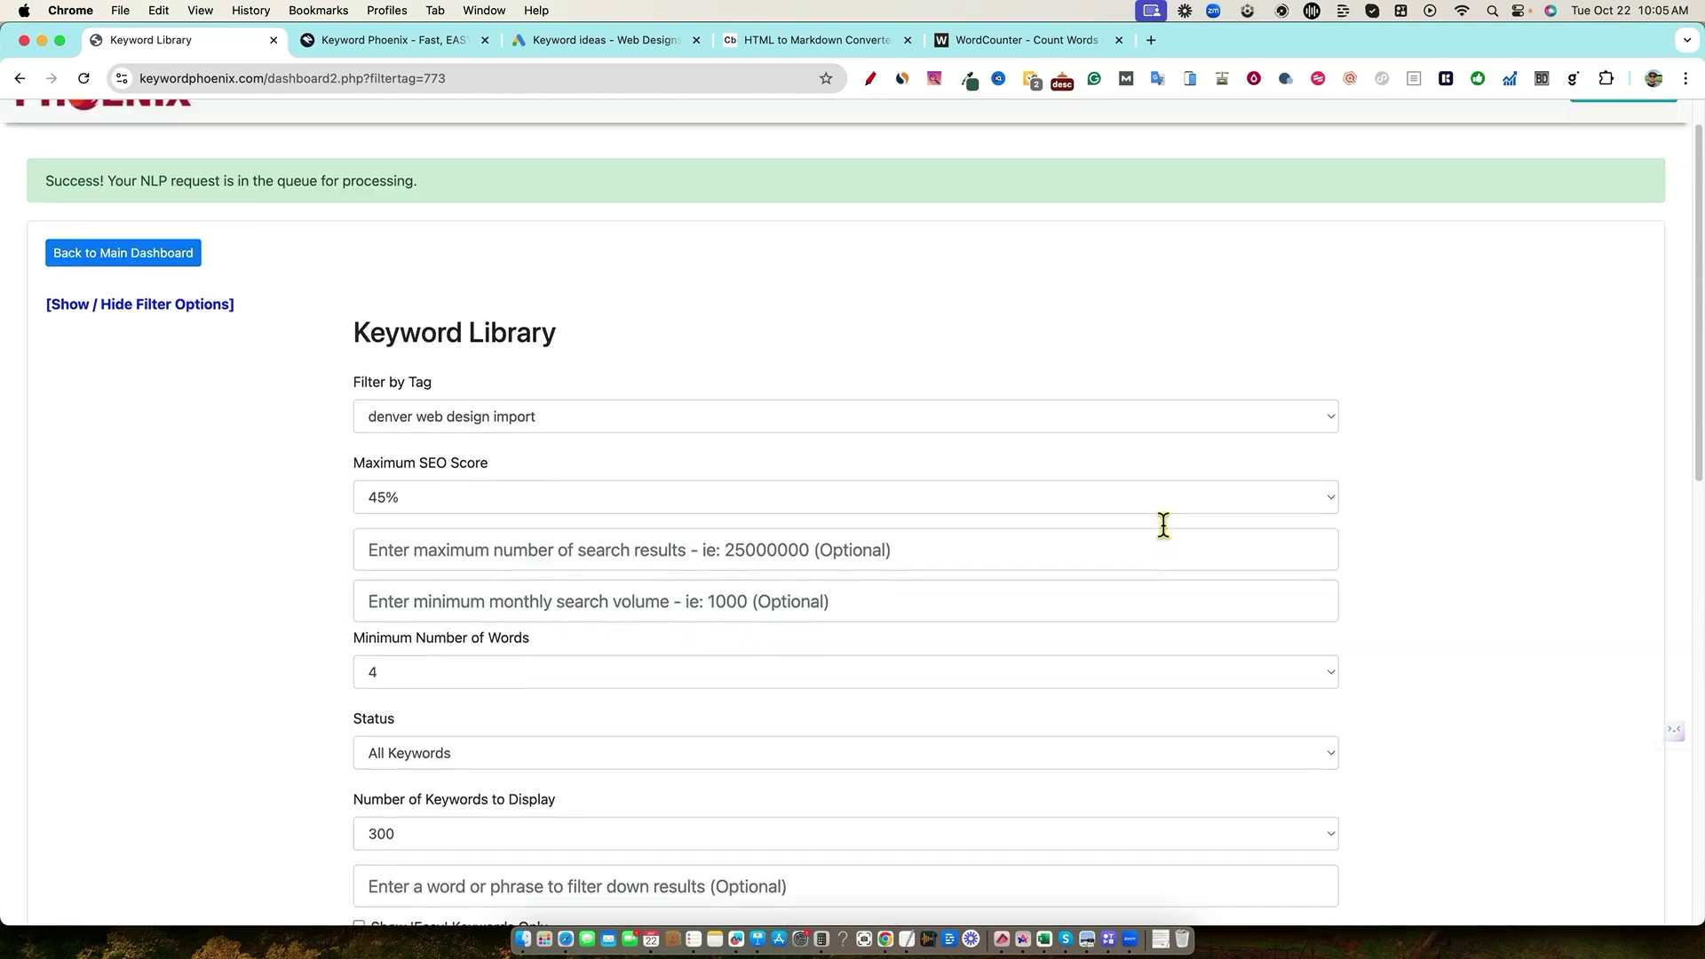
{"action": "scroll", "coordinate": [1160, 525], "scroll_direction": "down", "scroll_amount": 4}
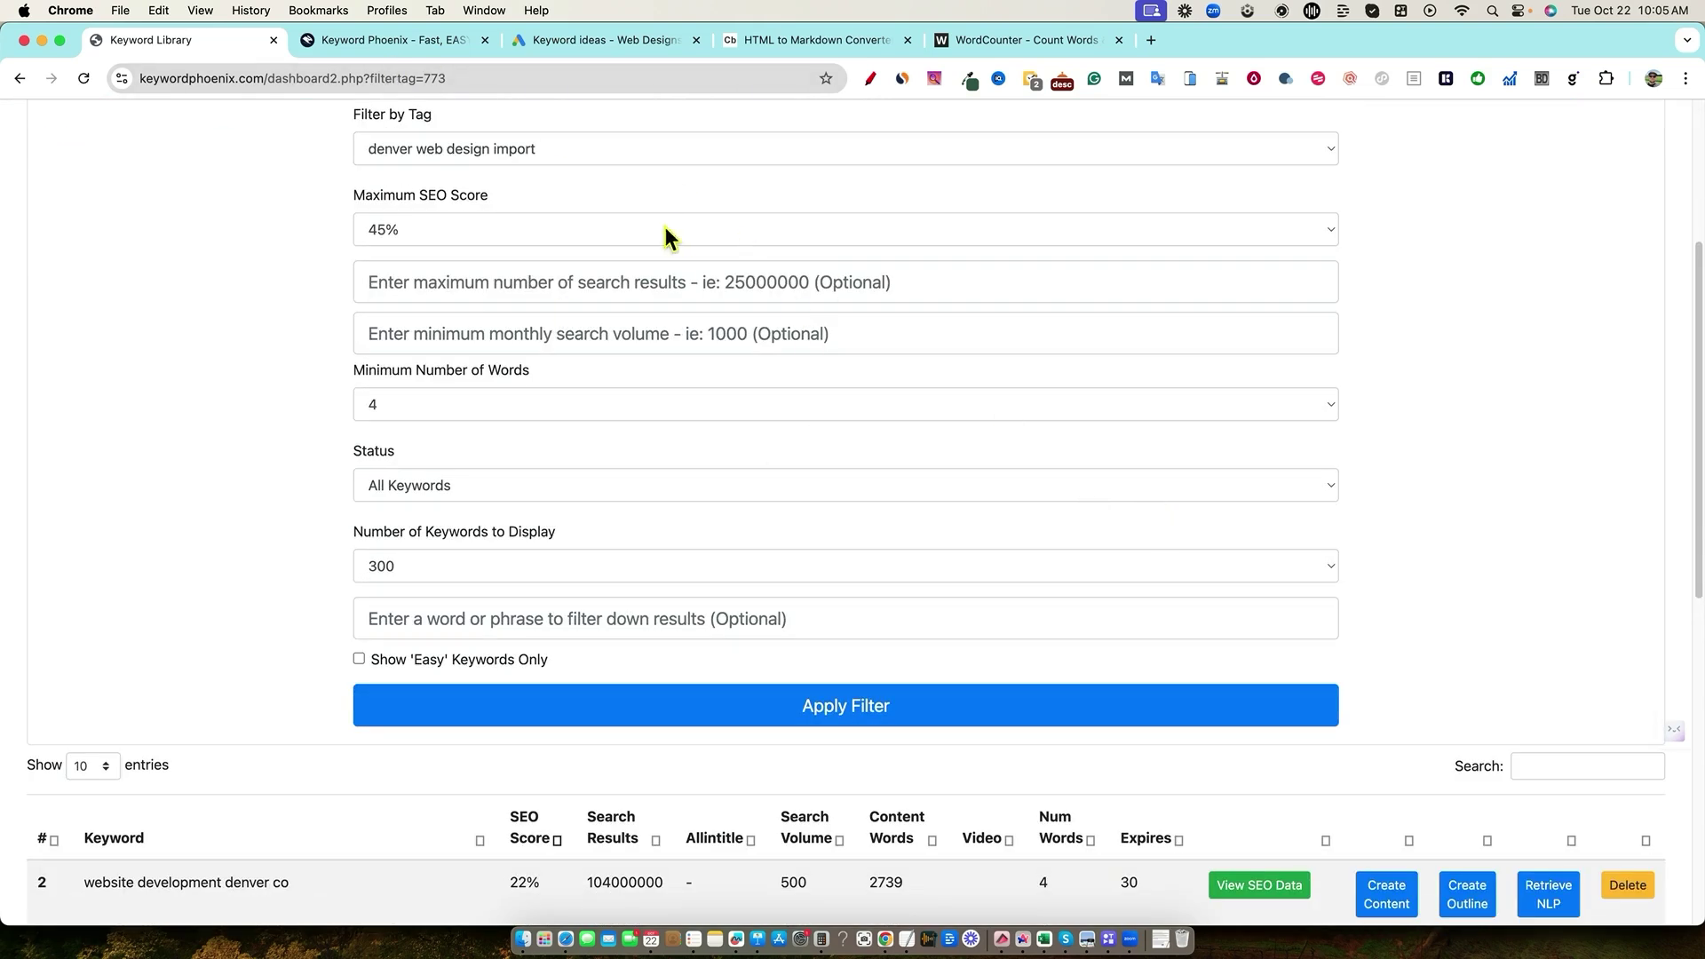
{"action": "key", "text": "super+Tab"}
{"action": "scroll", "coordinate": [733, 673], "scroll_direction": "down", "scroll_amount": 1}
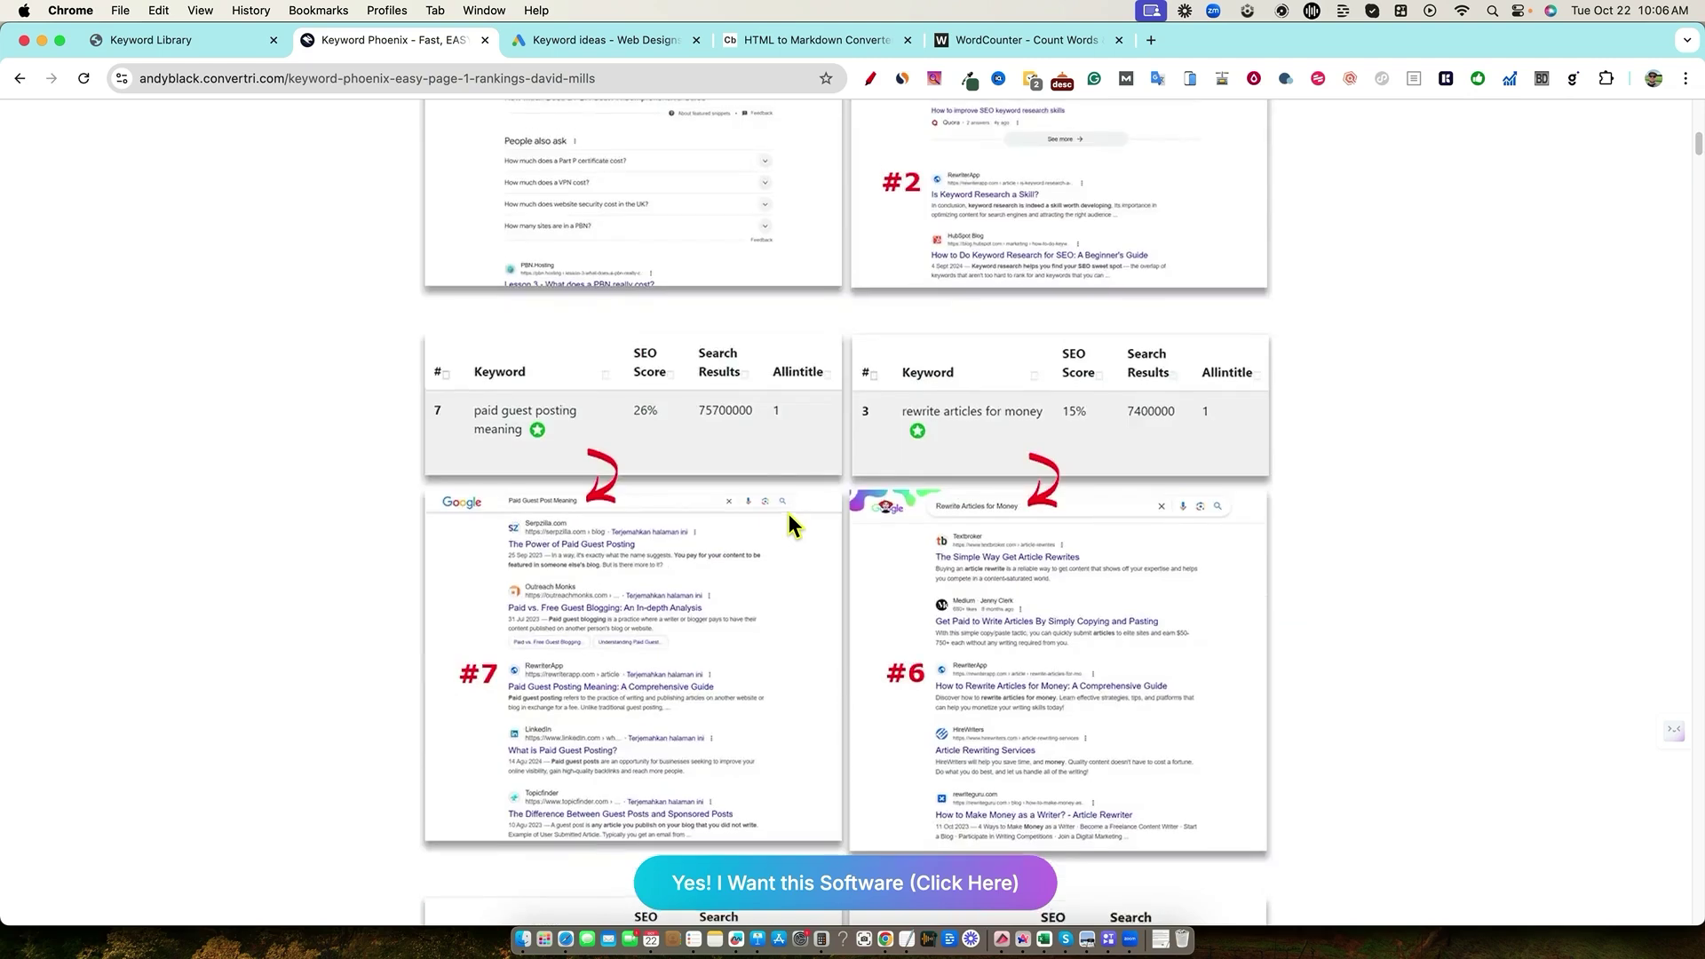
Scroll to the top of the sales page and select the special discounted offer headline
{"action": "scroll", "coordinate": [791, 497], "scroll_direction": "up", "scroll_amount": 10}
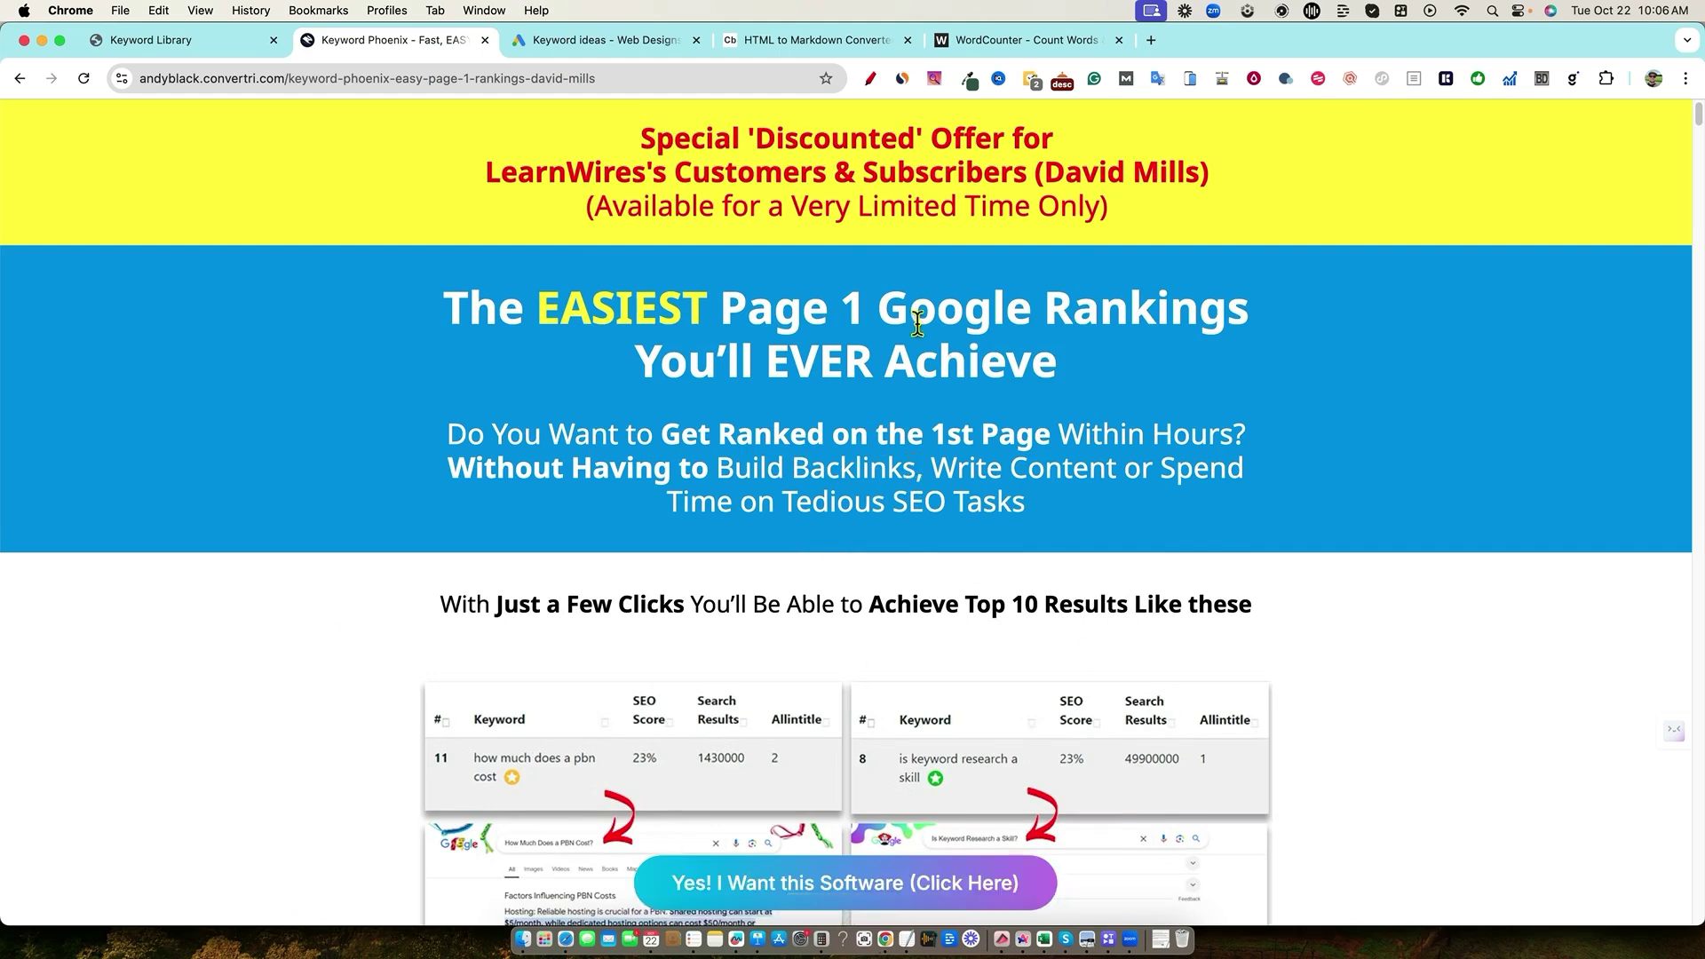
{"action": "left_click_drag", "start_coordinate": [484, 172], "coordinate": [710, 173]}
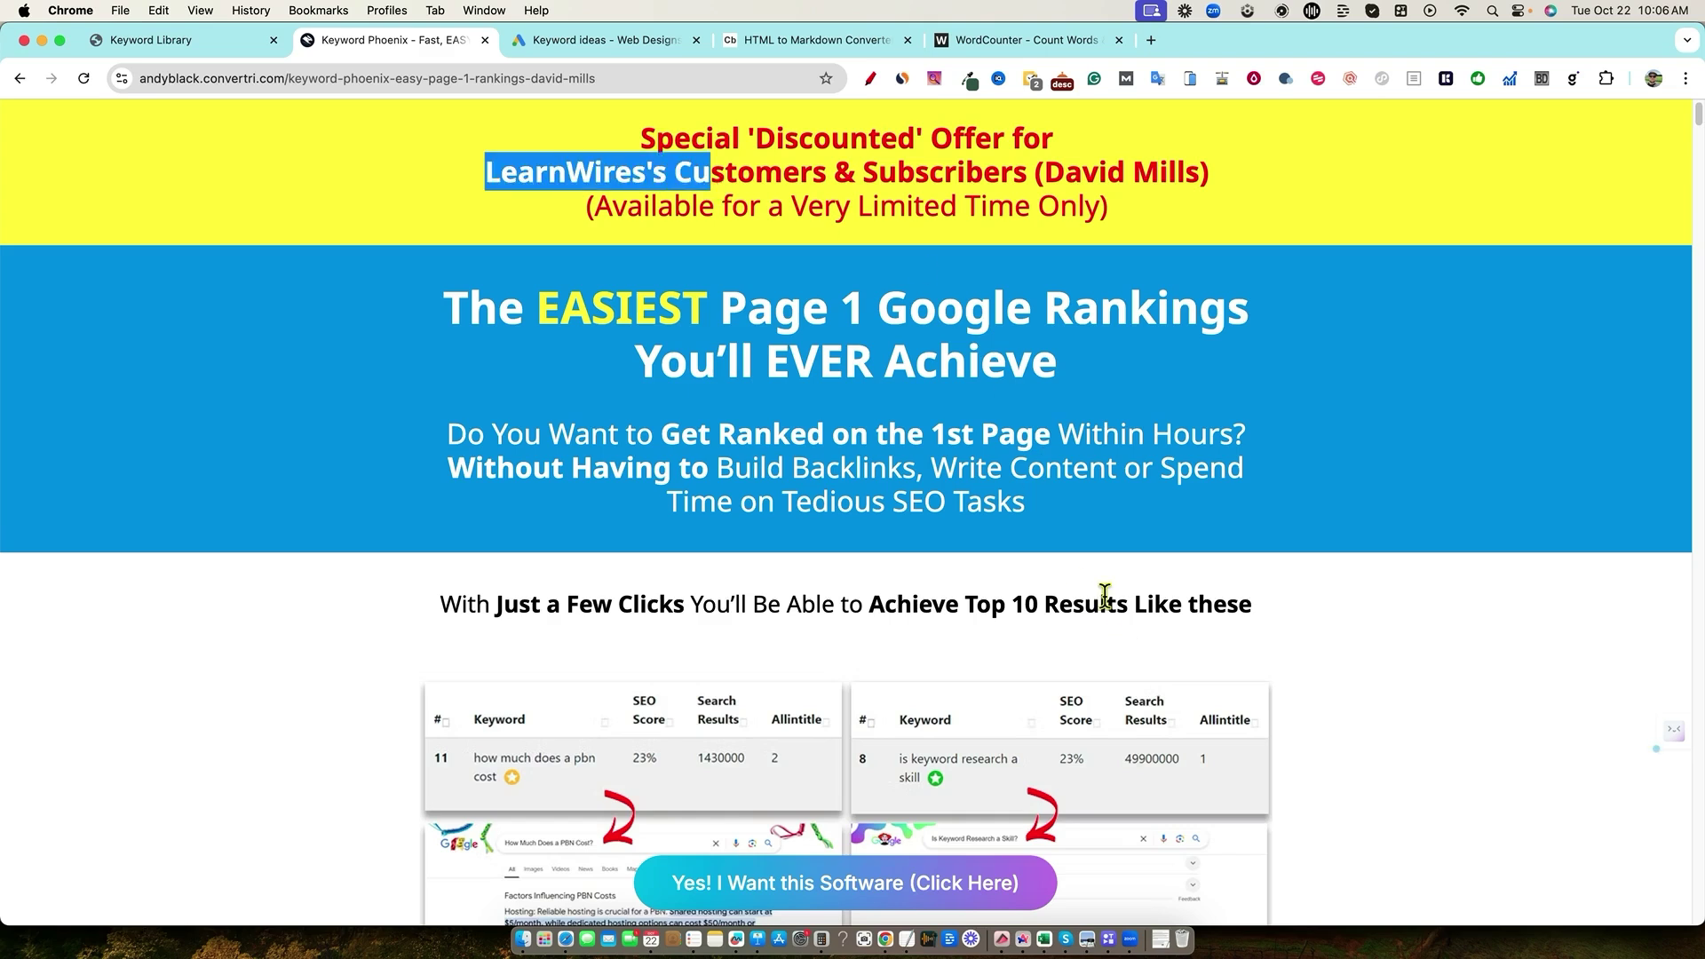